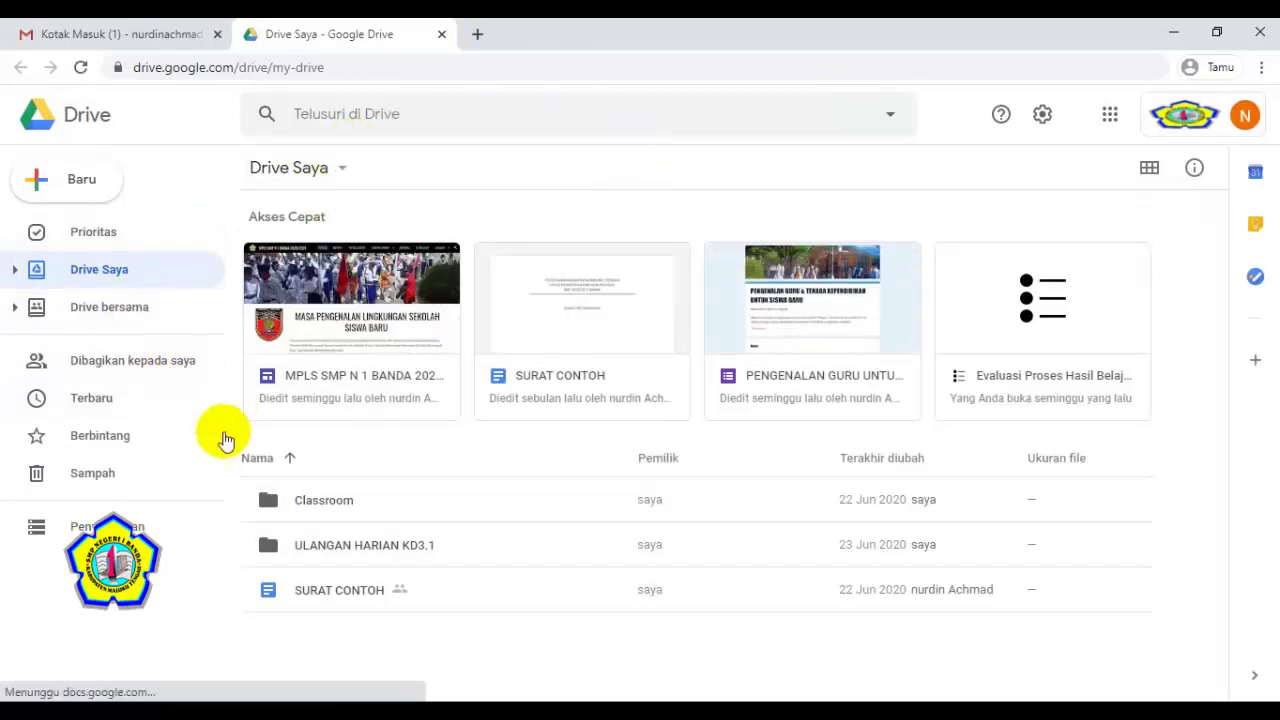
# Step: Create a new folder named "PORTOFOLIO IPA KLA 9" in Drive Saya
pyautogui.click(90, 280)
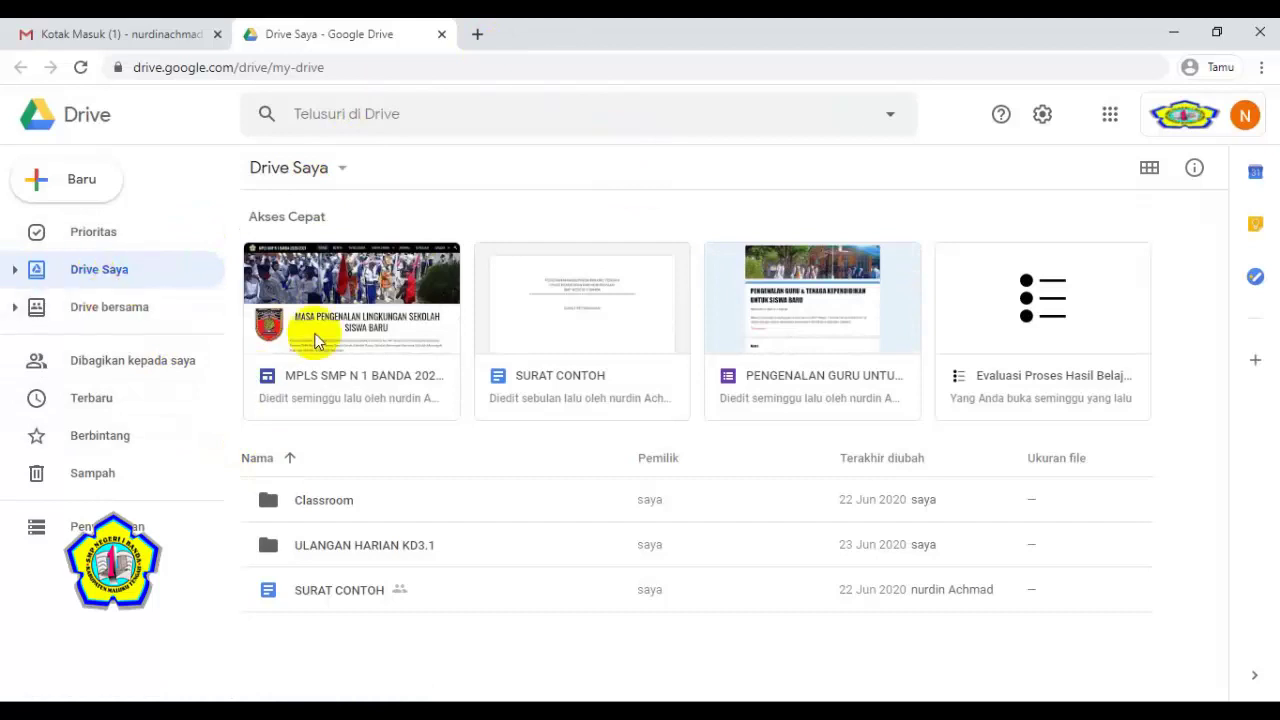
pyautogui.click(328, 172)
pyautogui.click(342, 212)
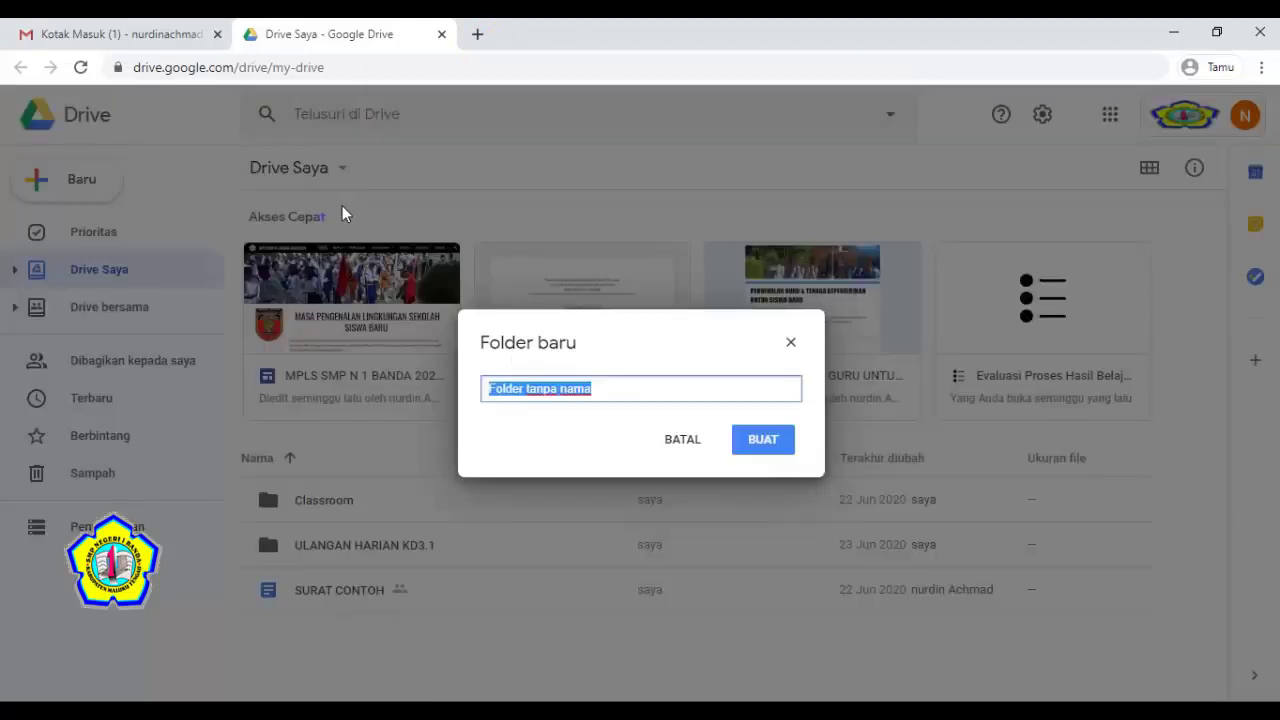
pyautogui.write('PORT')
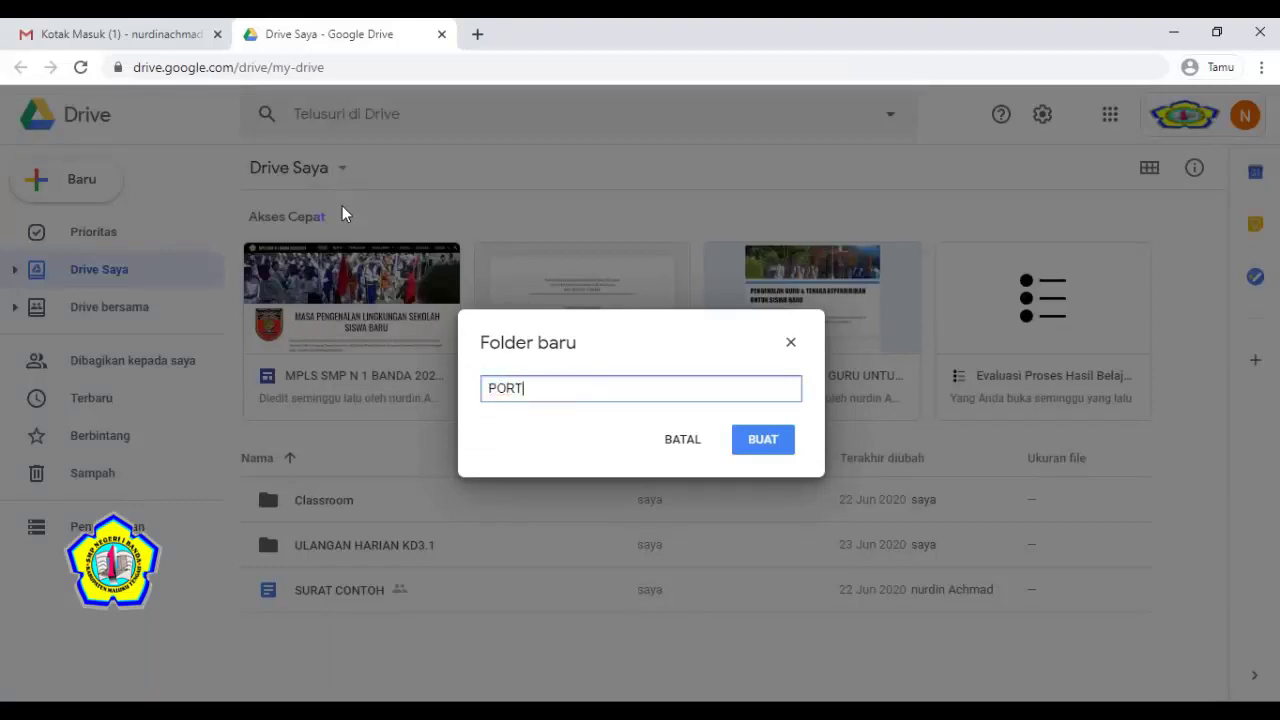
pyautogui.write('OFOLIO IPA KLA 9')
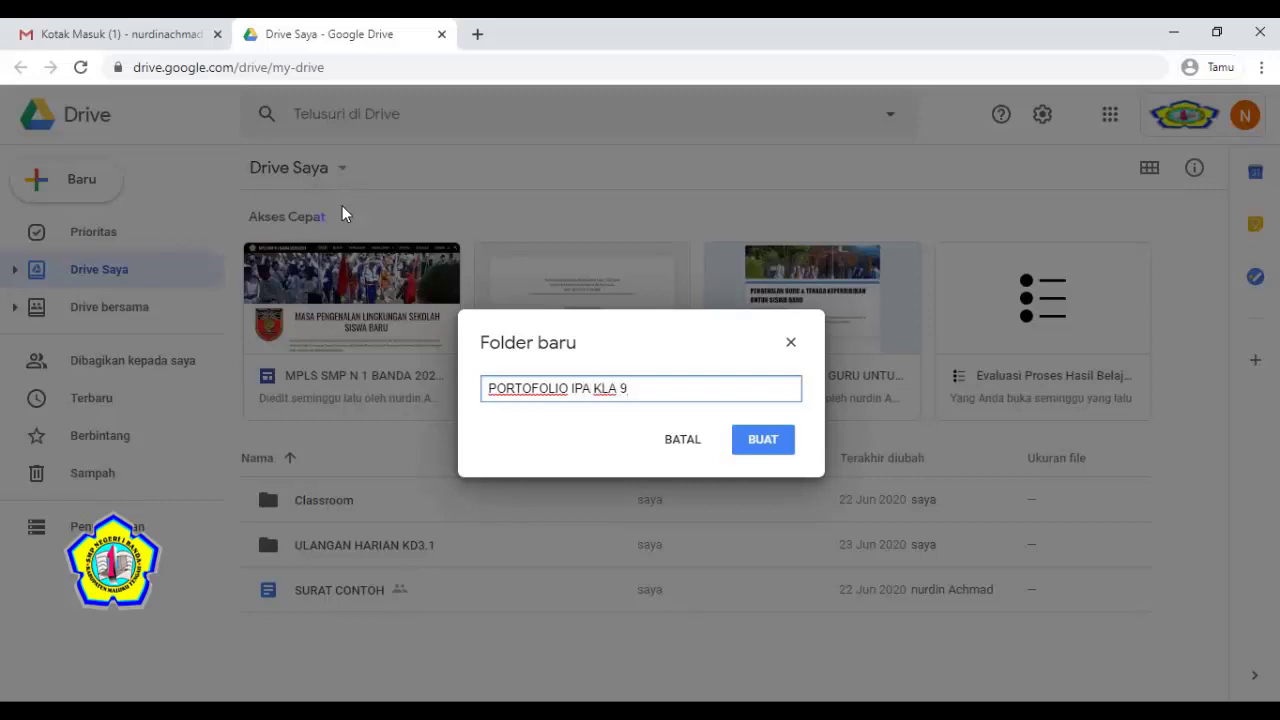
pyautogui.click(757, 440)
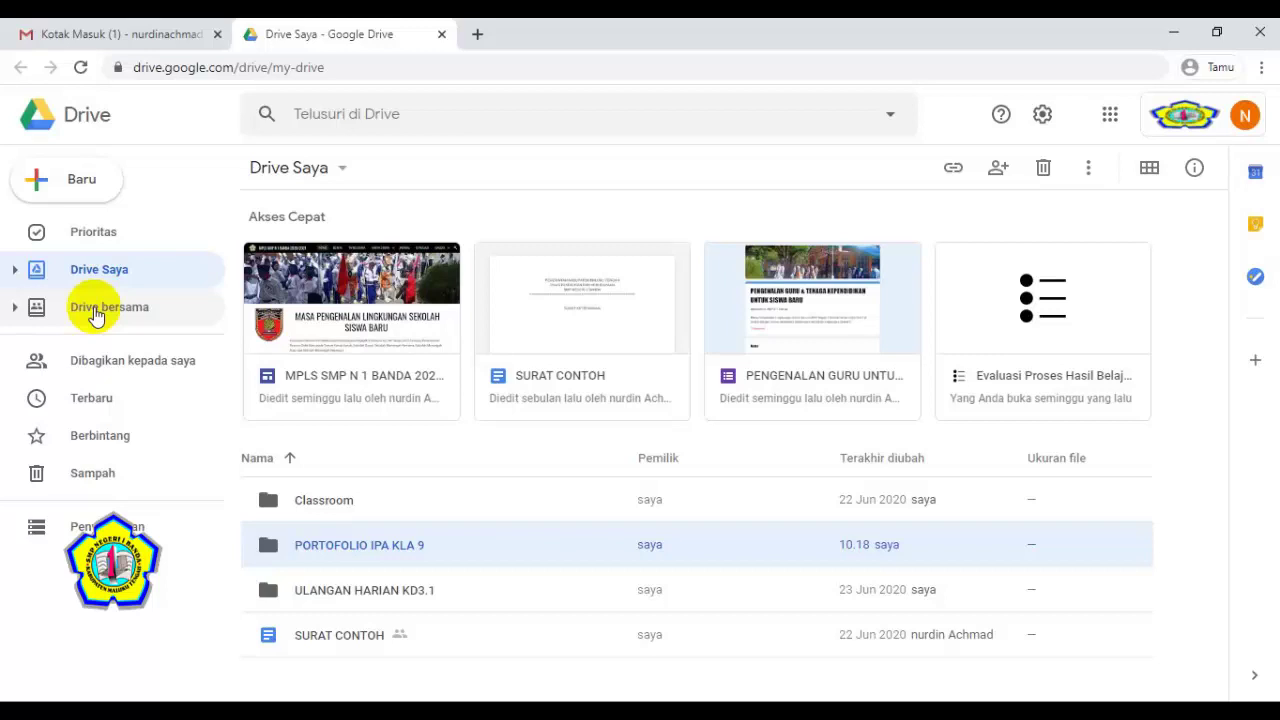
# Step: Open the PORTOFOLIO IPA KLA 9 folder from the expanded Drive Saya tree and change its colour to green
pyautogui.click(14, 270)
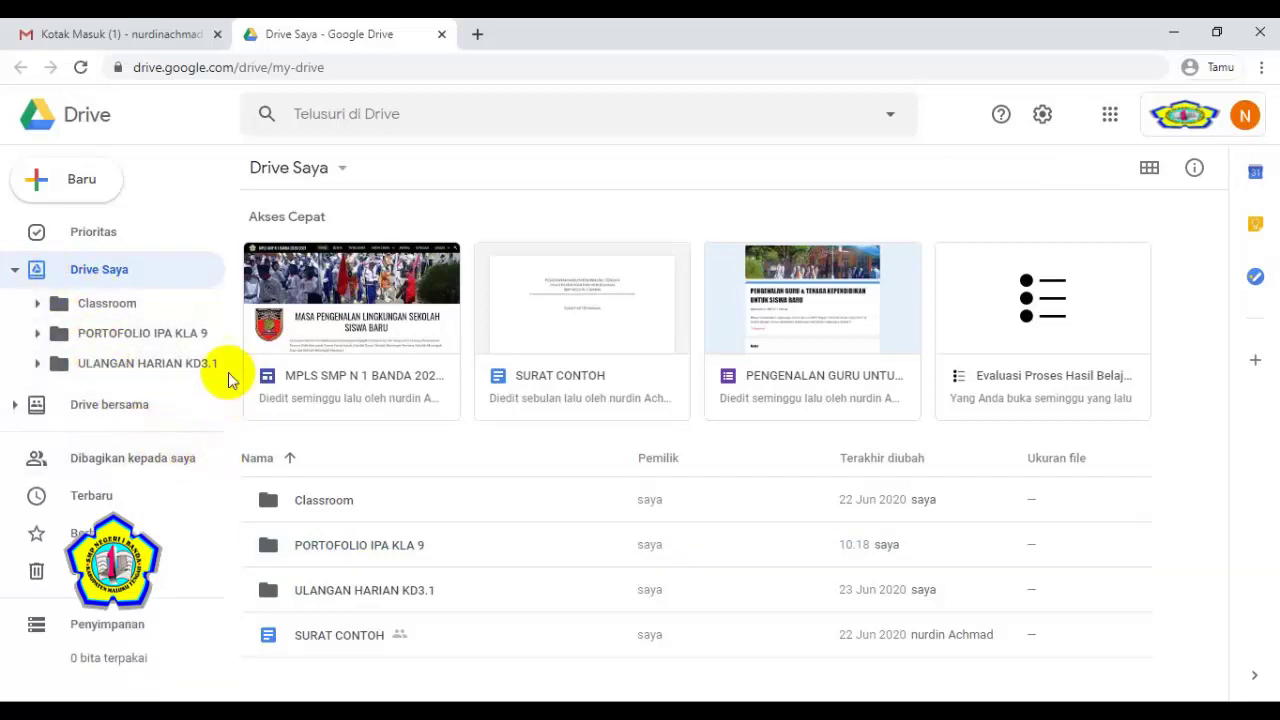
pyautogui.click(180, 340)
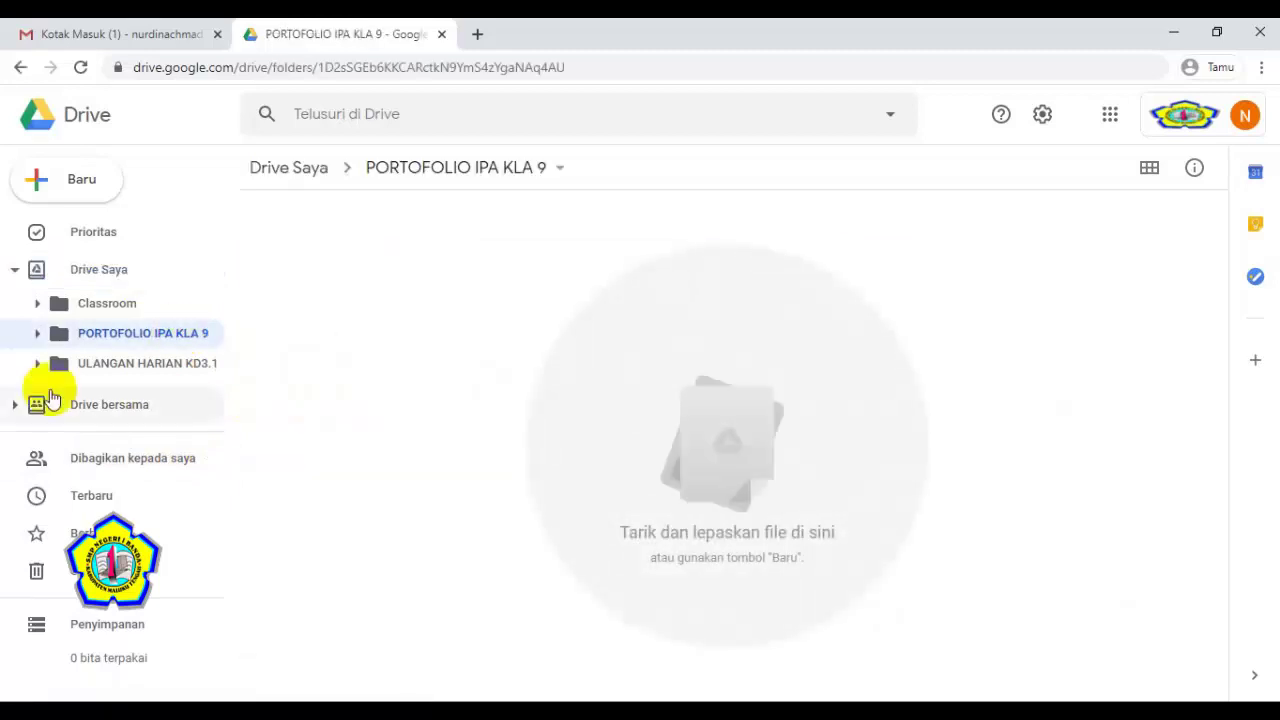
pyautogui.rightClick(64, 341)
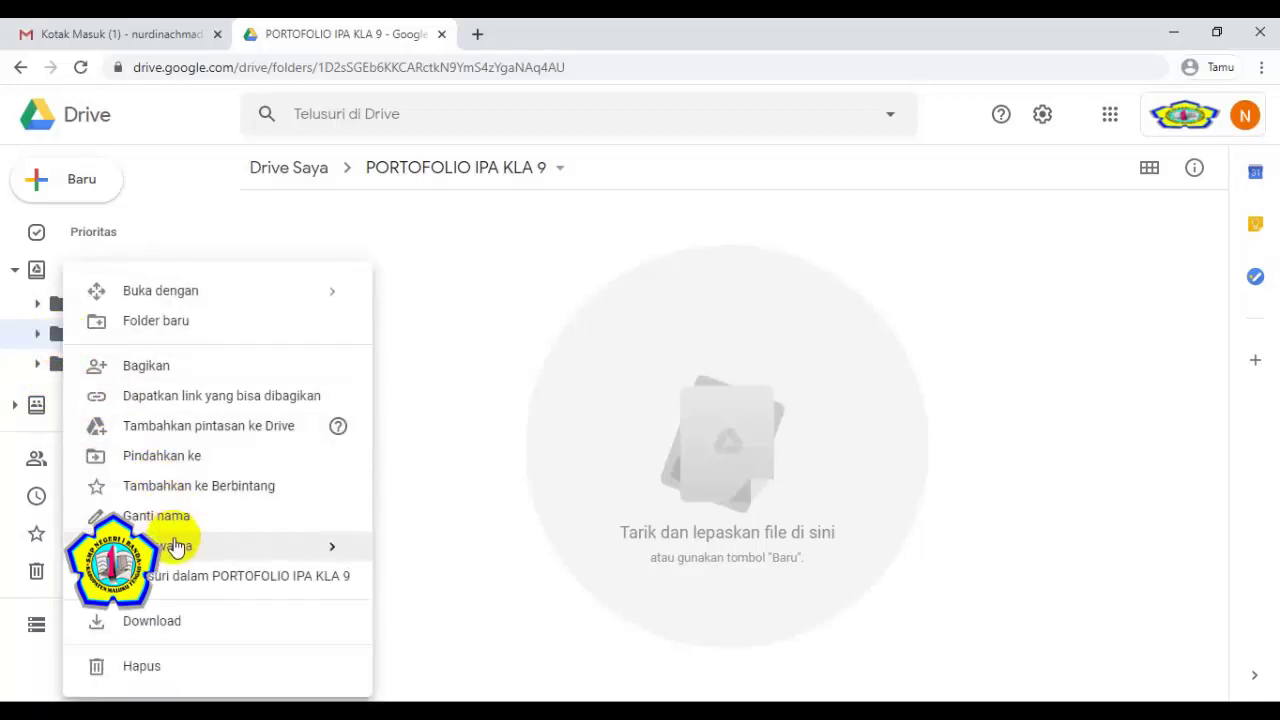
pyautogui.moveTo(171, 545)
pyautogui.click(429, 590)
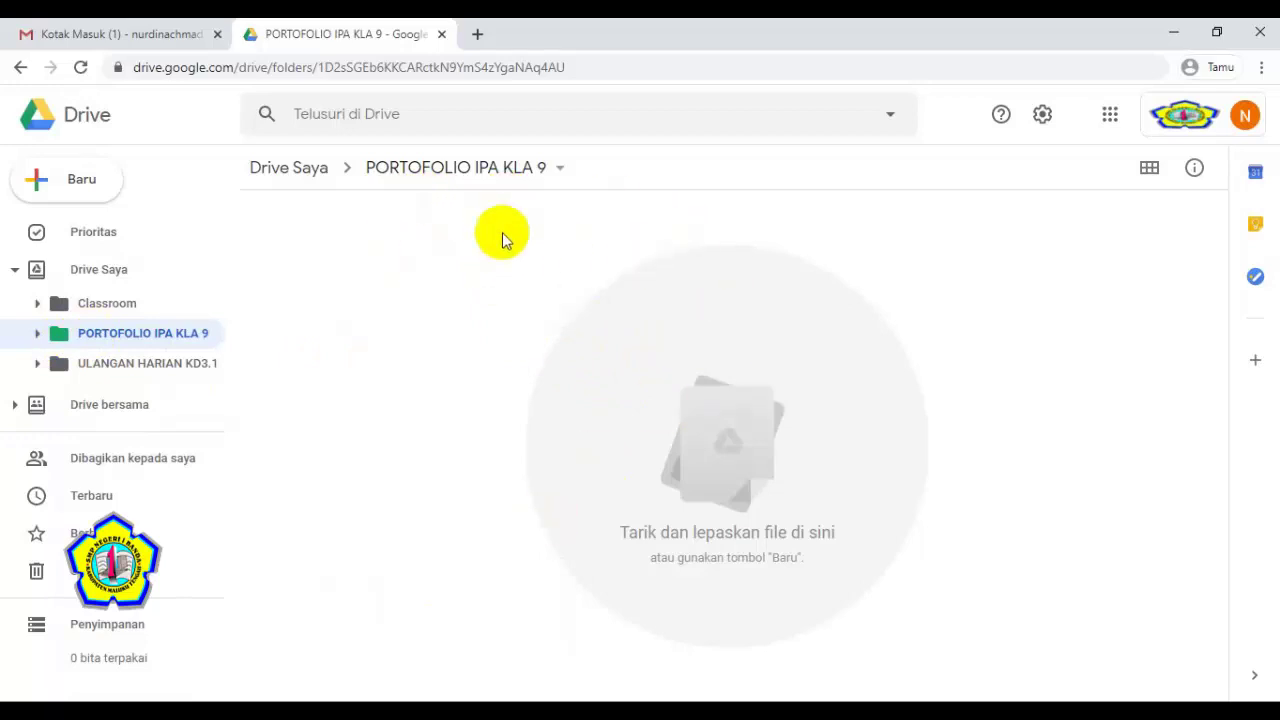
# Step: Create a new Google Sites site inside the PORTOFOLIO IPA KLA 9 folder and dismiss the introductory tour
pyautogui.click(82, 179)
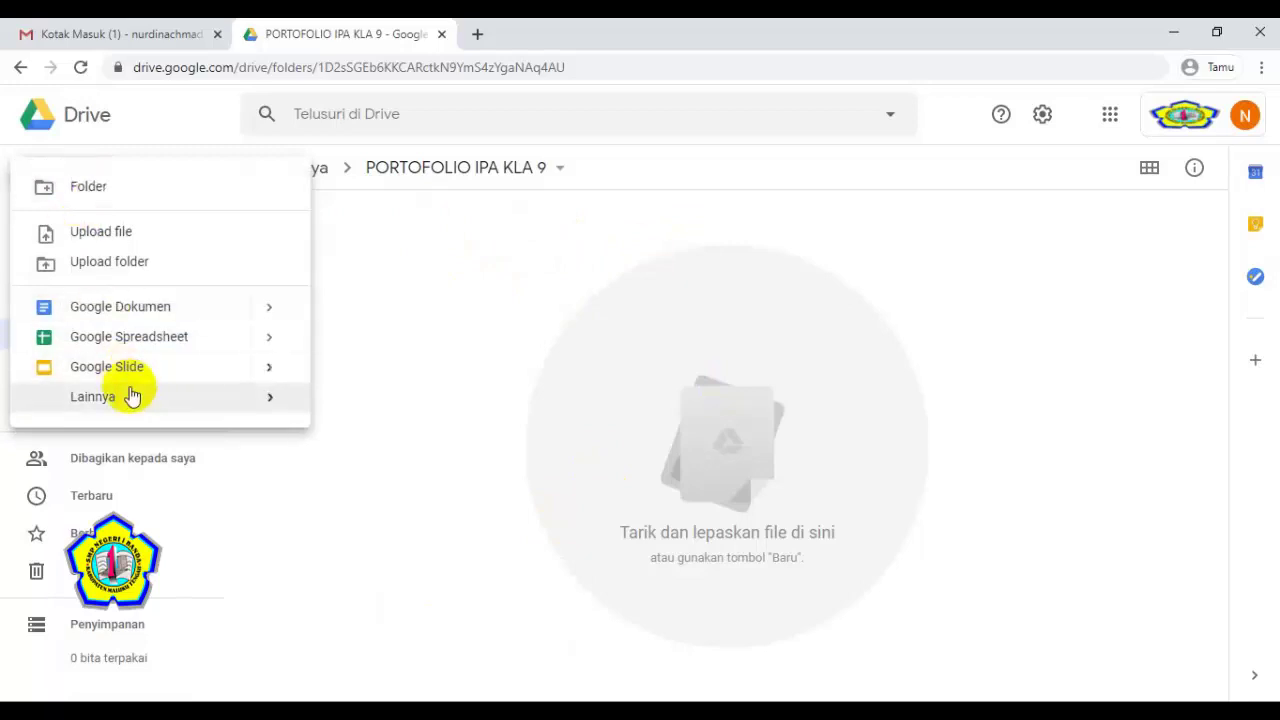
pyautogui.moveTo(137, 403)
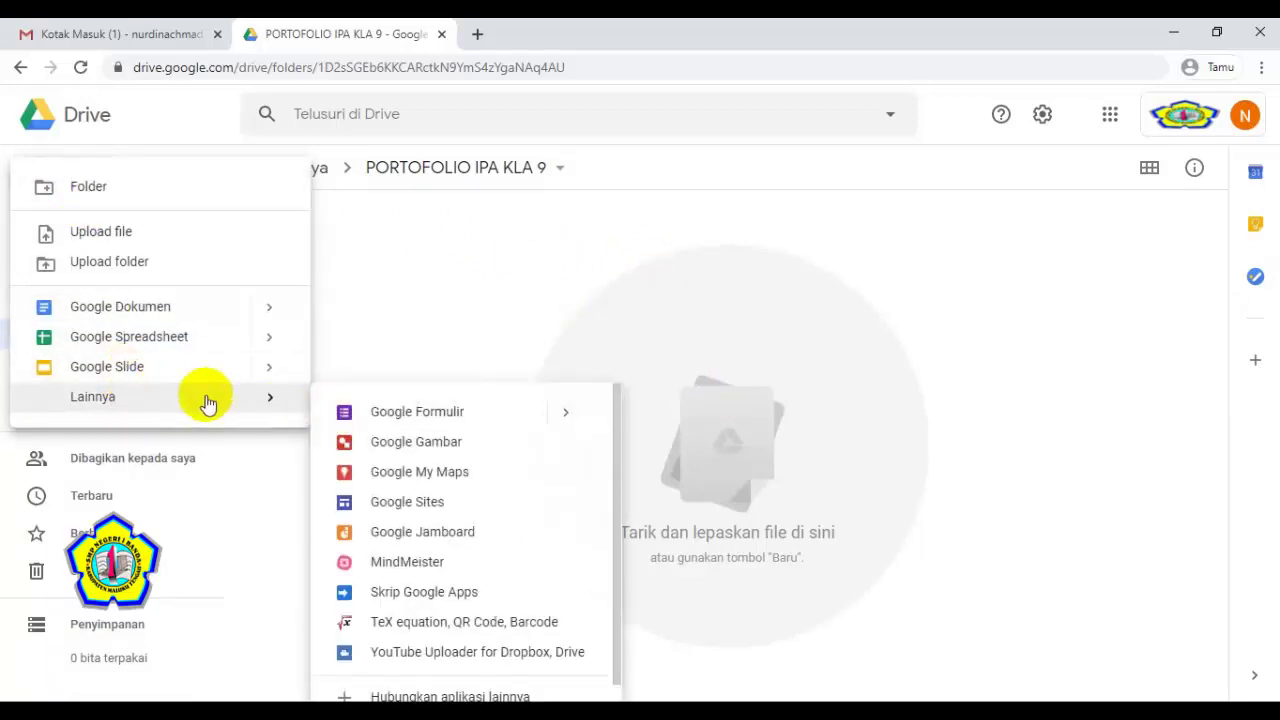
pyautogui.click(430, 506)
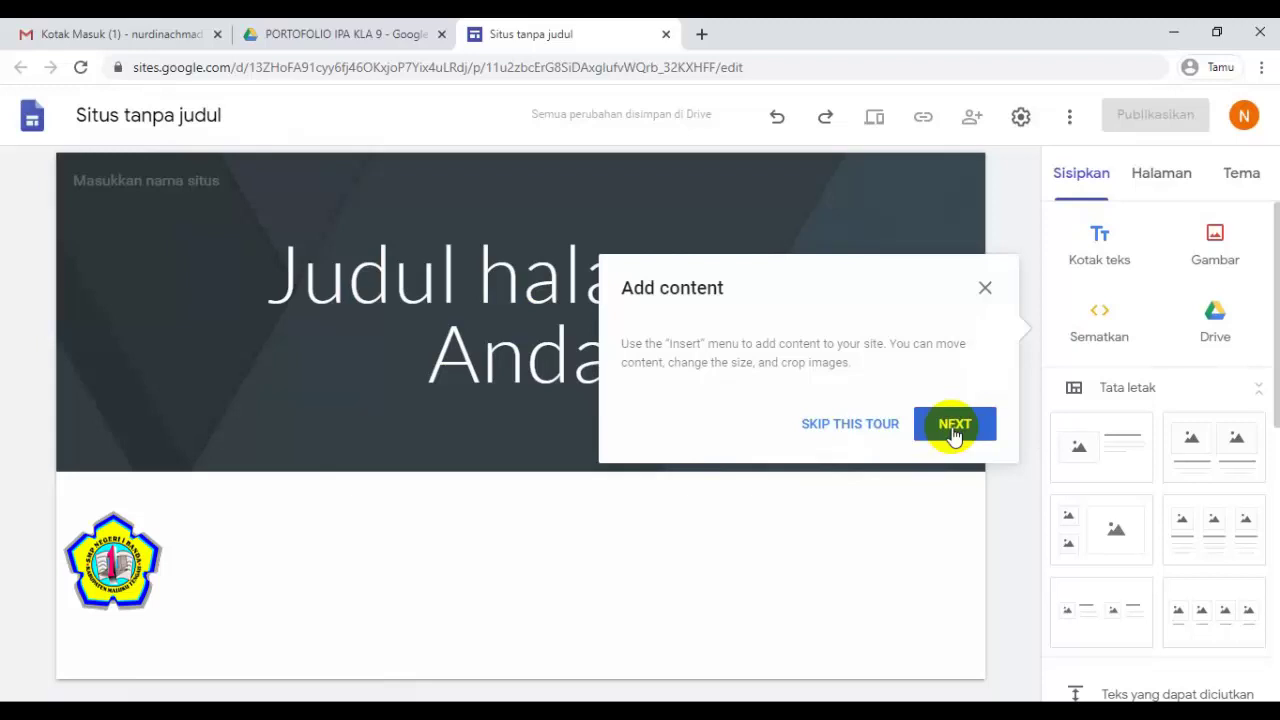
pyautogui.click(955, 425)
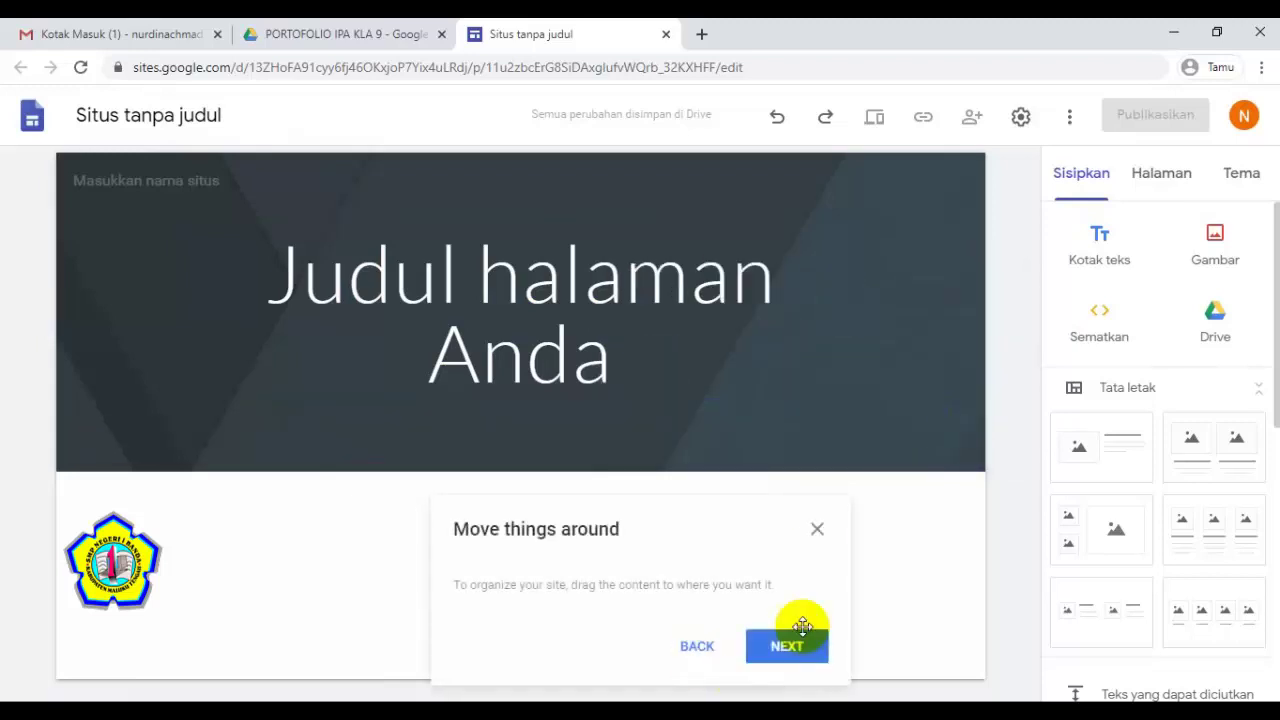
pyautogui.click(820, 534)
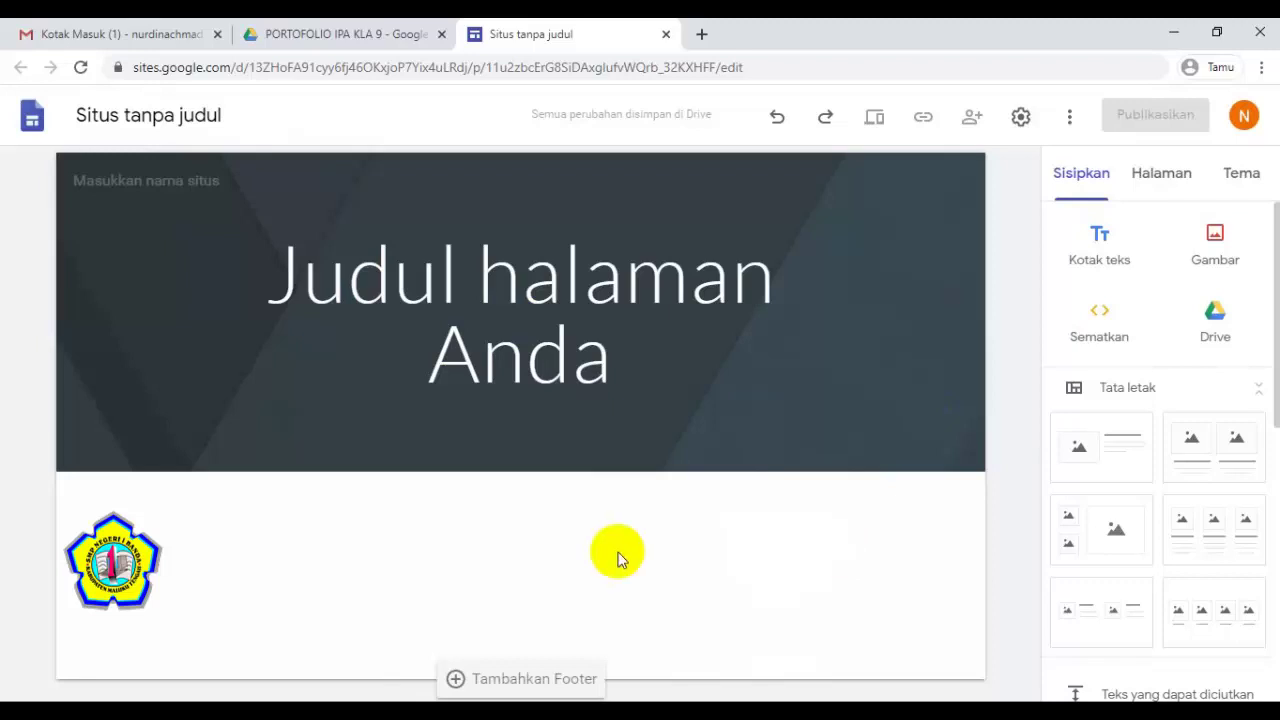
# Step: Name the site document "PORTOFOLIO KELAS 9" and apply the same text as the site name in the page header
pyautogui.click(170, 116)
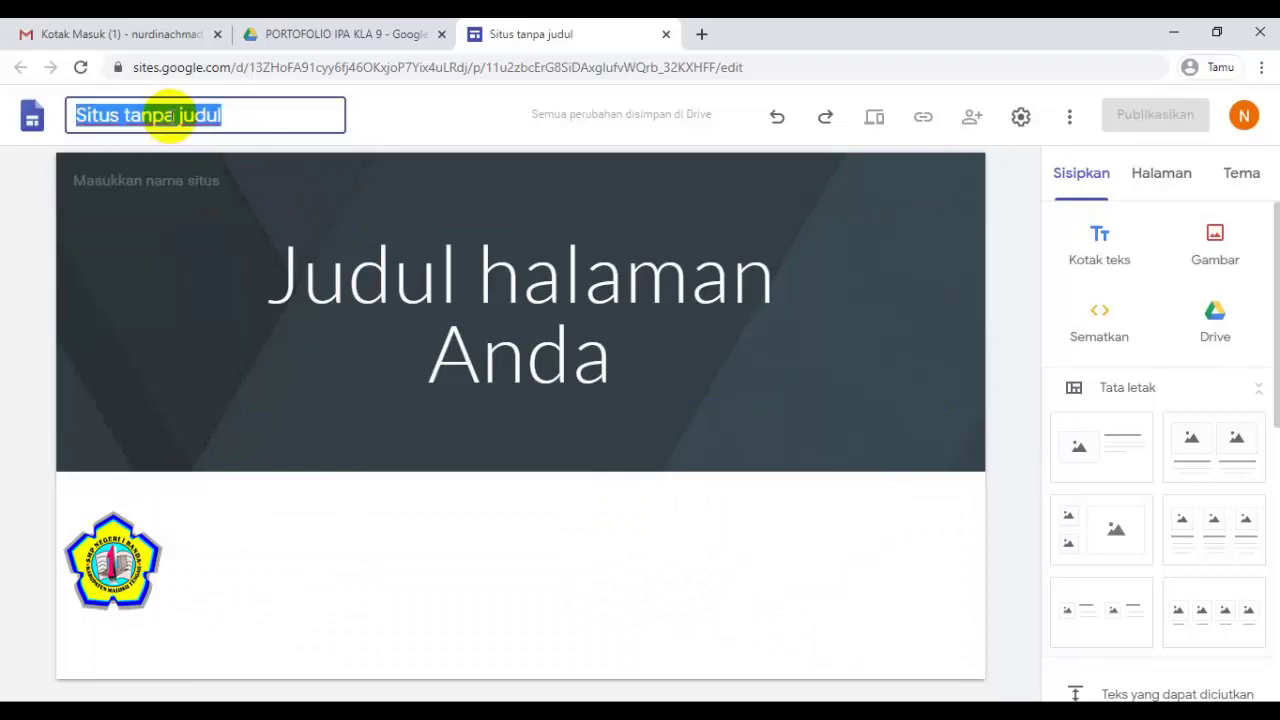
pyautogui.write('P')
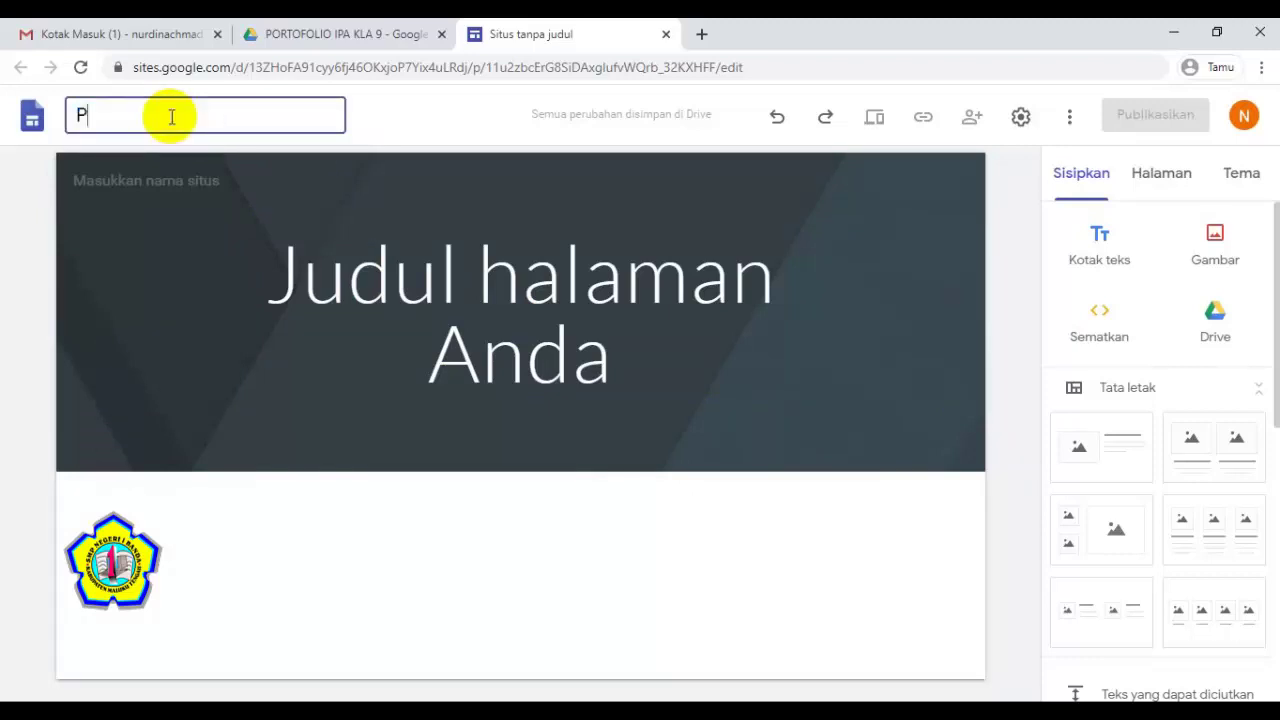
pyautogui.write('ORTOFOLIO')
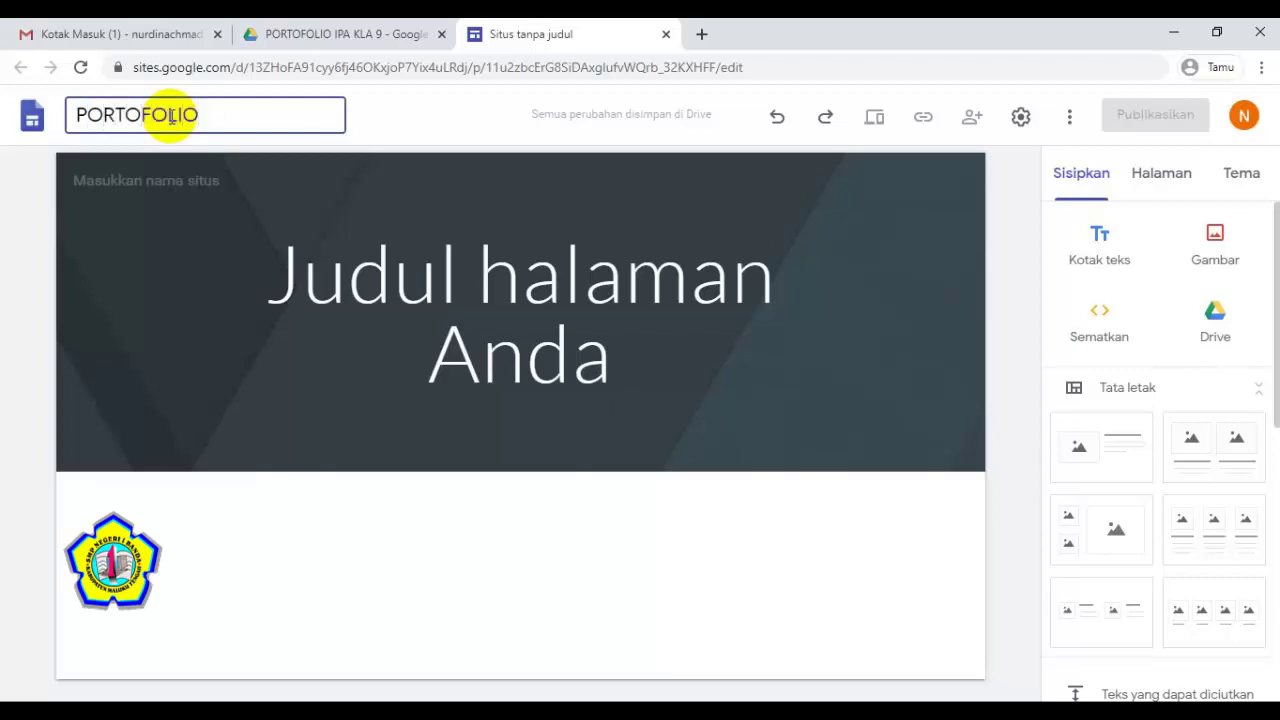
pyautogui.write(' KELAS 9')
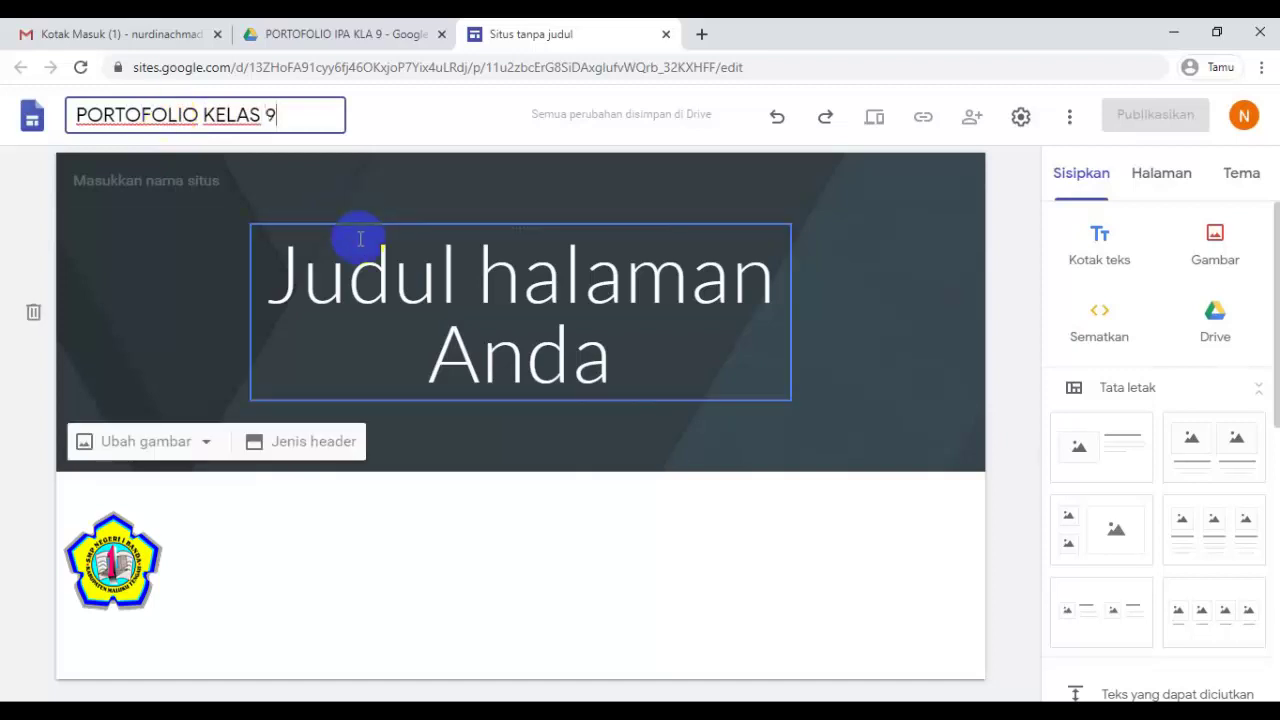
pyautogui.click(322, 183)
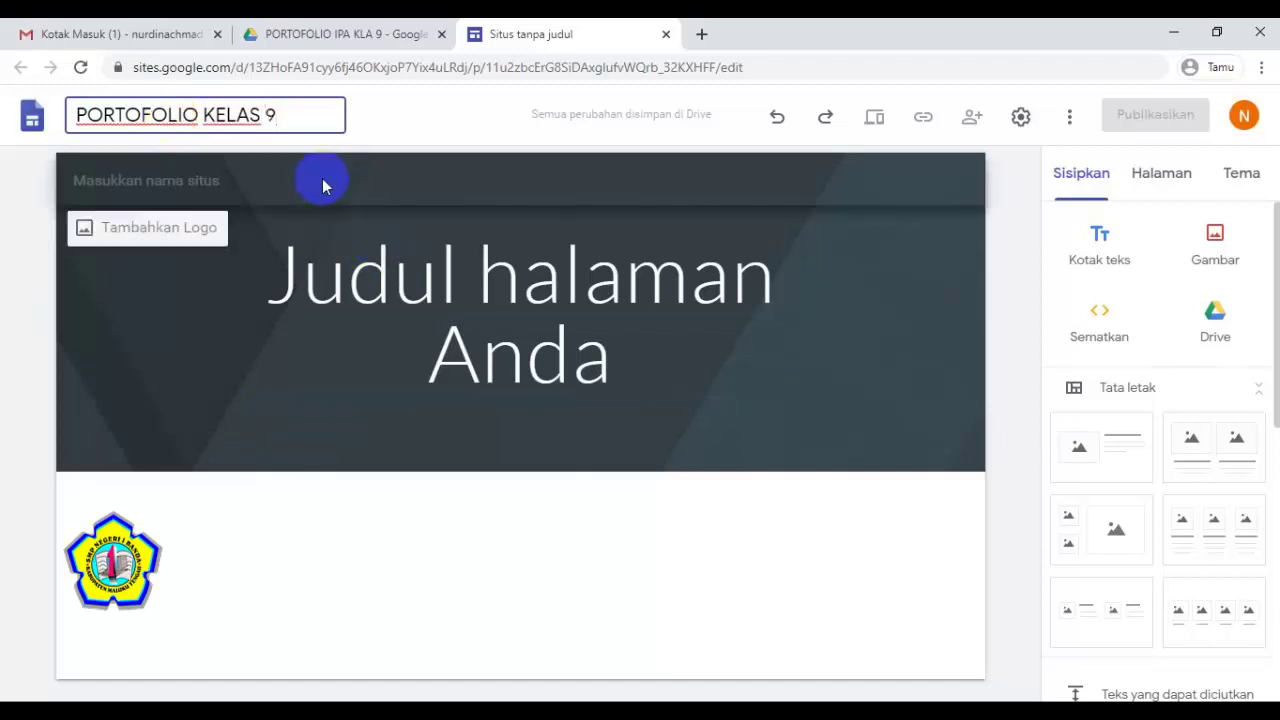
pyautogui.click(432, 127)
pyautogui.click(229, 177)
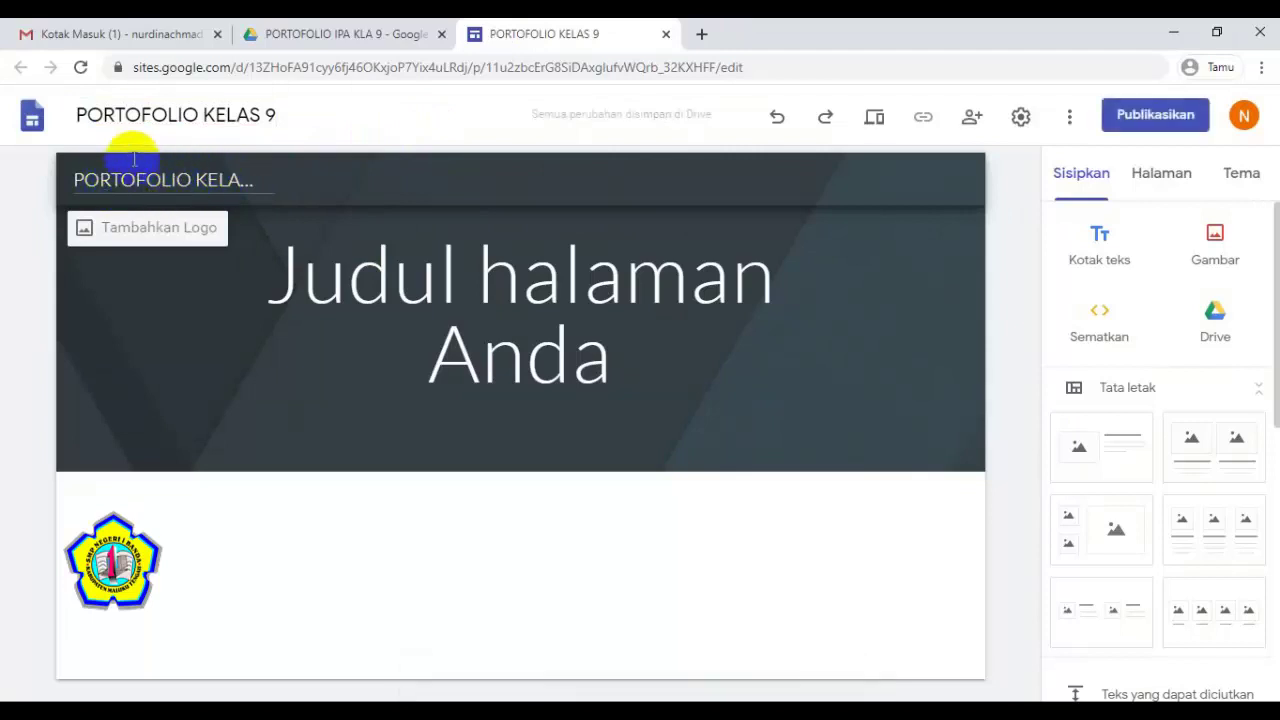
# Step: Upload the purple ND image named "2" from the Pictures folder as the site logo and close the settings
pyautogui.click(171, 228)
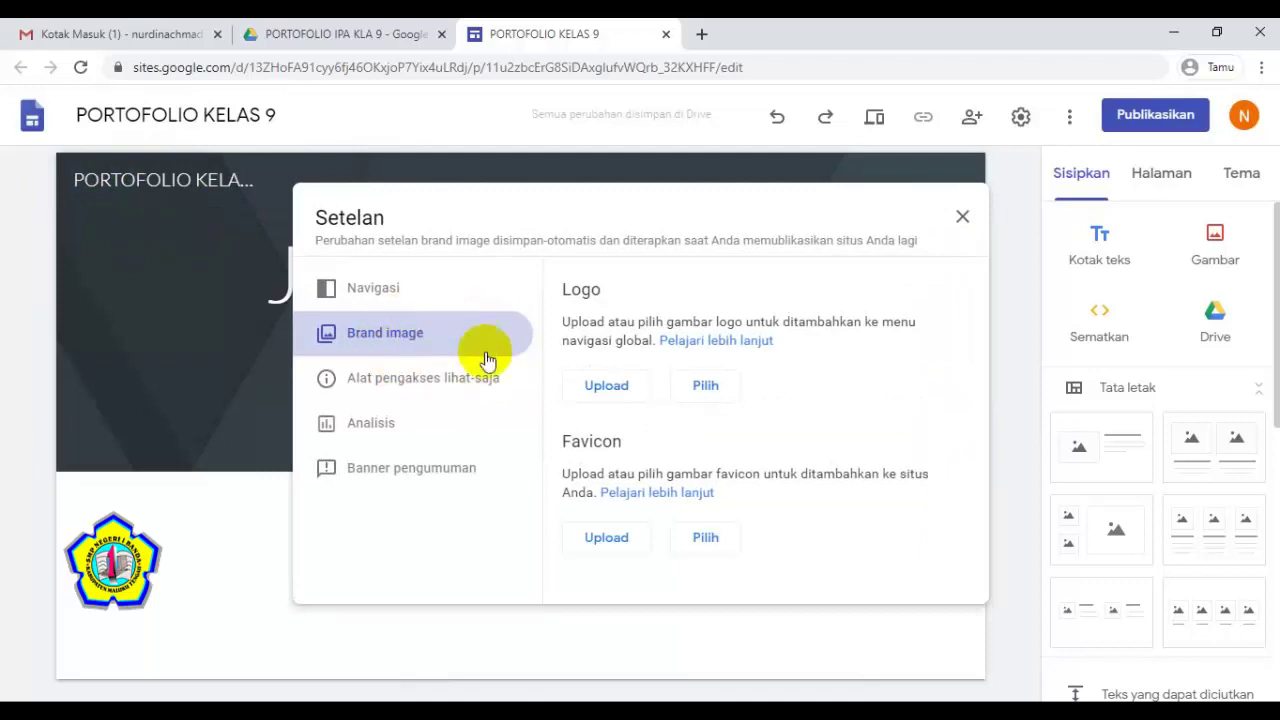
pyautogui.click(600, 397)
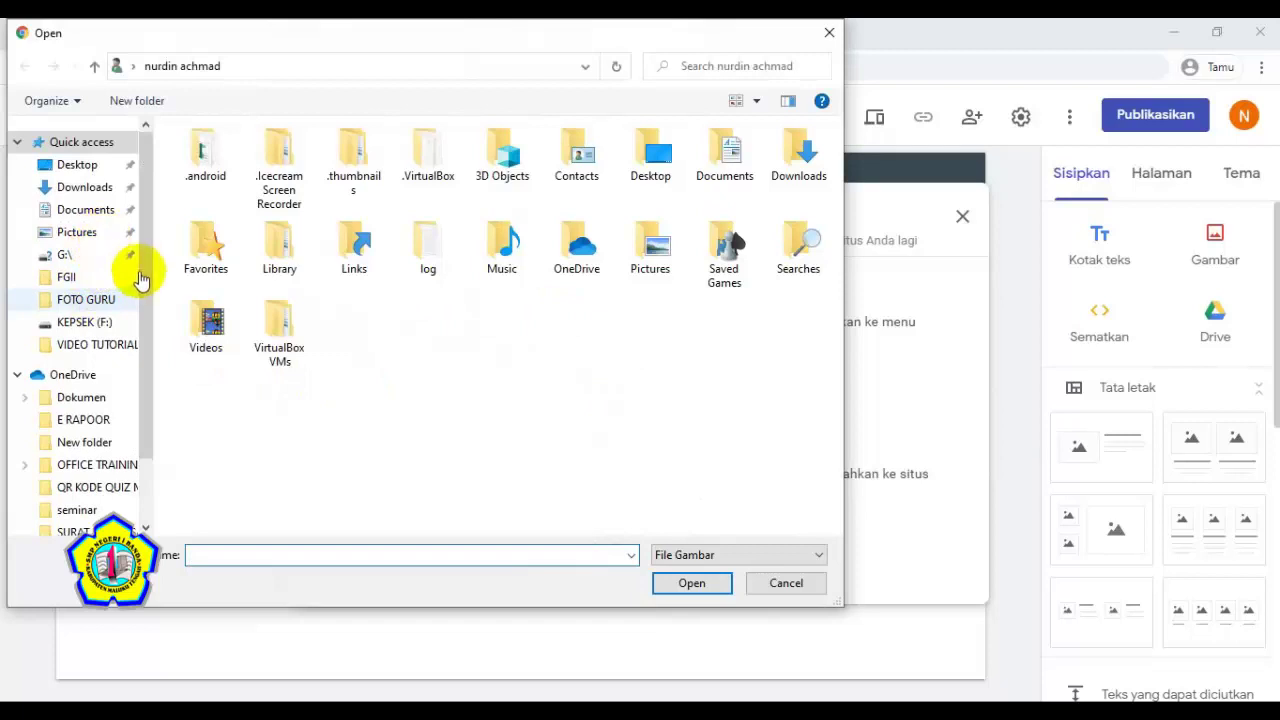
pyautogui.click(88, 234)
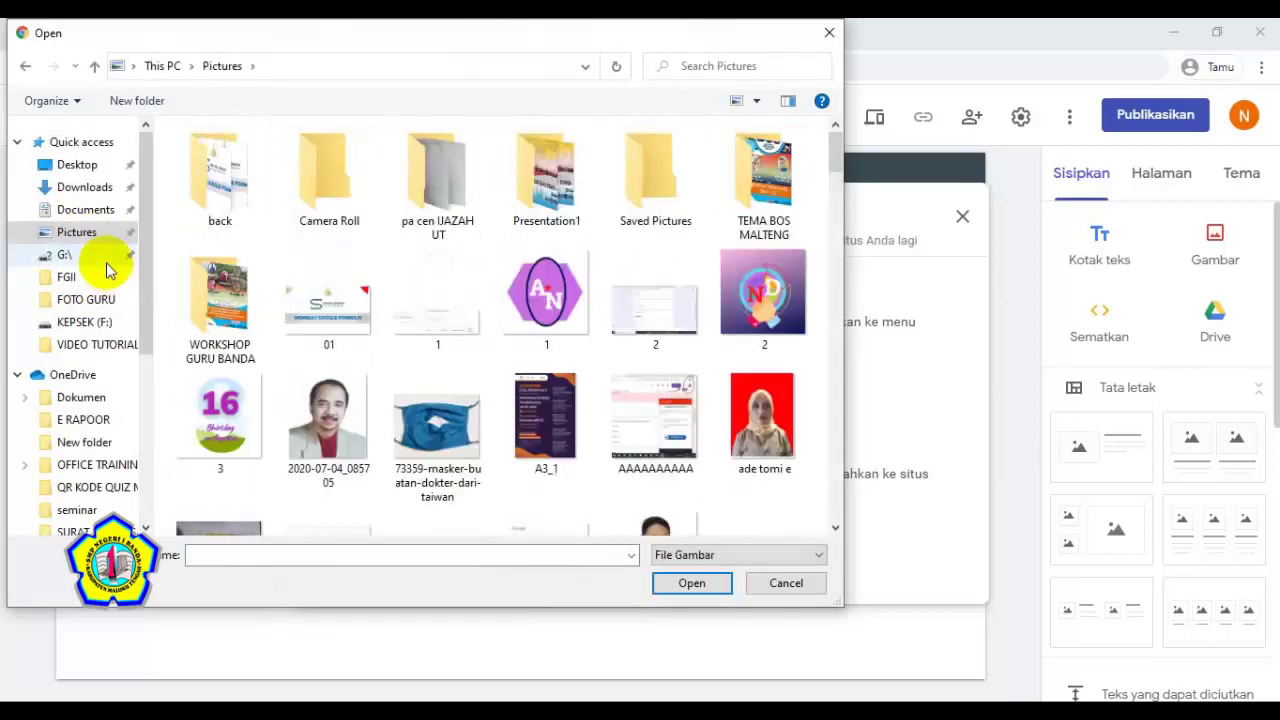
pyautogui.click(770, 314)
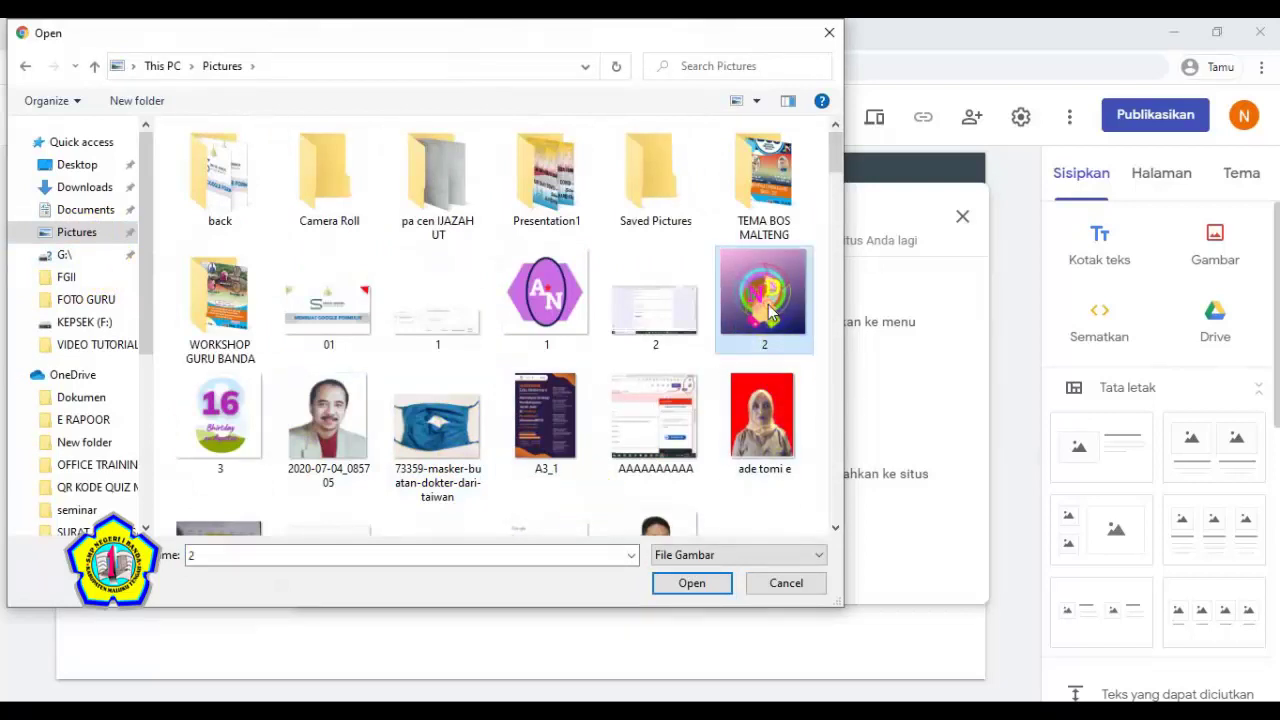
pyautogui.click(692, 583)
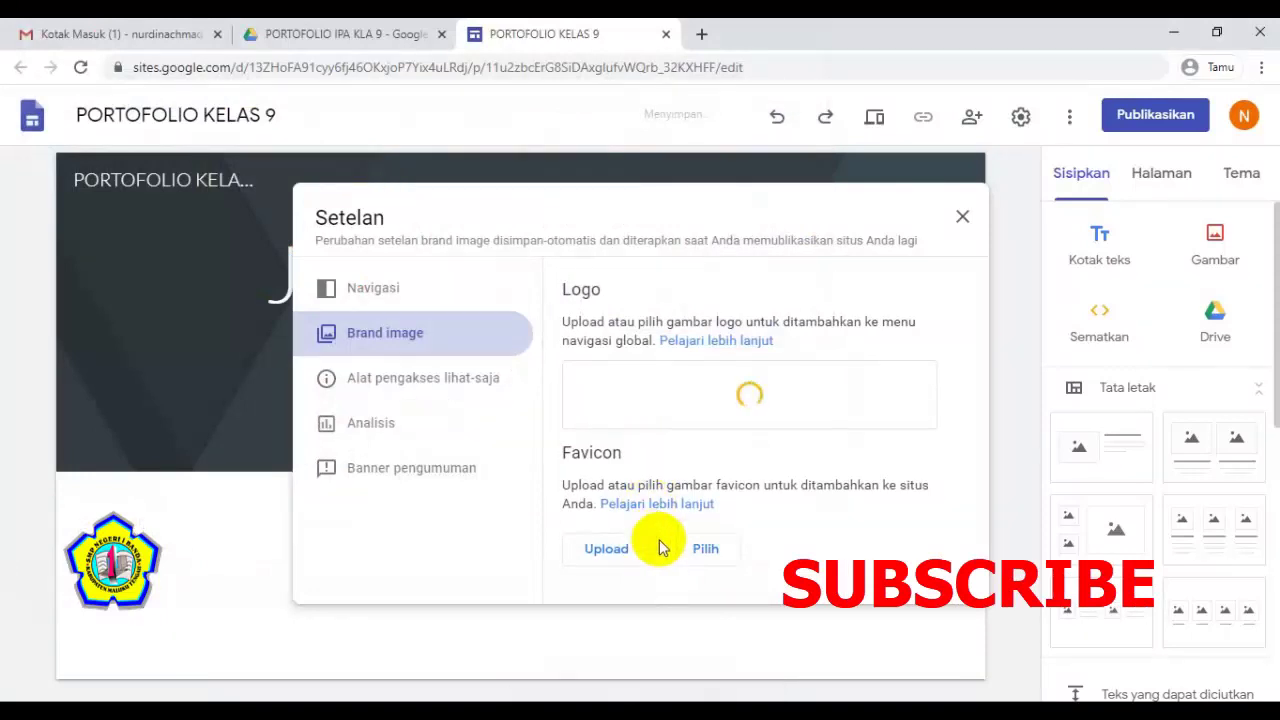
pyautogui.click(963, 217)
pyautogui.click(290, 358)
pyautogui.click(883, 406)
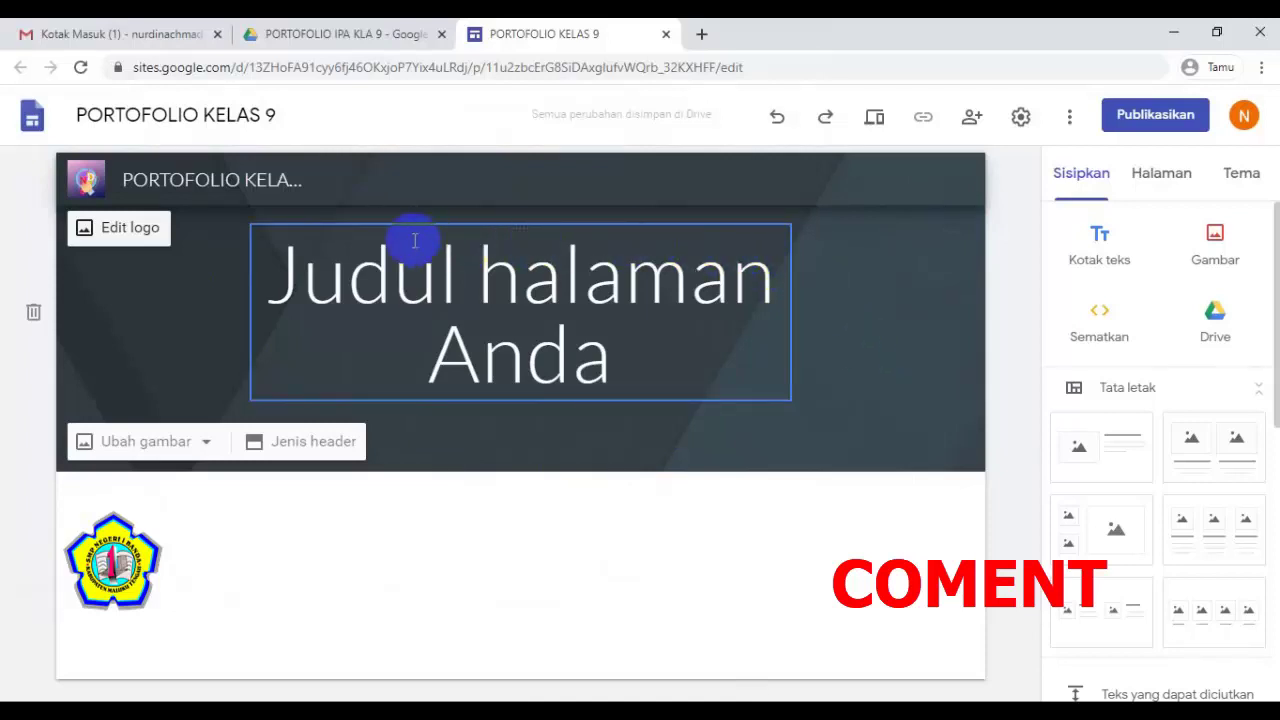
# Step: Delete the page title text box from the header and replace the header background with the uploaded picture "banda foto" from Pictures
pyautogui.click(497, 318)
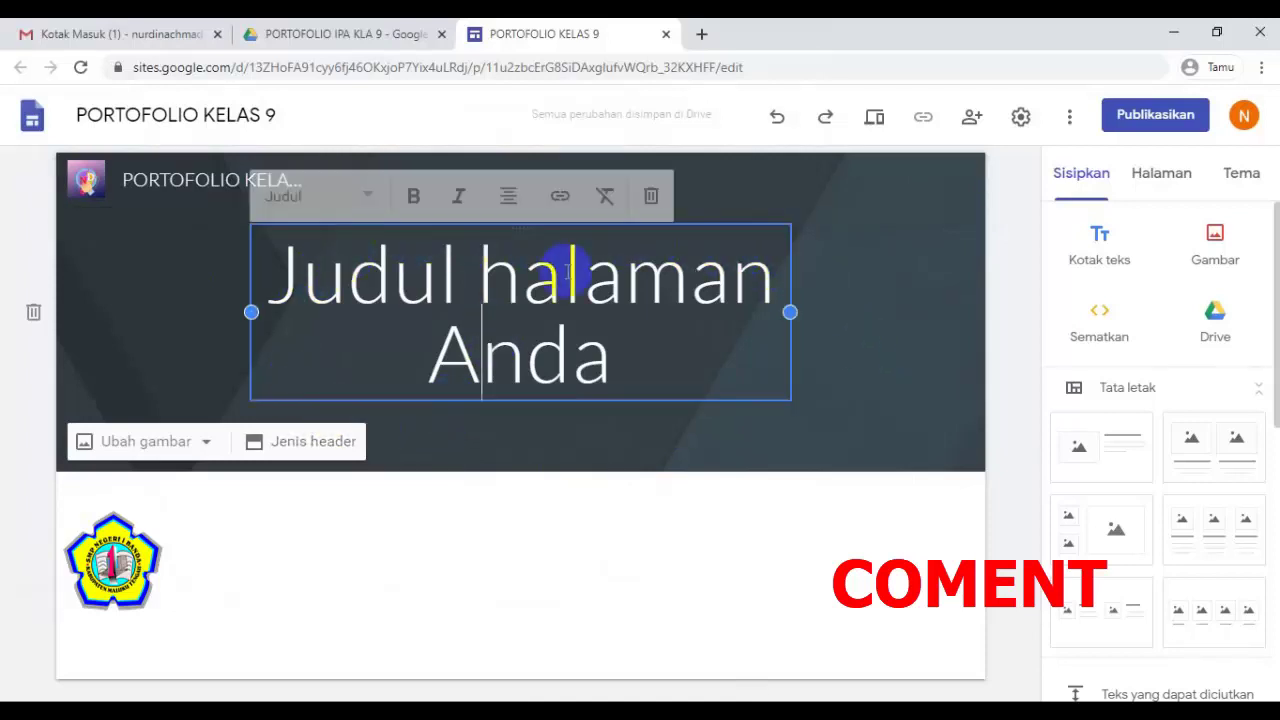
pyautogui.click(650, 193)
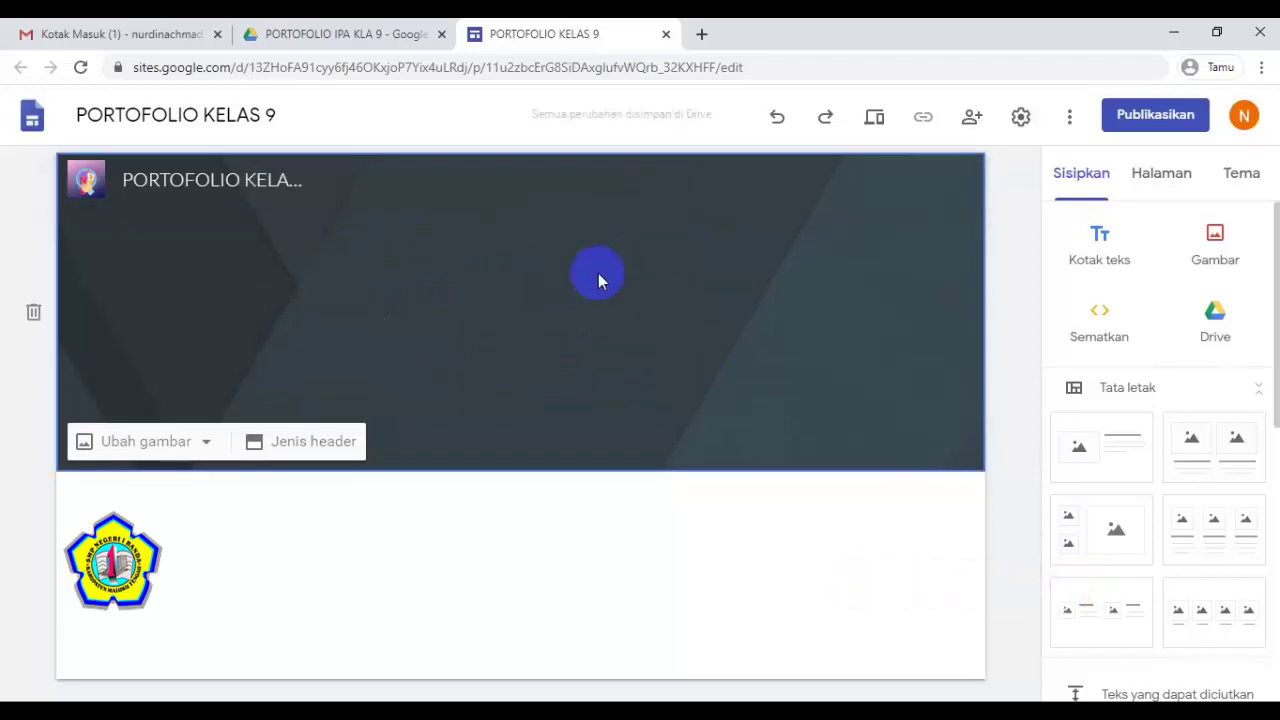
pyautogui.click(132, 441)
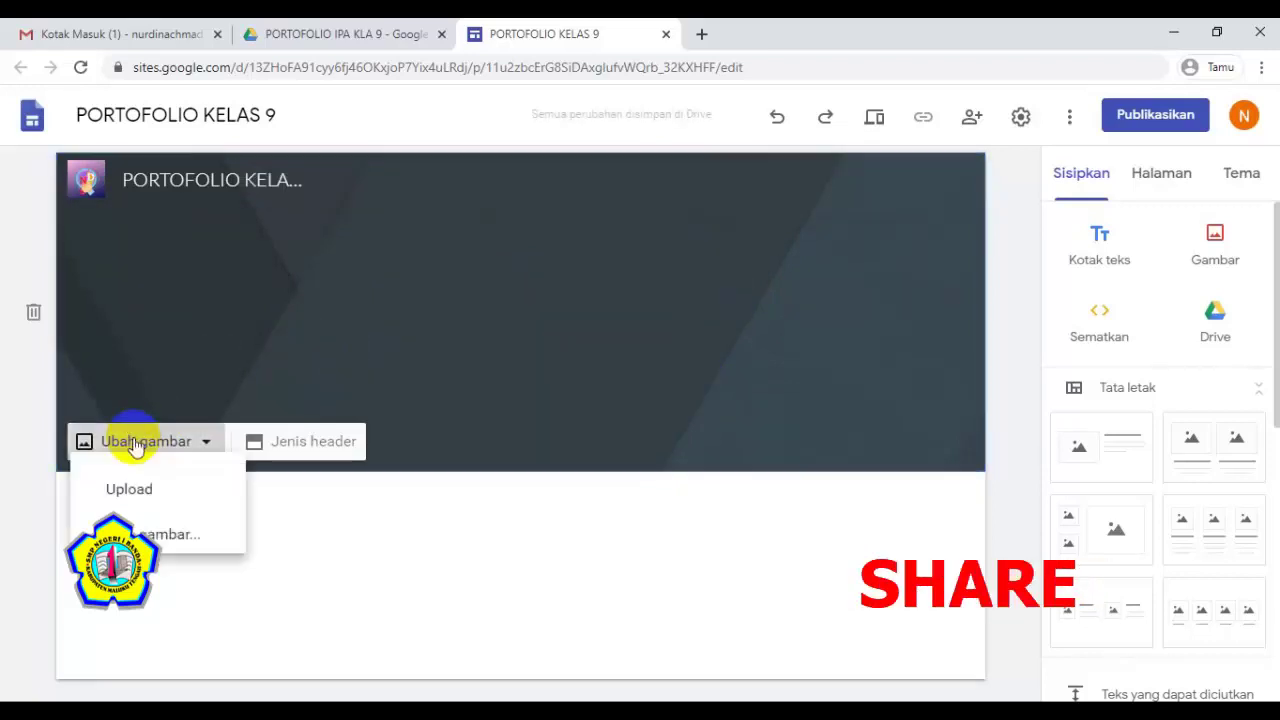
pyautogui.click(168, 510)
pyautogui.click(773, 340)
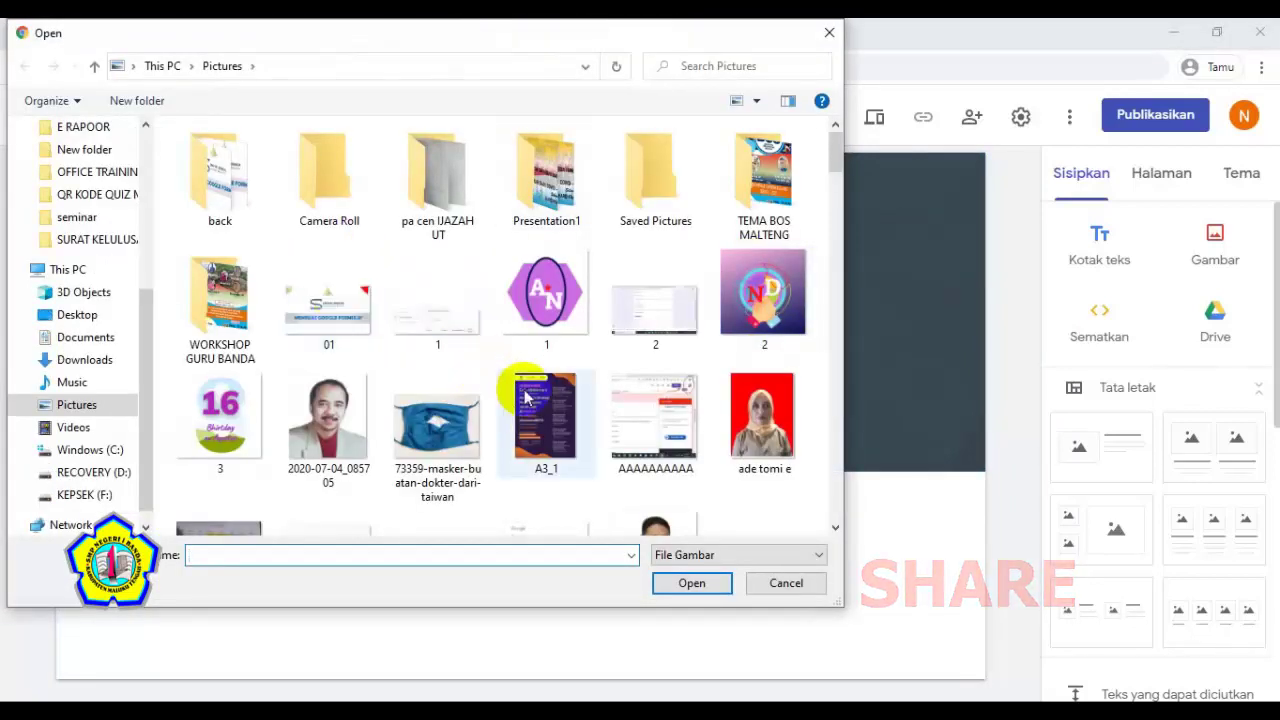
pyautogui.scroll(-5, 520, 386)
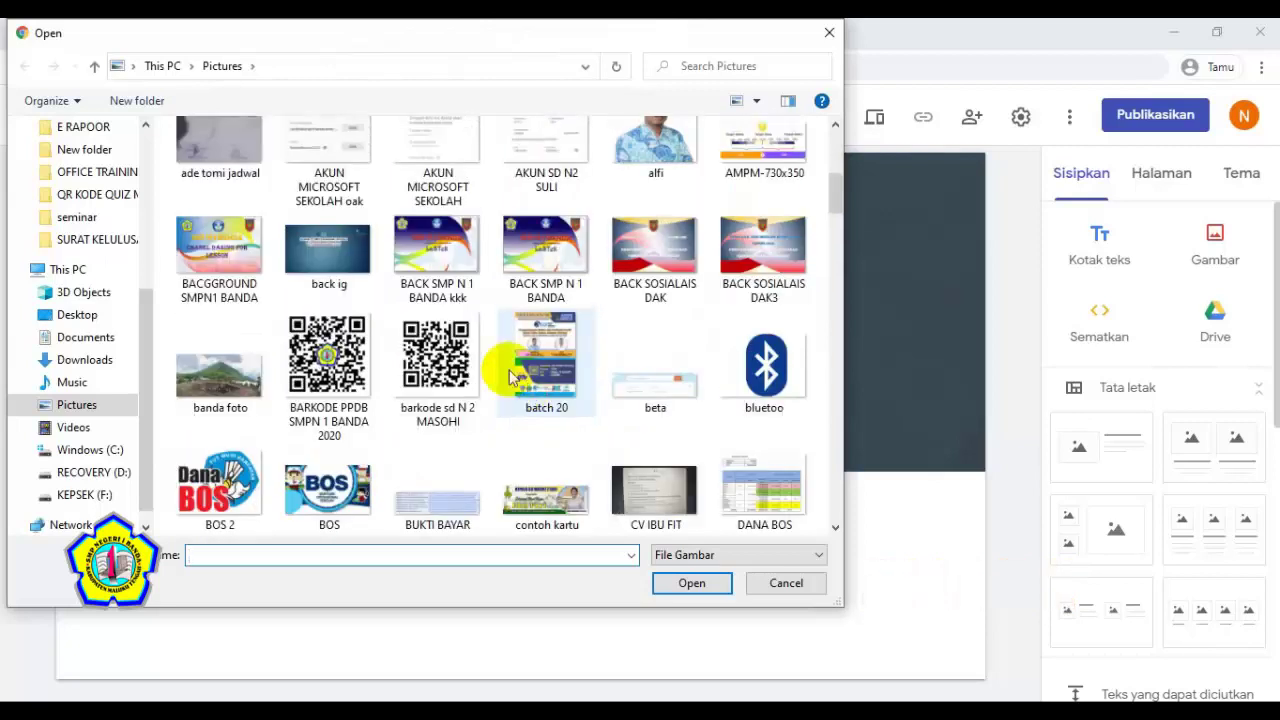
pyautogui.click(245, 368)
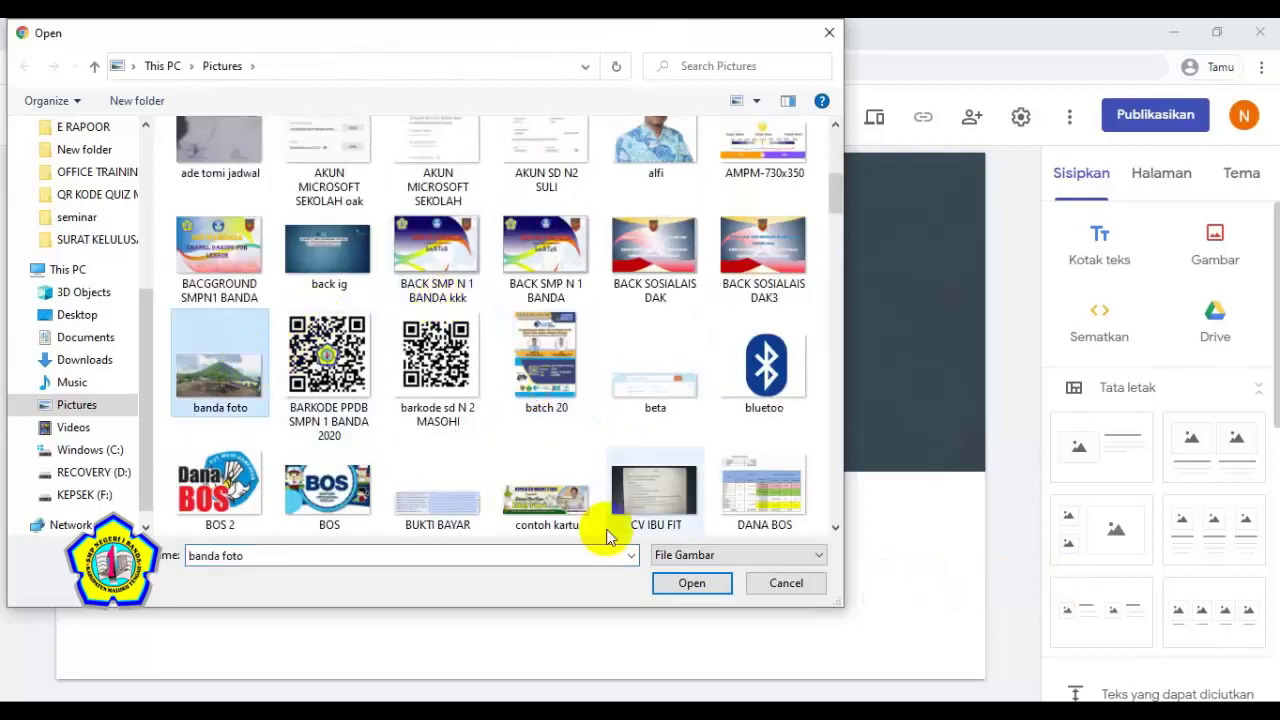
pyautogui.click(688, 586)
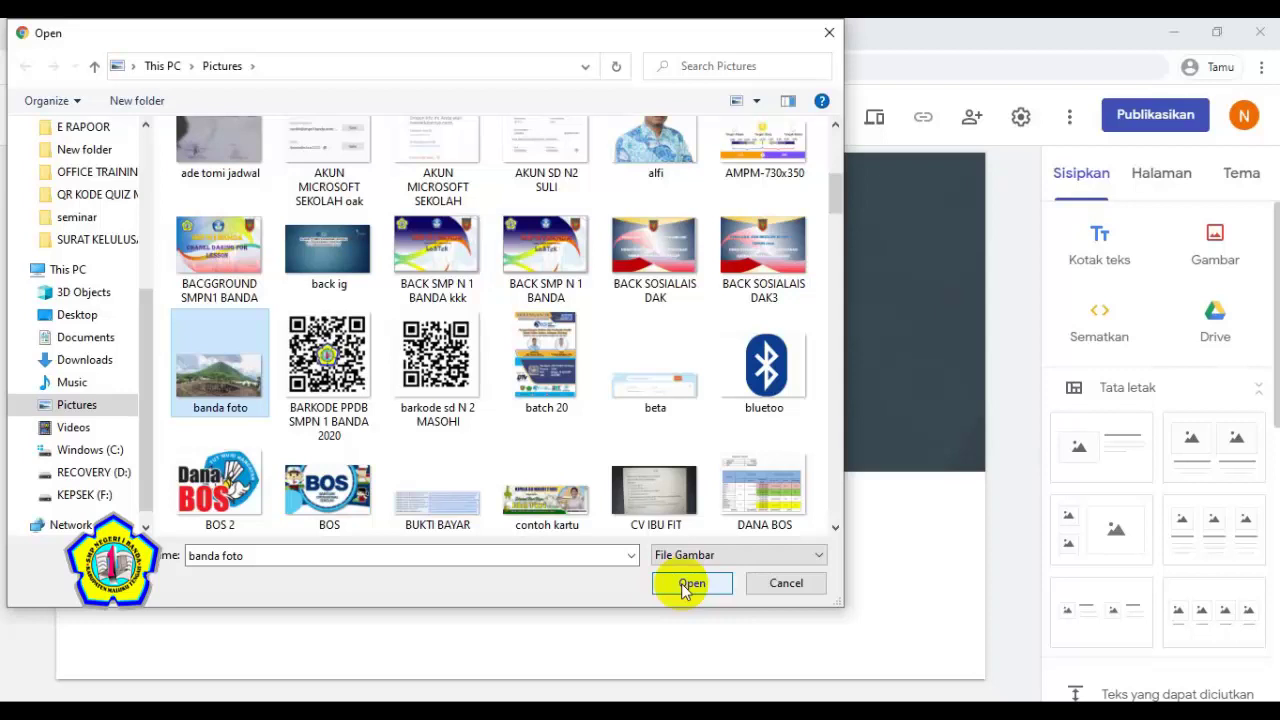
pyautogui.click(690, 584)
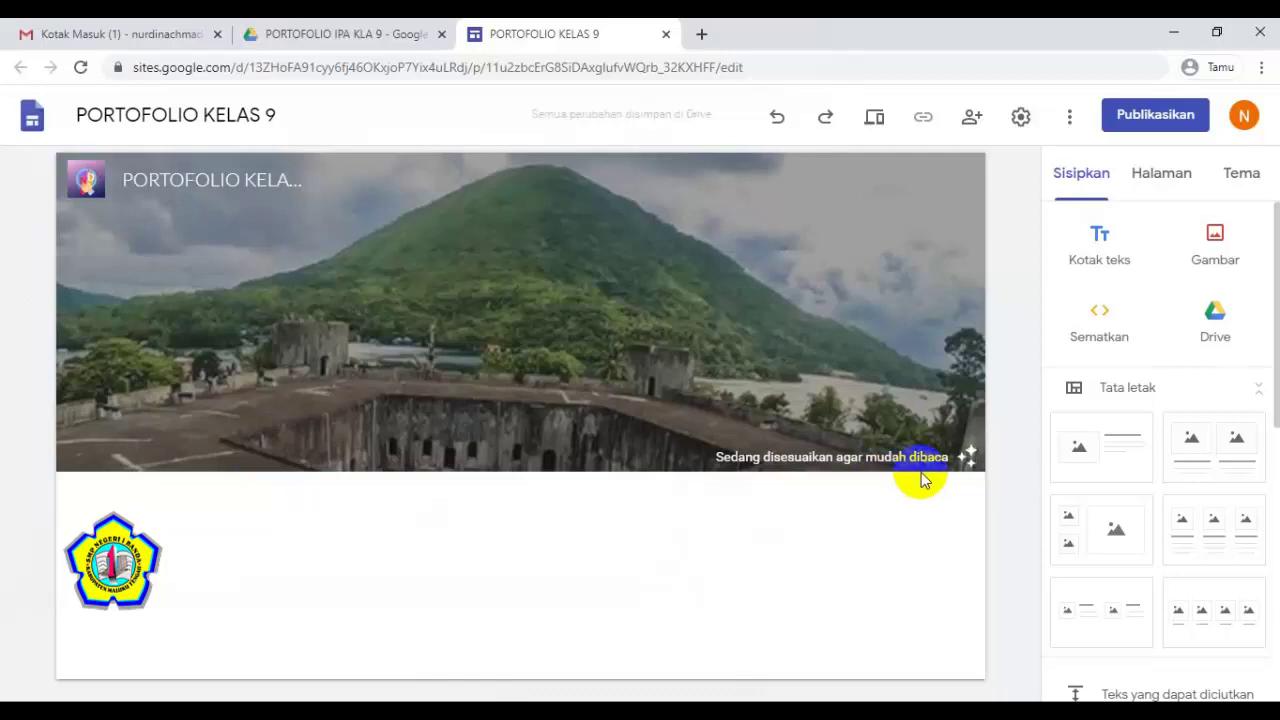
pyautogui.moveTo(903, 466)
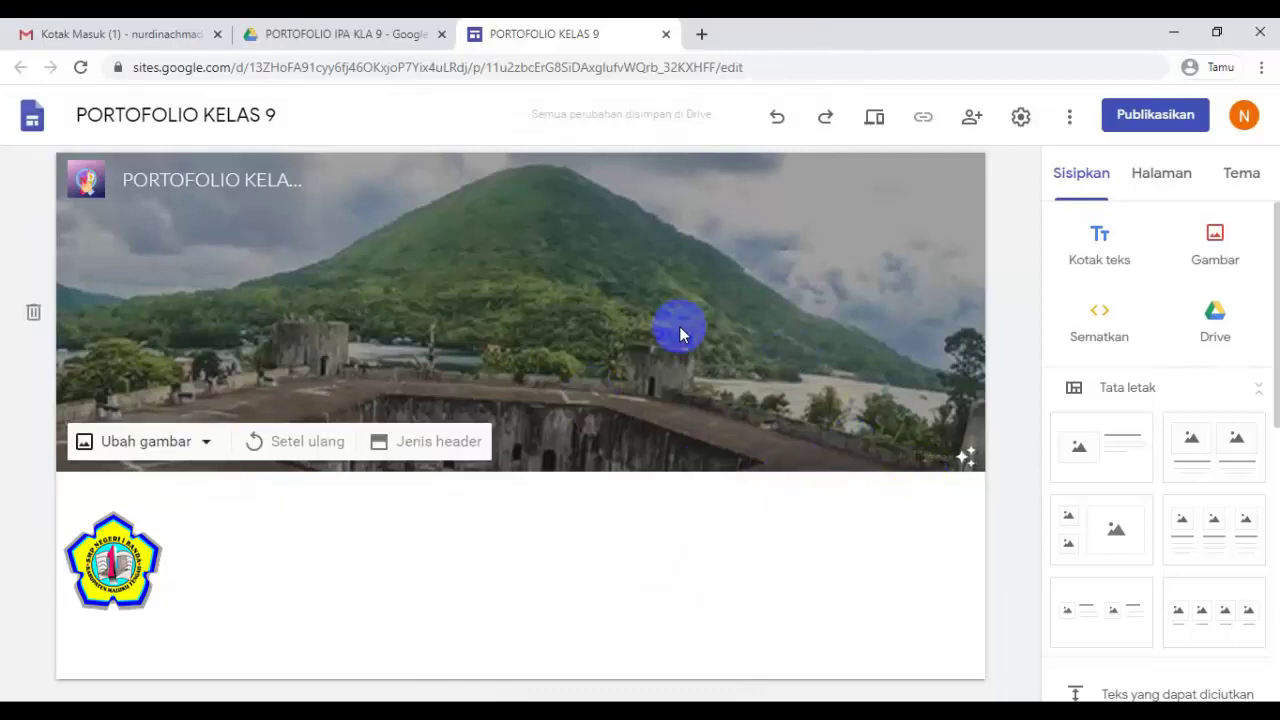
# Step: Turn off the automatic readability adjustment on the header image
pyautogui.click(963, 460)
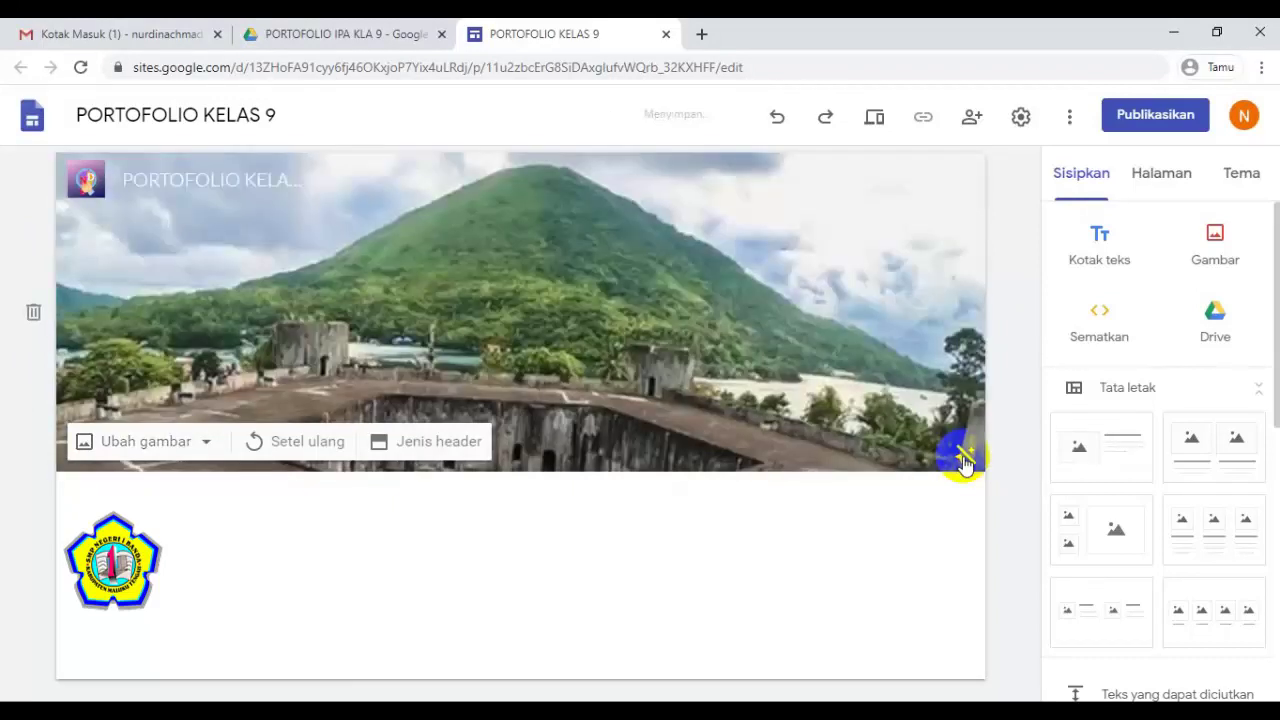
pyautogui.click(531, 300)
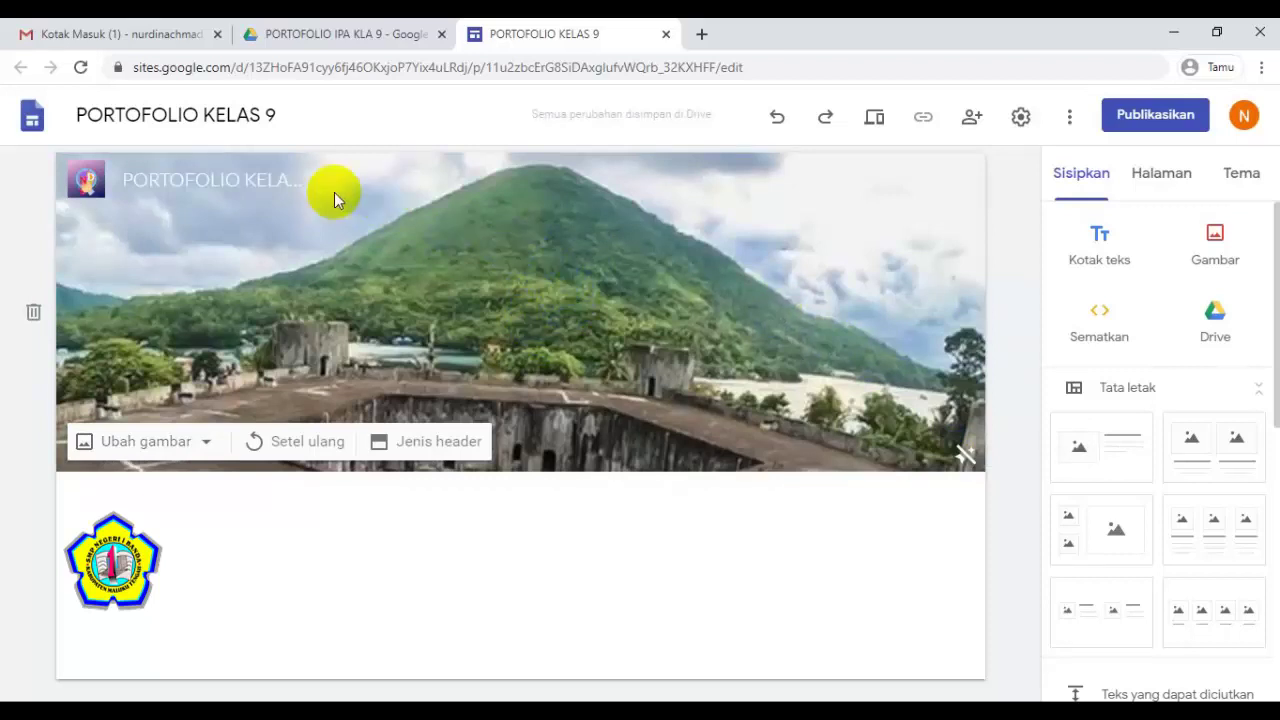
pyautogui.moveTo(263, 177)
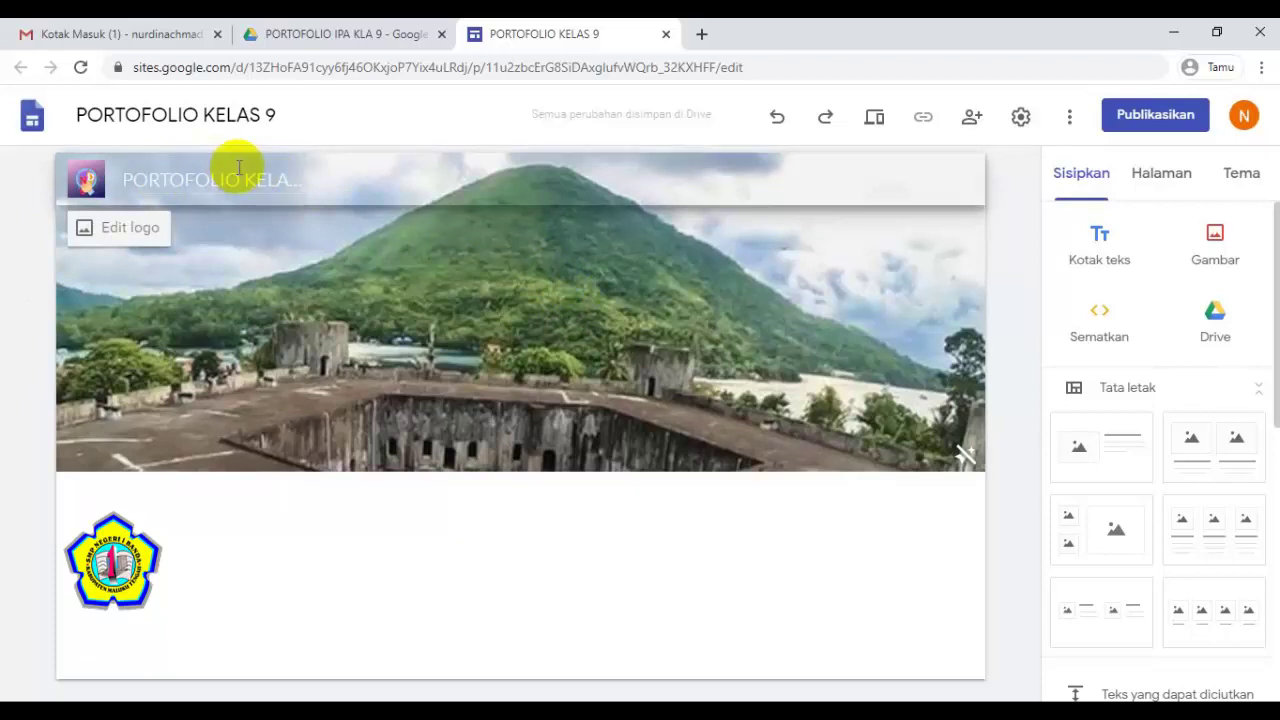
# Step: Set the site's navigation bar colour to Hitam (black) and close the settings
pyautogui.click(1021, 117)
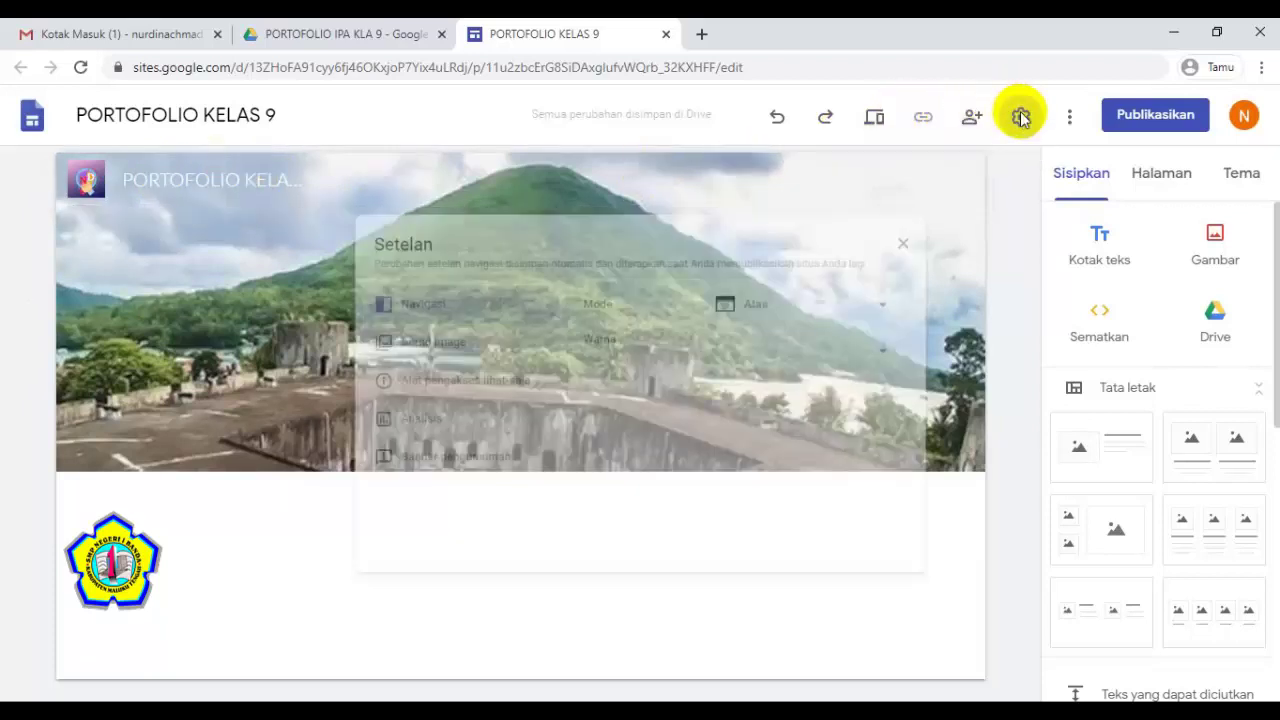
pyautogui.click(829, 350)
pyautogui.click(805, 401)
pyautogui.click(817, 345)
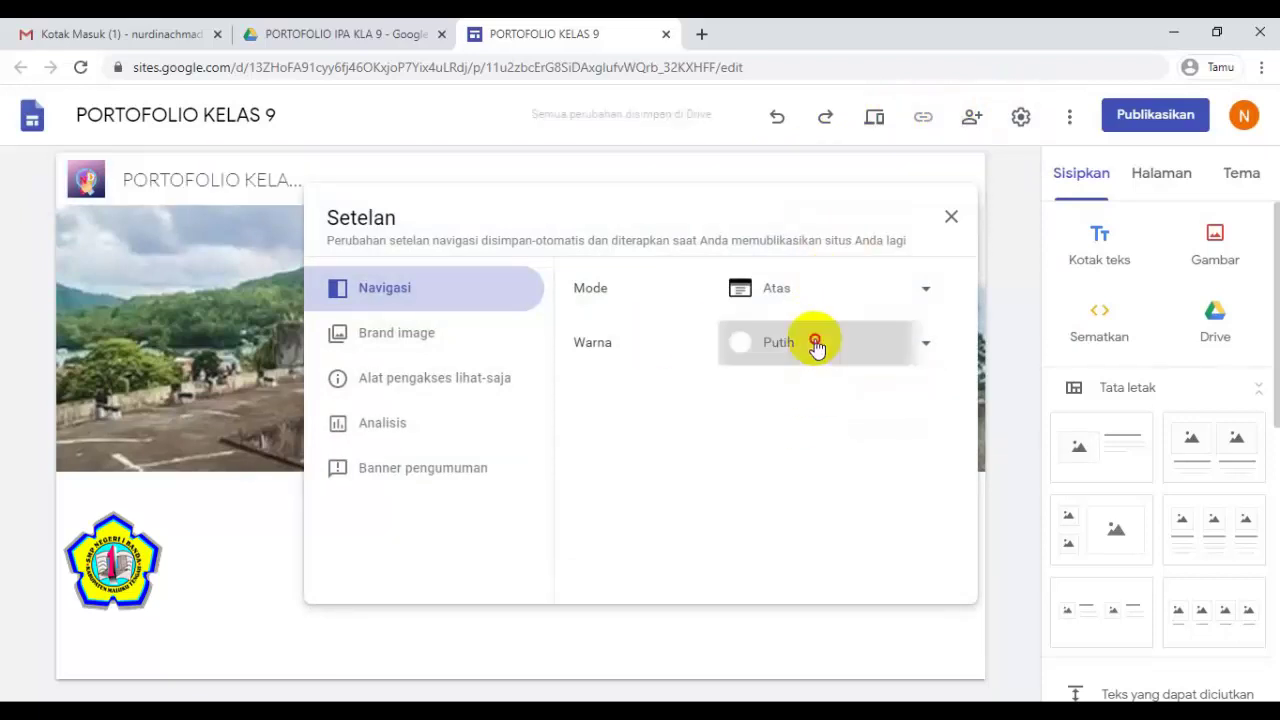
pyautogui.click(795, 393)
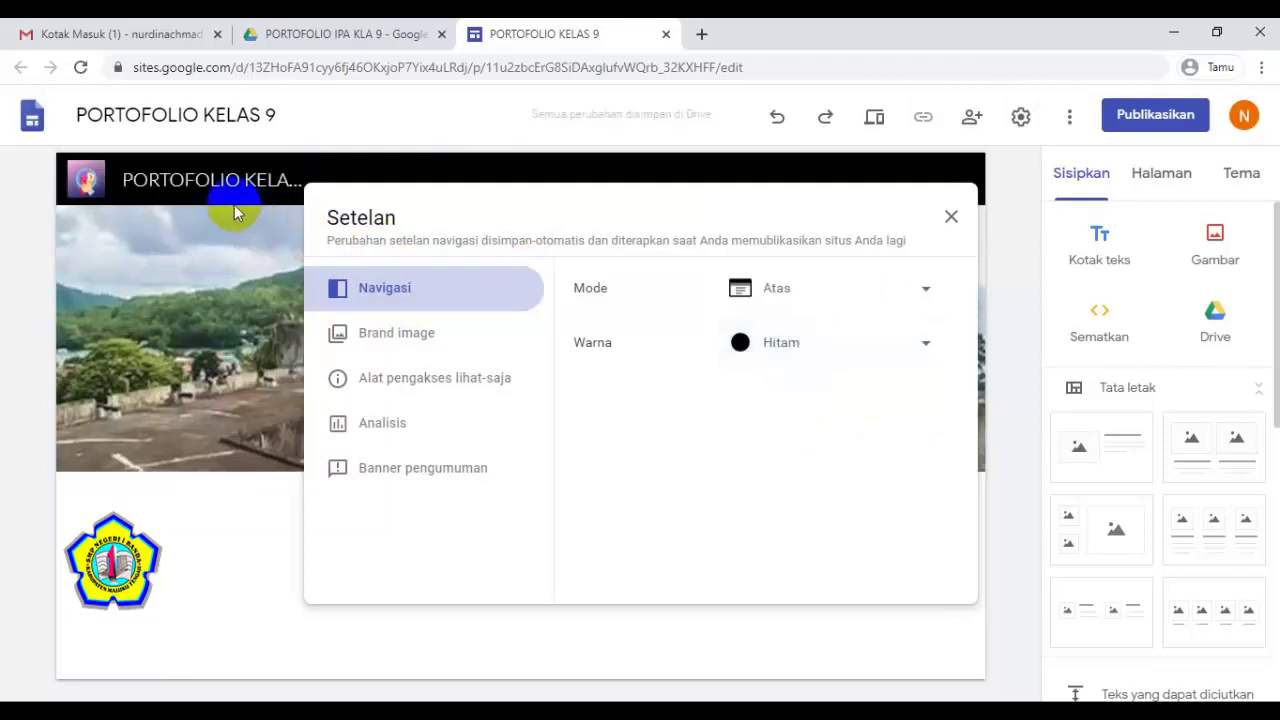
pyautogui.click(951, 216)
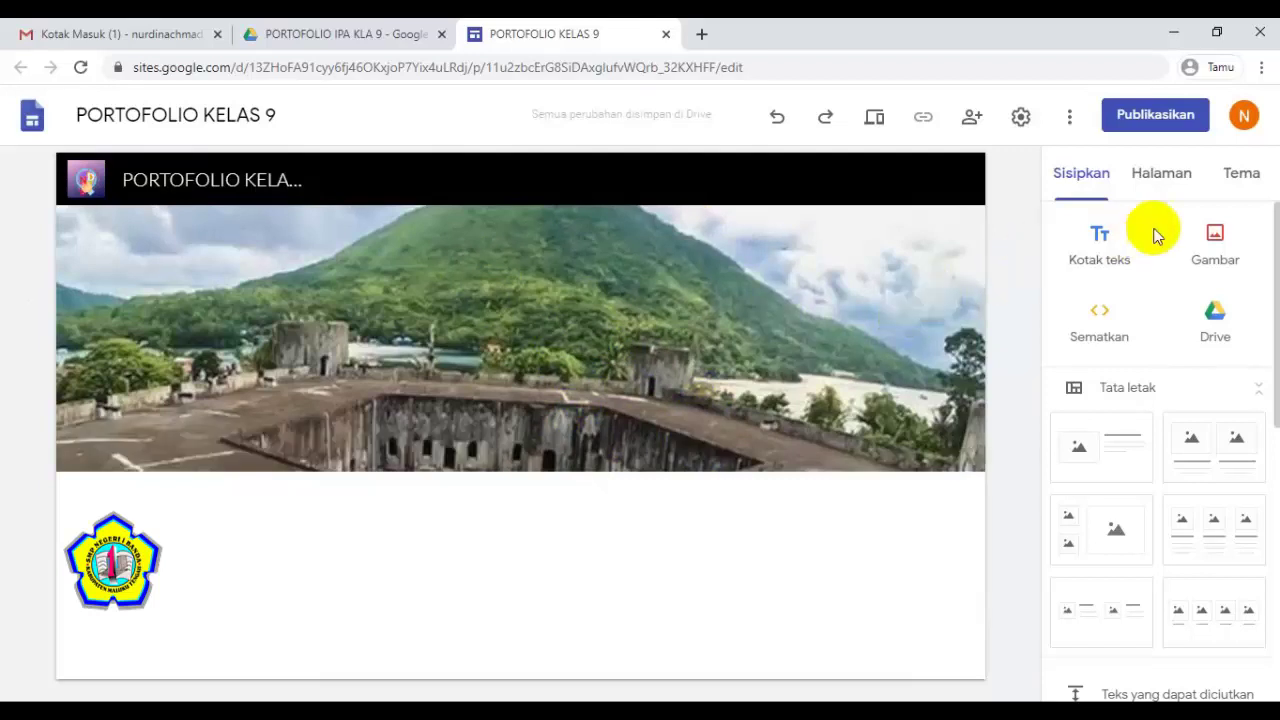
# Step: Try the Vision and Diplomat themes on the site and apply the Impresi theme
pyautogui.click(1240, 185)
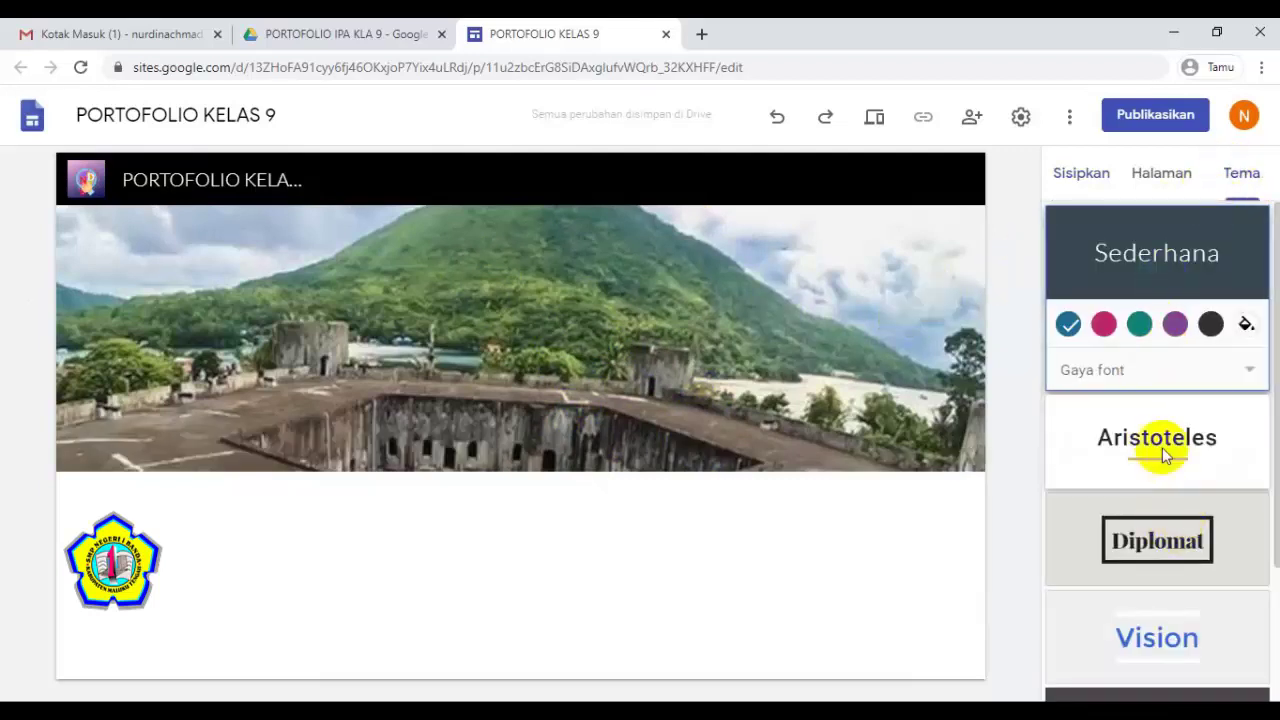
pyautogui.scroll(-2, 1164, 455)
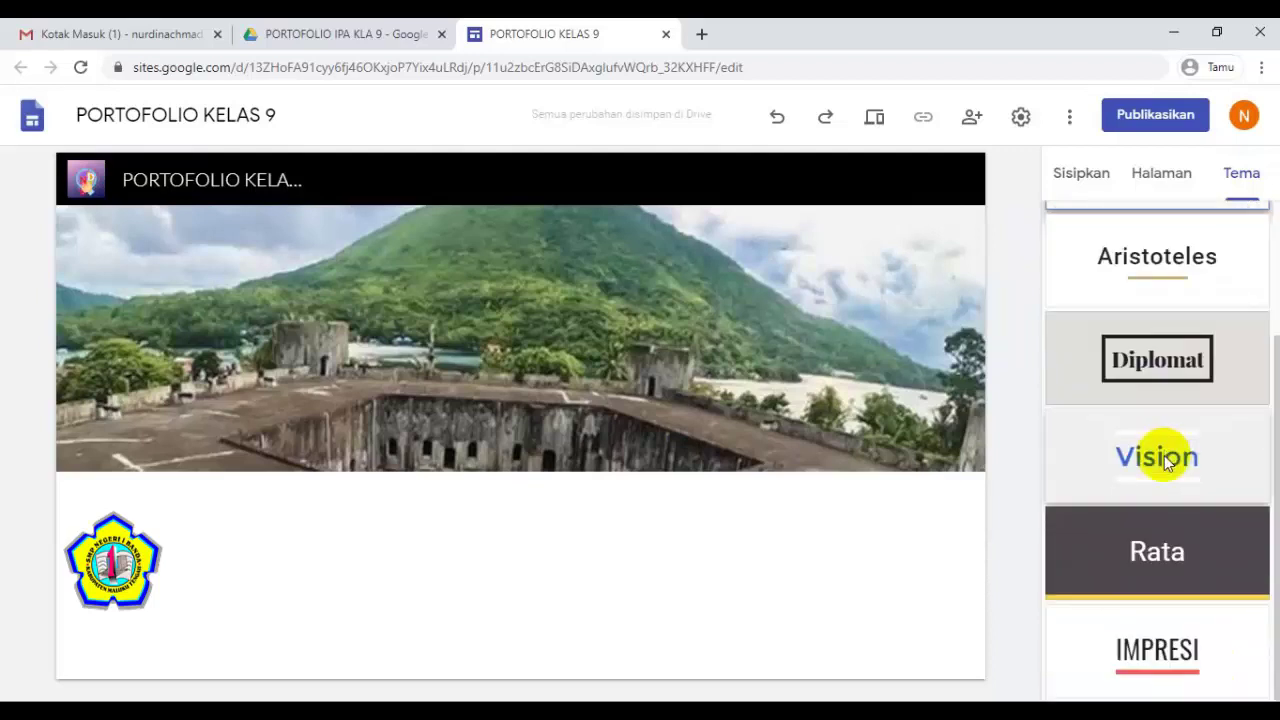
pyautogui.click(1154, 638)
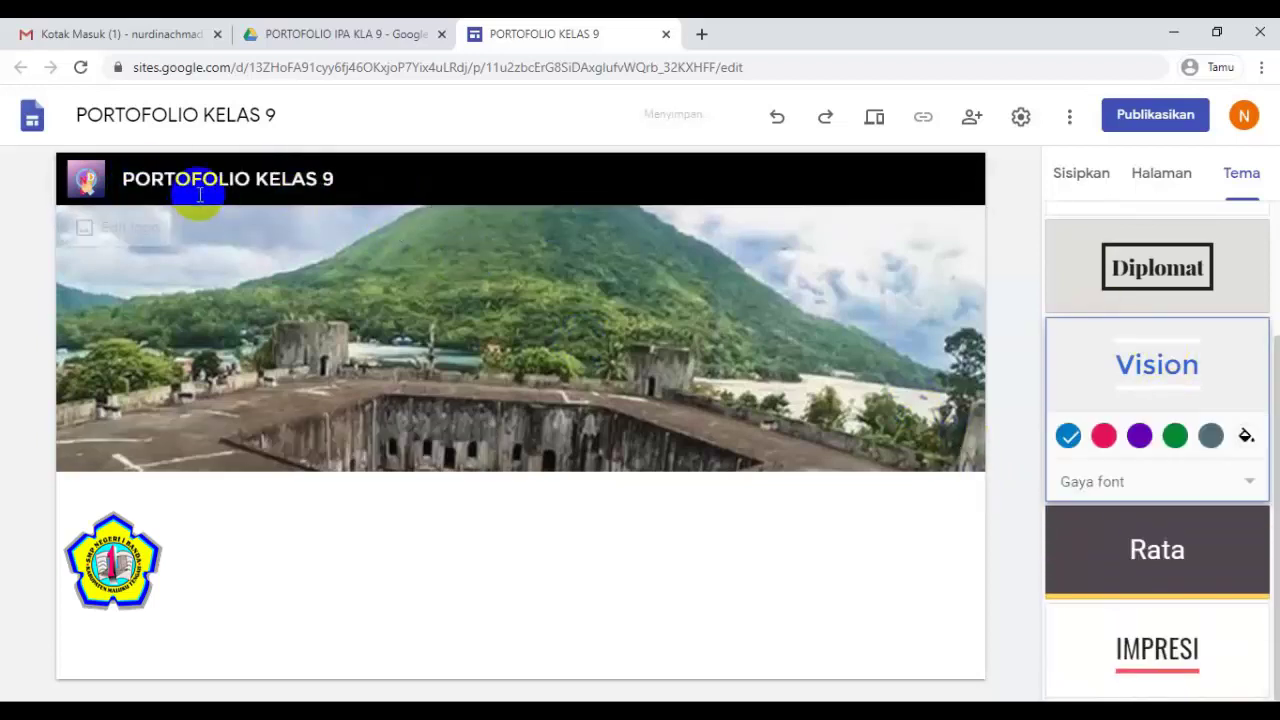
pyautogui.click(1165, 278)
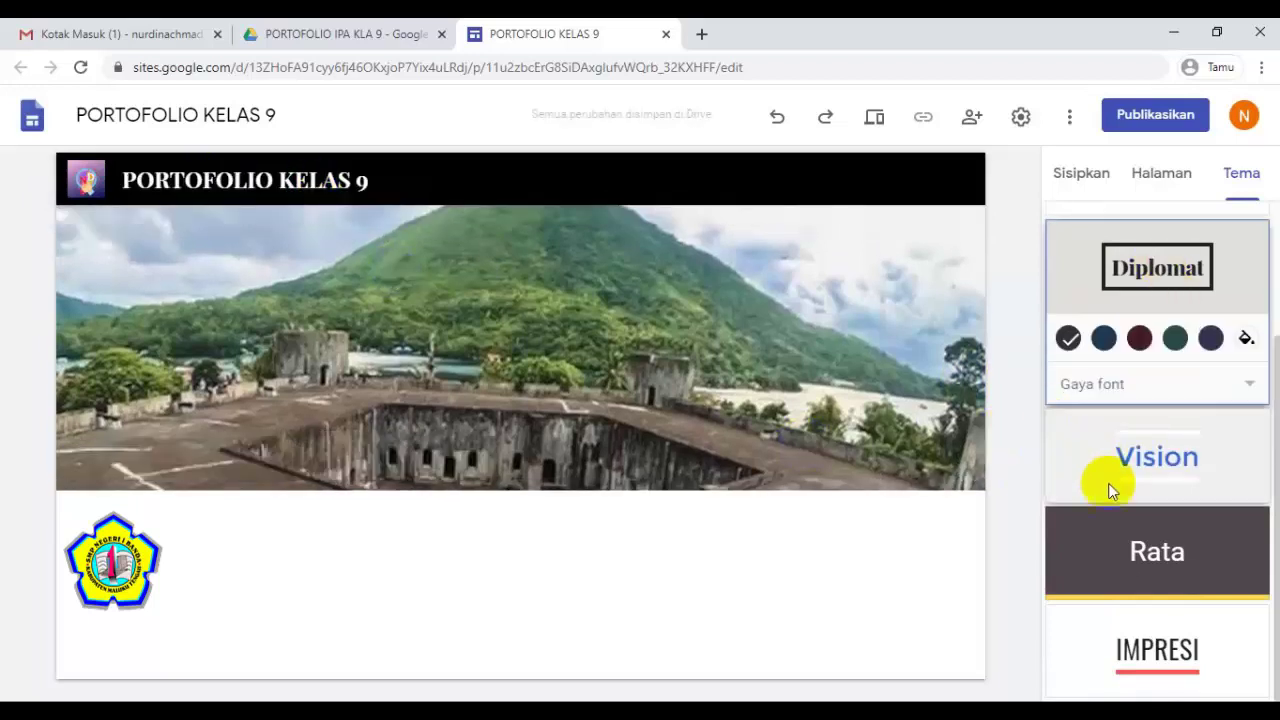
pyautogui.click(1153, 646)
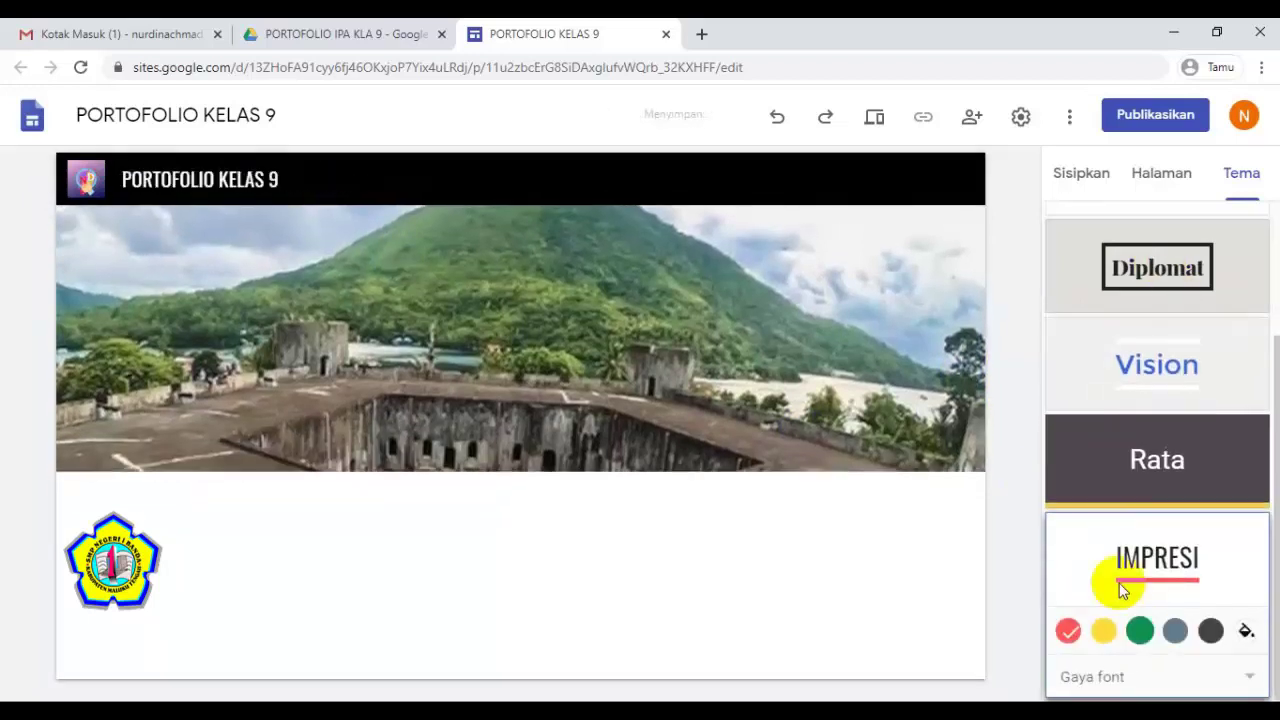
# Step: Try the yellow, green and grey accents of the Impresi theme and apply the custom blue #0f24ec
pyautogui.click(1107, 645)
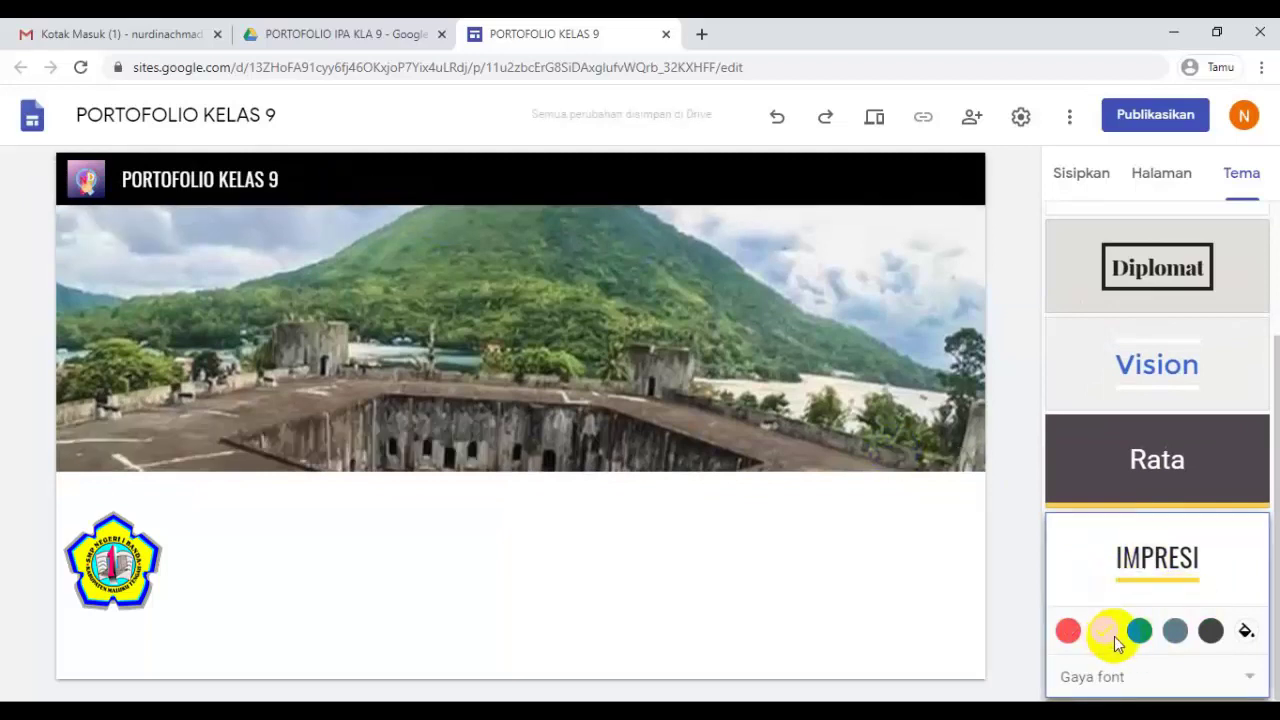
pyautogui.click(1140, 630)
pyautogui.click(1175, 630)
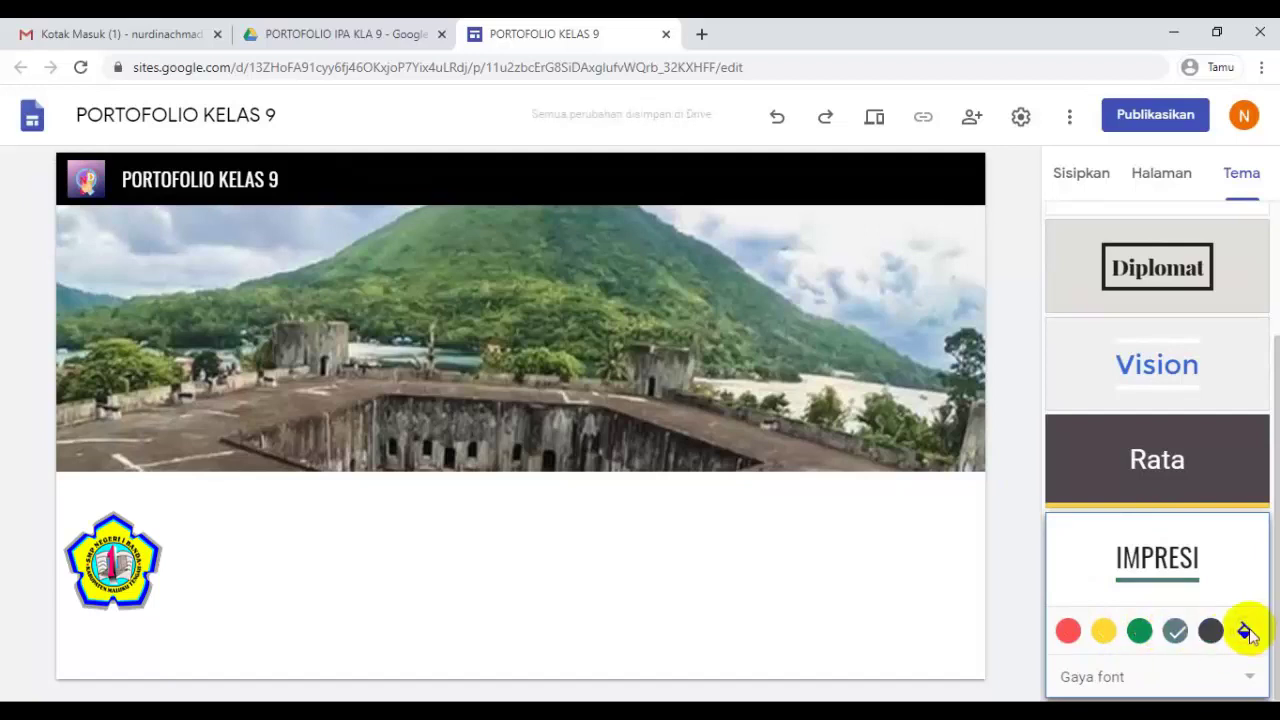
pyautogui.click(1245, 630)
pyautogui.scroll(-2, 1141, 638)
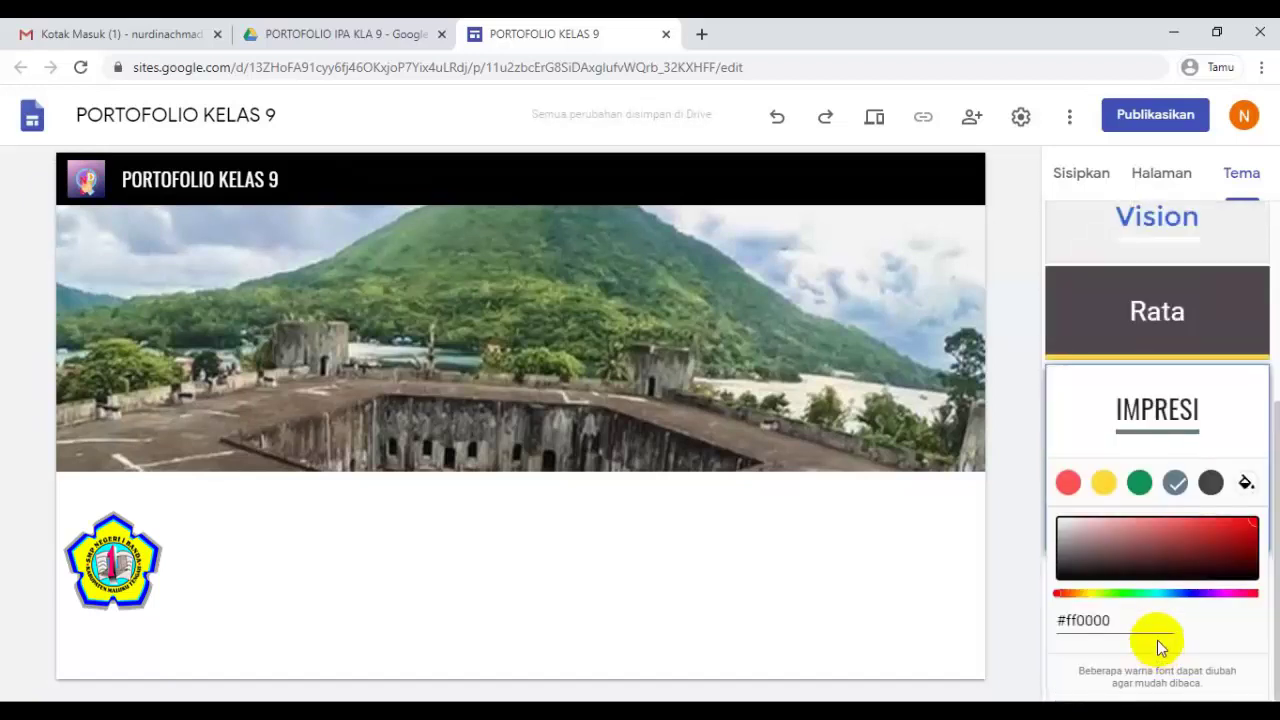
pyautogui.moveTo(1176, 593); pyautogui.dragTo(1186, 593)
pyautogui.click(1243, 524)
pyautogui.click(919, 378)
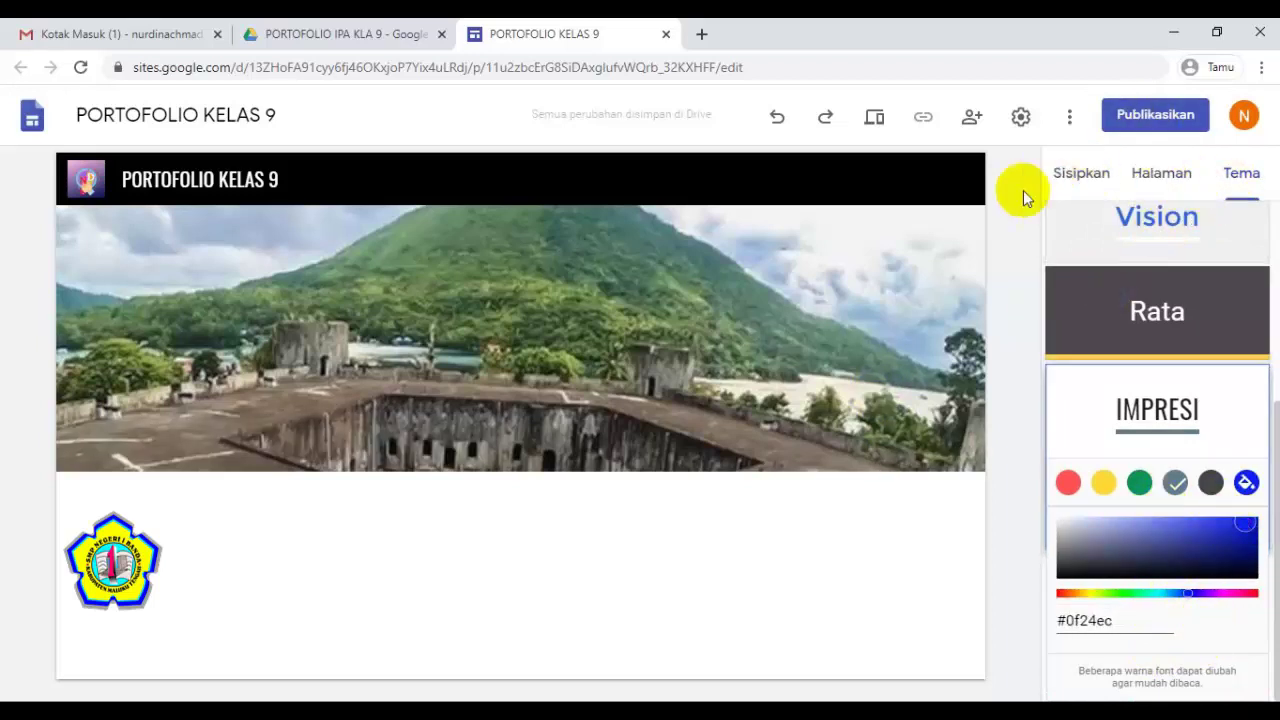
pyautogui.click(732, 240)
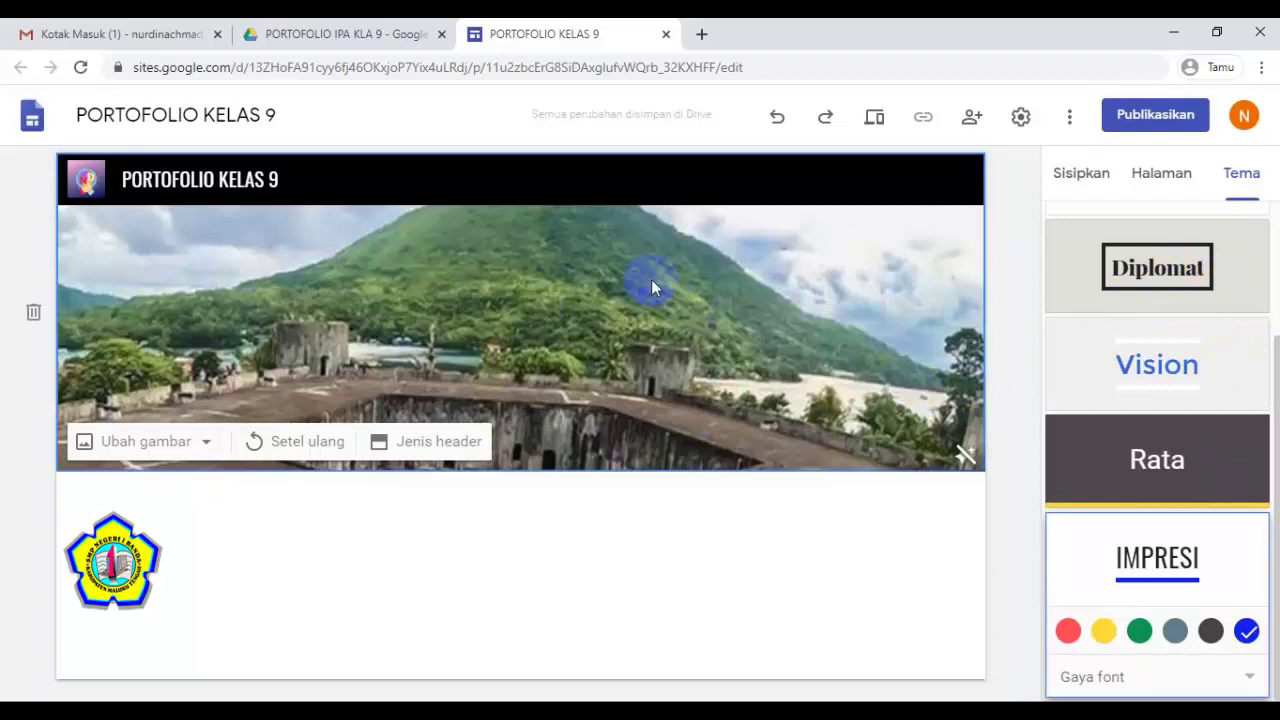
# Step: Rename the Halaman Muka page to "HOME" in its properties
pyautogui.click(1156, 185)
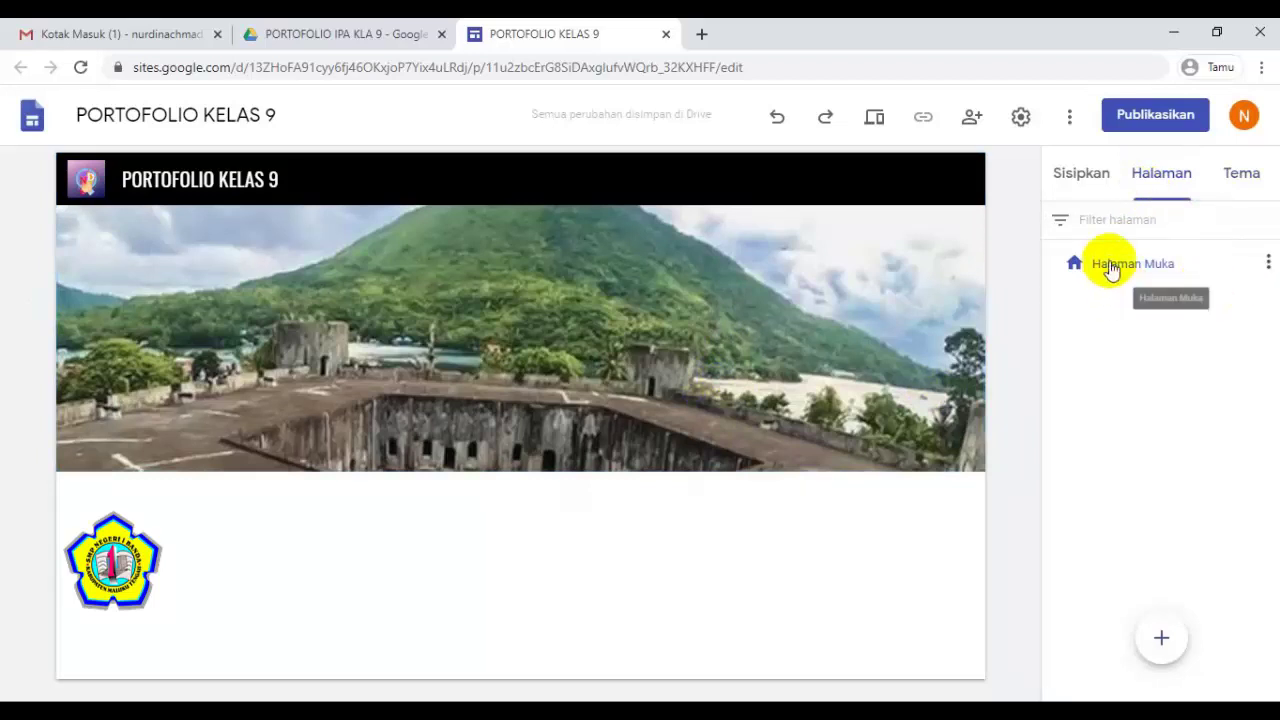
pyautogui.click(1268, 263)
pyautogui.click(1268, 263)
pyautogui.click(1267, 262)
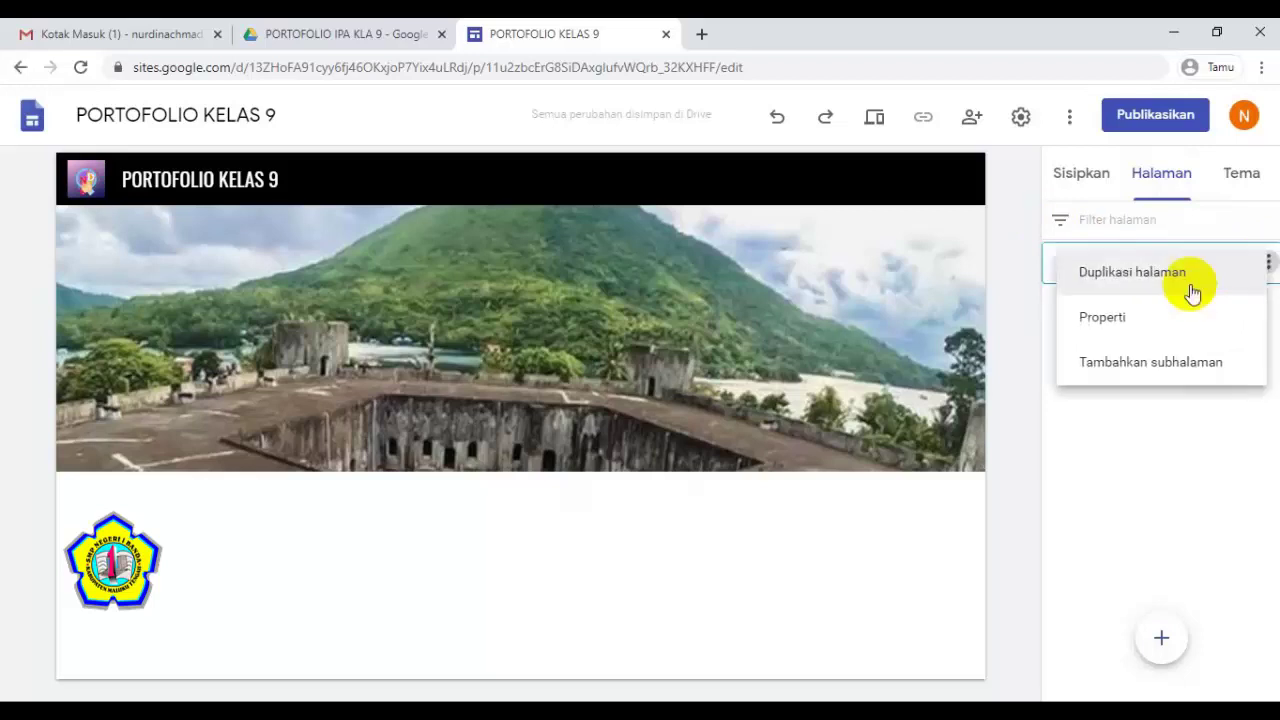
pyautogui.click(1106, 319)
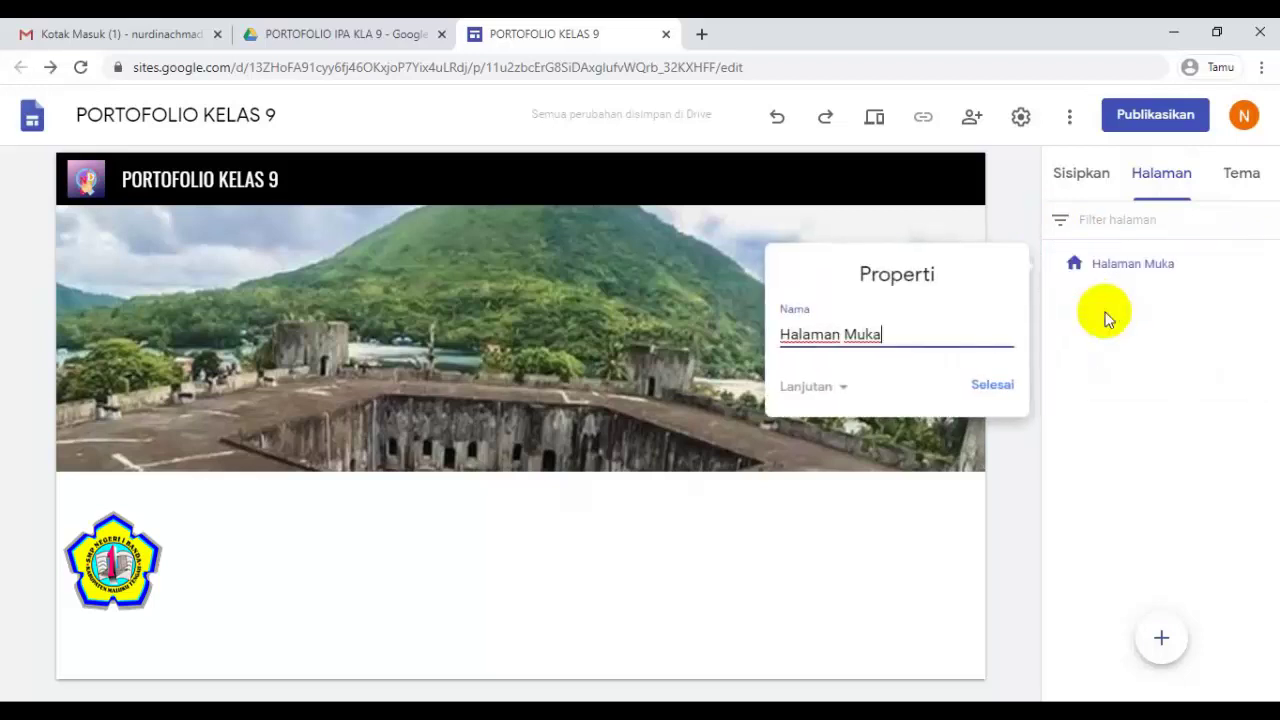
pyautogui.press('BackSpace')
pyautogui.press('BackSpace')
pyautogui.press('BackSpace')
pyautogui.press('BackSpace')
pyautogui.press('BackSpace')
pyautogui.press('BackSpace')
pyautogui.press('BackSpace')
pyautogui.press('BackSpace')
pyautogui.press('BackSpace')
pyautogui.press('BackSpace')
pyautogui.press('BackSpace')
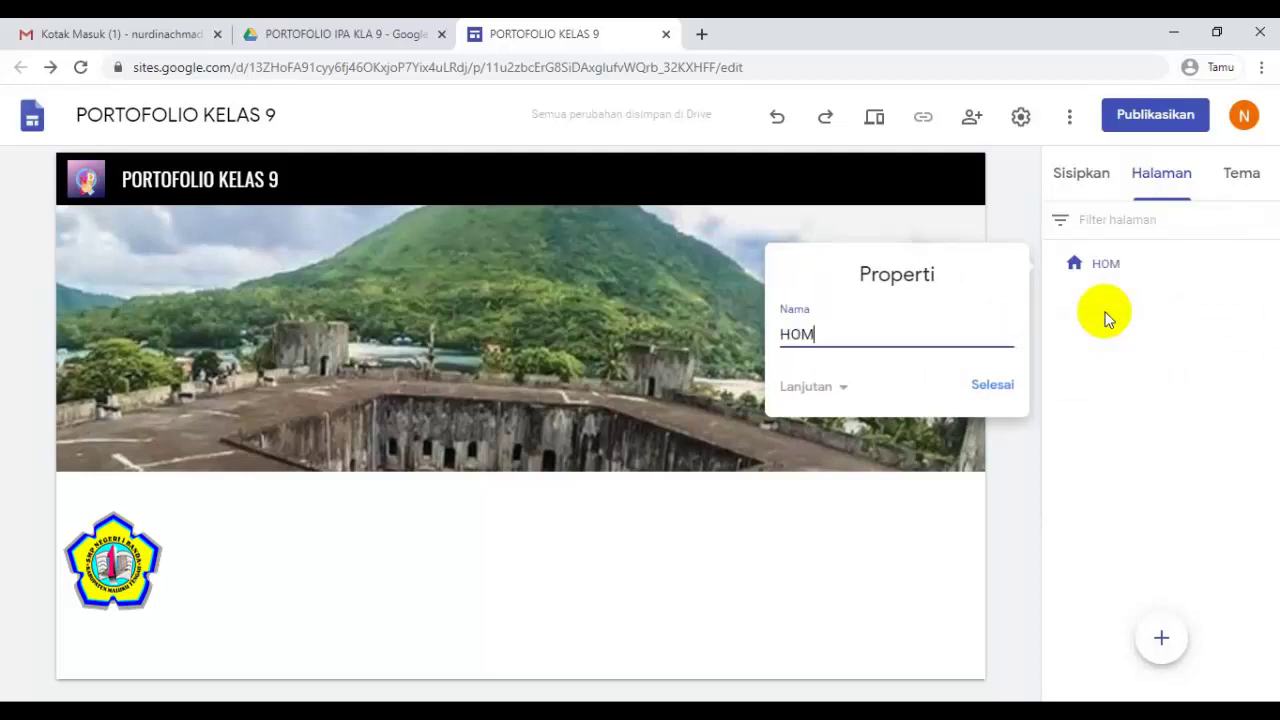
pyautogui.click(992, 384)
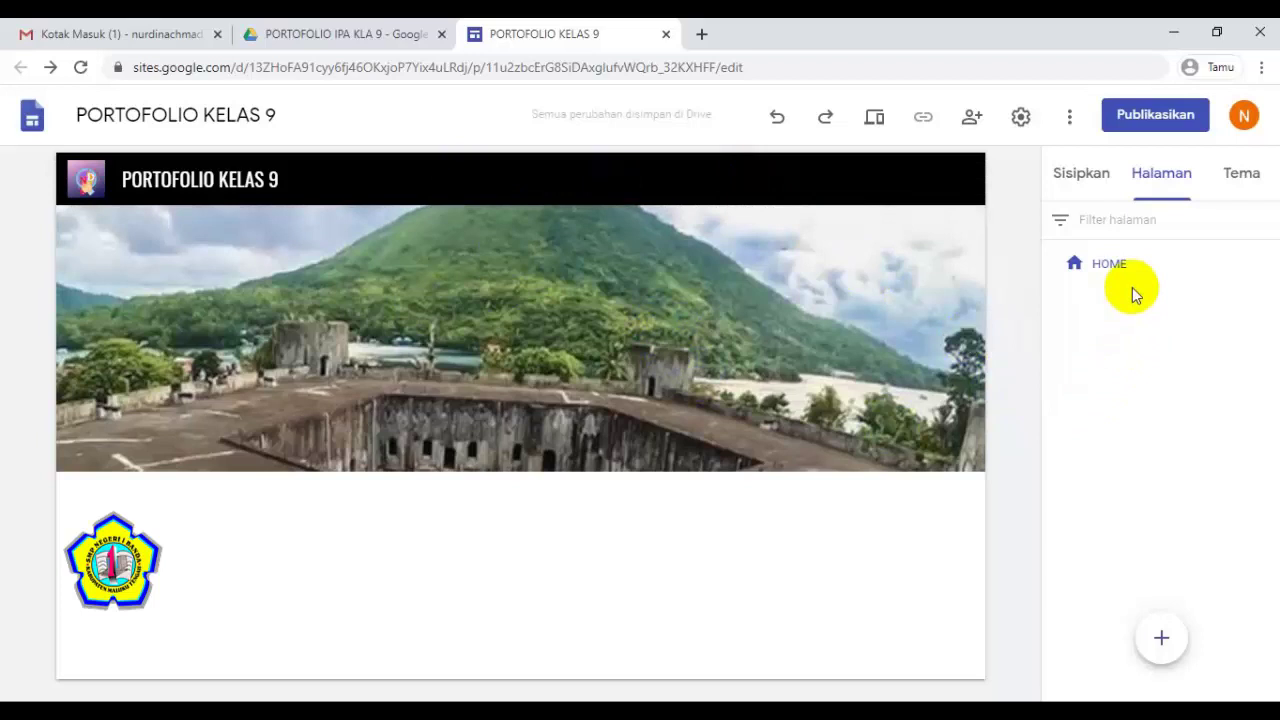
# Step: Add a new page named "VISI-MISI SEKOLAH" to the site
pyautogui.moveTo(1109, 263)
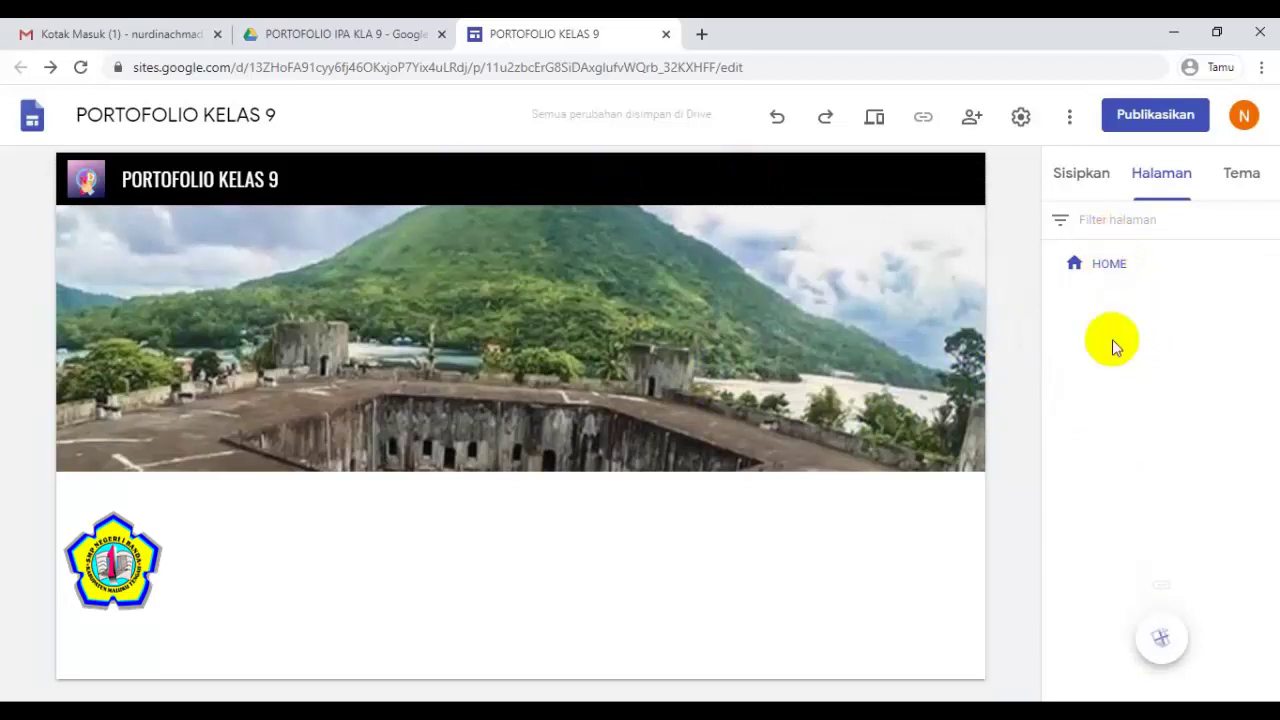
pyautogui.moveTo(1157, 642)
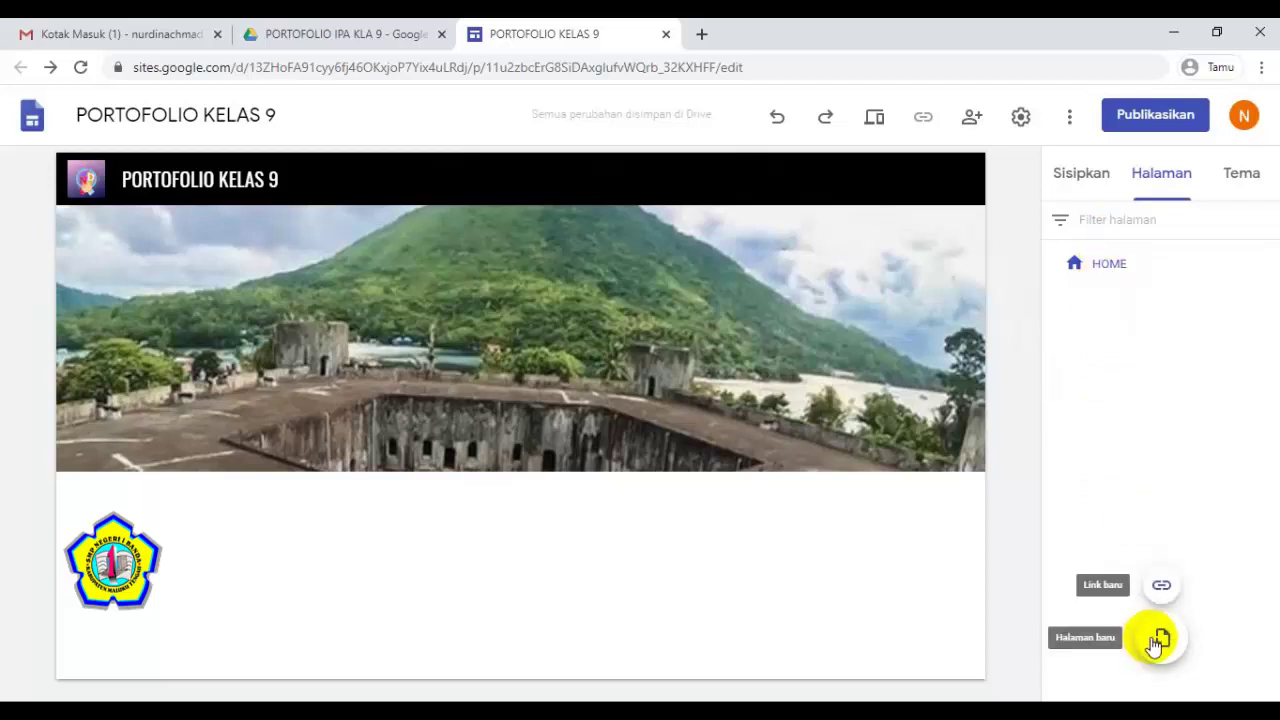
pyautogui.click(1157, 641)
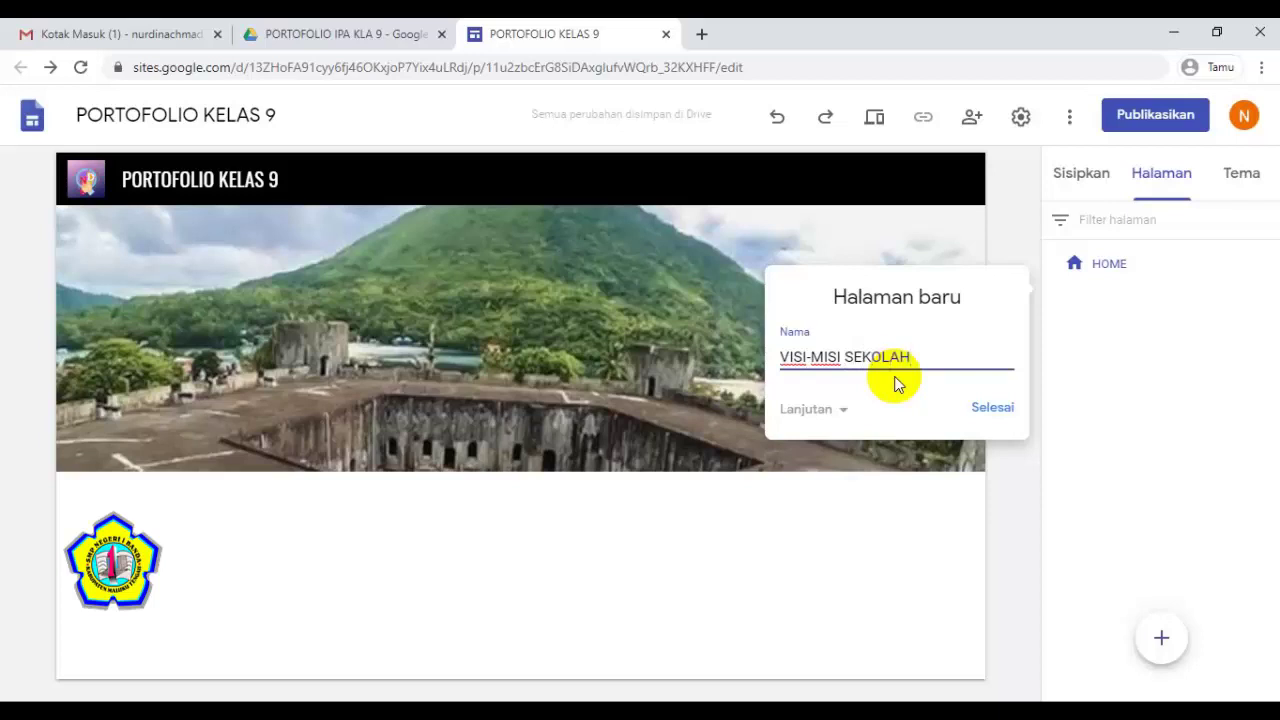
pyautogui.click(1004, 422)
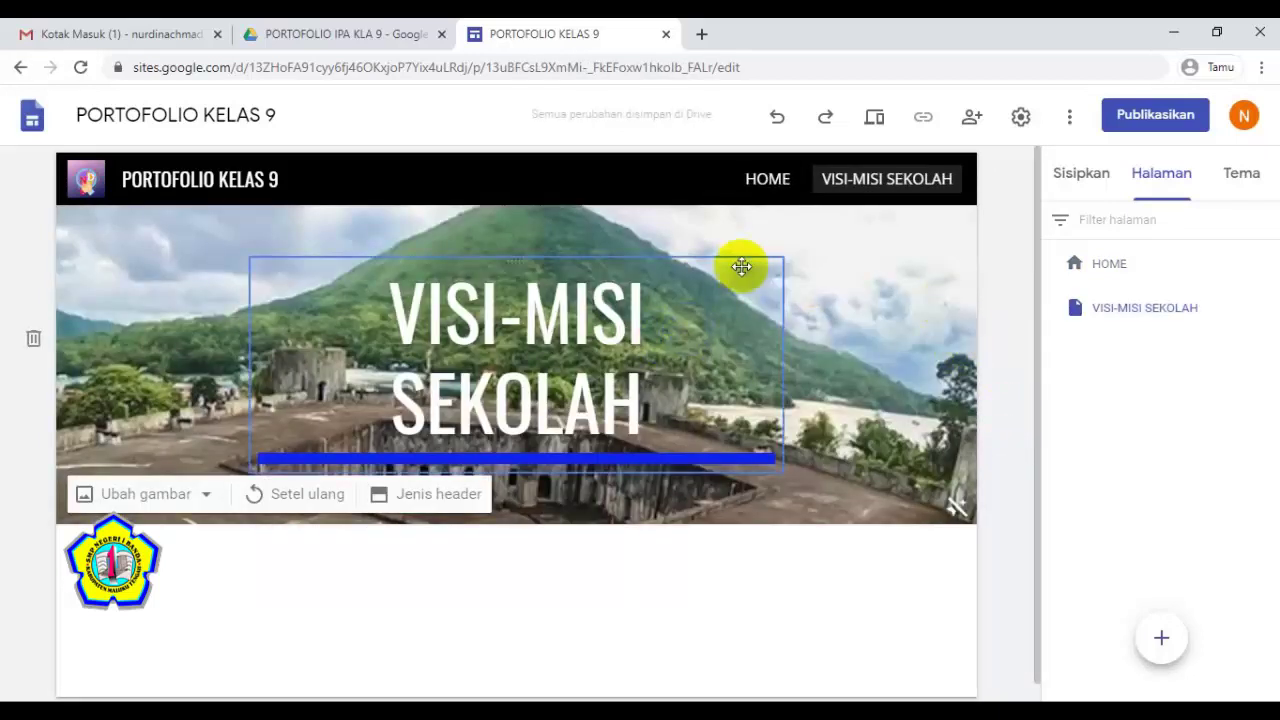
# Step: Delete the page title text box from the header of the VISI-MISI SEKOLAH page
pyautogui.click(767, 181)
pyautogui.click(865, 194)
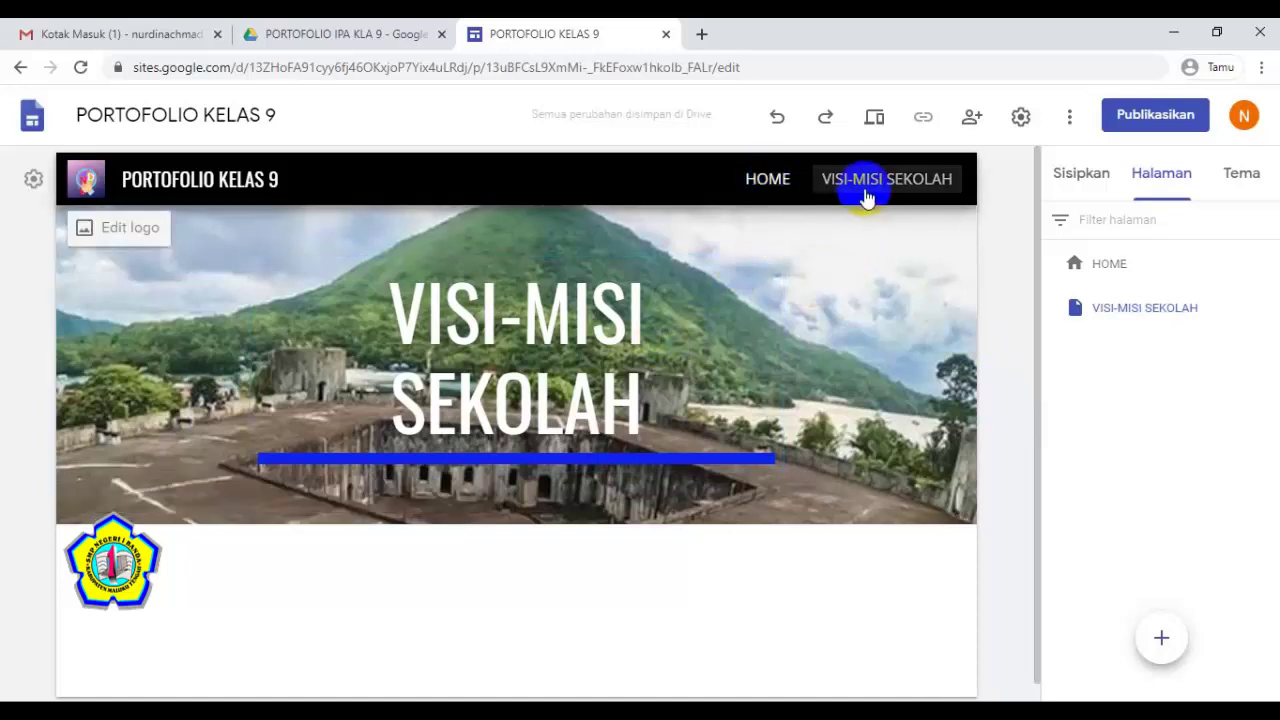
pyautogui.click(714, 177)
pyautogui.click(632, 312)
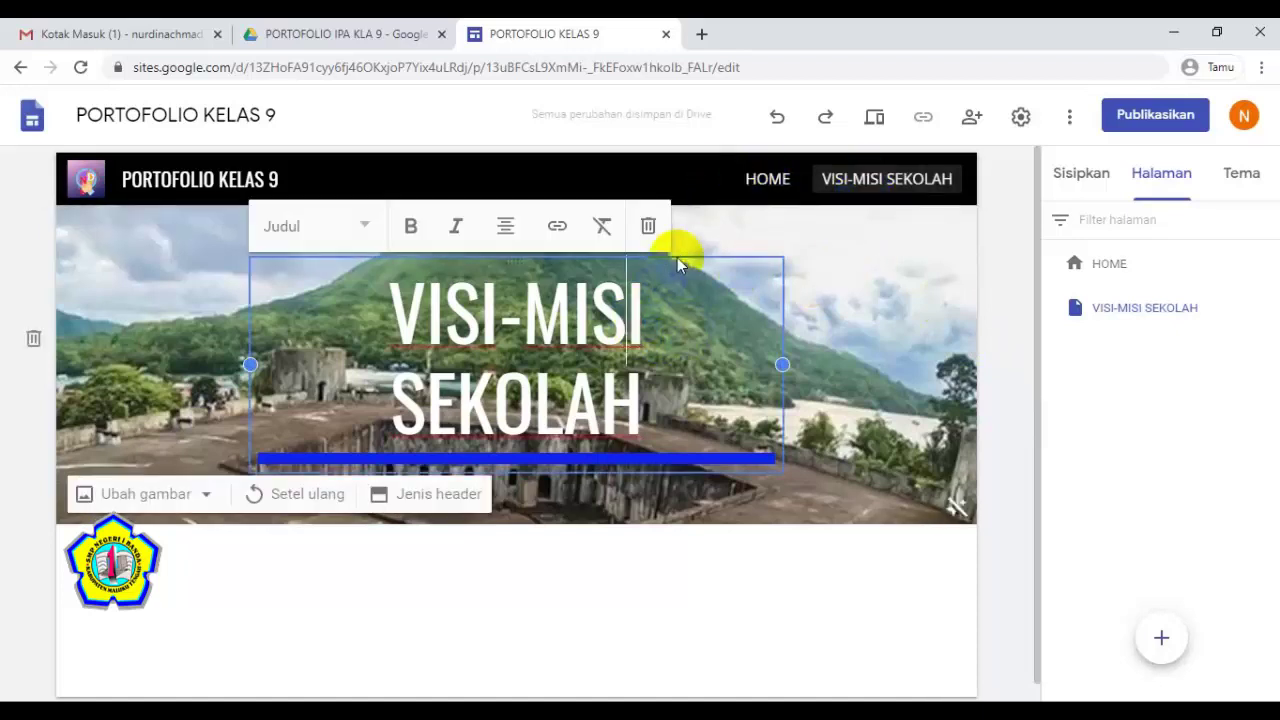
pyautogui.click(648, 228)
# Step: Switch between the HOME and VISI-MISI SEKOLAH pages to compare their headers
pyautogui.click(776, 182)
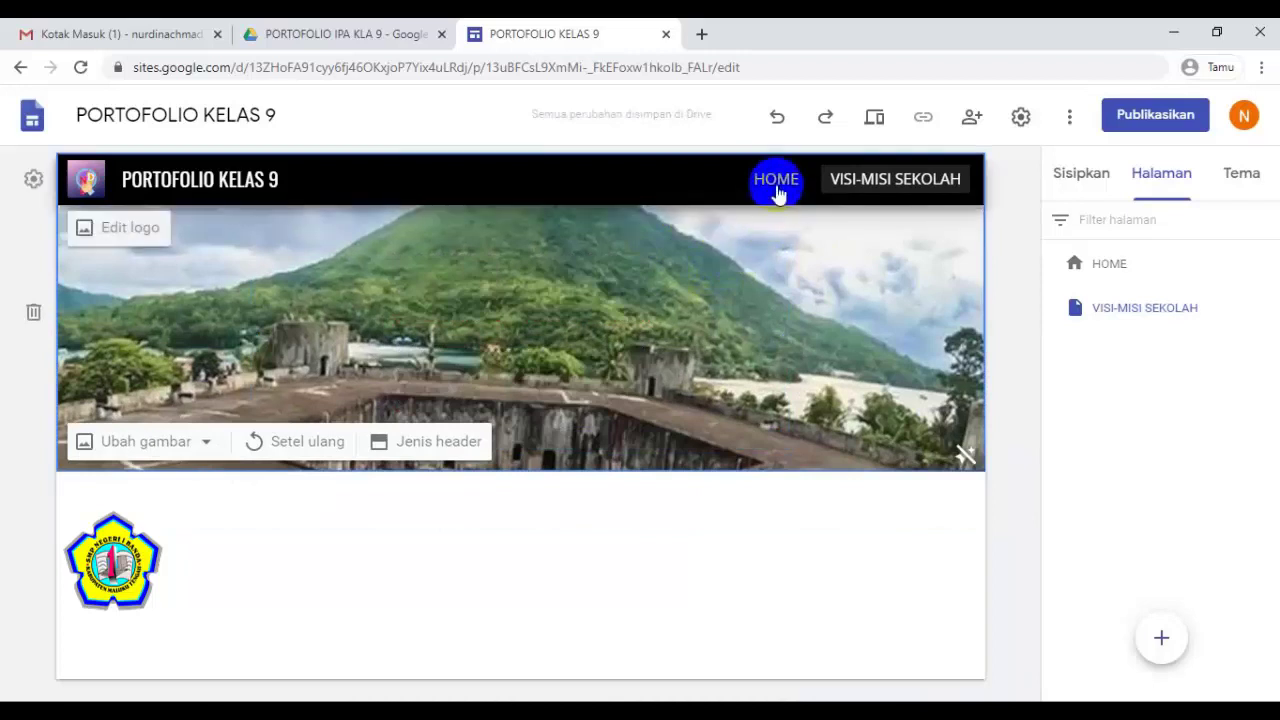
pyautogui.click(521, 240)
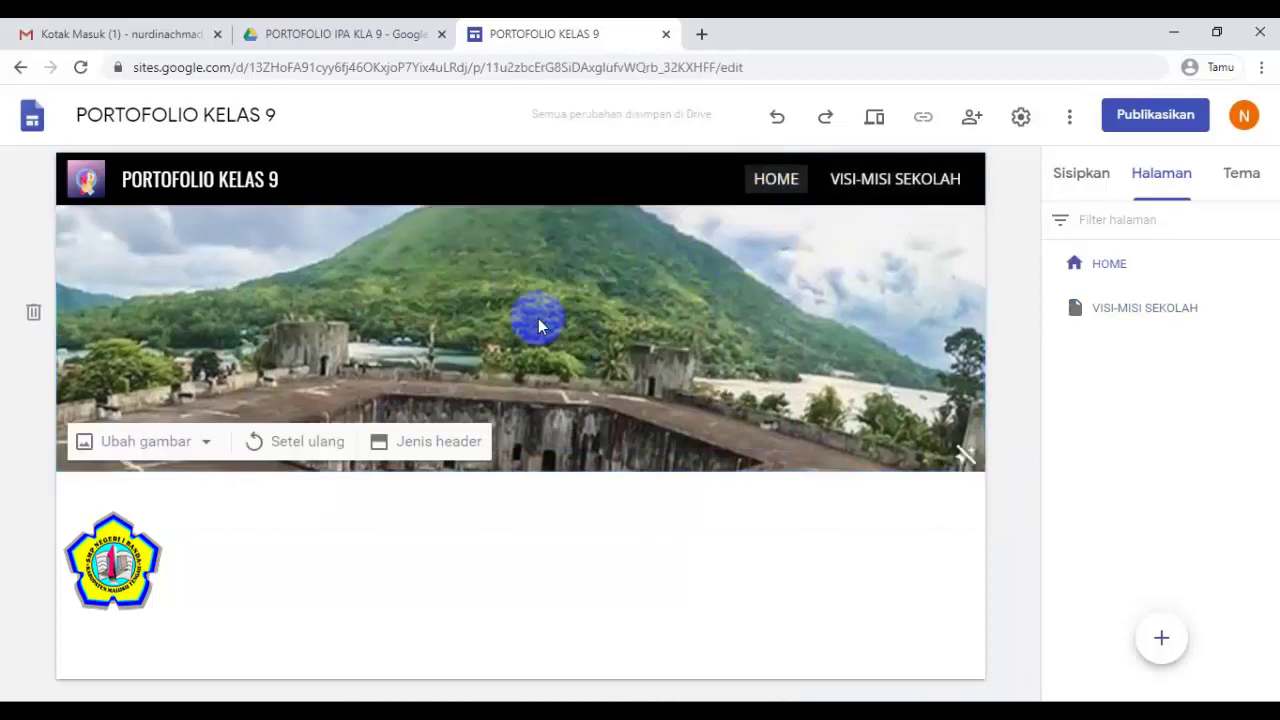
pyautogui.click(871, 186)
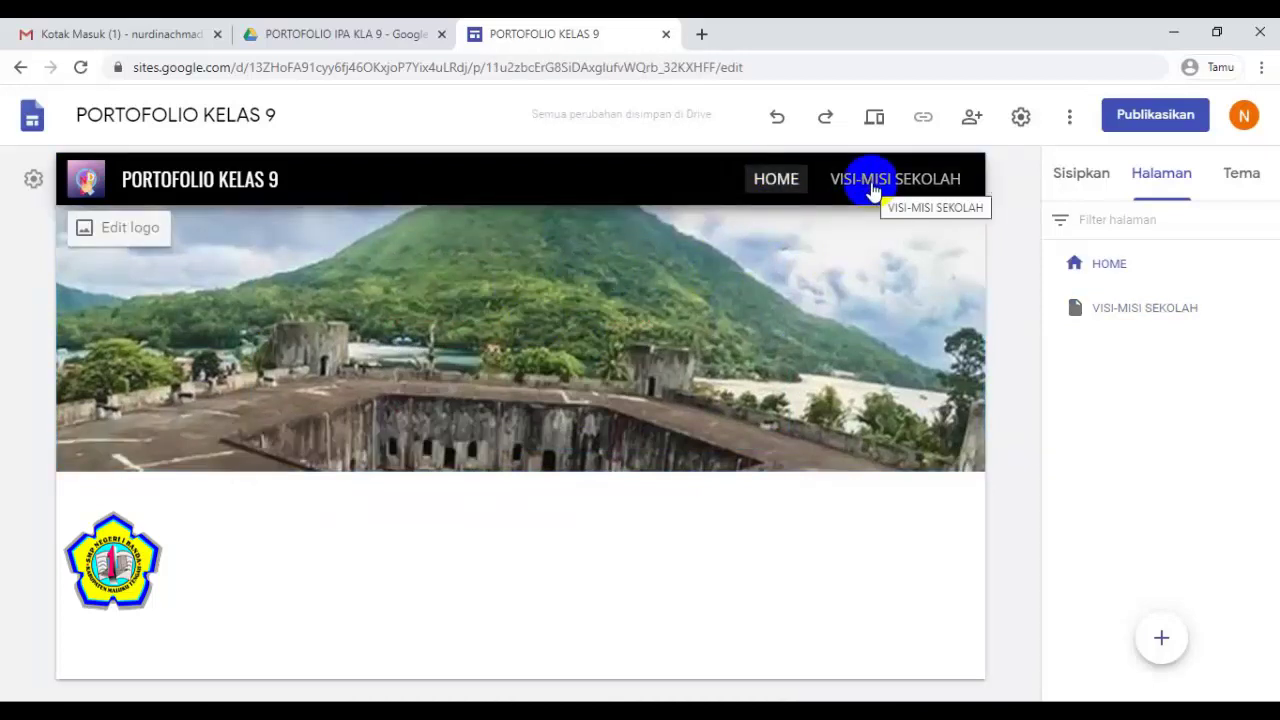
pyautogui.click(570, 325)
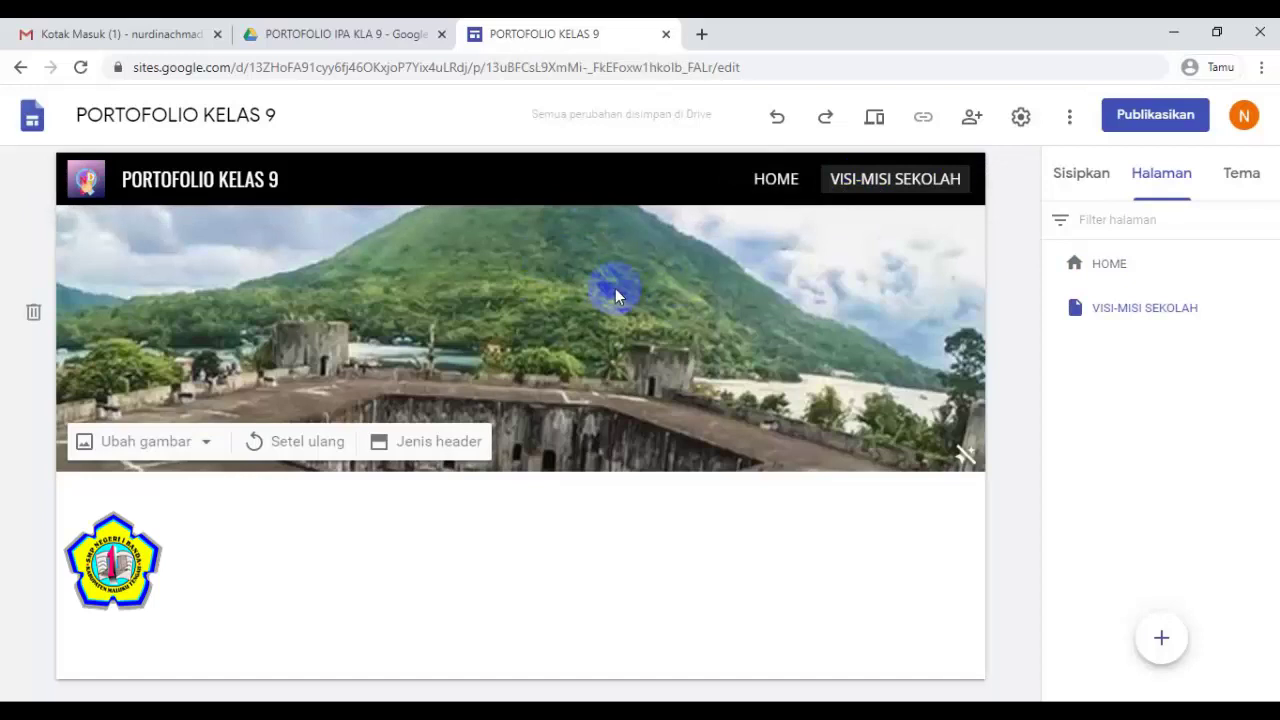
pyautogui.click(777, 196)
pyautogui.click(560, 306)
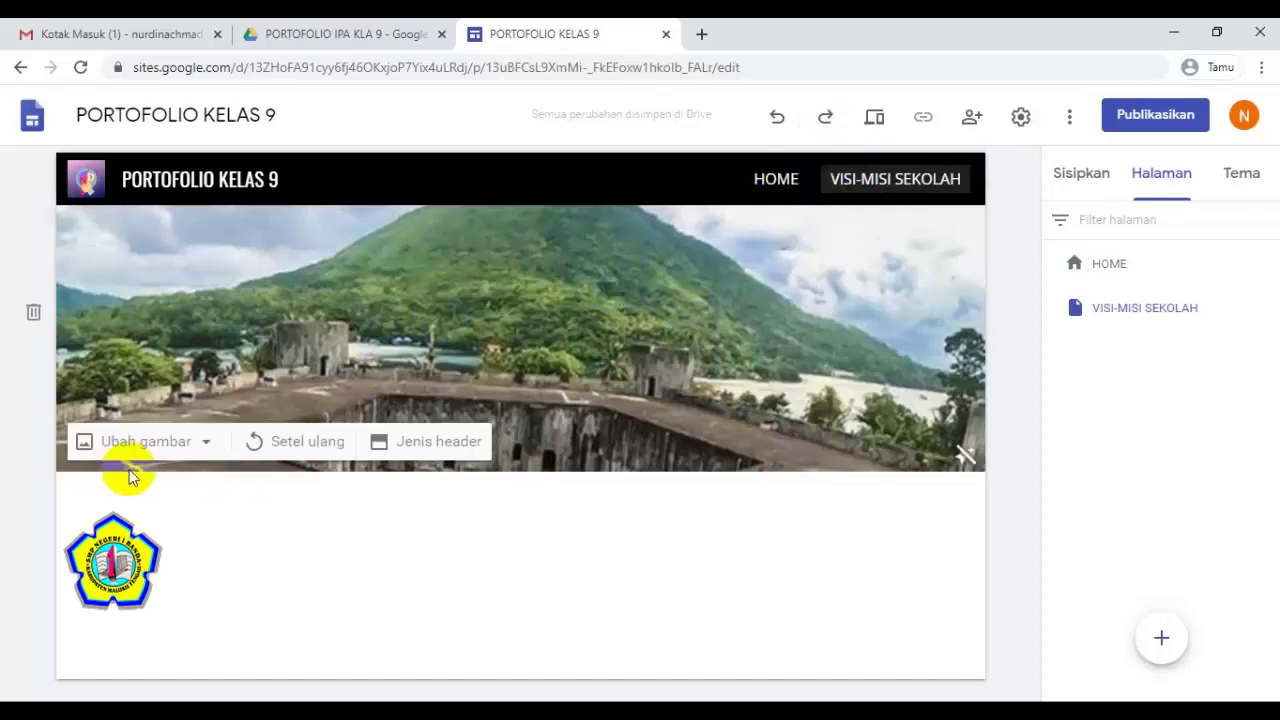
# Step: Replace the header image of the VISI-MISI SEKOLAH page with the uploaded picture DINO from the Pictures folder
pyautogui.click(137, 445)
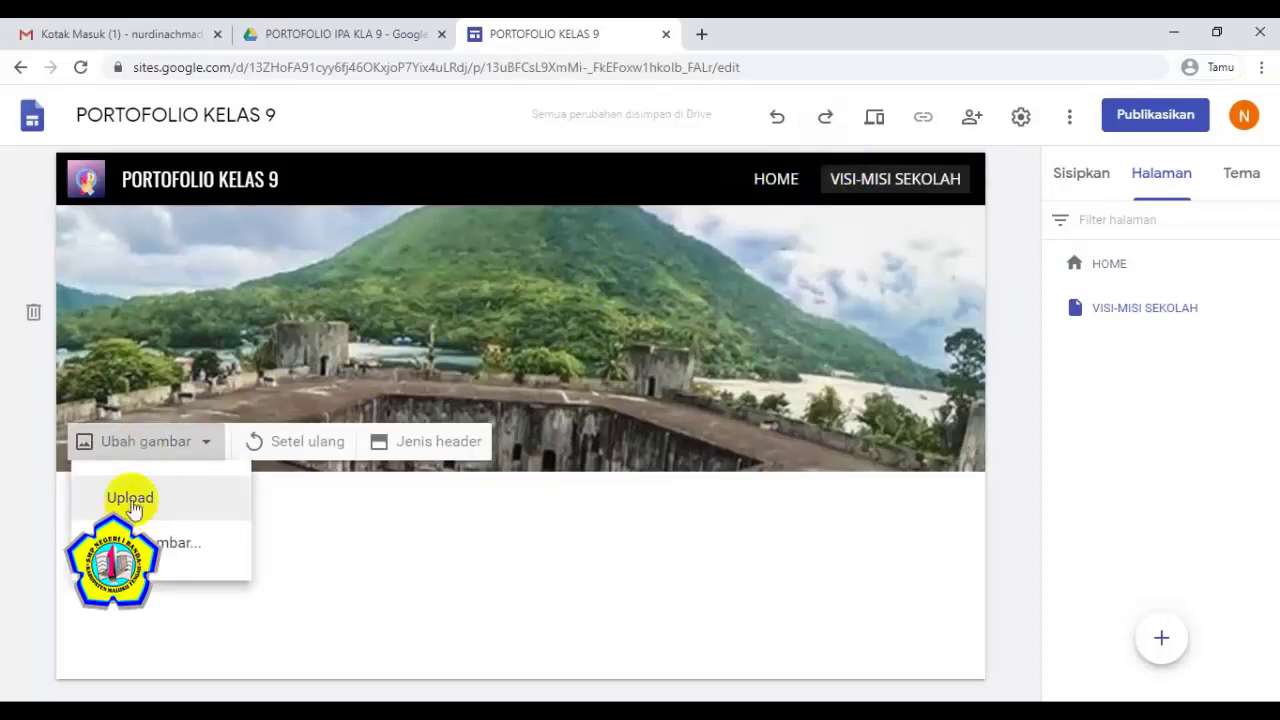
pyautogui.click(131, 498)
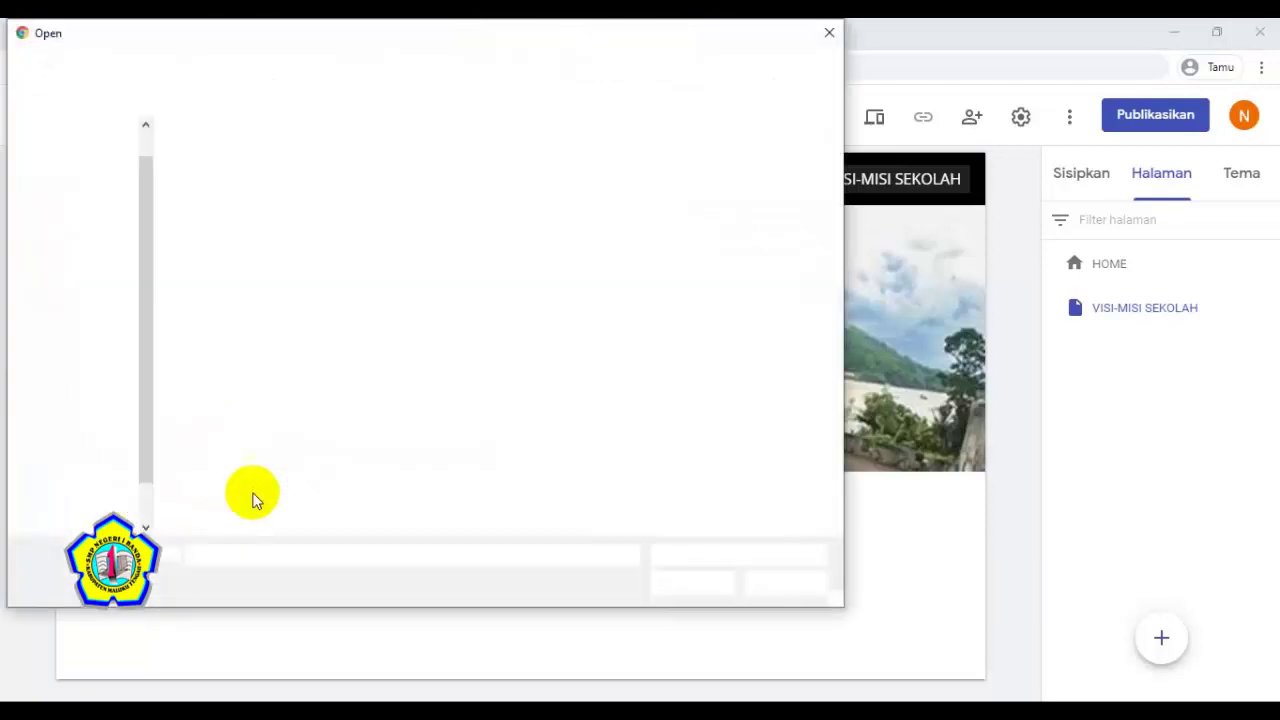
pyautogui.scroll(-5, 514, 371)
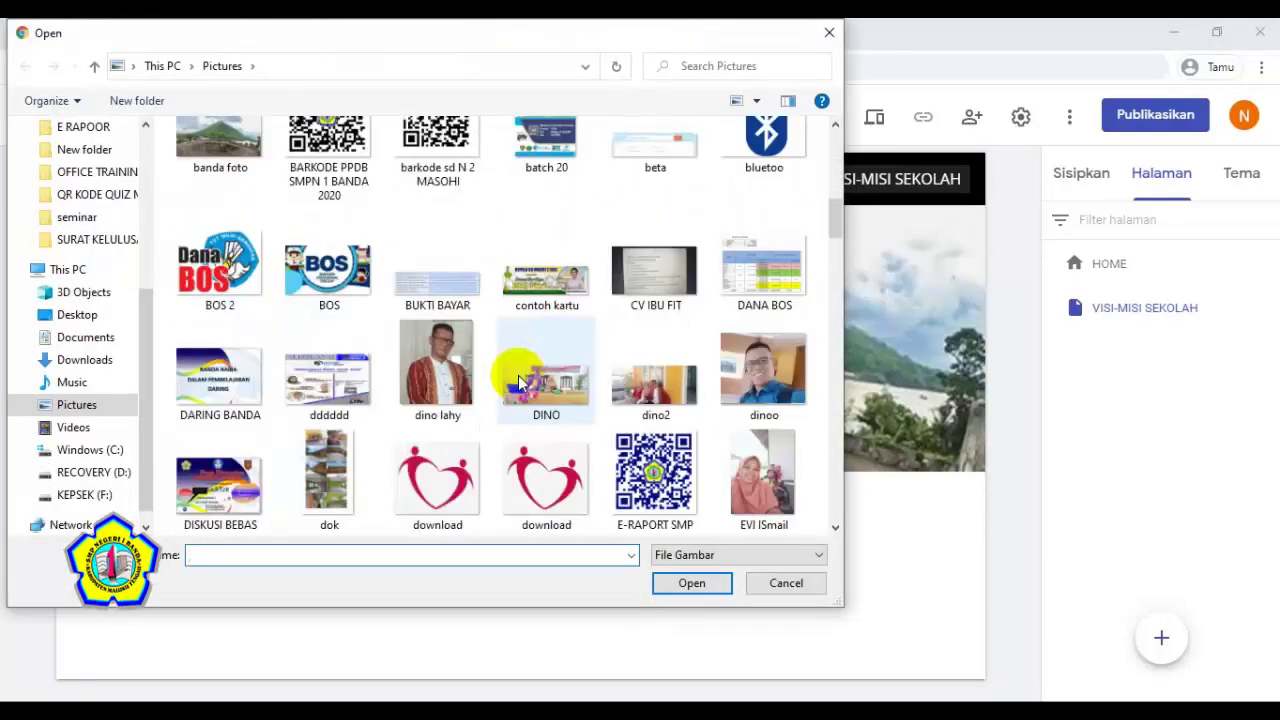
pyautogui.click(552, 386)
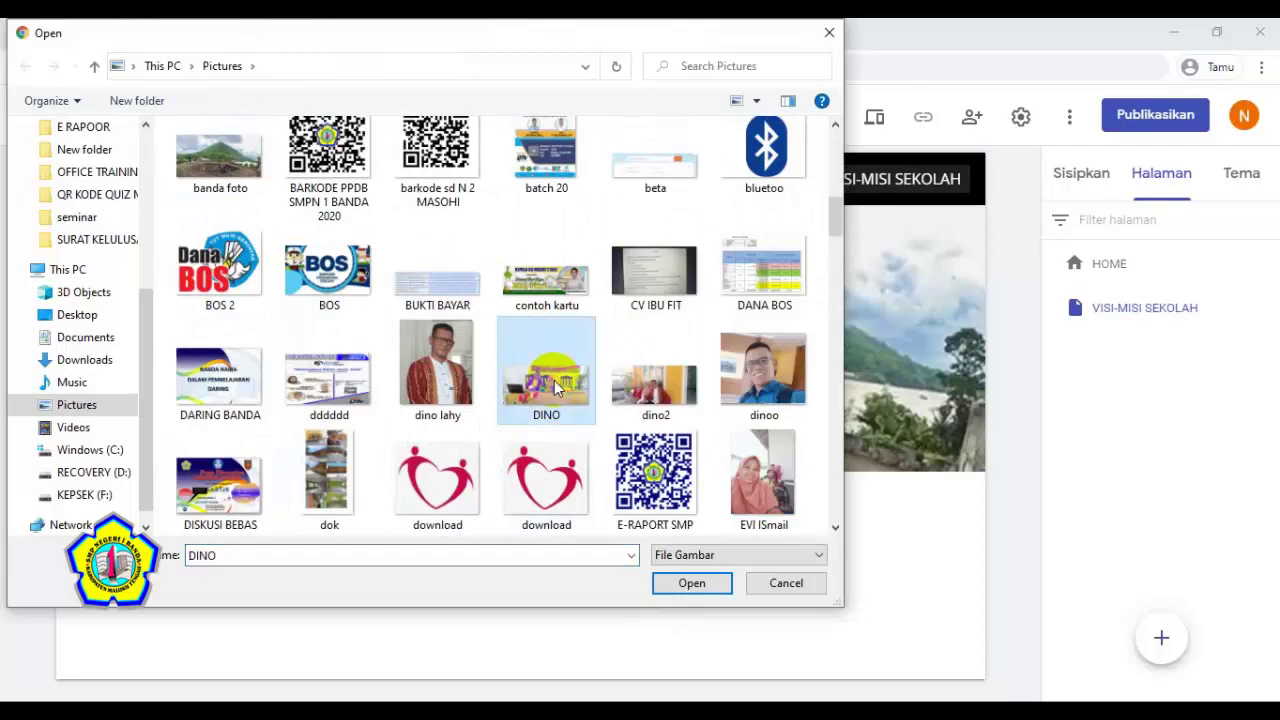
pyautogui.click(691, 584)
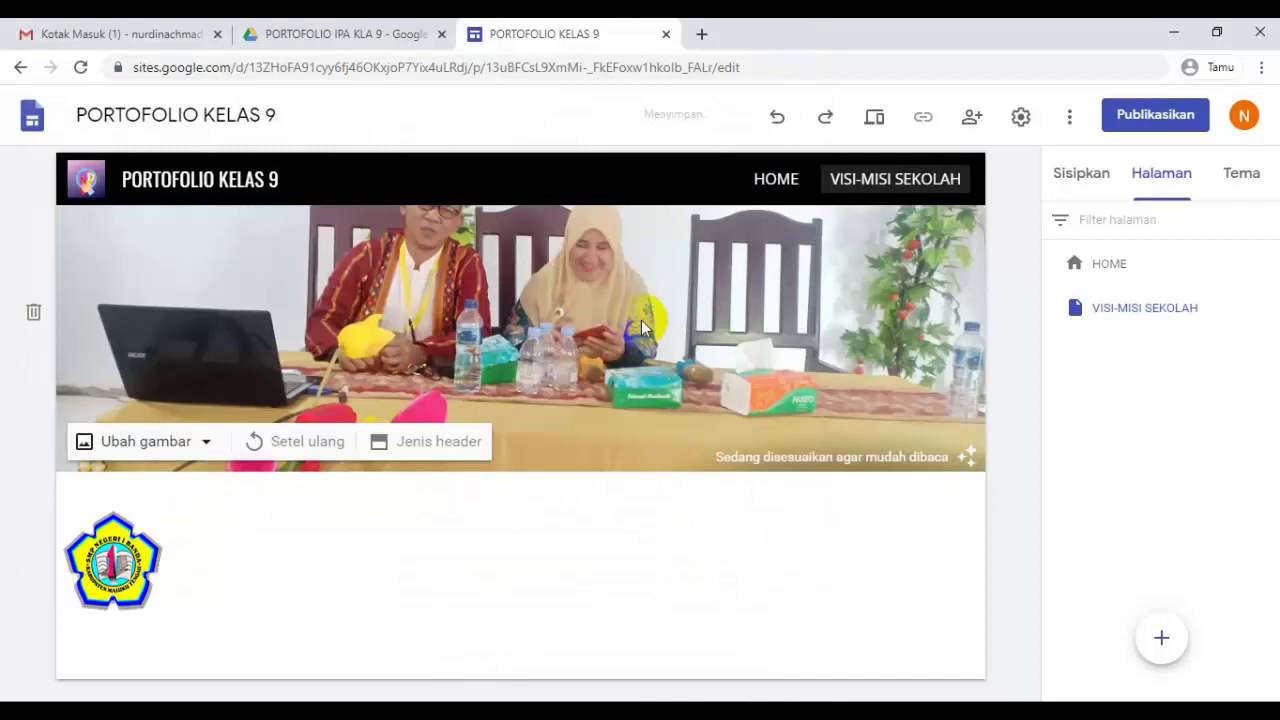
# Step: Turn off the readability adjustment on the VISI-MISI SEKOLAH header image and compare the page with HOME
pyautogui.click(873, 183)
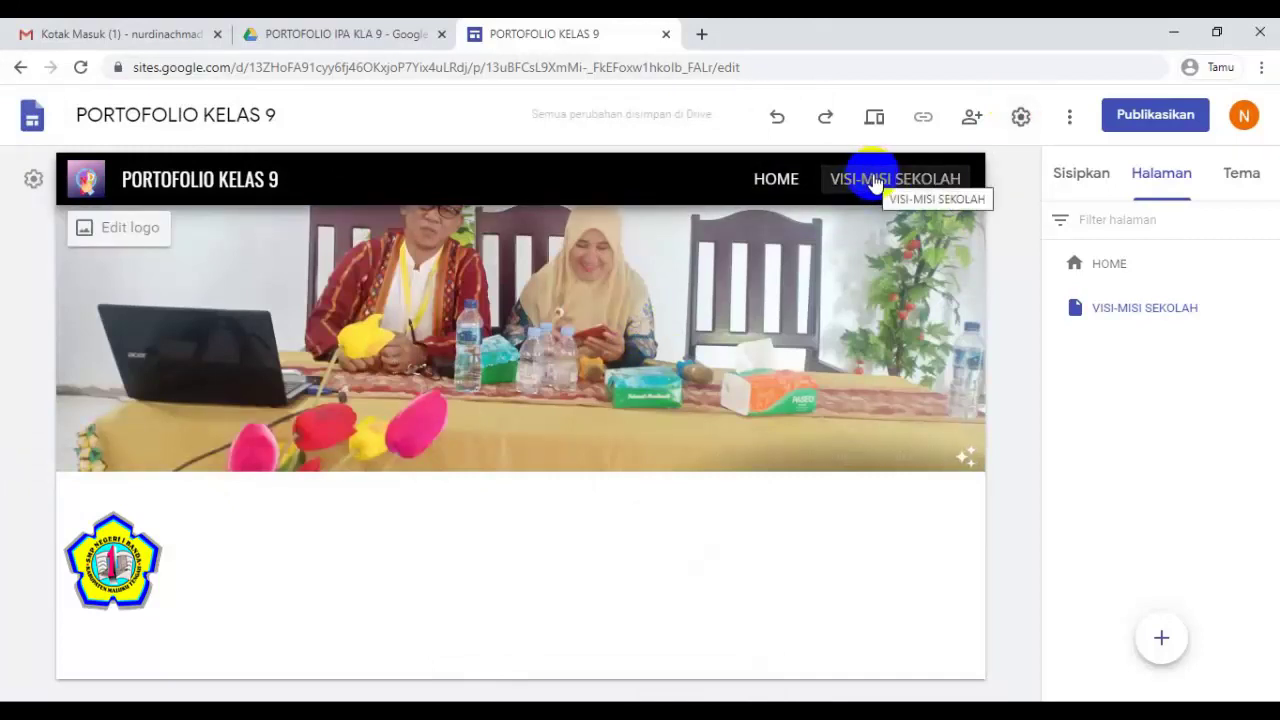
pyautogui.click(849, 409)
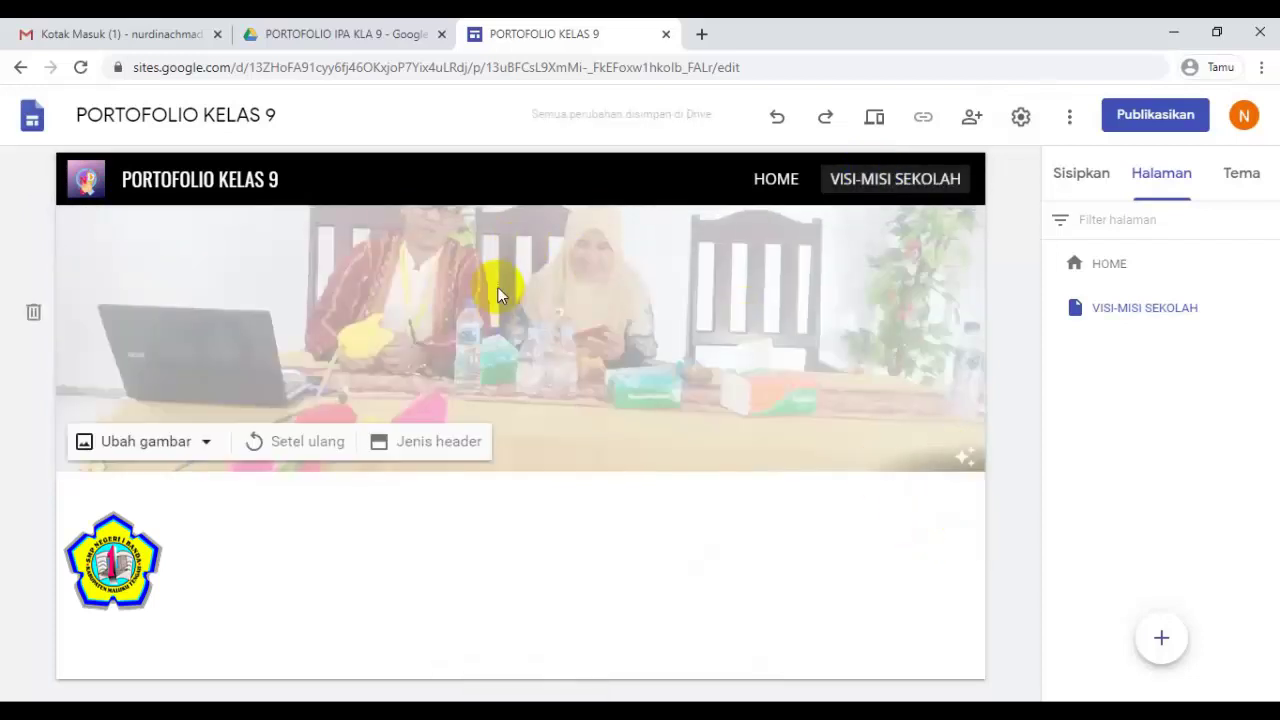
pyautogui.click(962, 458)
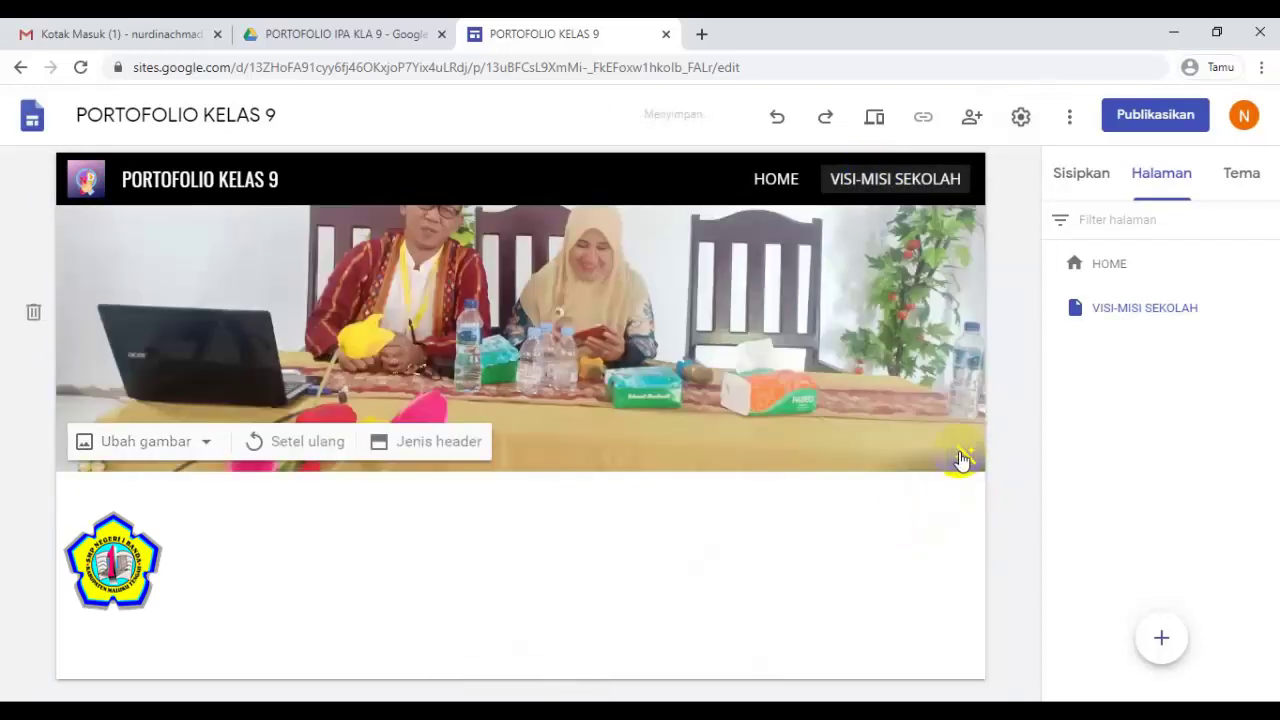
pyautogui.click(776, 176)
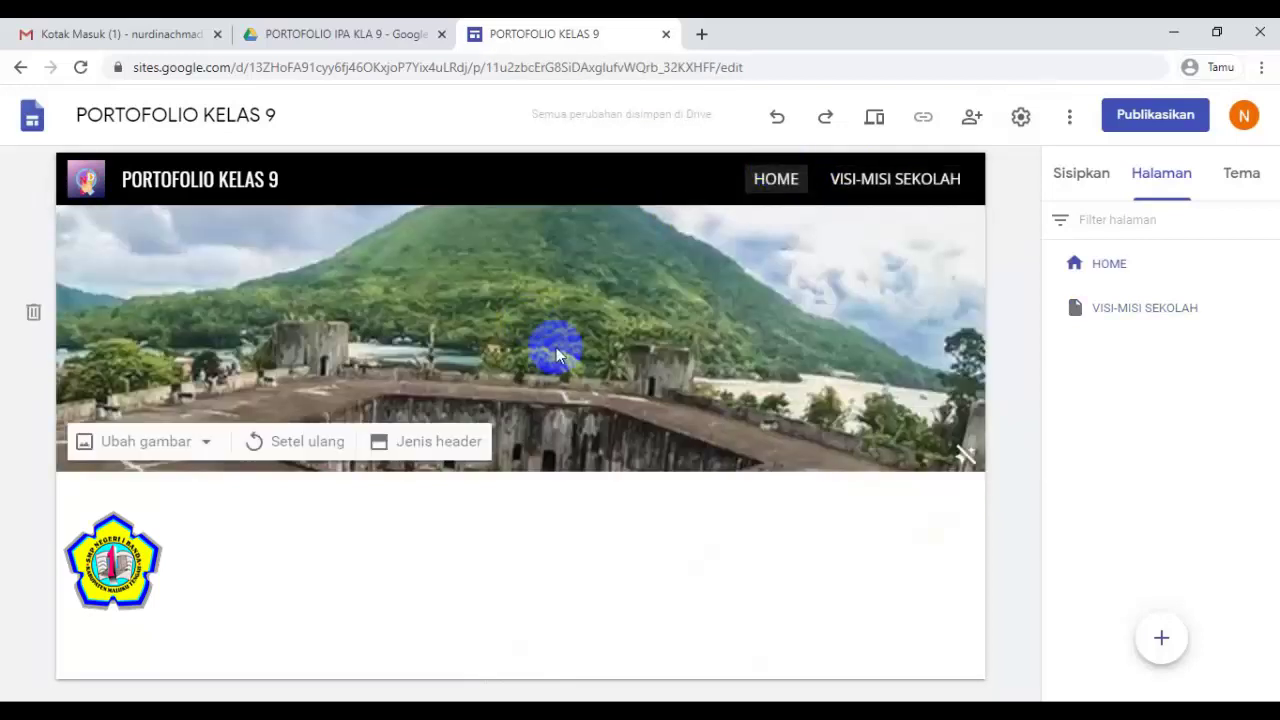
pyautogui.click(921, 184)
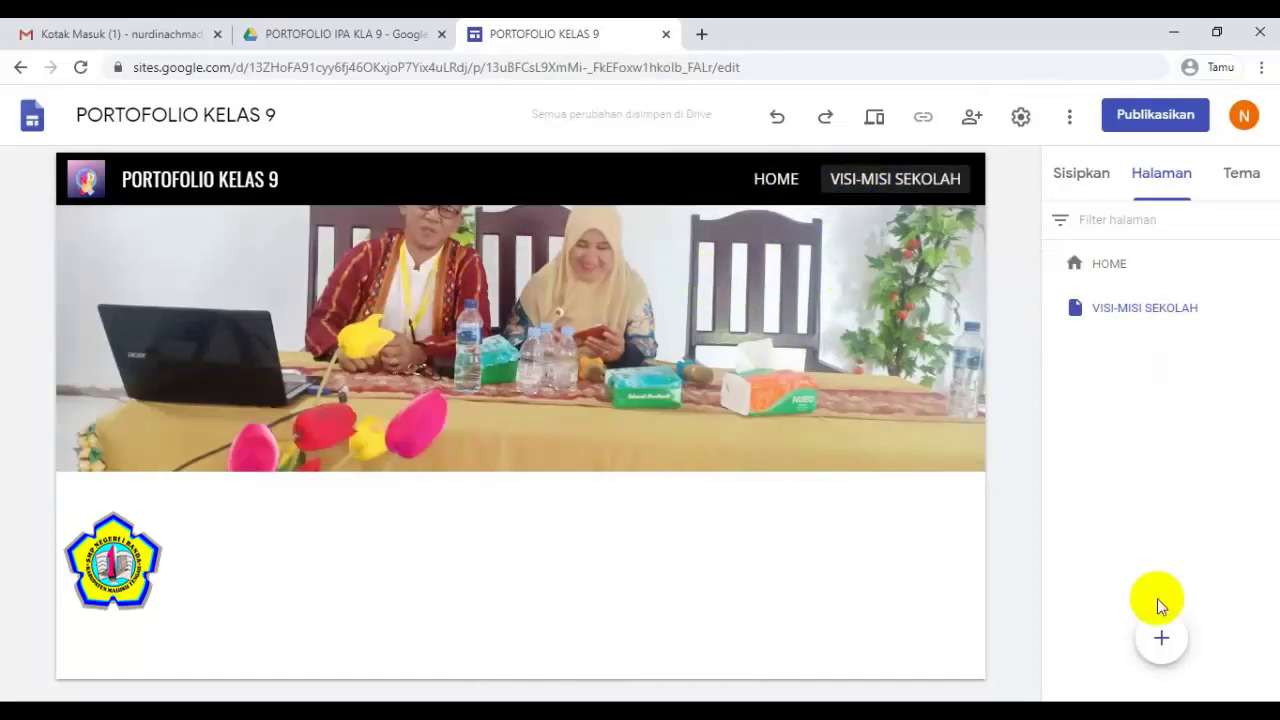
# Step: Add a new page named "JADWAL" and delete the title text box from its header
pyautogui.click(1160, 637)
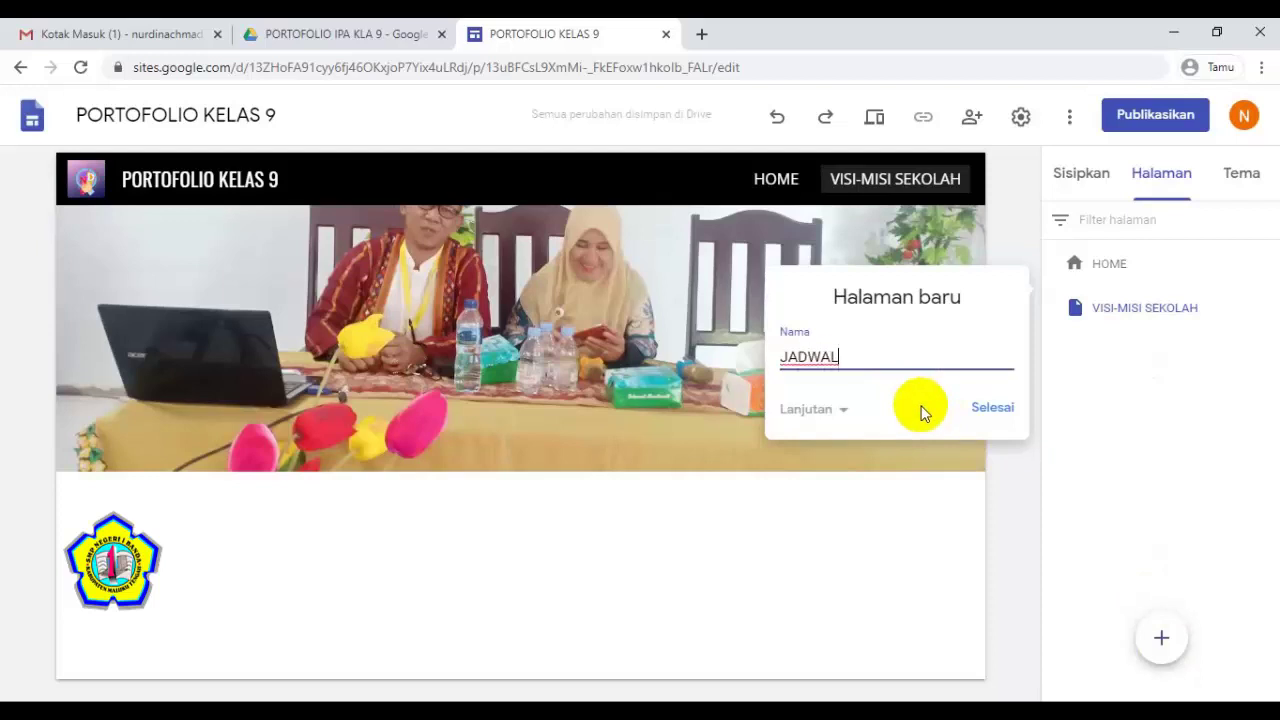
pyautogui.click(980, 408)
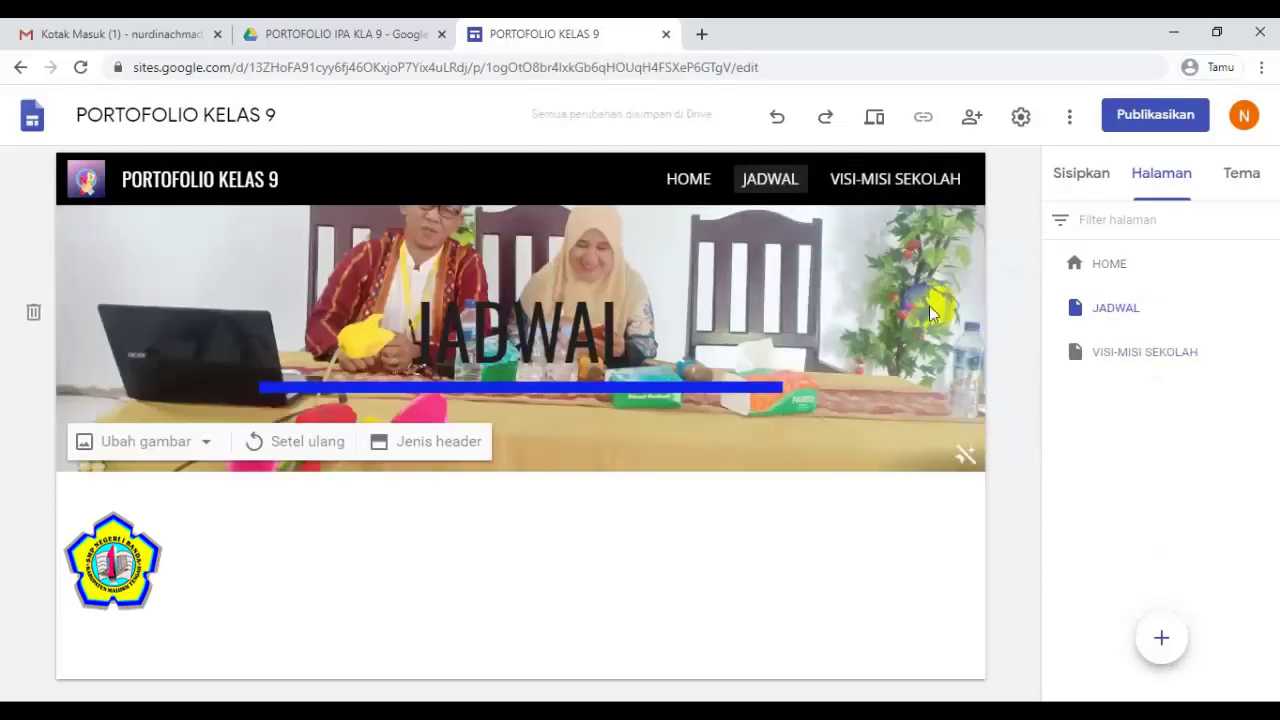
pyautogui.click(763, 178)
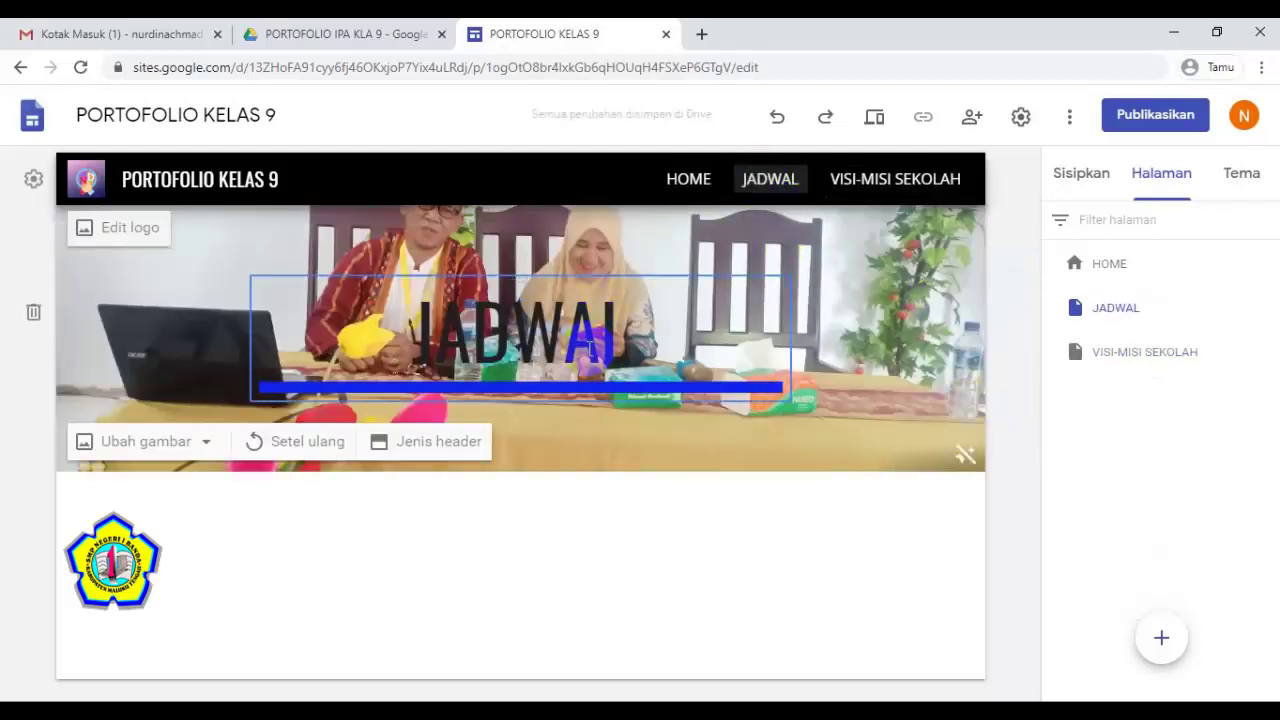
pyautogui.click(645, 300)
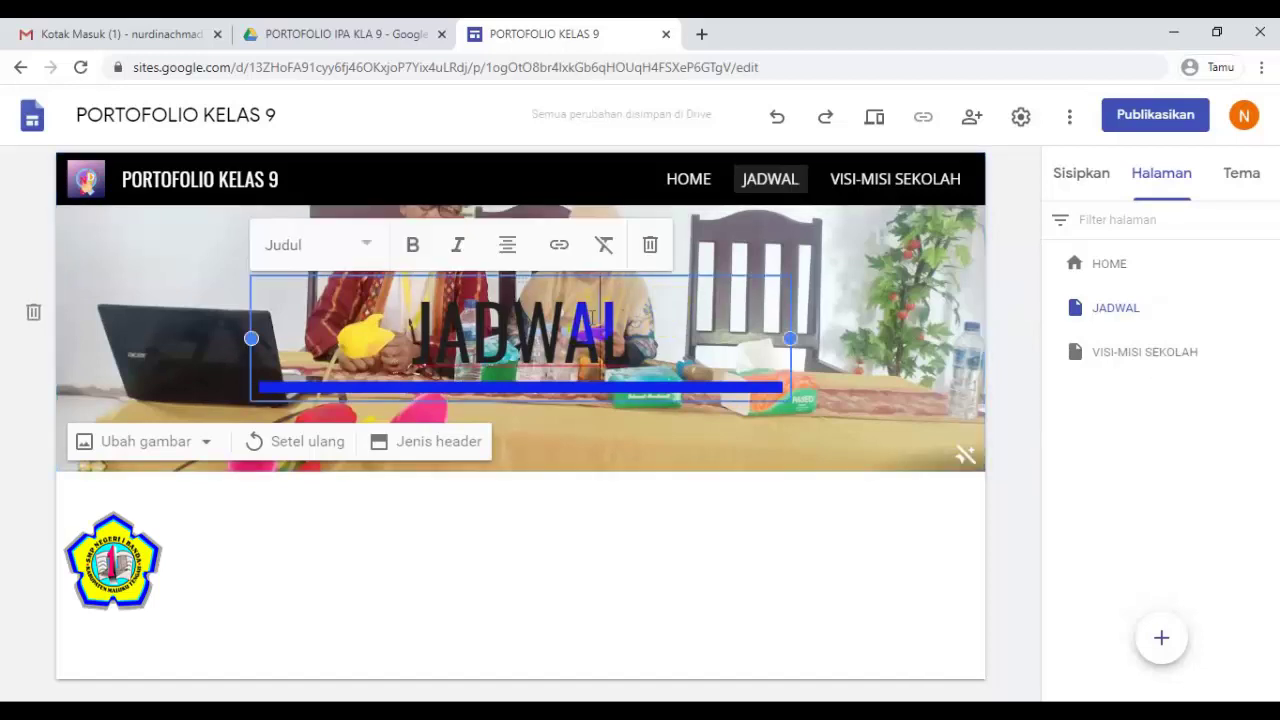
pyautogui.click(648, 247)
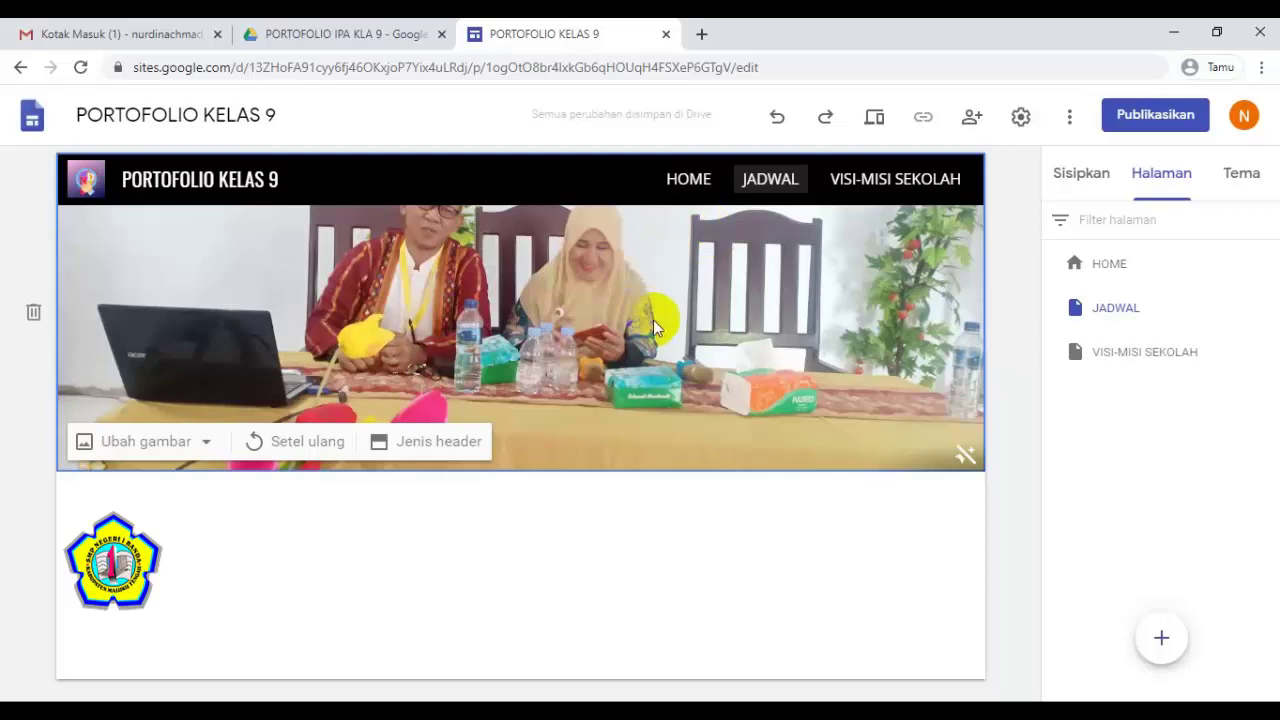
# Step: Replace the JADWAL page's header image with the uploaded picture "KERJA SAMA DENGAN FKIP KIMIA UNPATTI 2019"
pyautogui.click(846, 180)
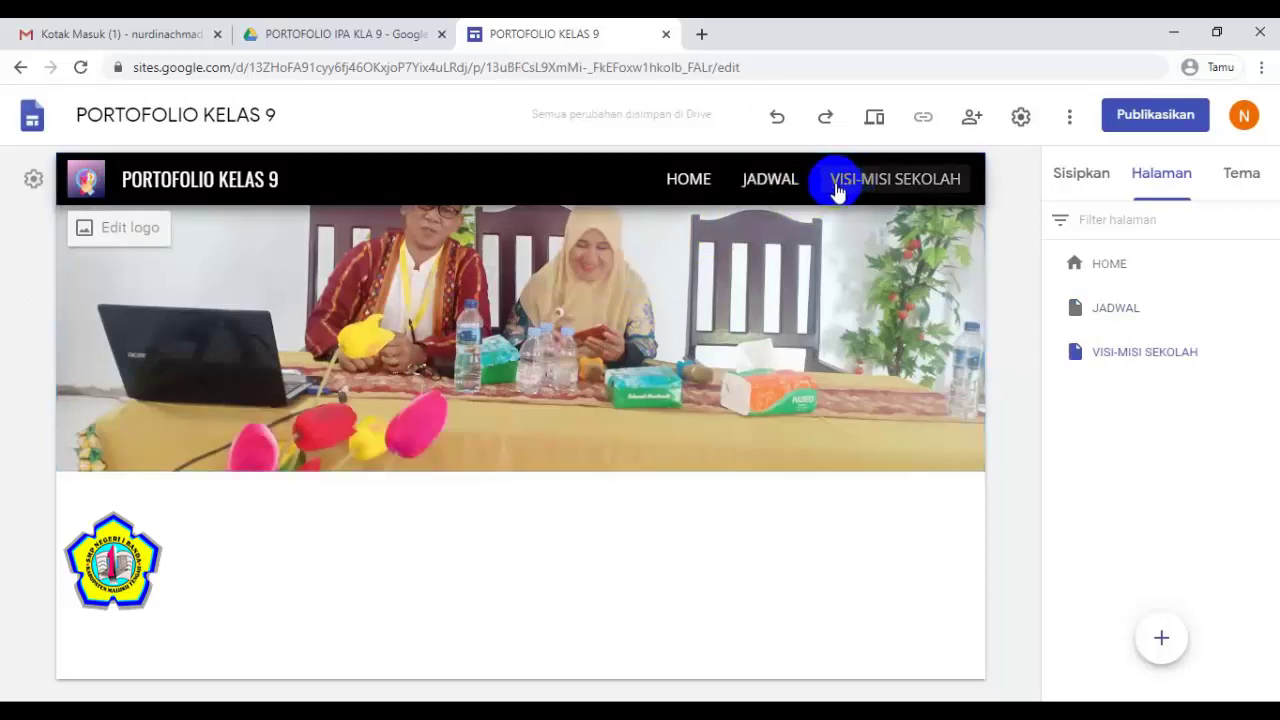
pyautogui.click(755, 182)
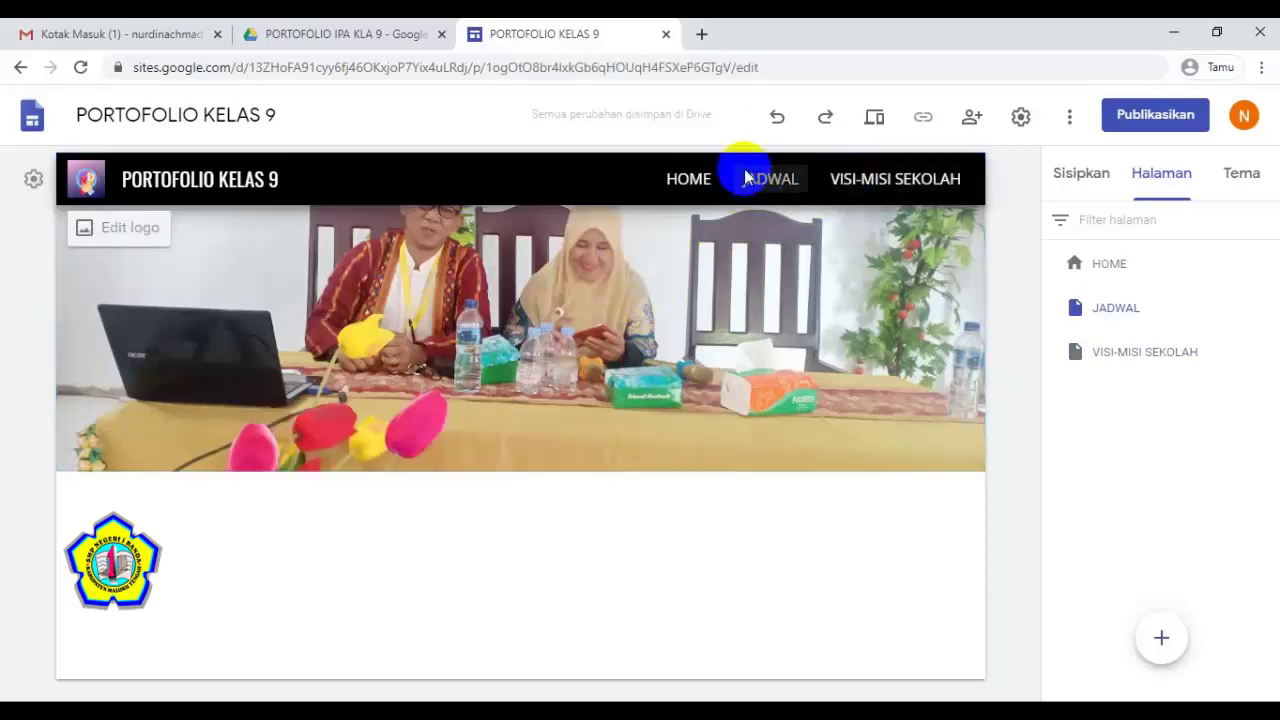
pyautogui.moveTo(223, 394)
pyautogui.click(166, 452)
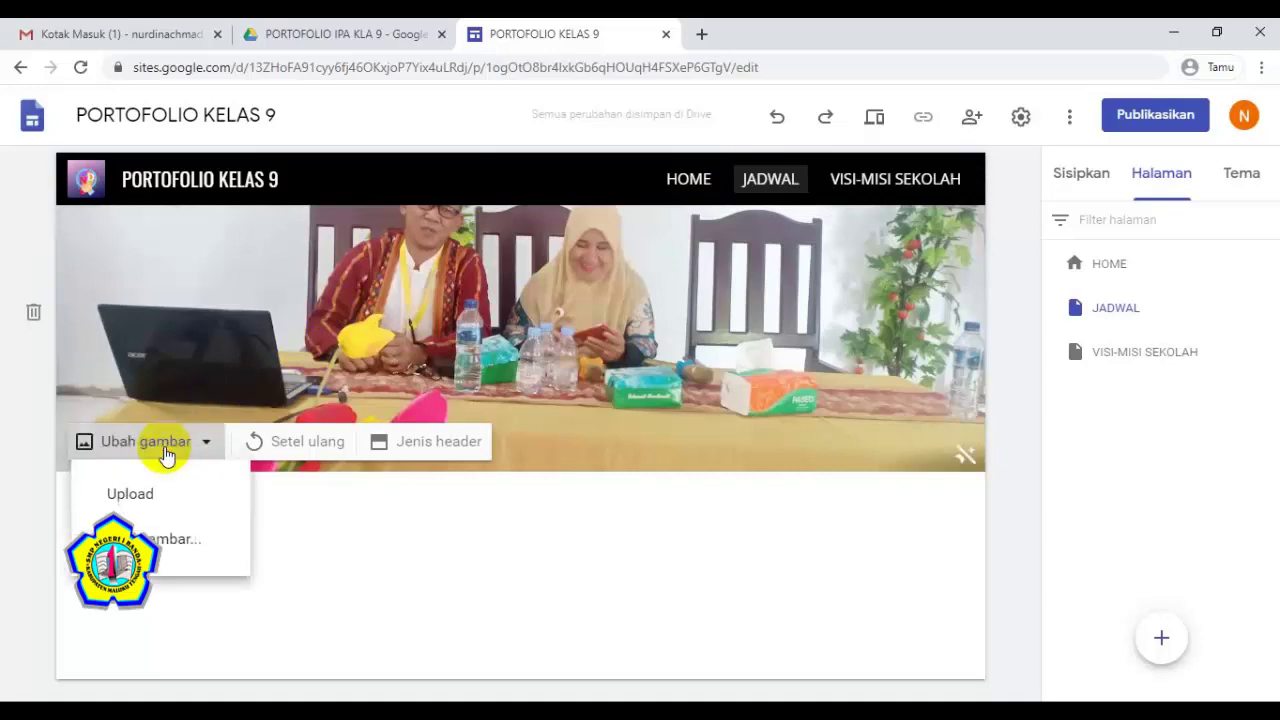
pyautogui.click(140, 500)
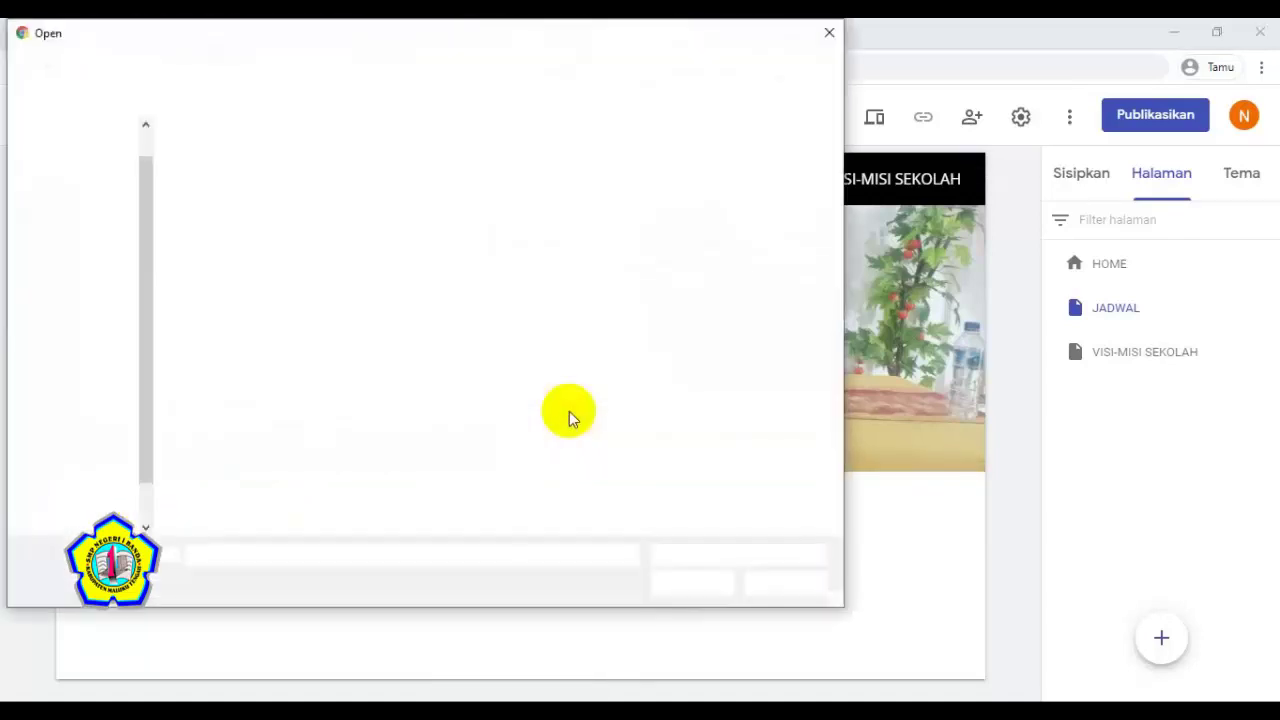
pyautogui.scroll(-2, 488, 425)
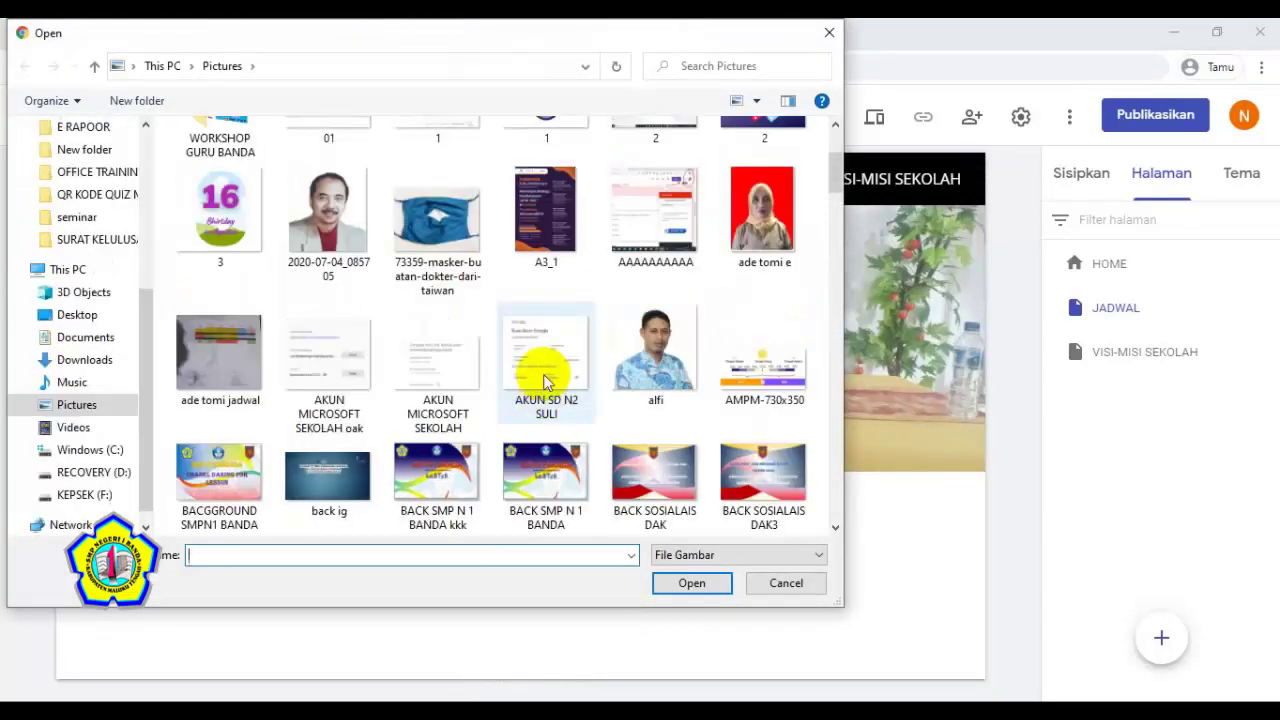
pyautogui.scroll(-3, 543, 375)
pyautogui.scroll(-2, 543, 374)
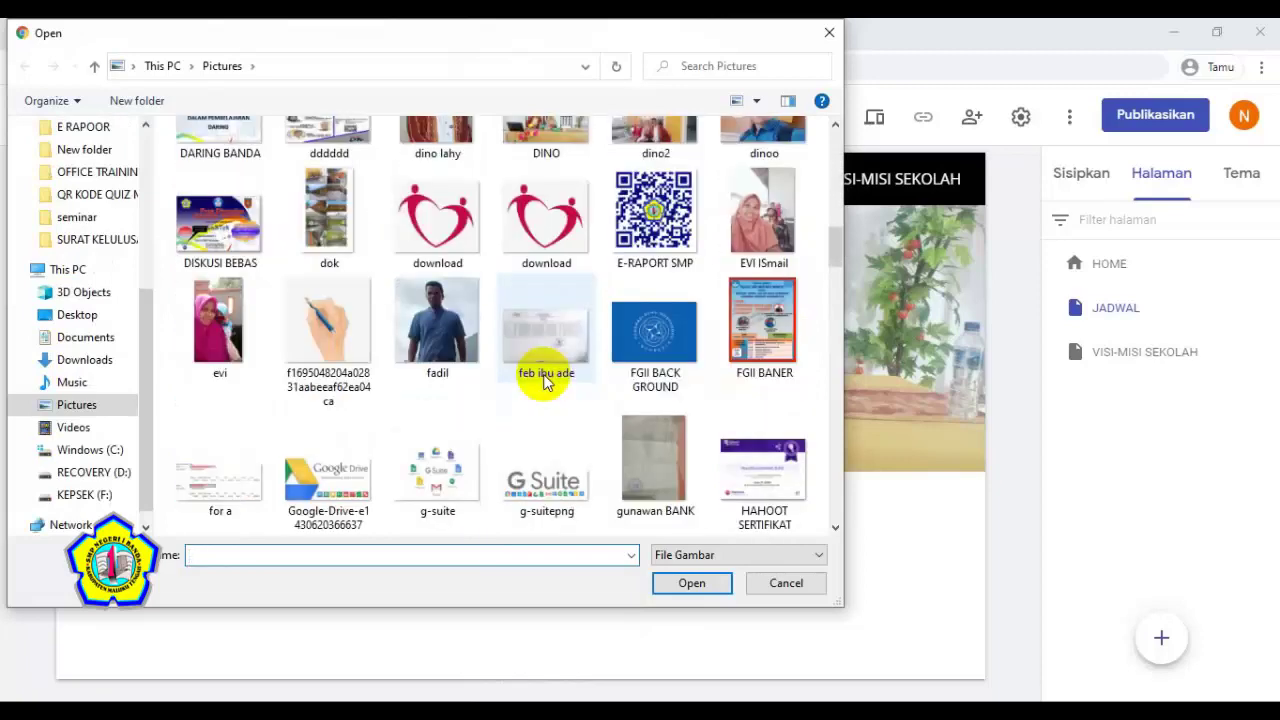
pyautogui.scroll(-2, 546, 382)
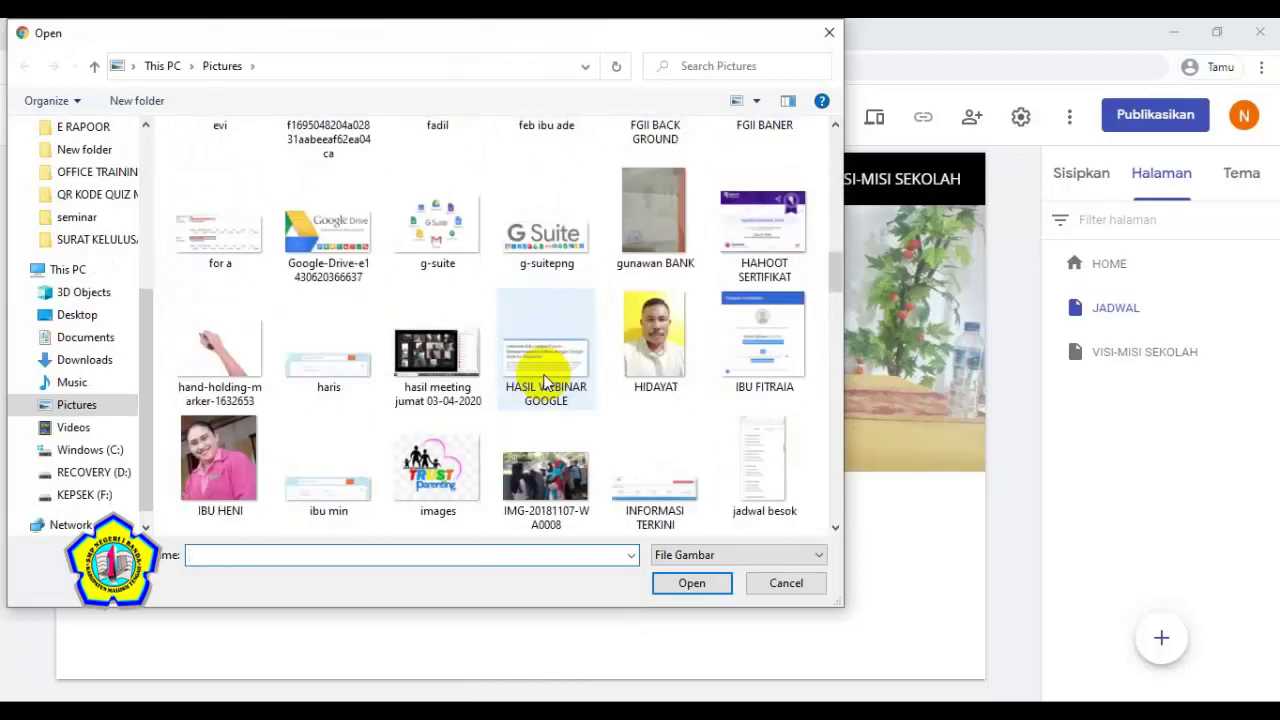
pyautogui.scroll(-2, 546, 382)
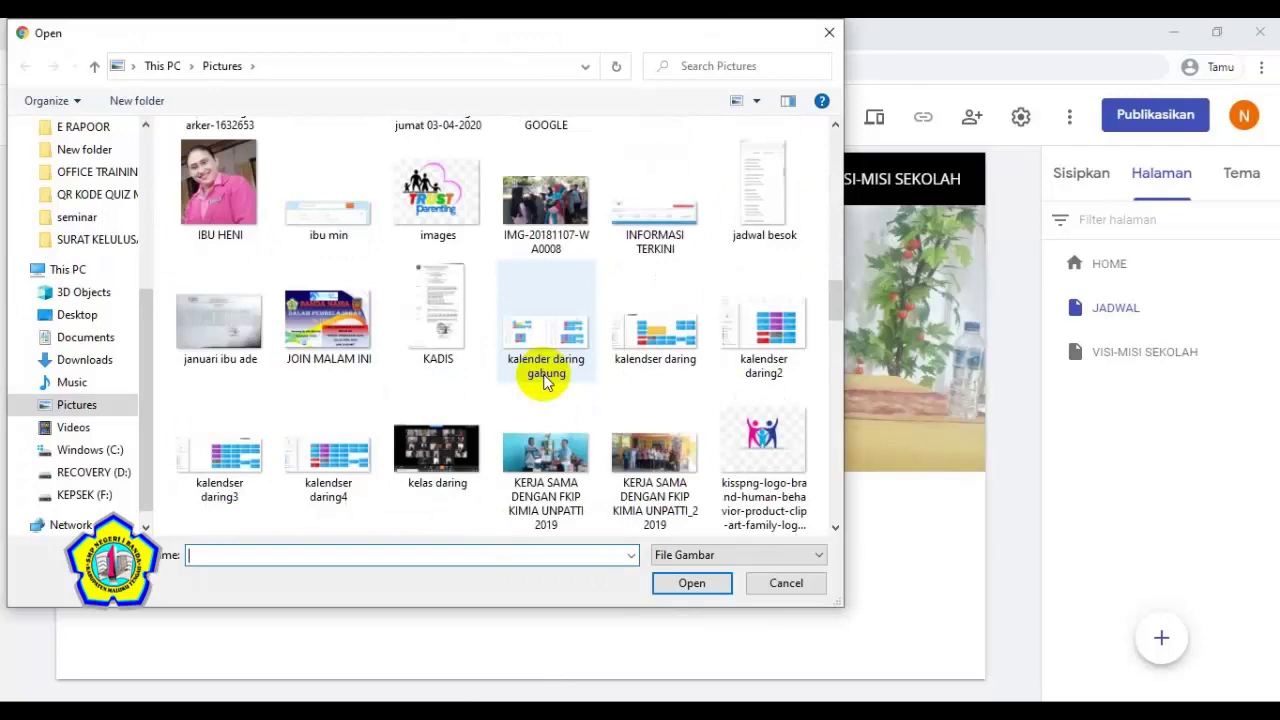
pyautogui.click(545, 465)
pyautogui.click(683, 582)
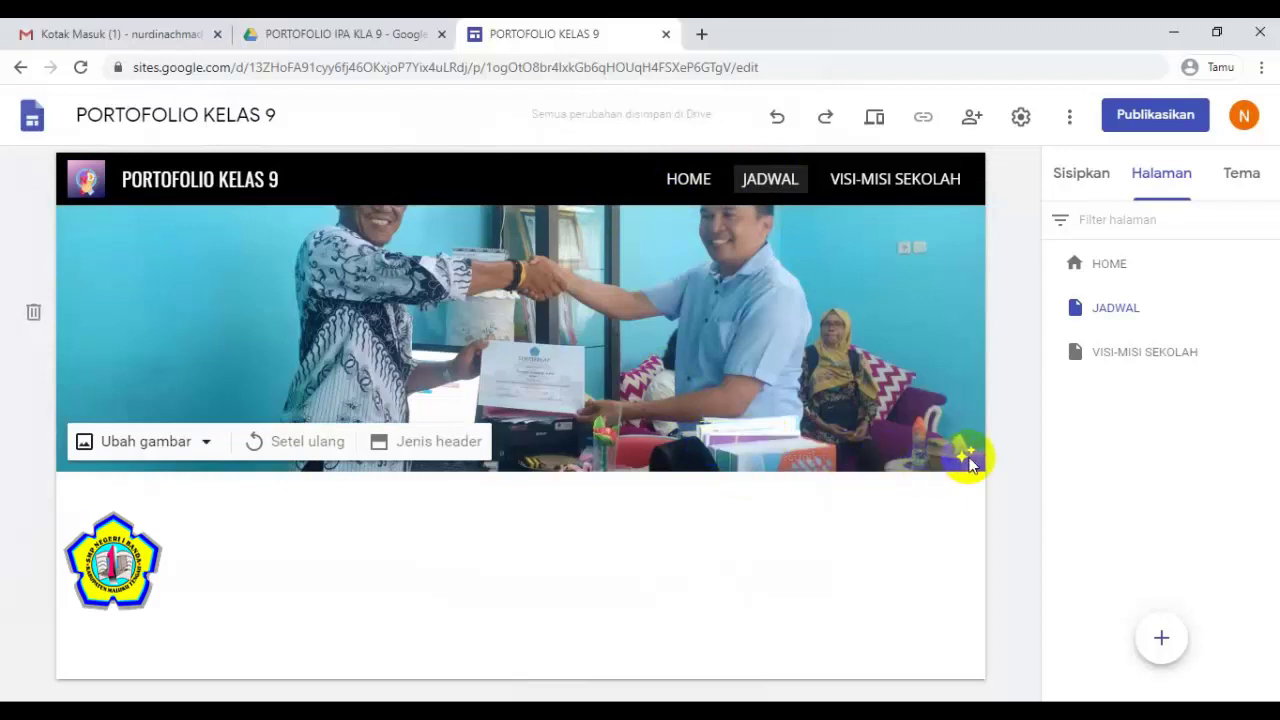
# Step: Turn off the readability adjustment on the JADWAL header image and review the HOME, JADWAL and VISI-MISI SEKOLAH pages
pyautogui.click(965, 457)
pyautogui.click(963, 452)
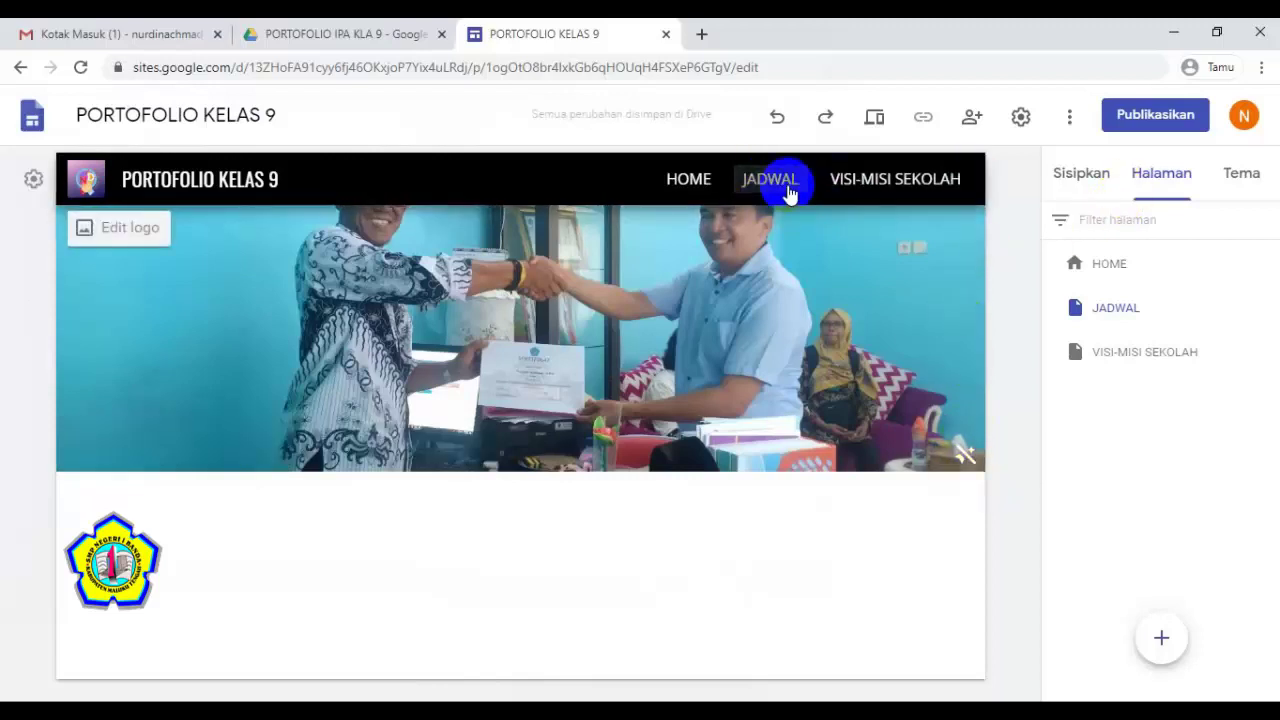
pyautogui.click(689, 190)
pyautogui.click(772, 188)
pyautogui.click(878, 188)
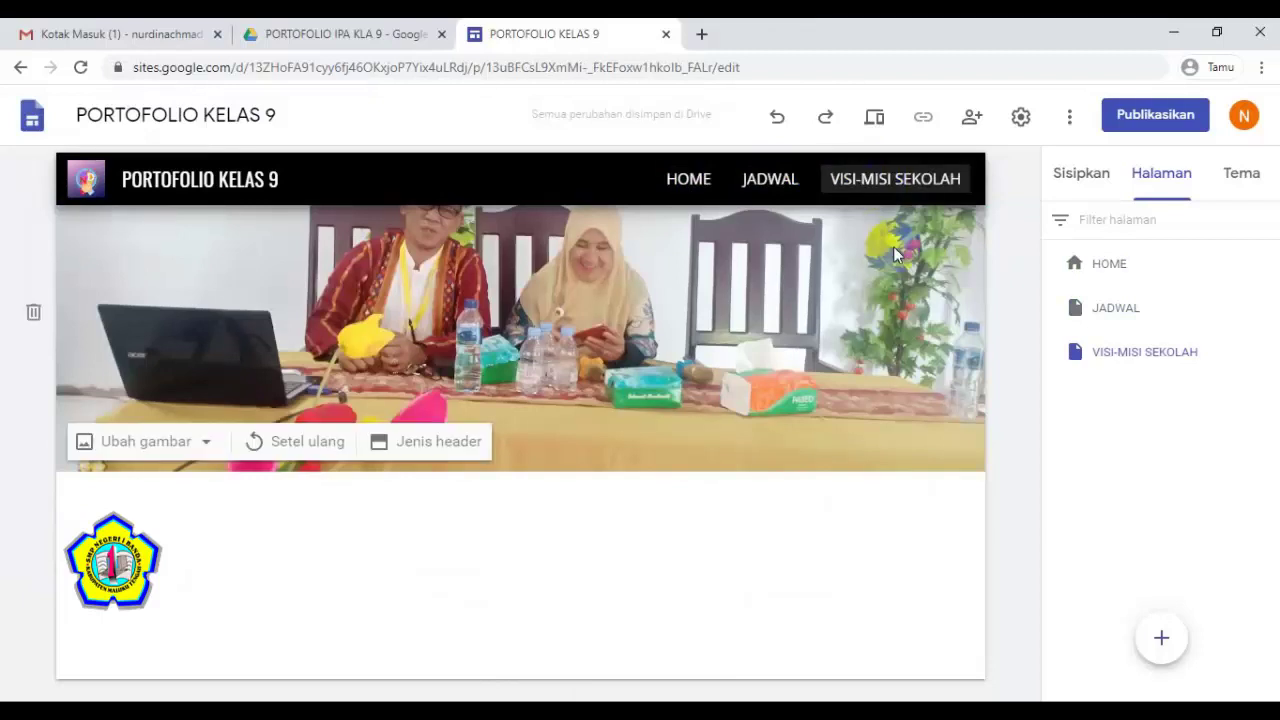
# Step: Add a new page named "TUGAS KELAS 9" and delete the title text box from its header
pyautogui.click(1162, 640)
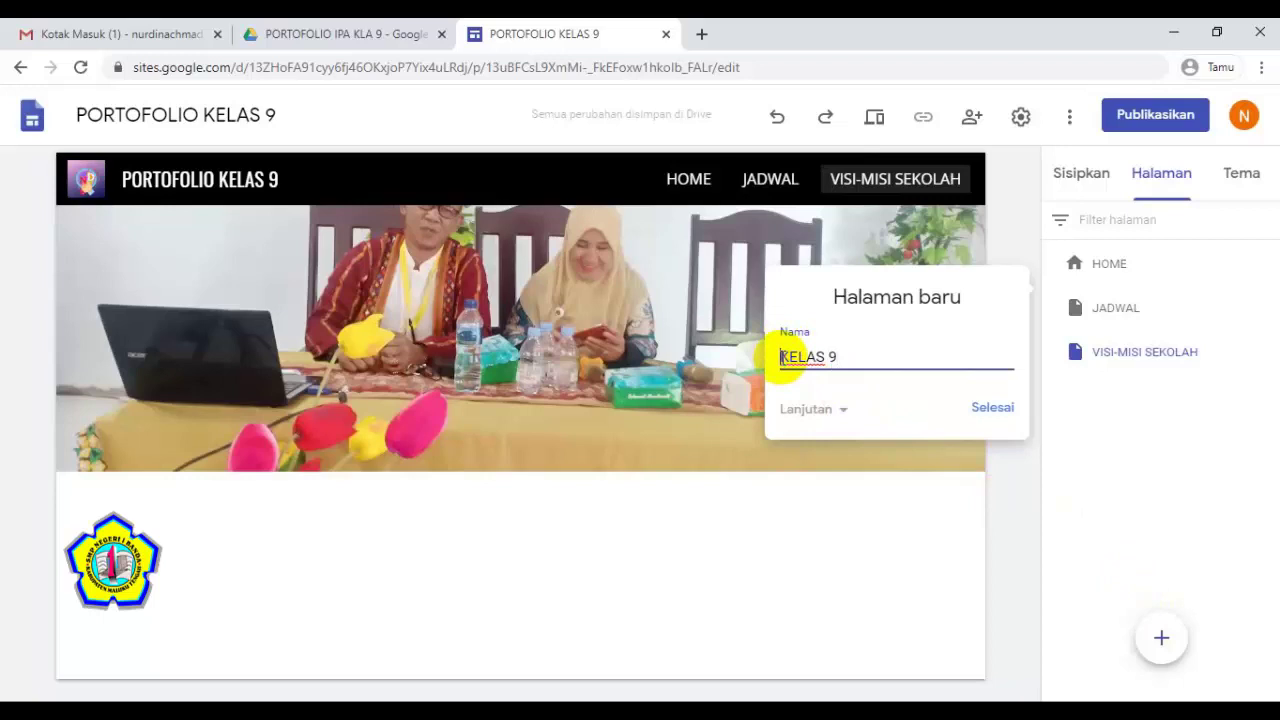
pyautogui.write('UG')
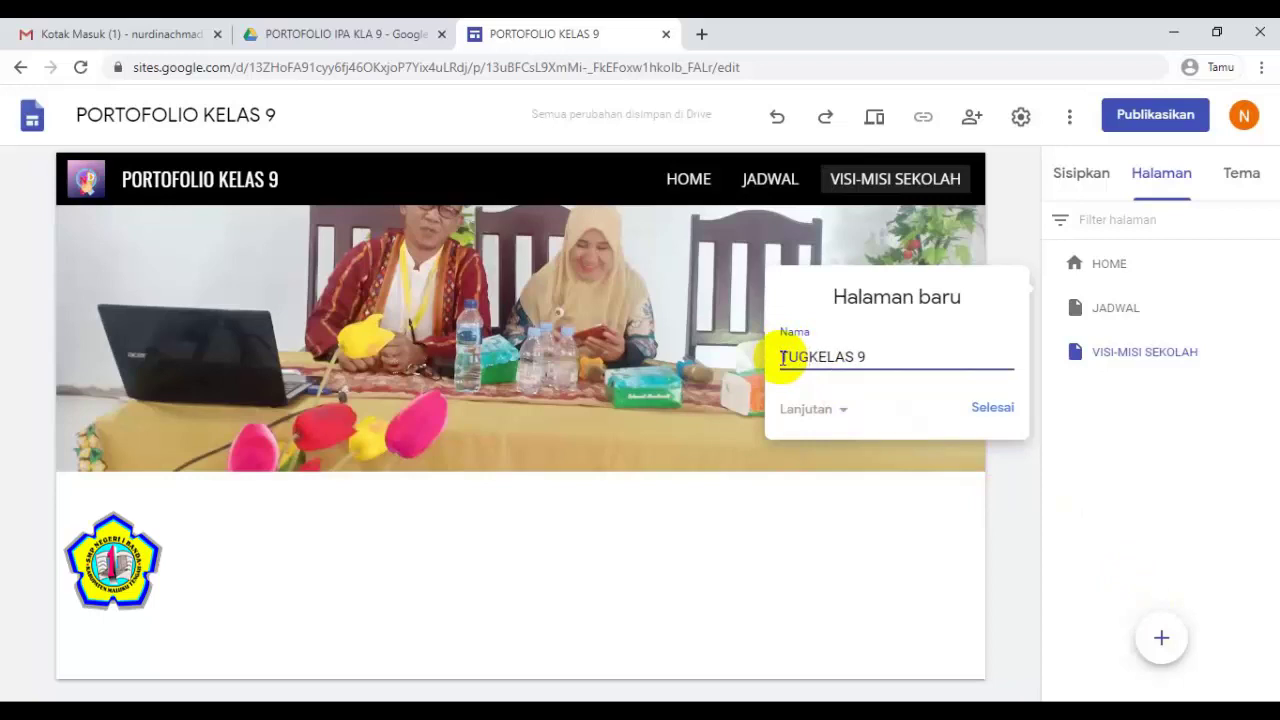
pyautogui.write('AS')
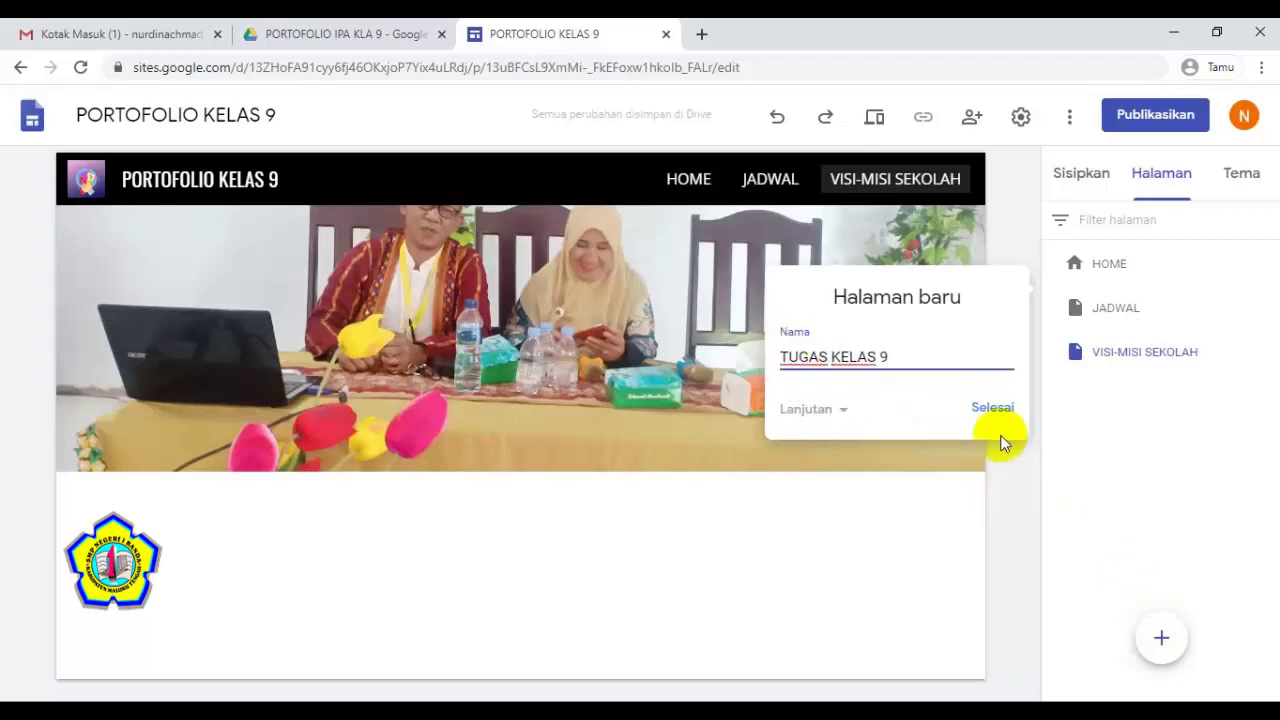
pyautogui.click(986, 408)
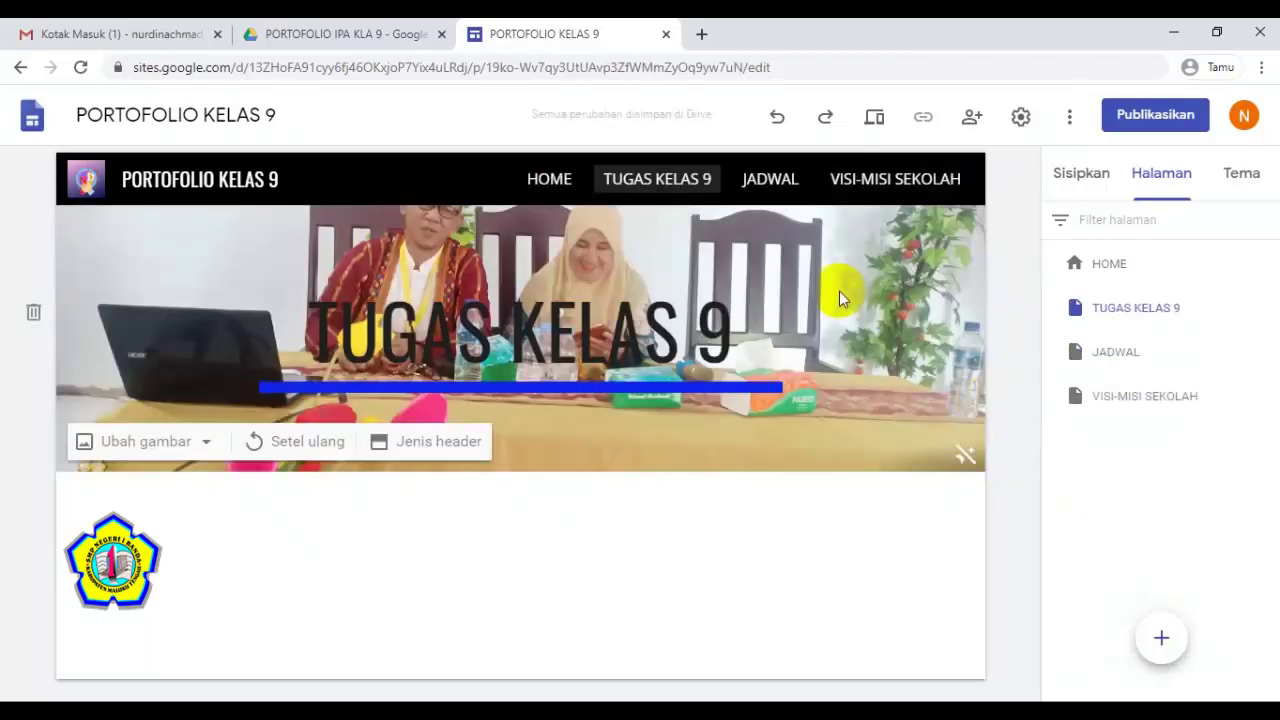
pyautogui.click(626, 288)
pyautogui.click(650, 247)
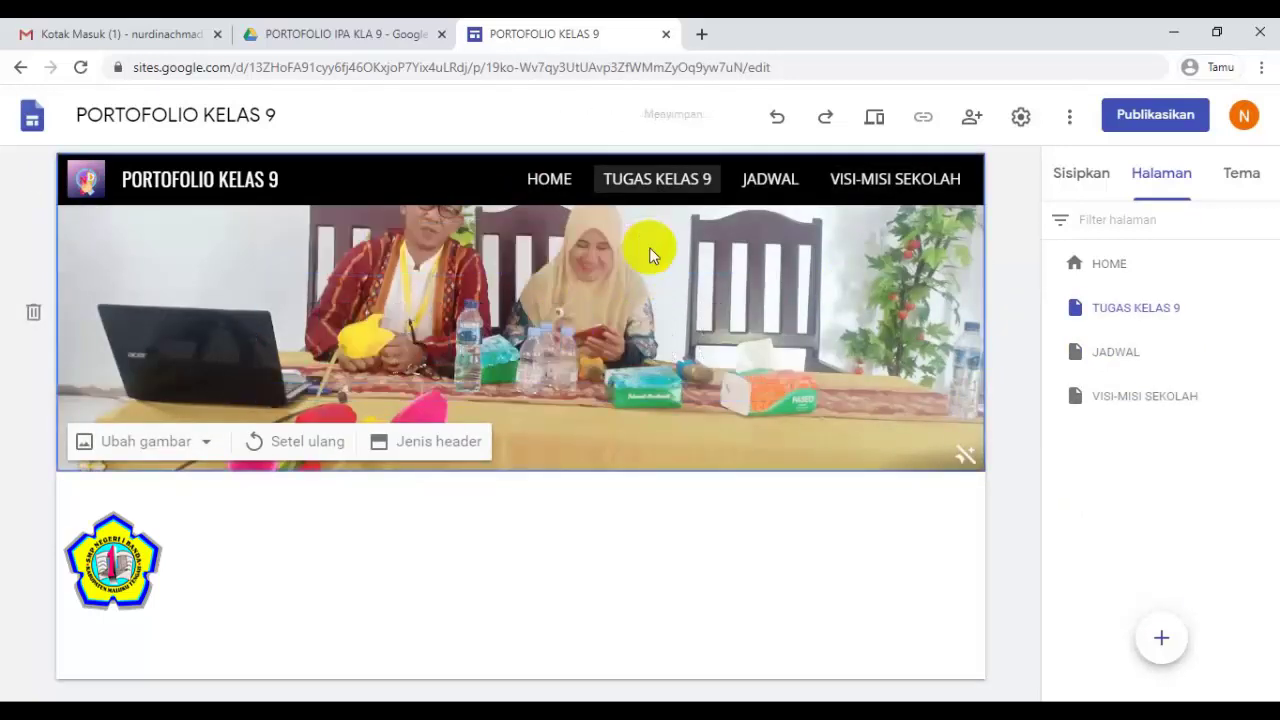
# Step: Go through the HOME, TUGAS KELAS 9, JADWAL and VISI-MISI SEKOLAH pages to compare their headers
pyautogui.click(557, 185)
pyautogui.click(657, 183)
pyautogui.click(780, 179)
pyautogui.click(894, 178)
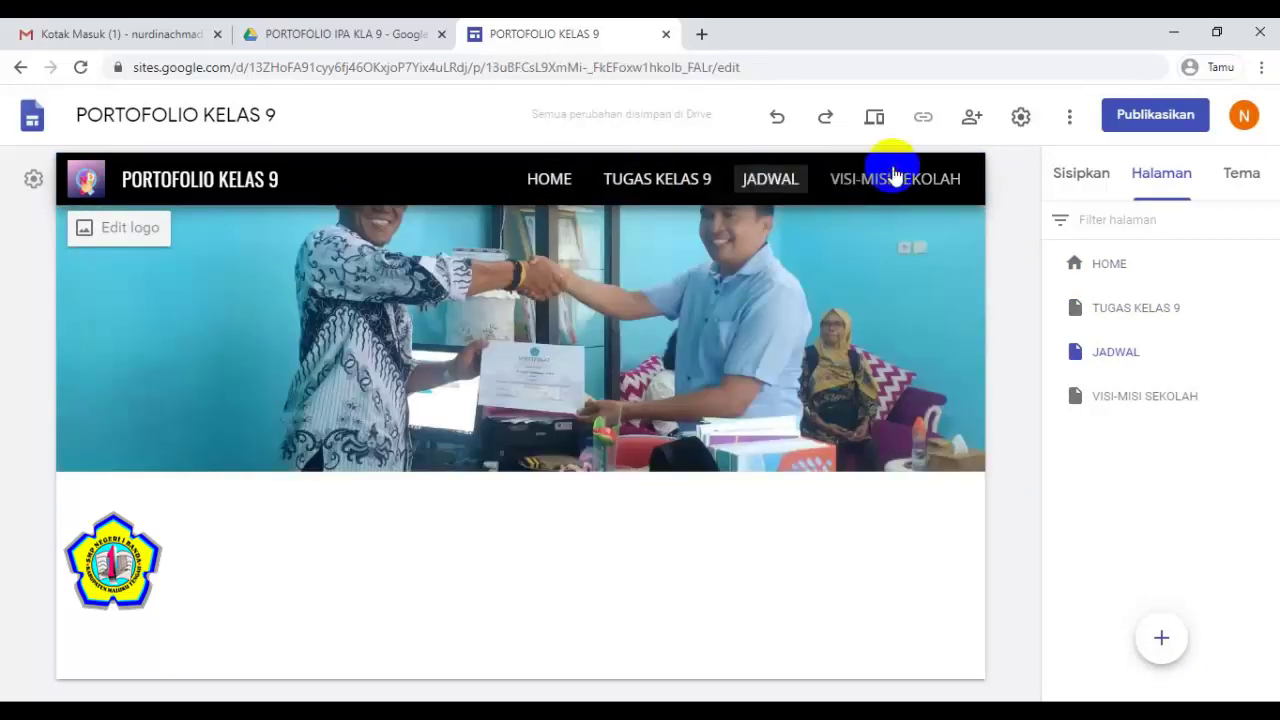
# Step: Replace the TUGAS KELAS 9 page's header image with the uploaded picture "KERJA SAMA DENGAN FKIP KIMIA UNPATTI_2 2019"
pyautogui.click(648, 189)
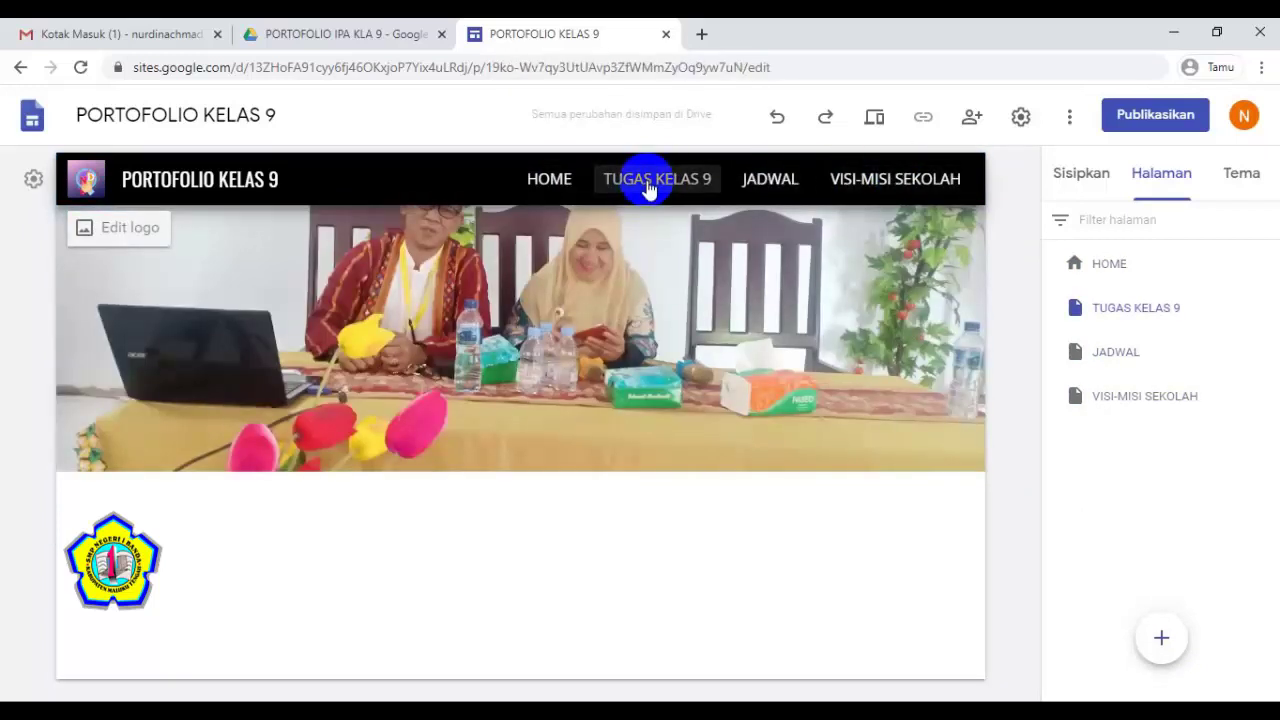
pyautogui.moveTo(71, 466)
pyautogui.click(103, 443)
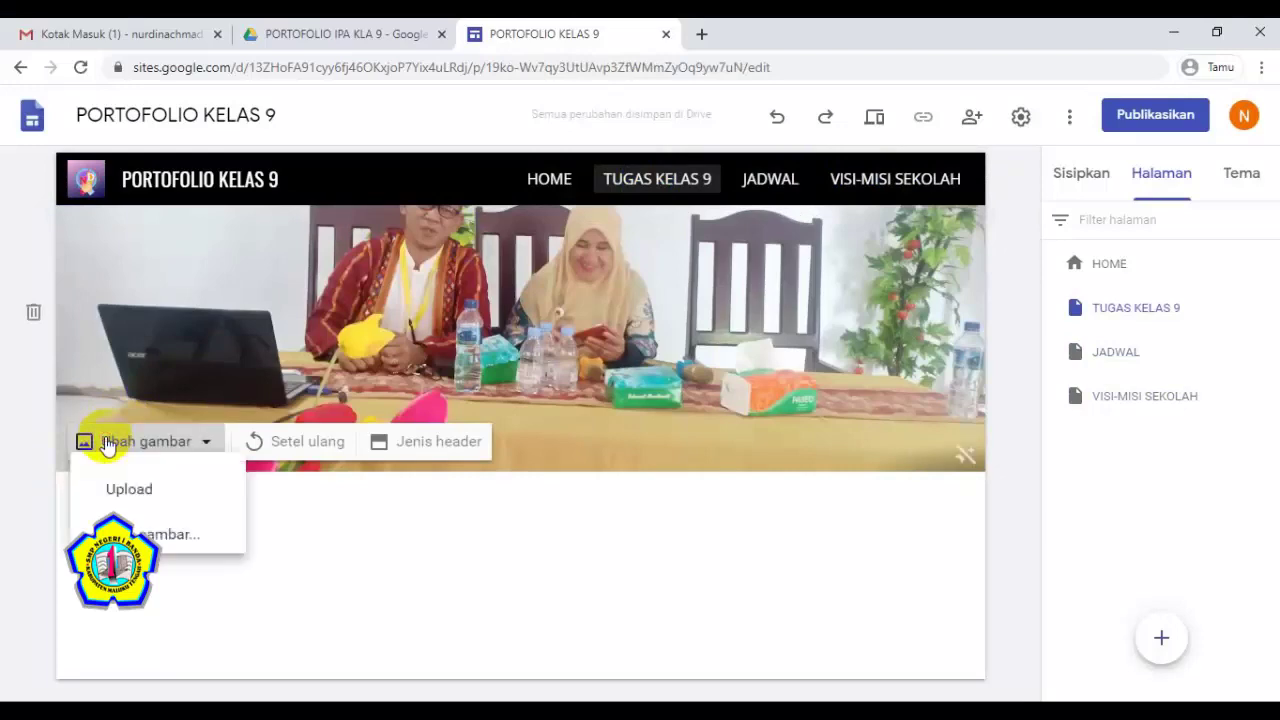
pyautogui.click(136, 508)
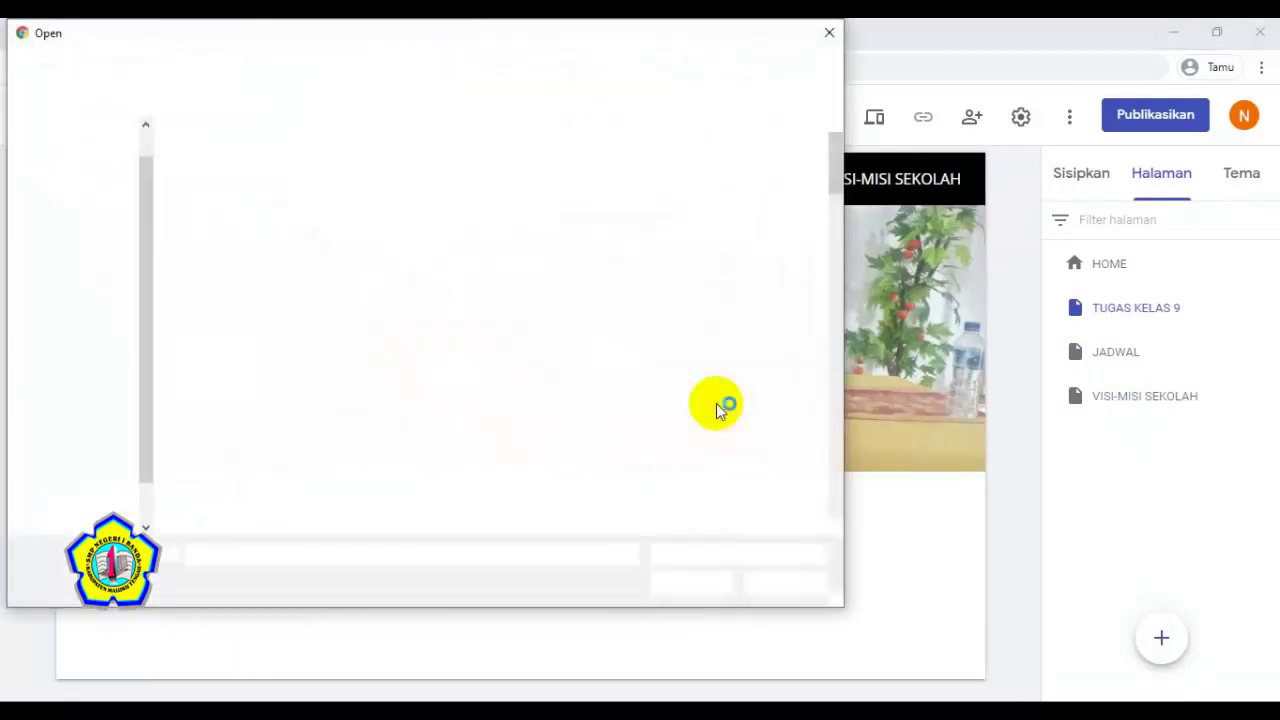
pyautogui.scroll(-3, 627, 362)
pyautogui.scroll(-5, 627, 362)
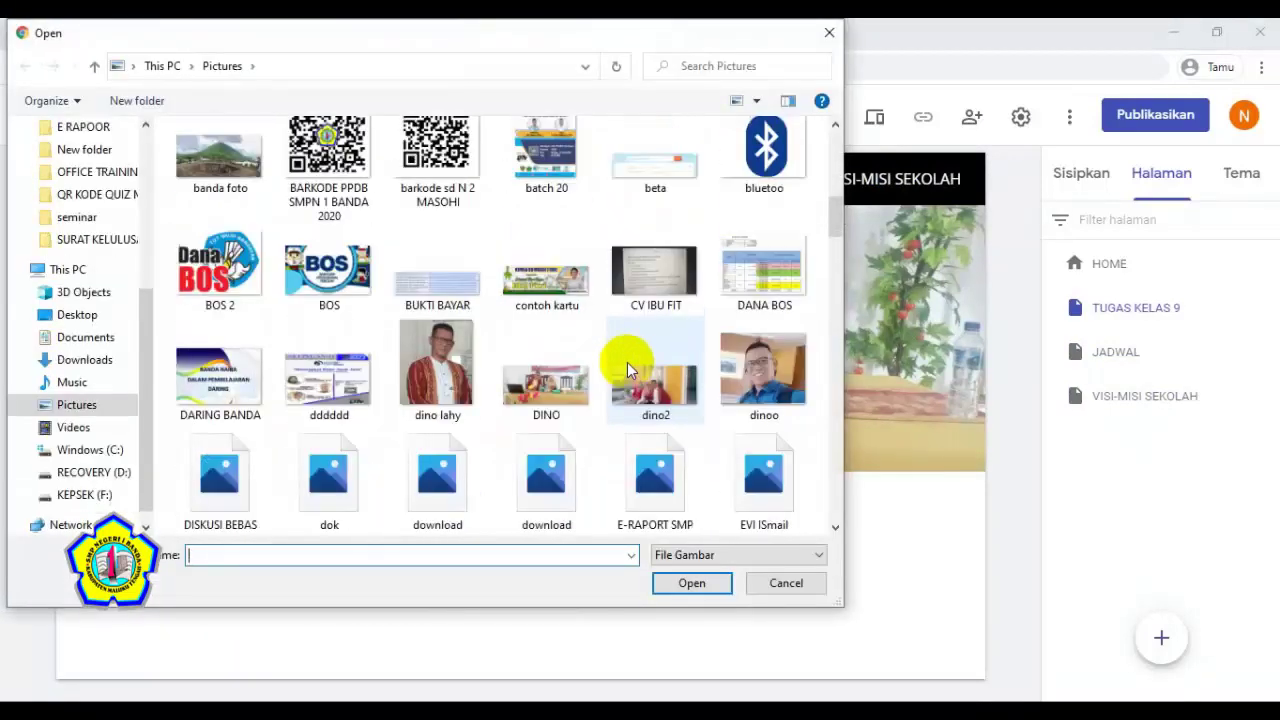
pyautogui.scroll(-2, 627, 368)
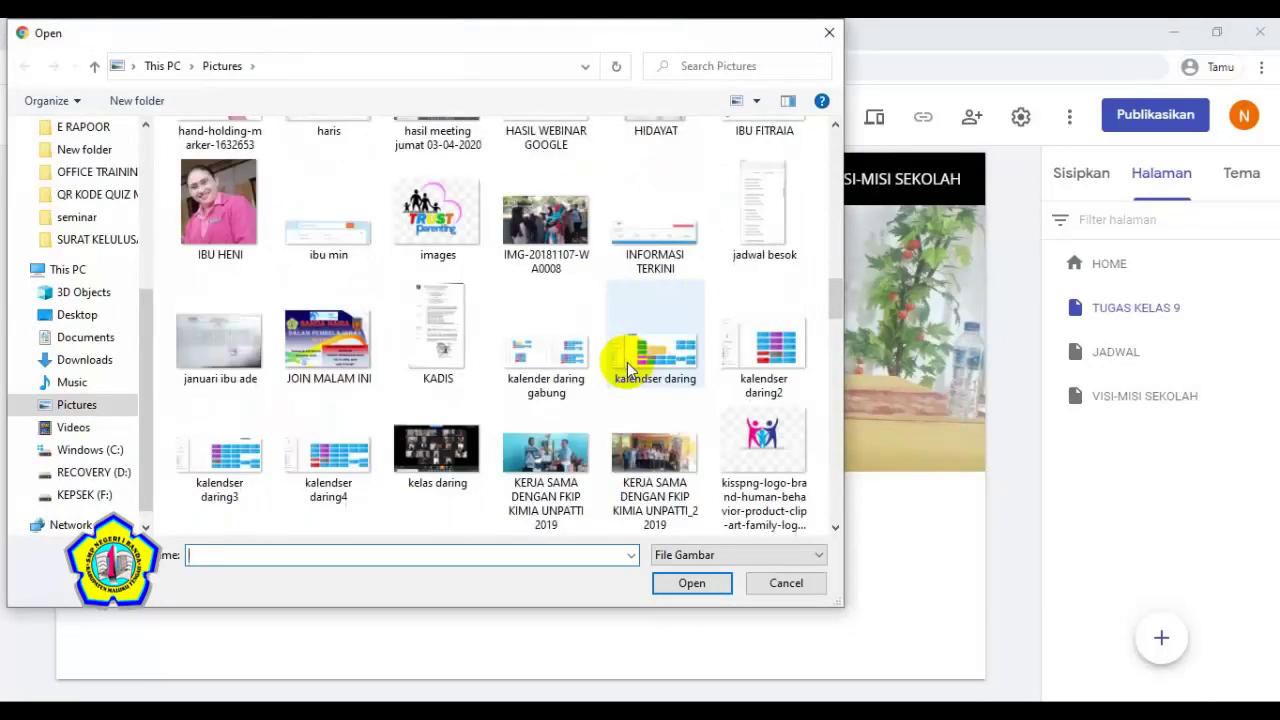
pyautogui.click(654, 455)
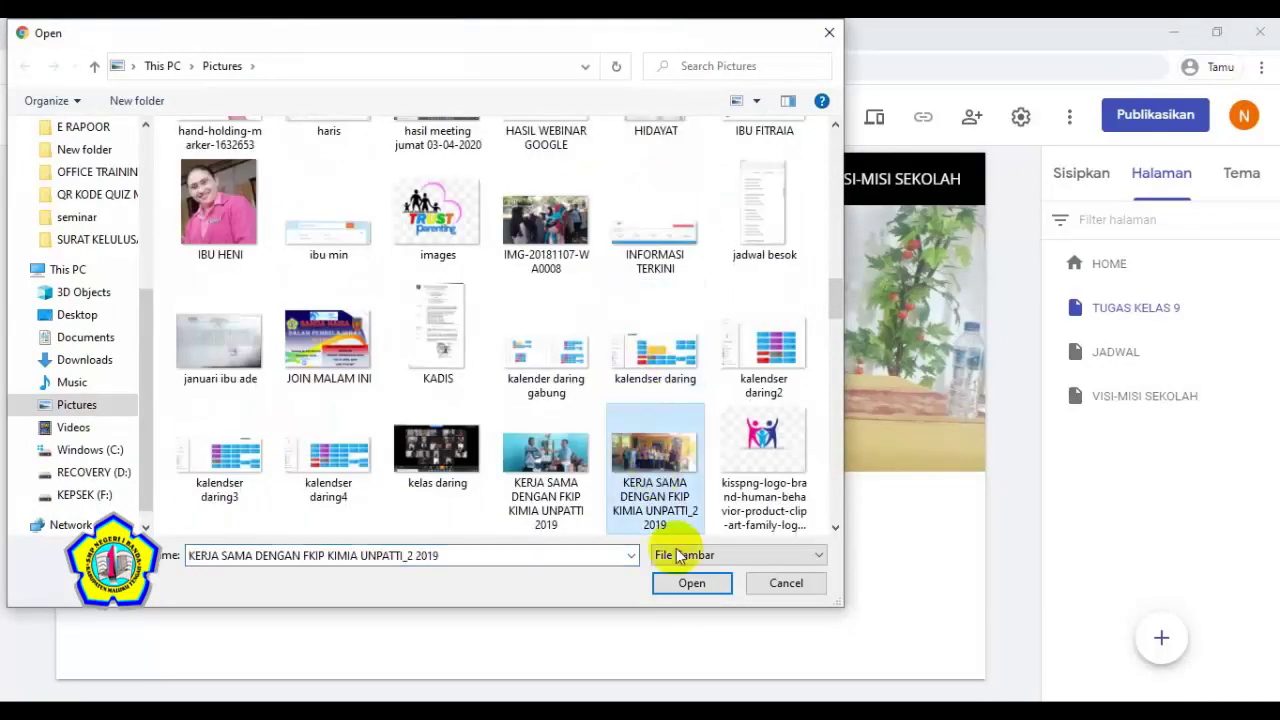
pyautogui.click(692, 583)
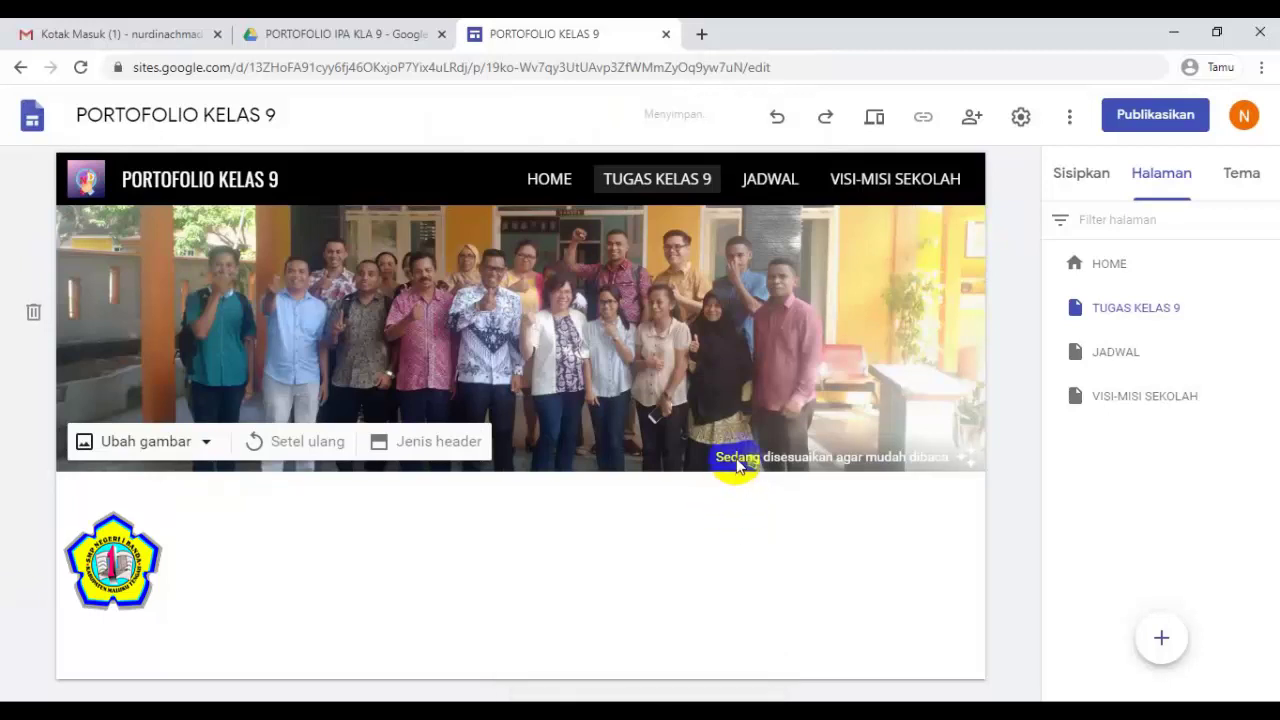
# Step: Turn off the readability adjustment on the TUGAS KELAS 9 header image and review the JADWAL and TUGAS KELAS 9 pages
pyautogui.moveTo(703, 462)
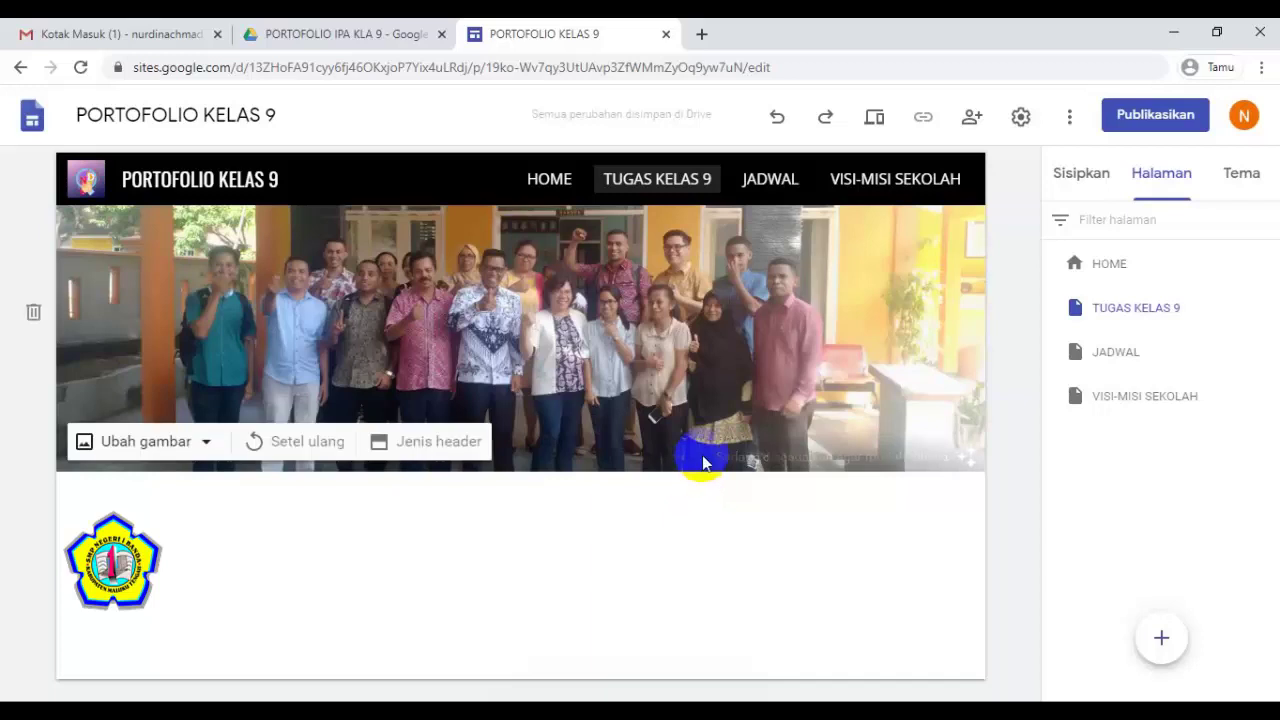
pyautogui.click(965, 464)
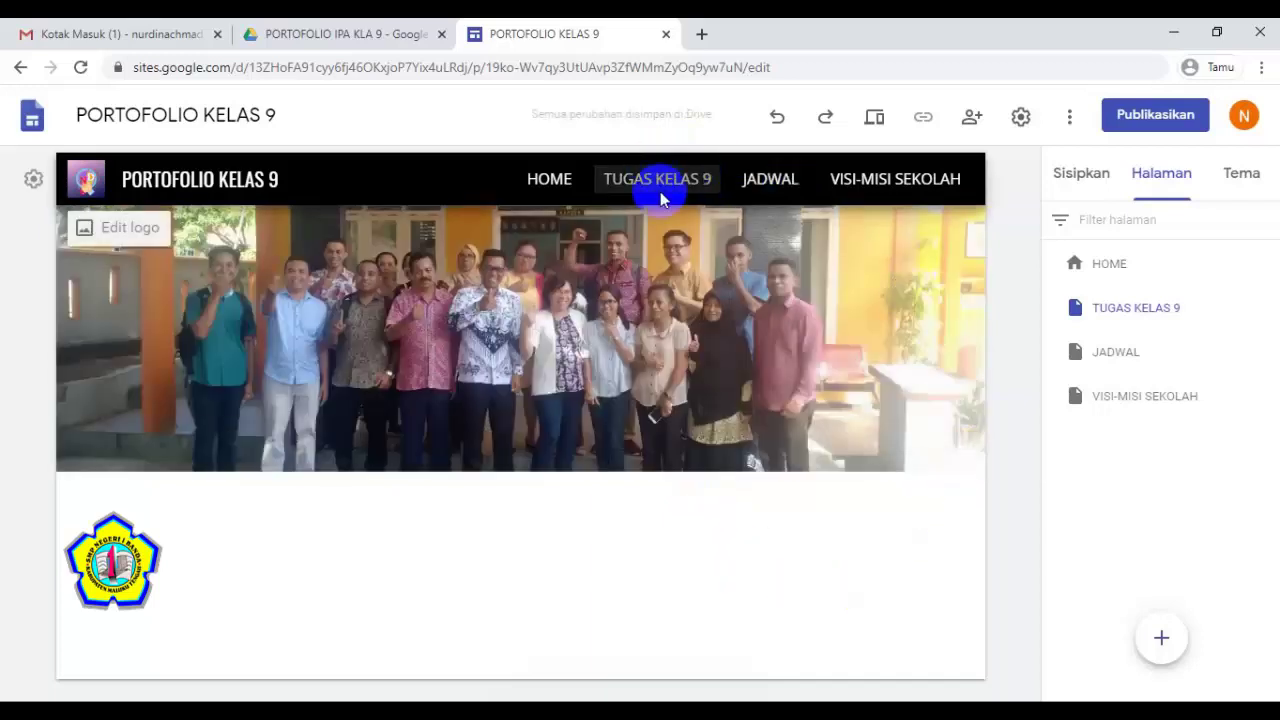
pyautogui.click(750, 190)
pyautogui.click(877, 198)
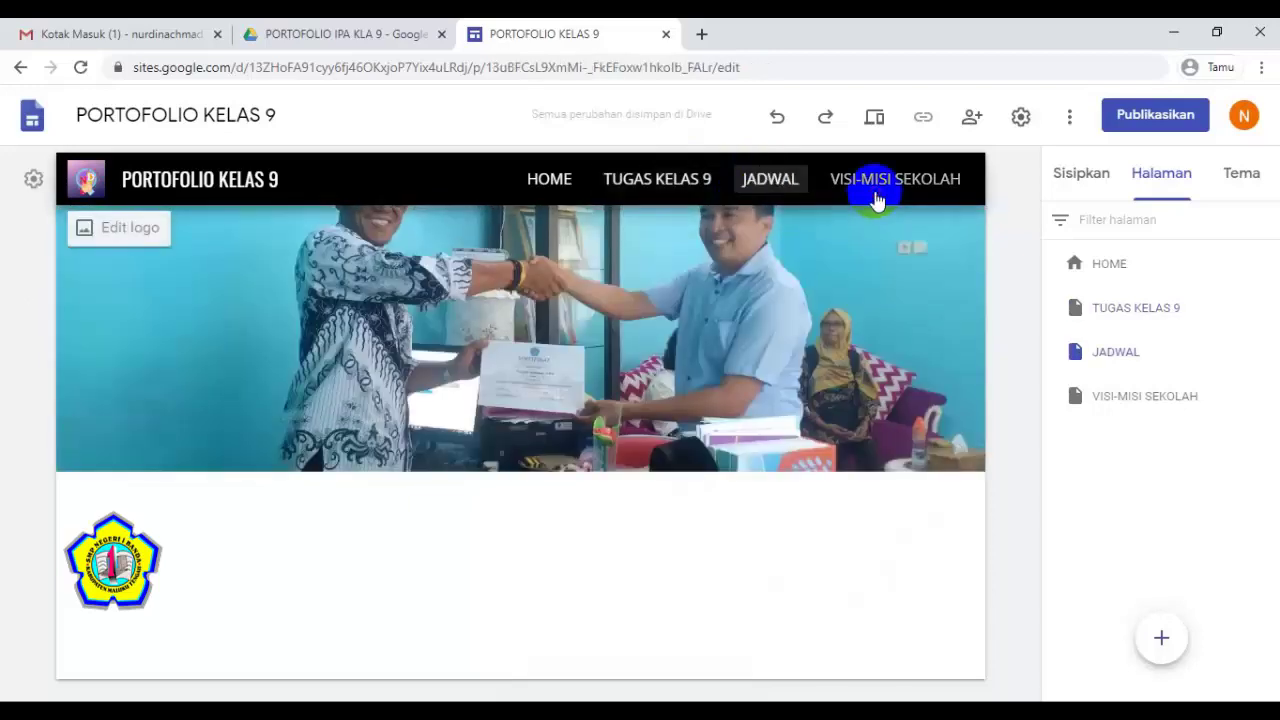
pyautogui.click(672, 197)
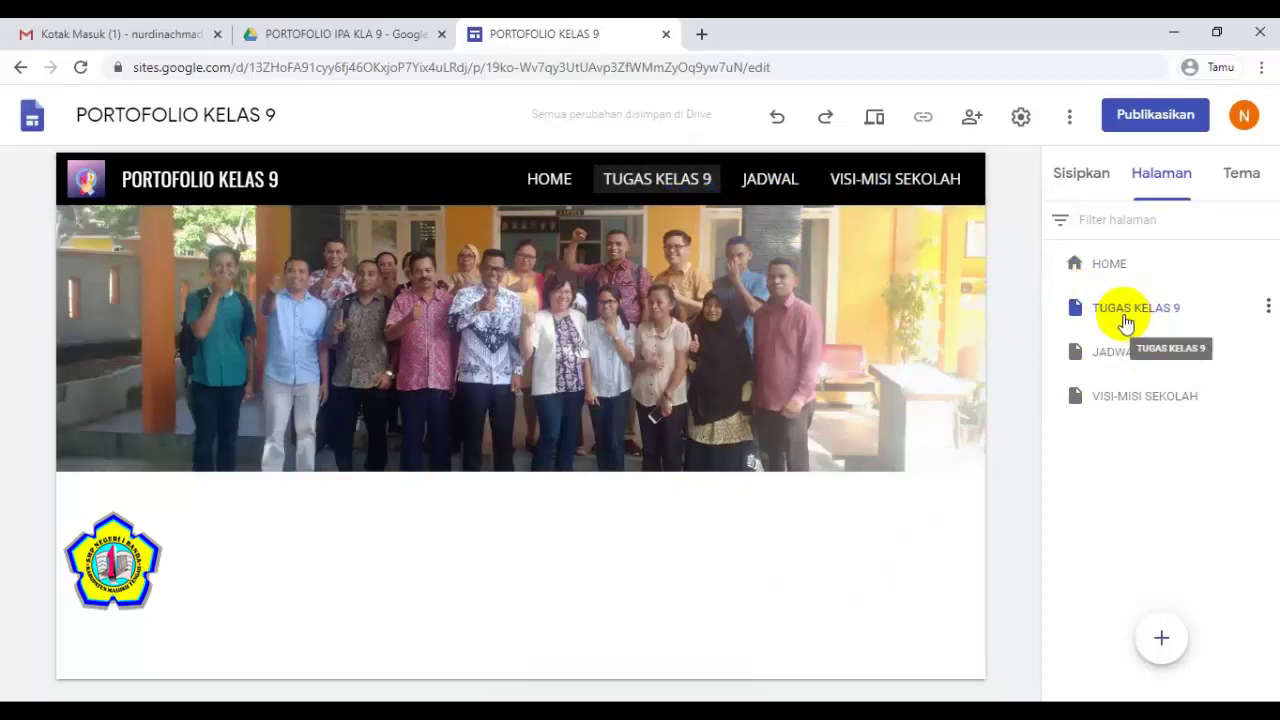
# Step: Add a subpage named "KELAS 9A" under the TUGAS KELAS 9 page
pyautogui.click(1197, 314)
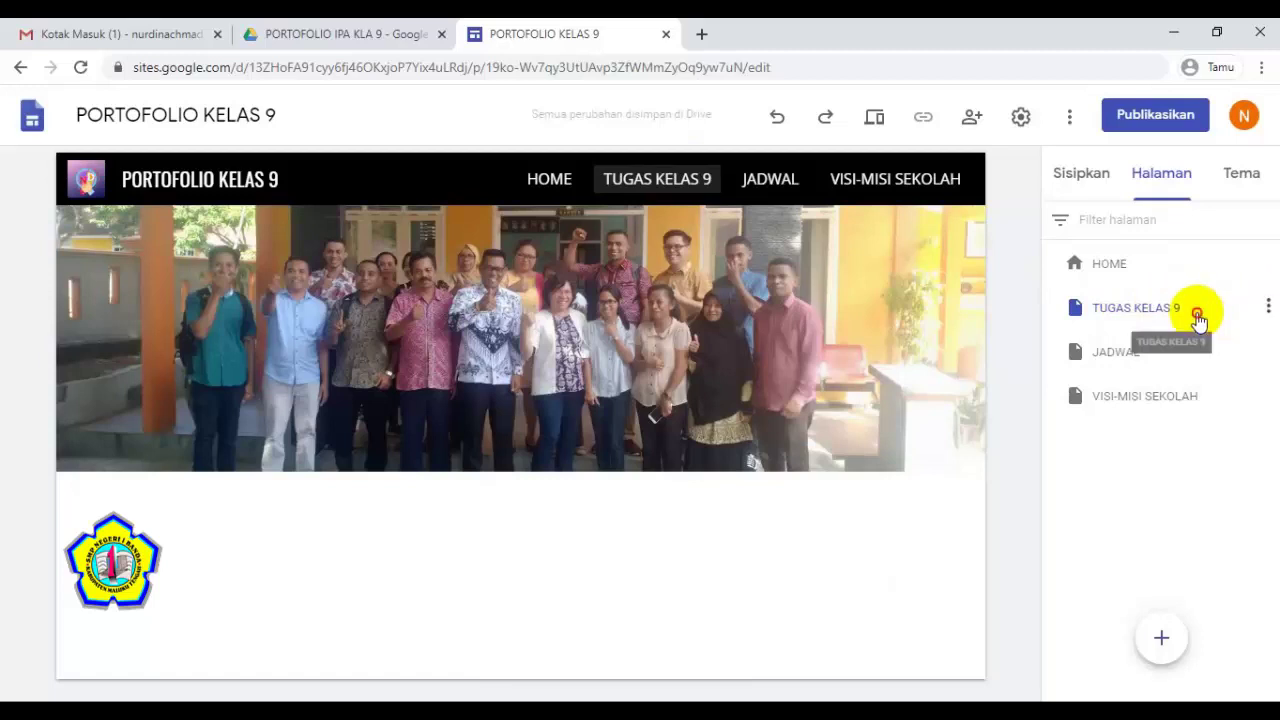
pyautogui.click(1268, 310)
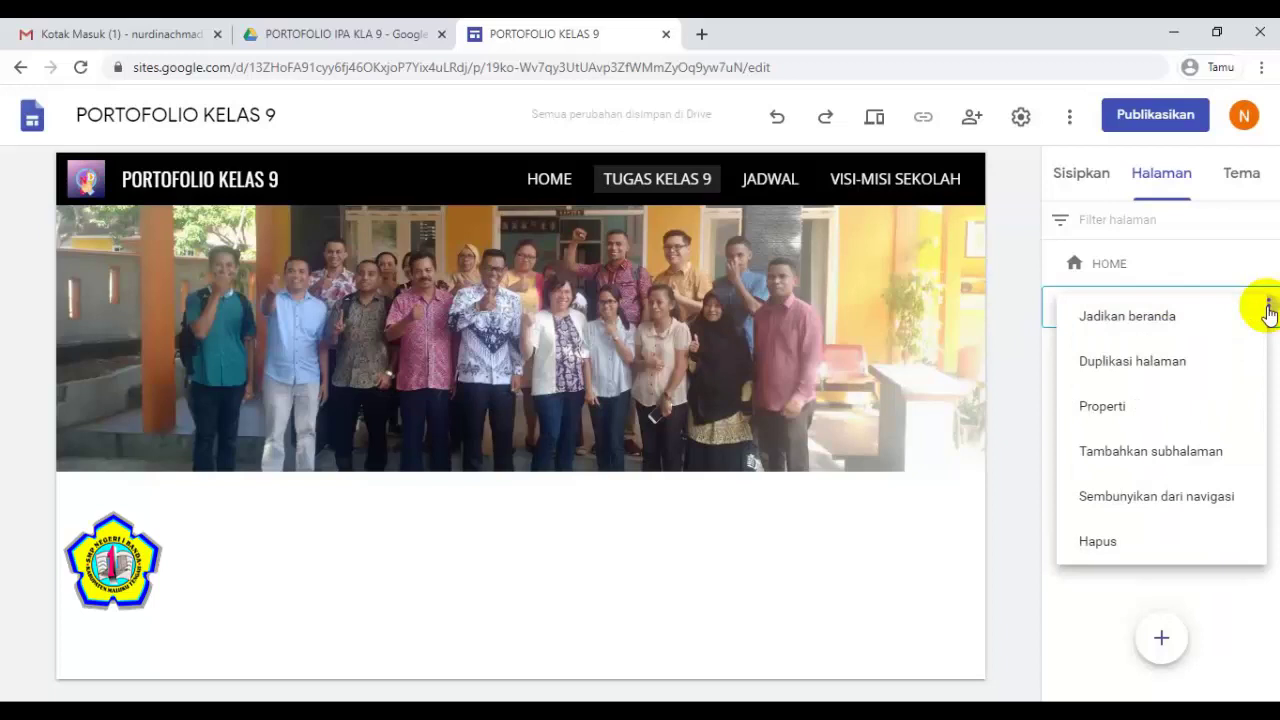
pyautogui.click(1173, 457)
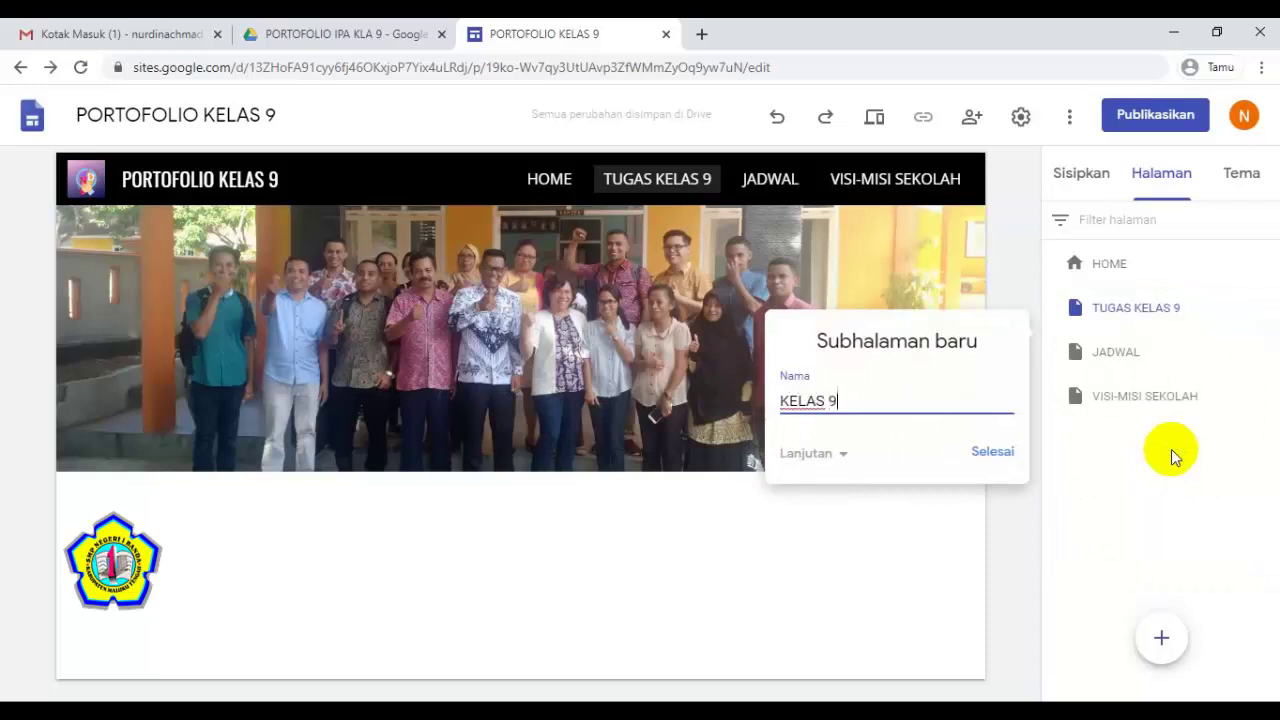
pyautogui.write('KELAS 9A')
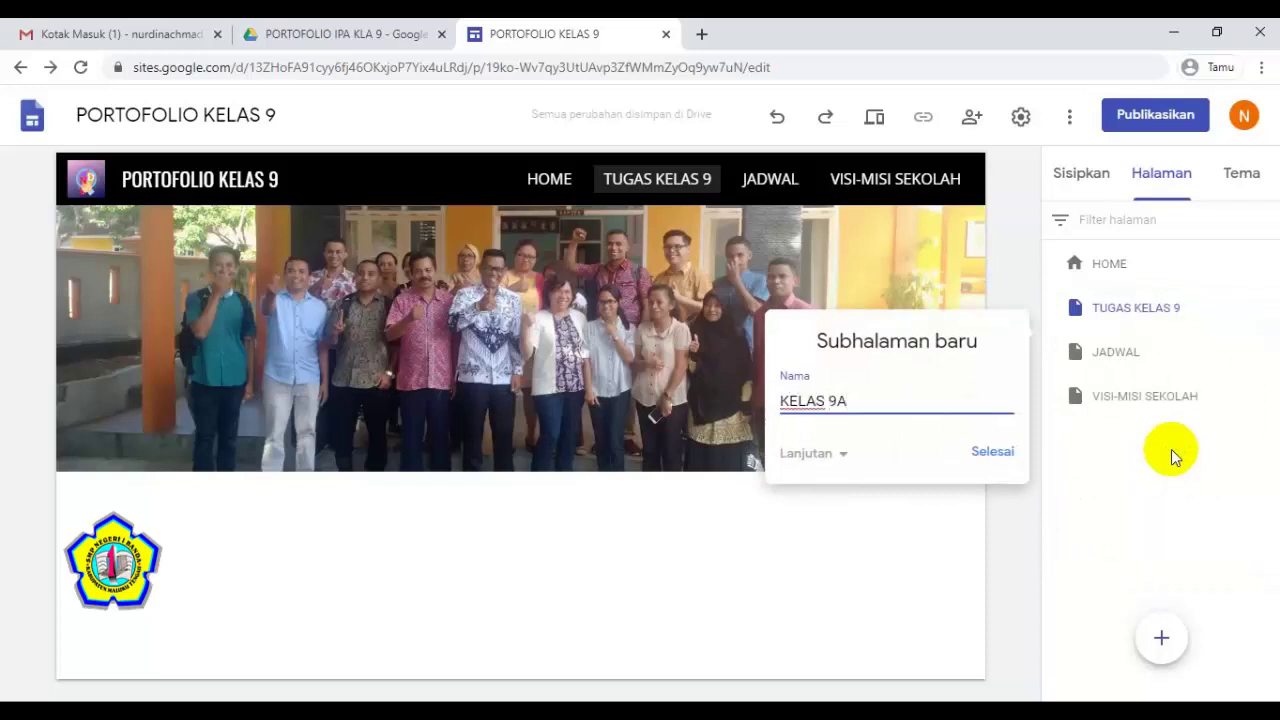
pyautogui.click(986, 458)
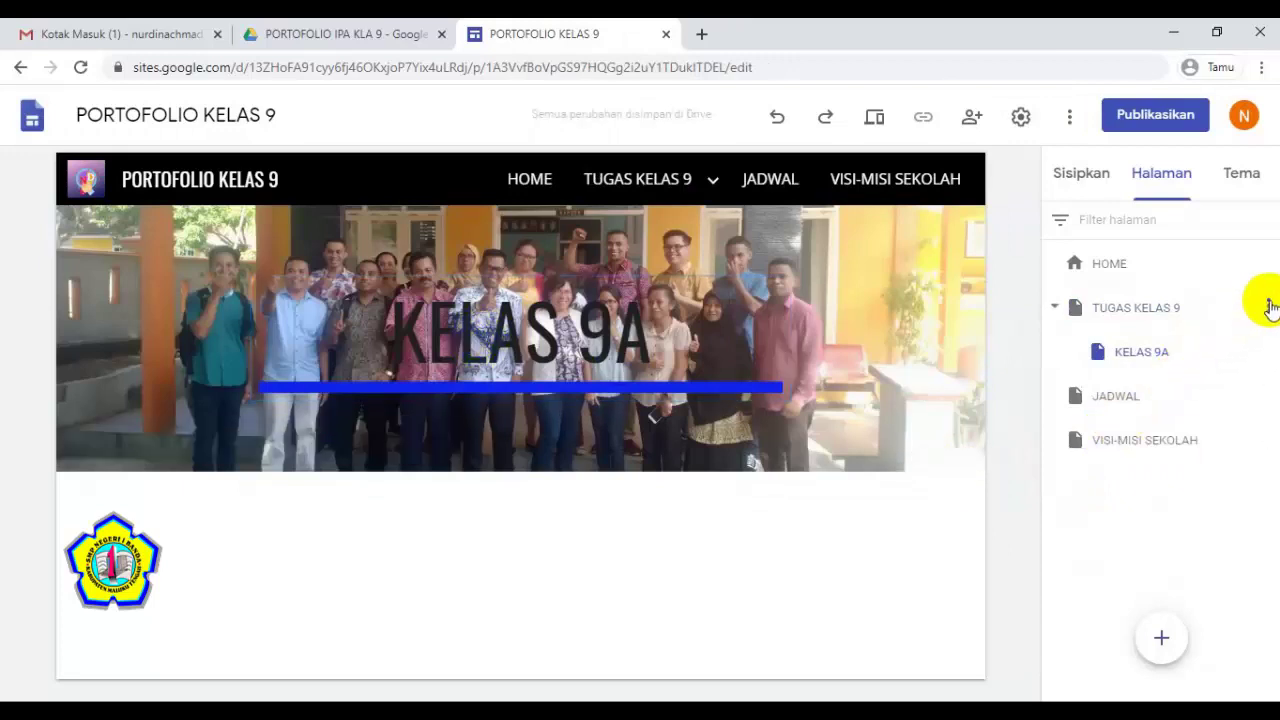
# Step: Add a second subpage named "KELAS 9B" under the TUGAS KELAS 9 page
pyautogui.click(1269, 306)
pyautogui.click(1158, 451)
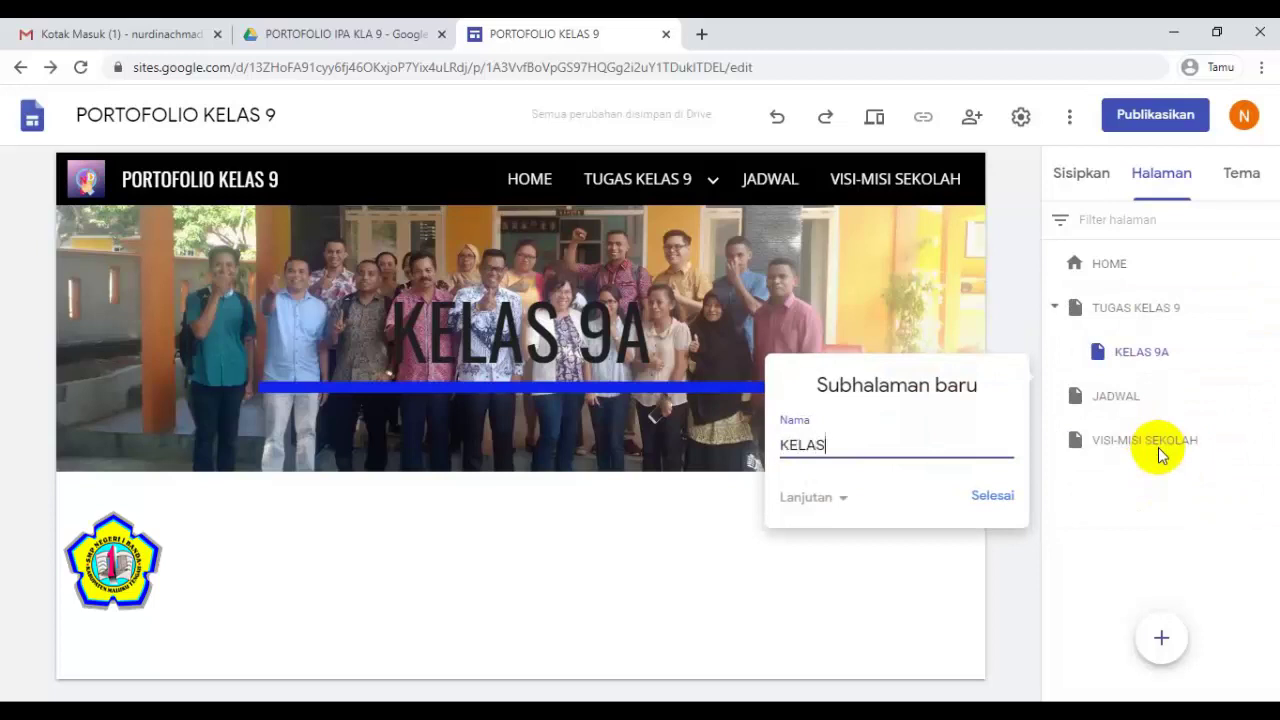
pyautogui.write('KELAS 9B')
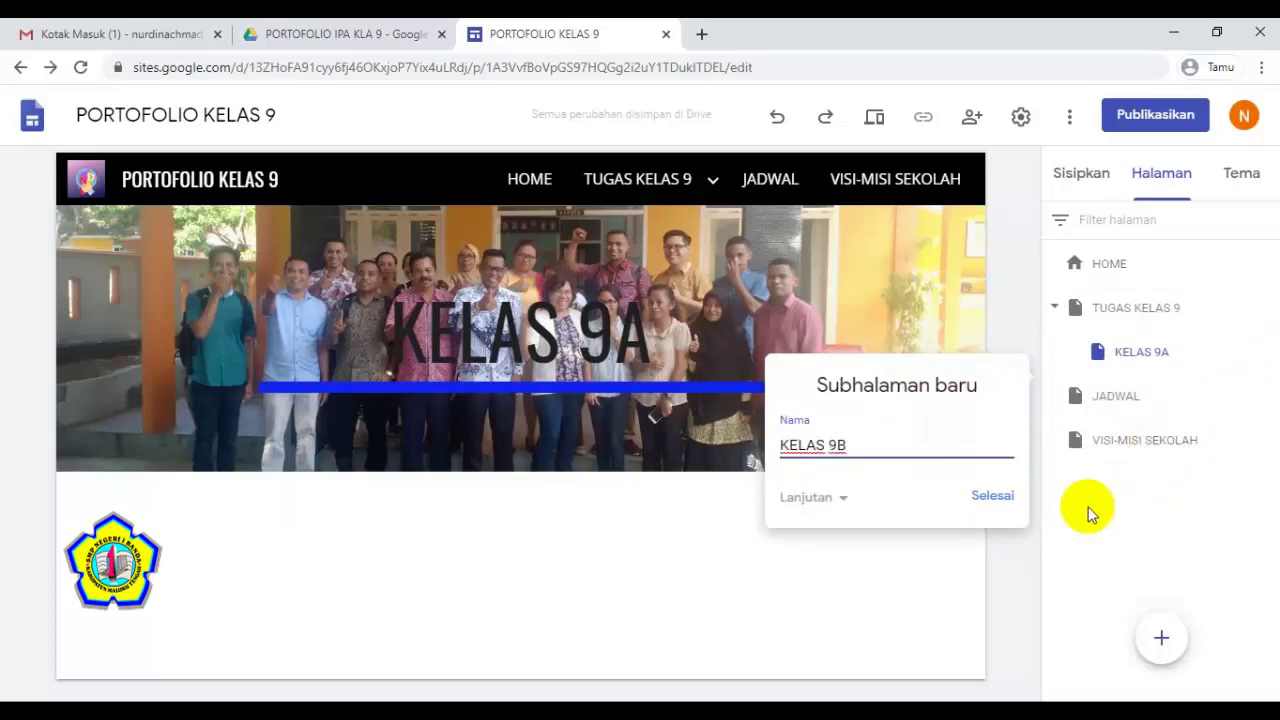
pyautogui.click(985, 495)
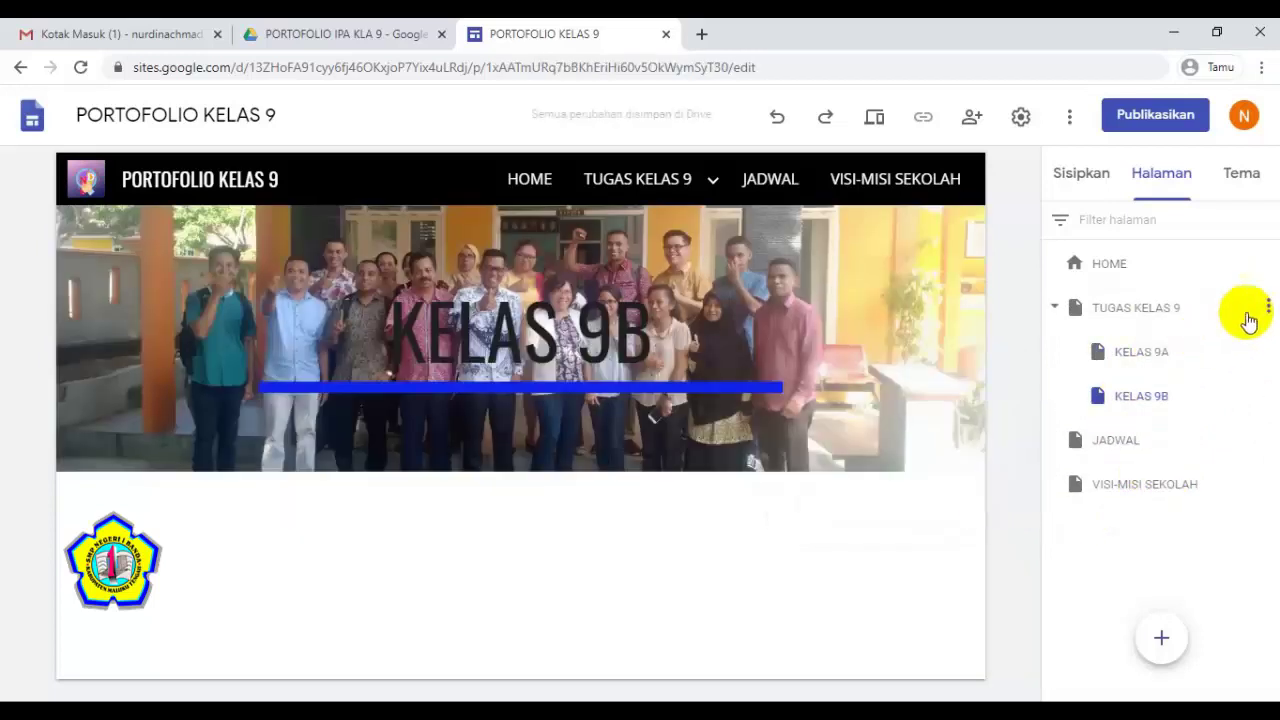
# Step: Add a third subpage named "KELAS 9C" under the TUGAS KELAS 9 page
pyautogui.click(1266, 306)
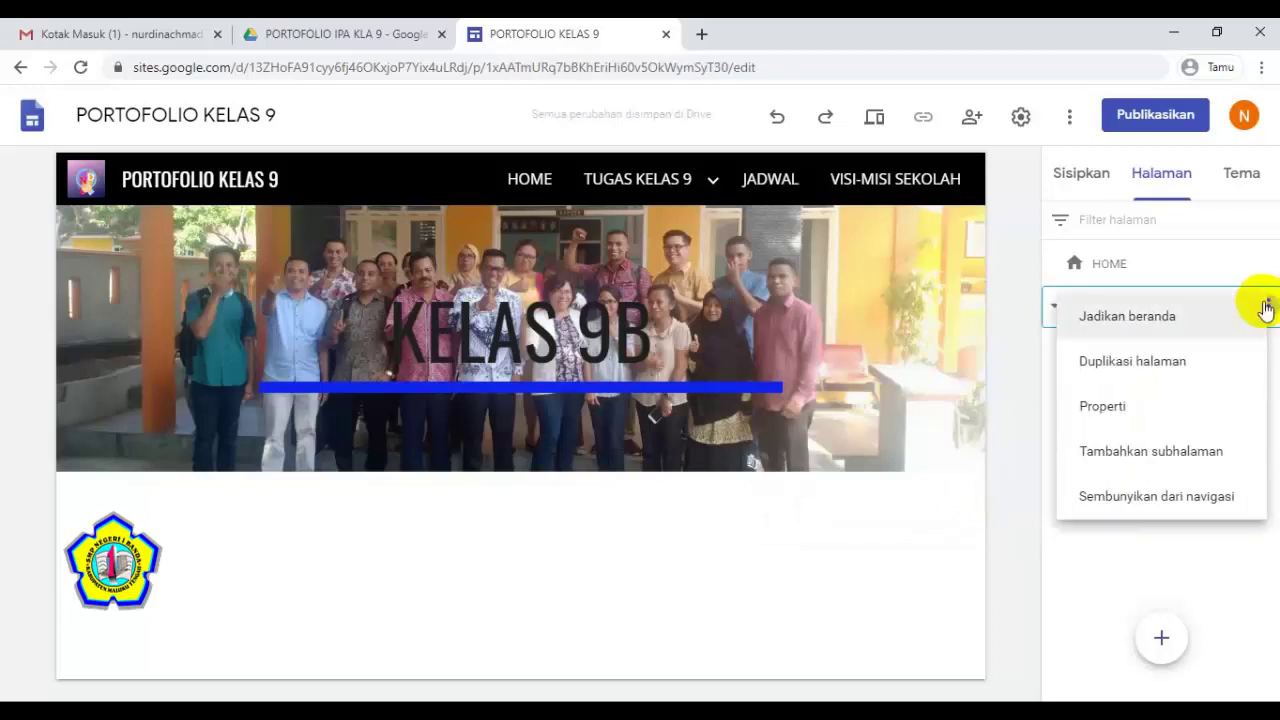
pyautogui.click(1170, 453)
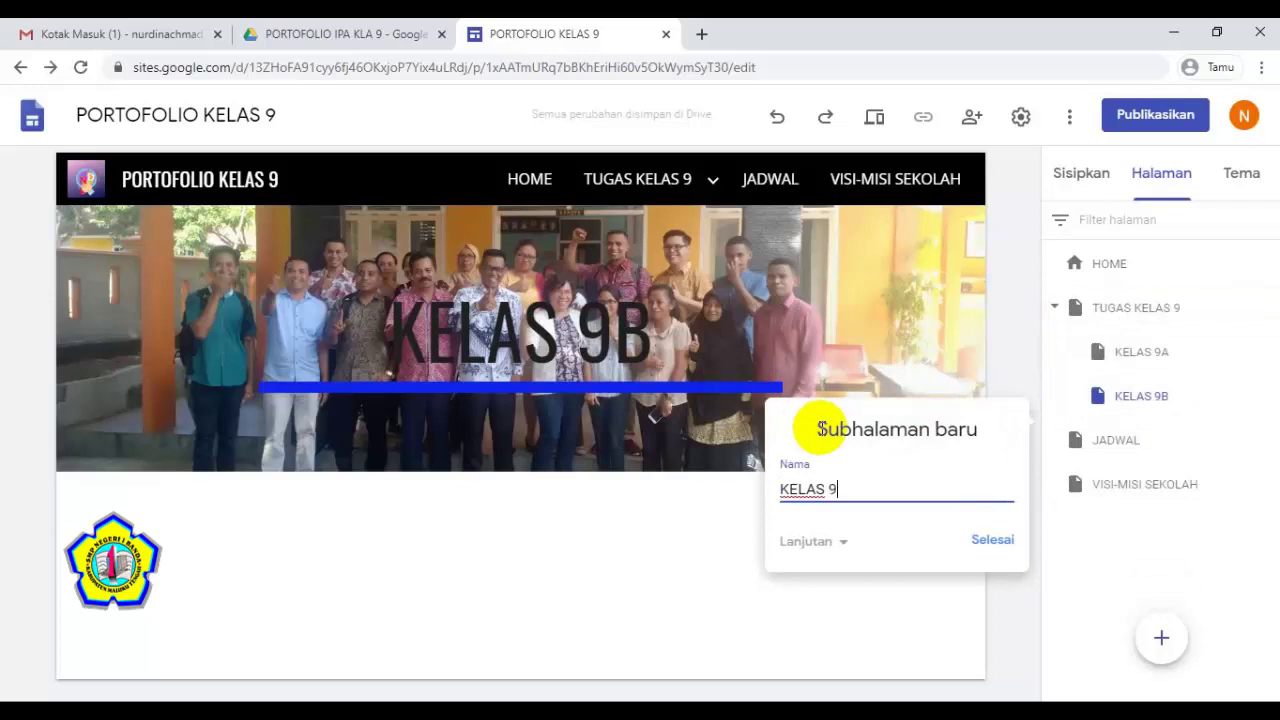
pyautogui.click(990, 540)
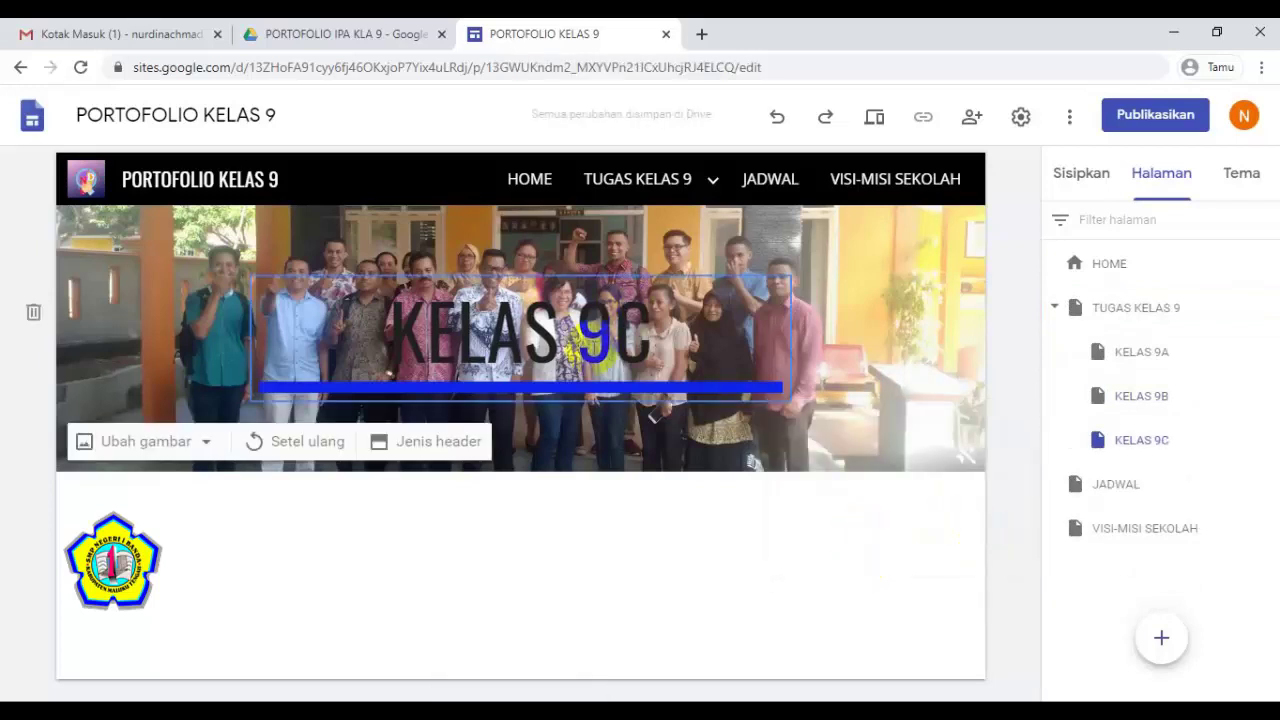
# Step: Go through the KELAS 9A, KELAS 9B and KELAS 9C subpages in the site navigation, plus the HOME and VISI-MISI SEKOLAH pages
pyautogui.click(1172, 355)
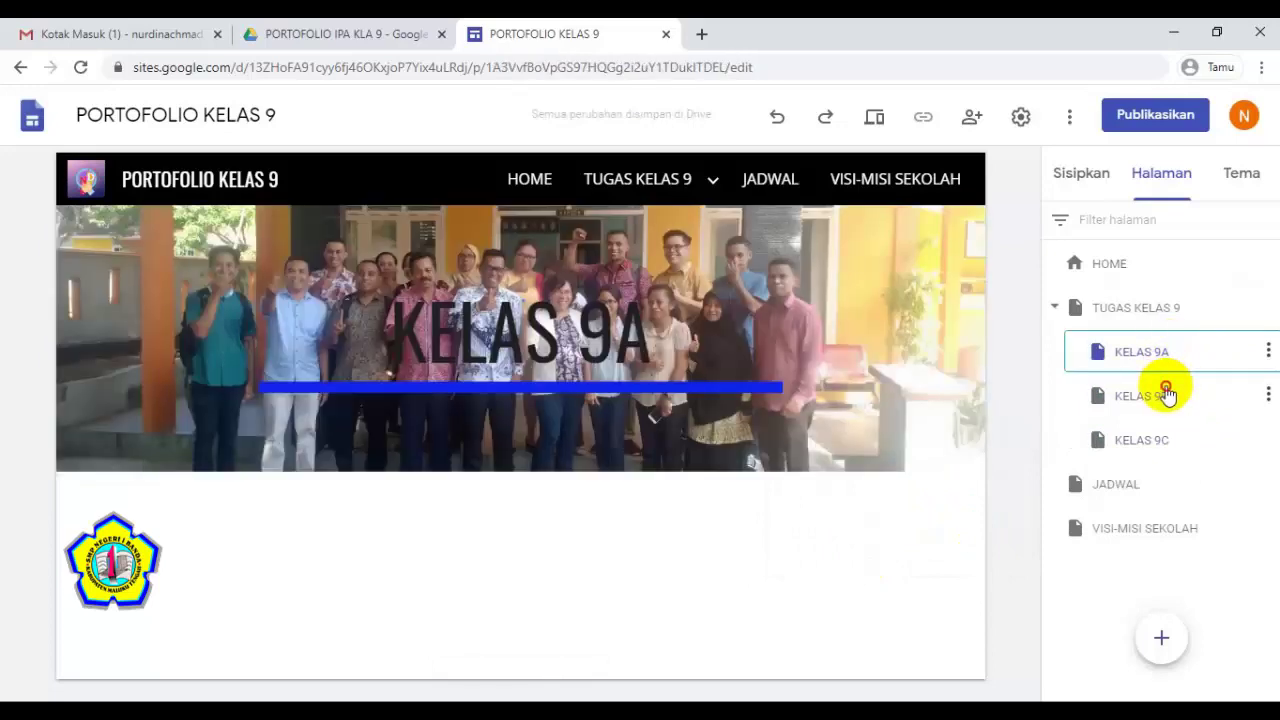
pyautogui.click(1164, 394)
pyautogui.click(711, 186)
pyautogui.click(711, 186)
pyautogui.click(711, 186)
pyautogui.click(648, 190)
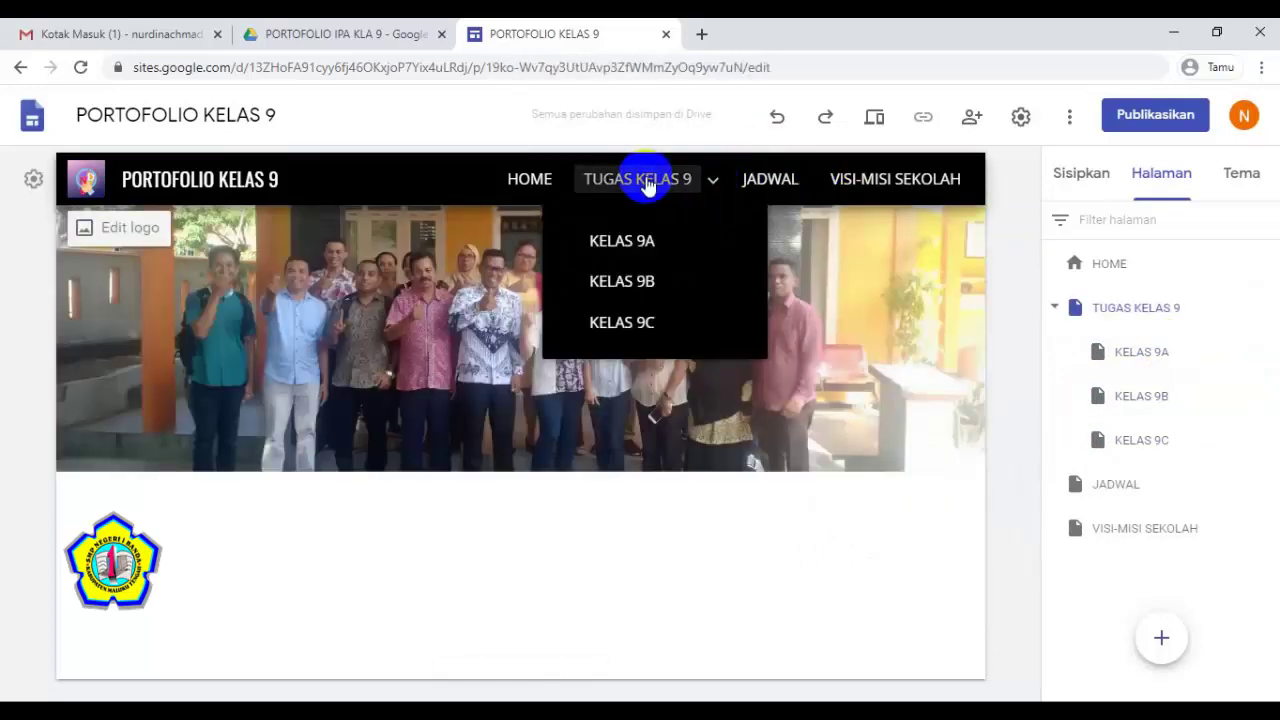
pyautogui.click(619, 245)
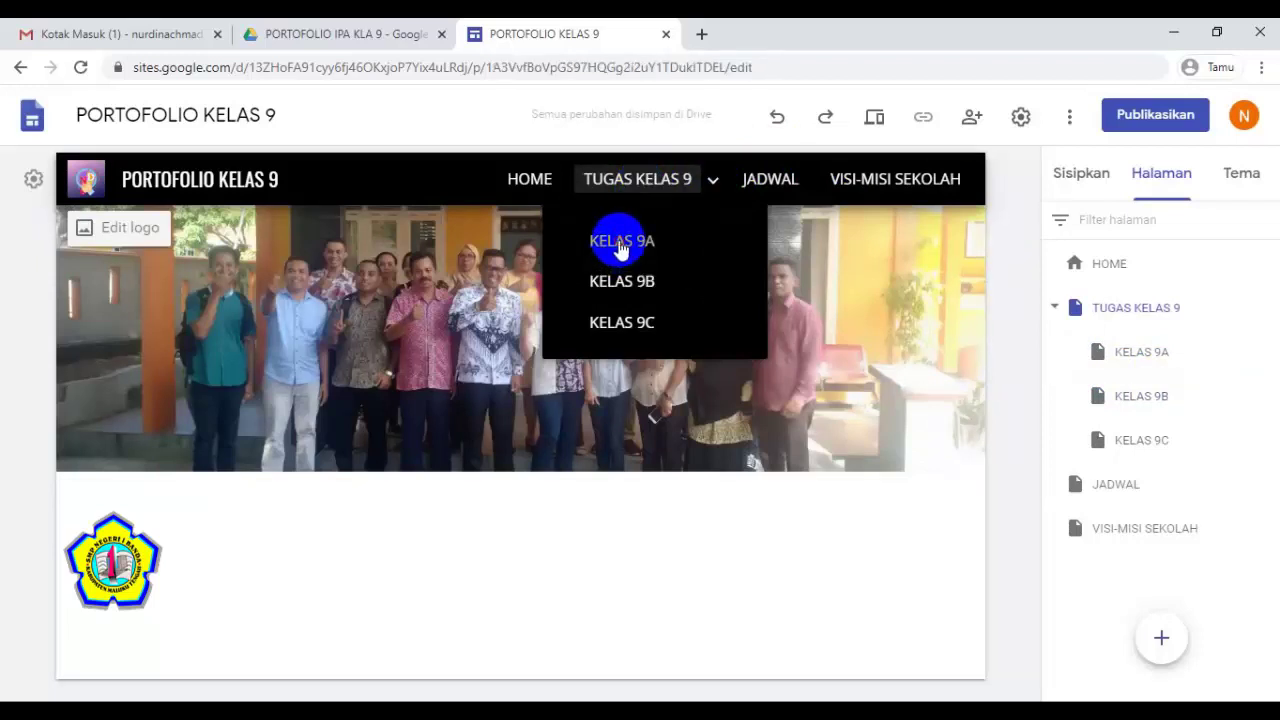
pyautogui.moveTo(660, 178)
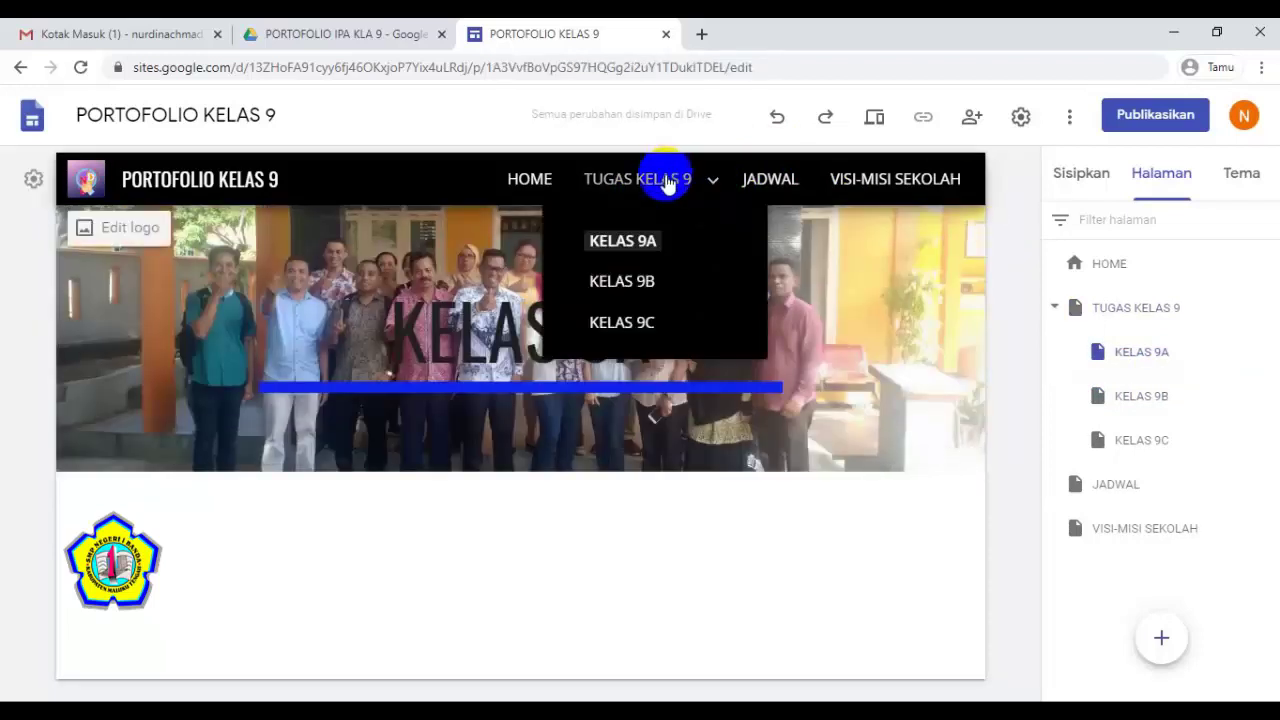
pyautogui.click(634, 284)
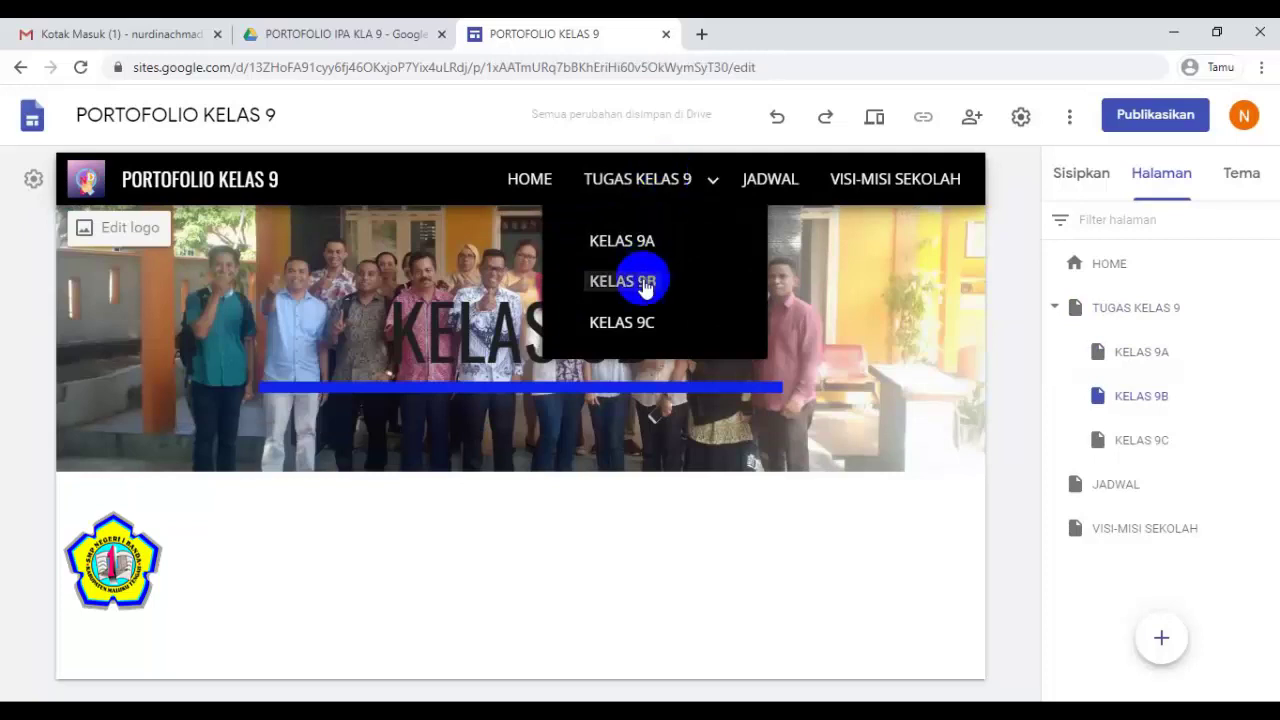
pyautogui.click(640, 323)
pyautogui.click(674, 180)
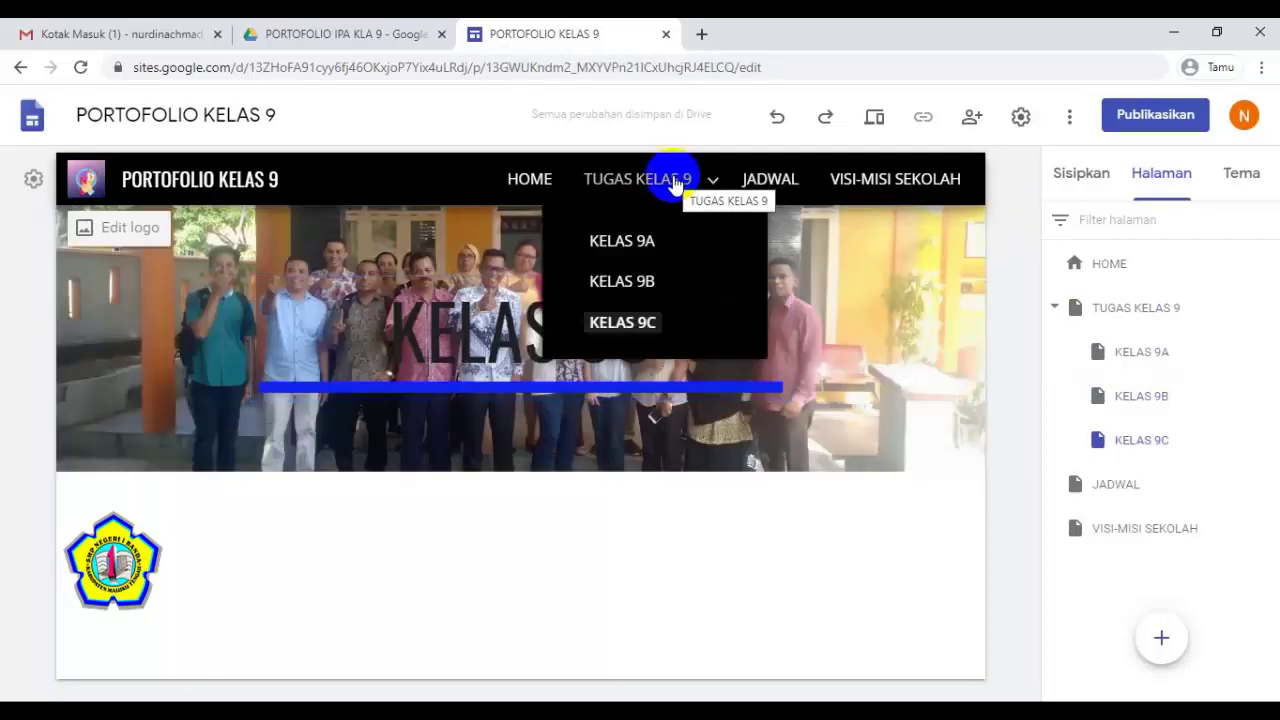
pyautogui.click(623, 283)
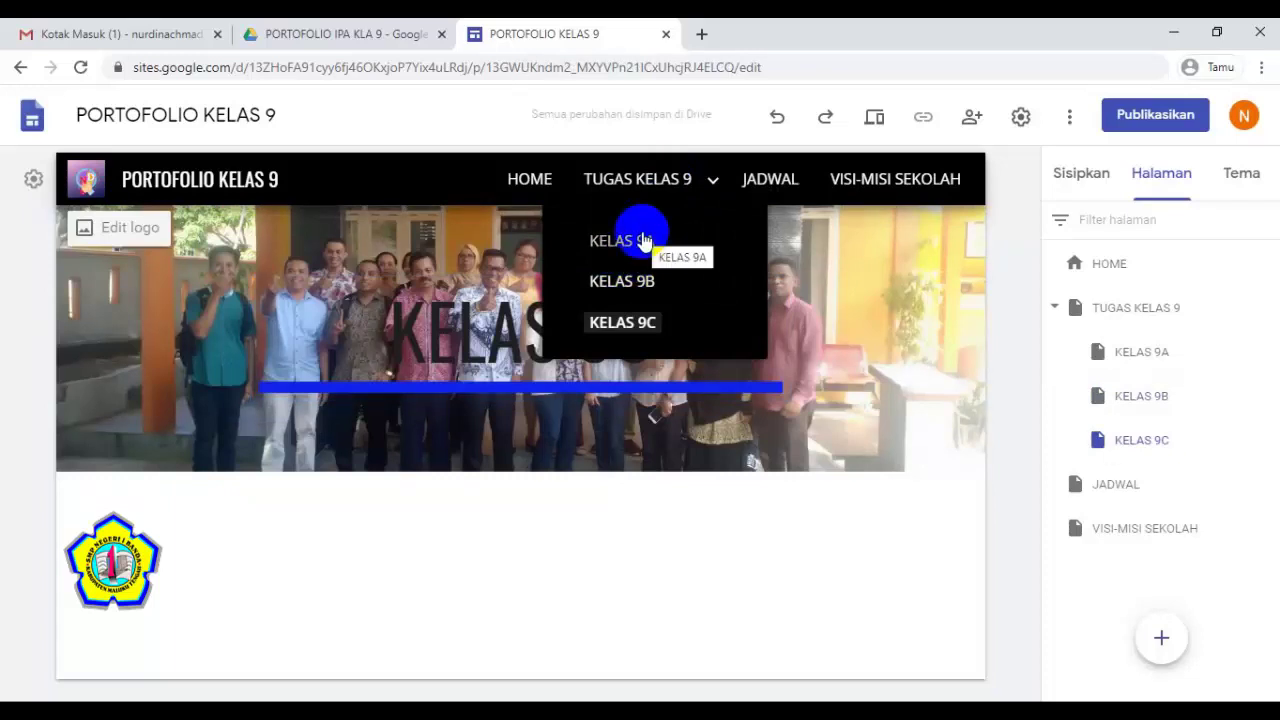
pyautogui.click(900, 182)
pyautogui.click(529, 175)
pyautogui.click(920, 195)
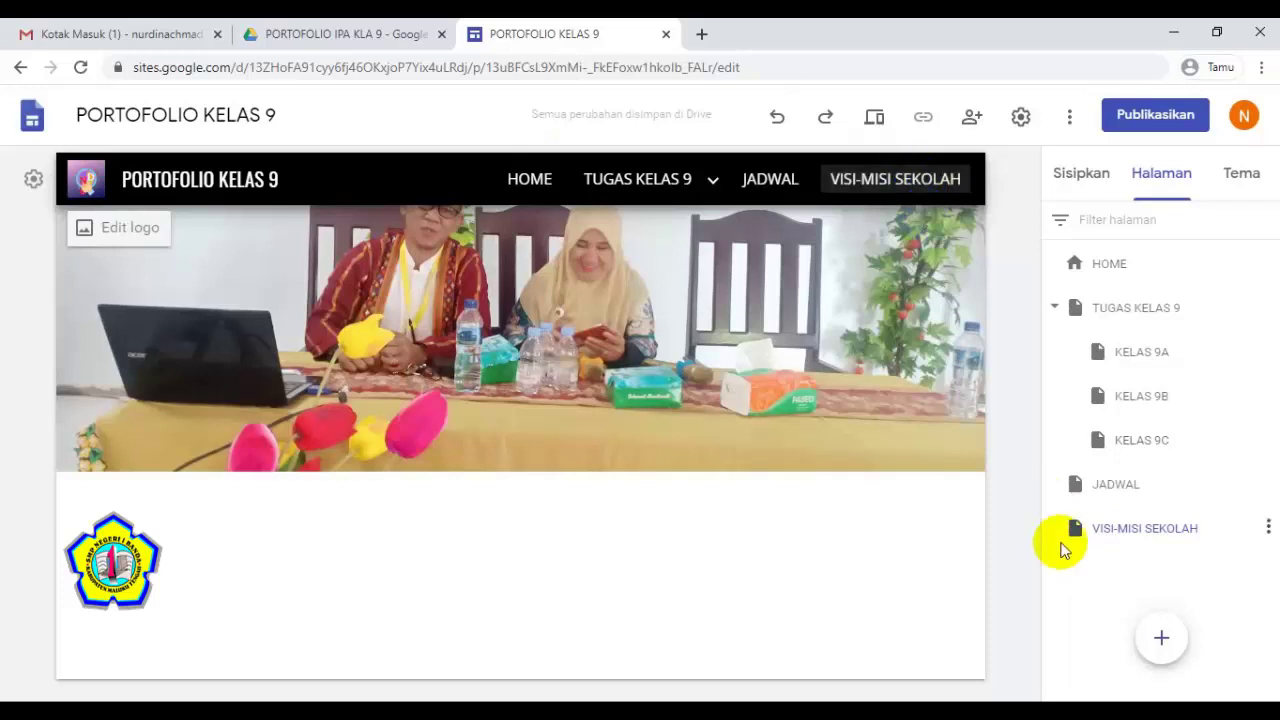
# Step: Add a subpage named "INOVATOR" under TUGAS KELAS 9 and move it to the top level below VISI-MISI SEKOLAH
pyautogui.click(1162, 634)
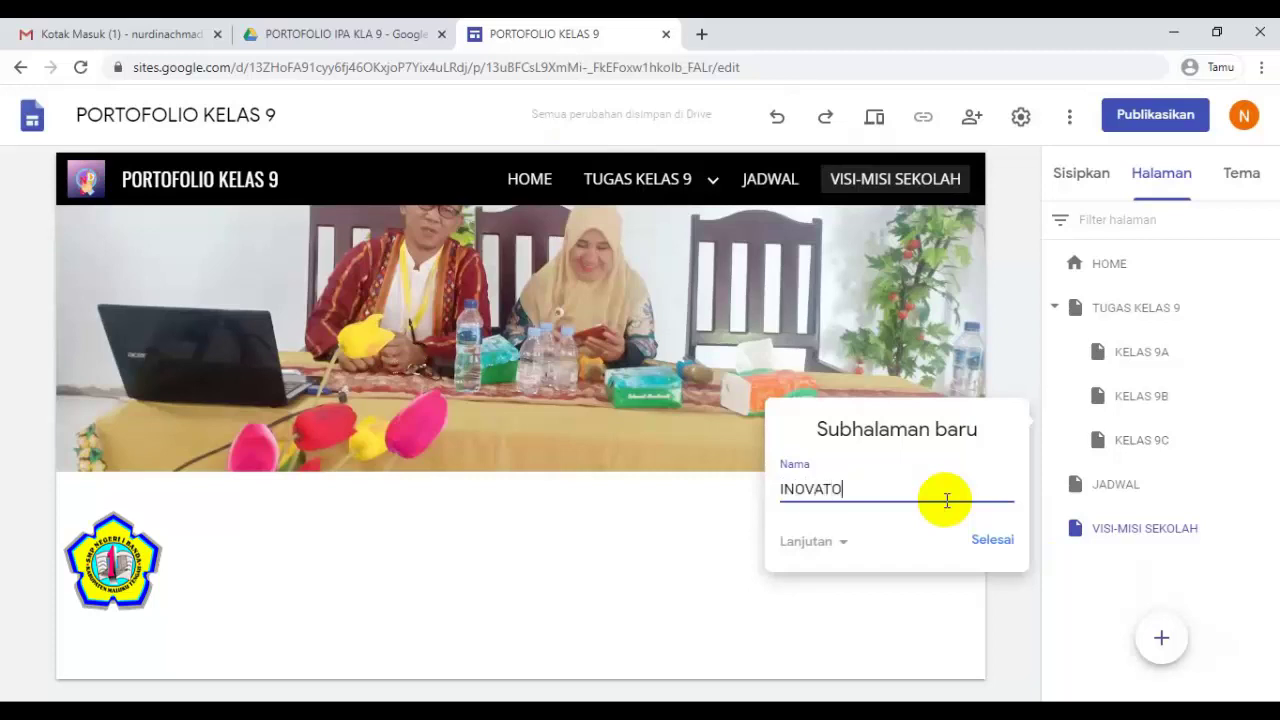
pyautogui.click(991, 538)
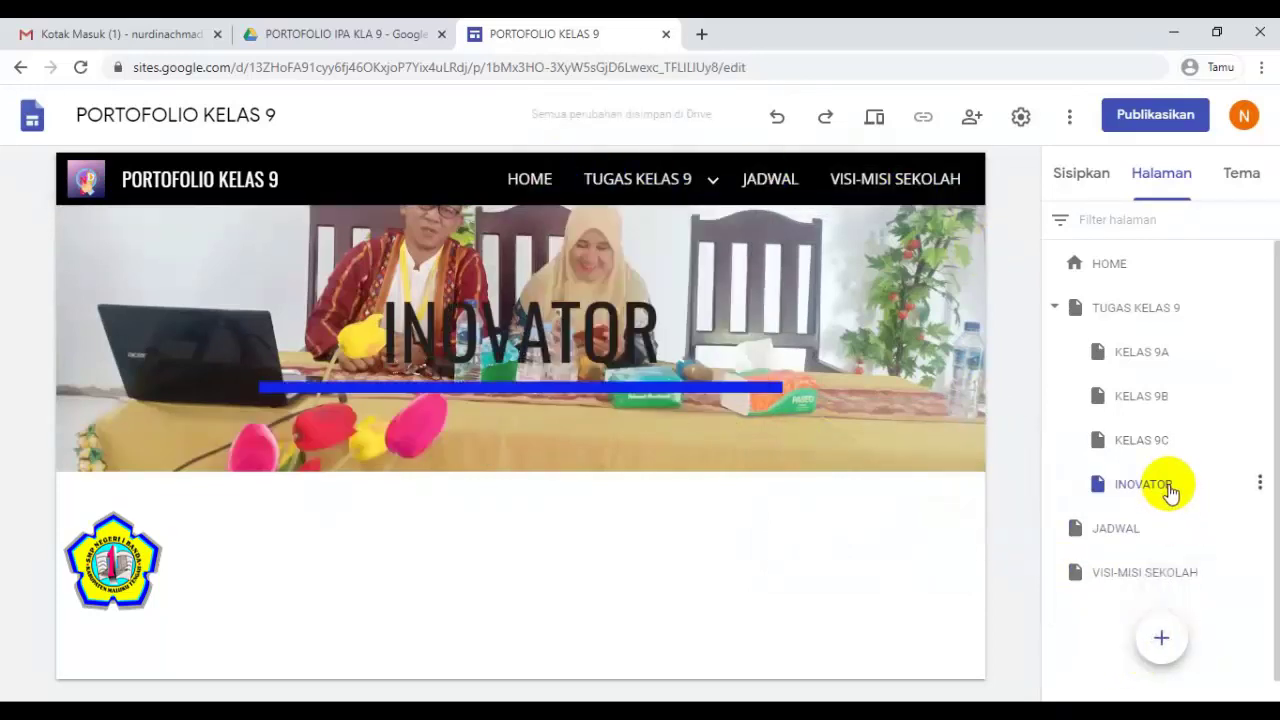
pyautogui.moveTo(1167, 486)
pyautogui.mouseDown()
pyautogui.moveTo(1134, 563)
pyautogui.moveTo(1148, 488)
pyautogui.mouseUp()
pyautogui.moveTo(651, 177)
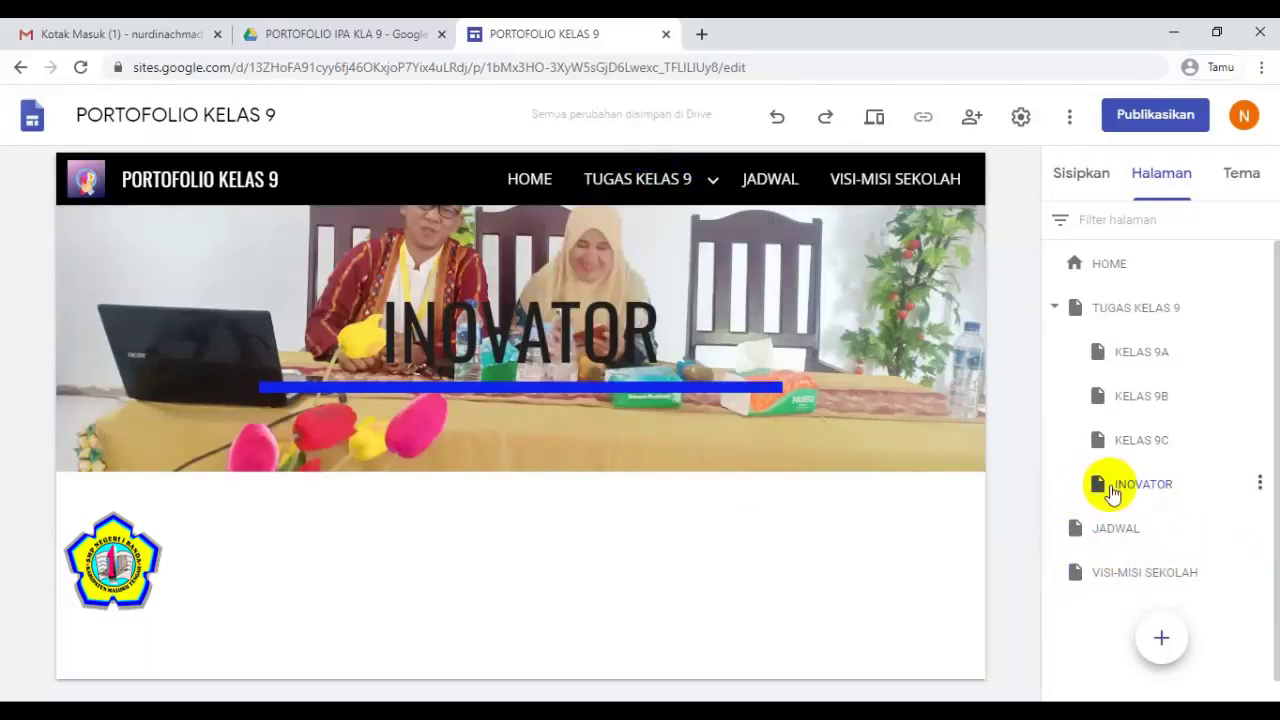
pyautogui.moveTo(1112, 497); pyautogui.dragTo(1097, 601)
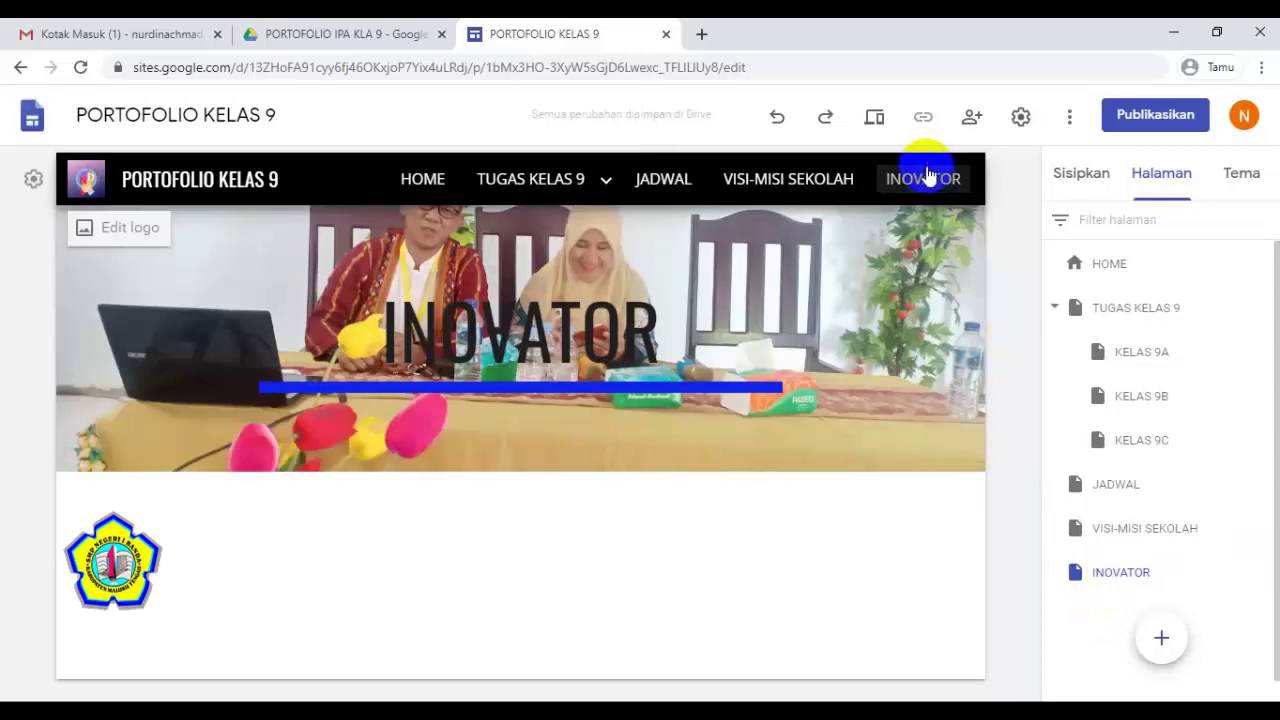
# Step: Delete the INOVATOR title text box from the INOVATOR page header
pyautogui.click(700, 285)
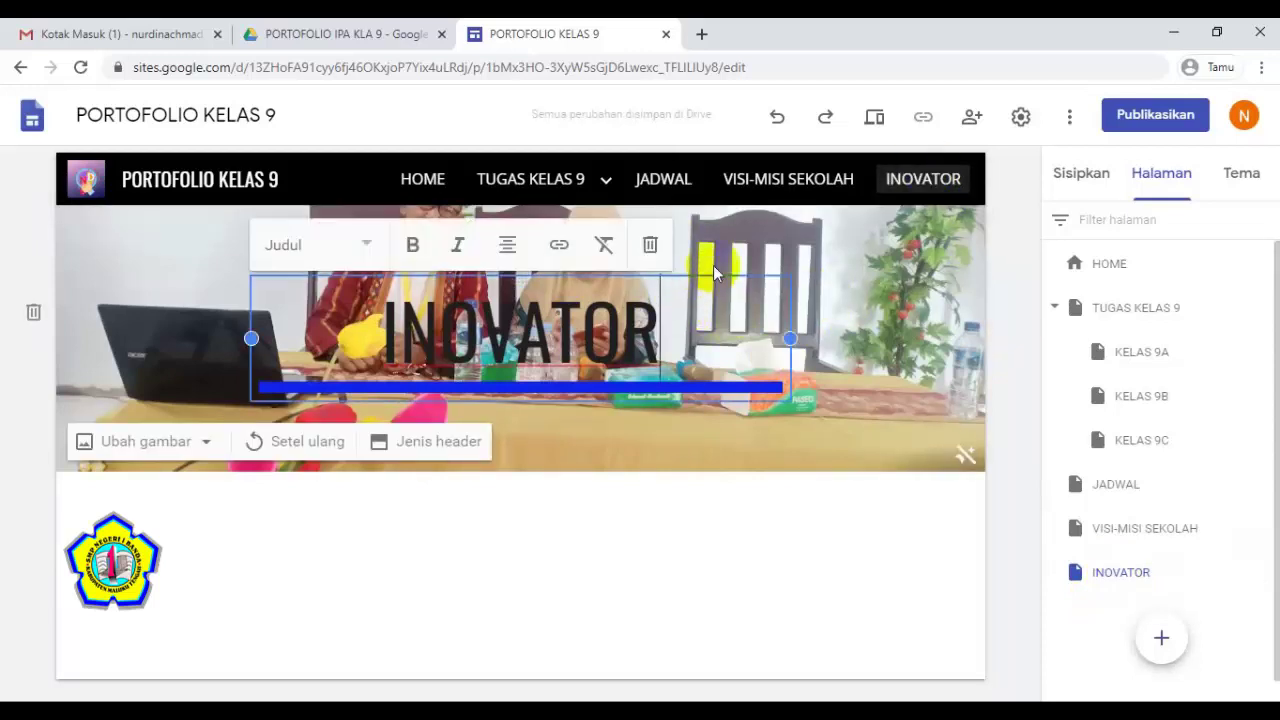
pyautogui.click(649, 247)
pyautogui.click(190, 380)
# Step: Replace the INOVATOR header image with the uploaded picture "WhatsApp Image 2020-06-02 at 13.09.43" and turn off its readability adjustment
pyautogui.click(137, 446)
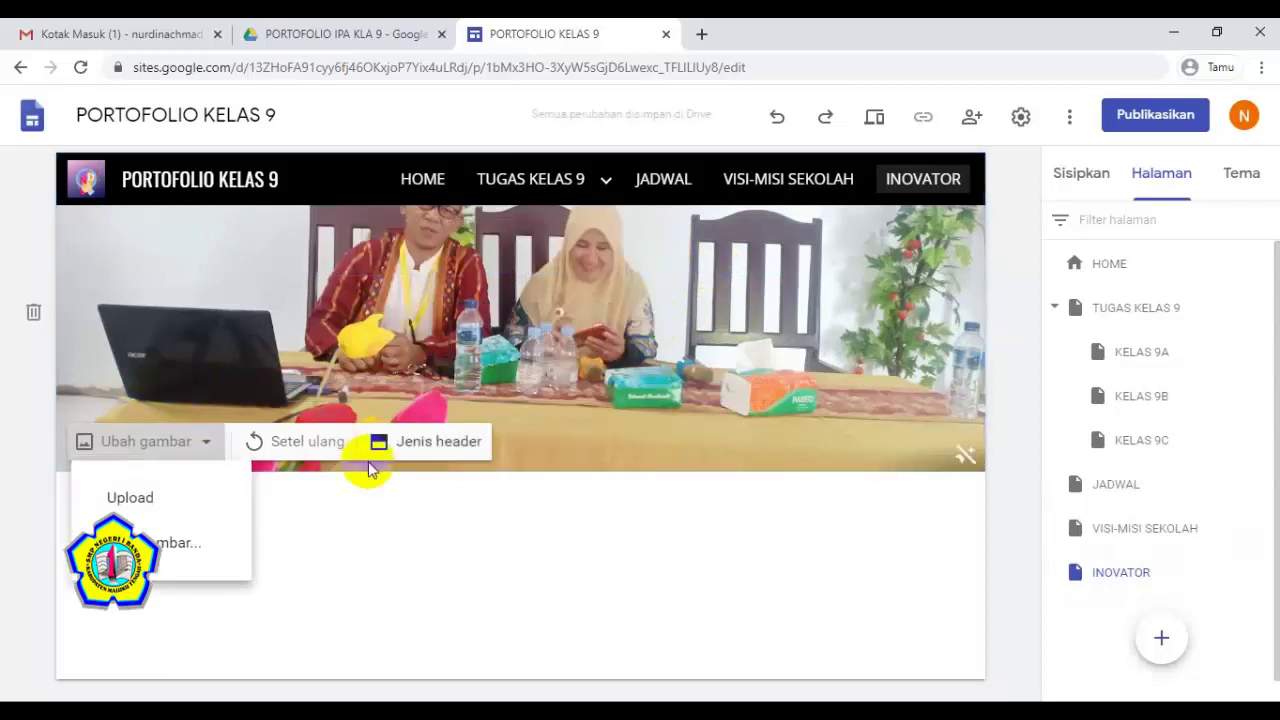
pyautogui.click(125, 498)
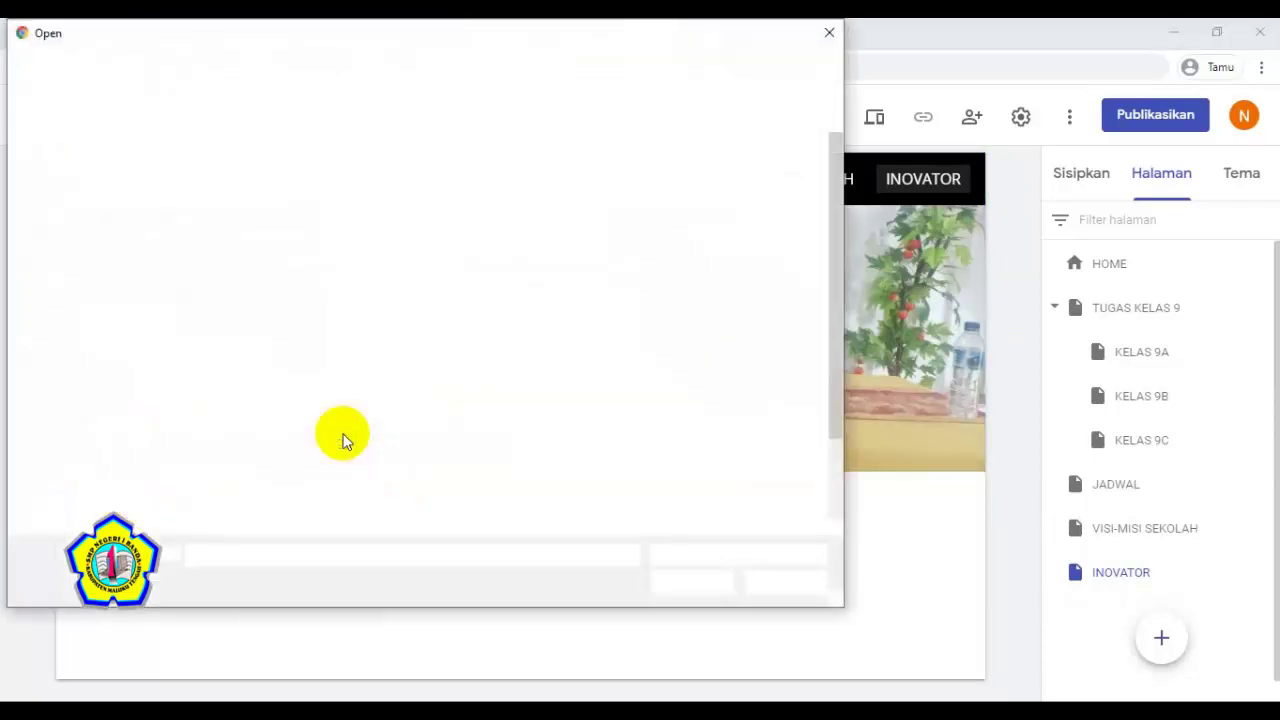
pyautogui.scroll(-3, 418, 318)
pyautogui.scroll(-15, 418, 318)
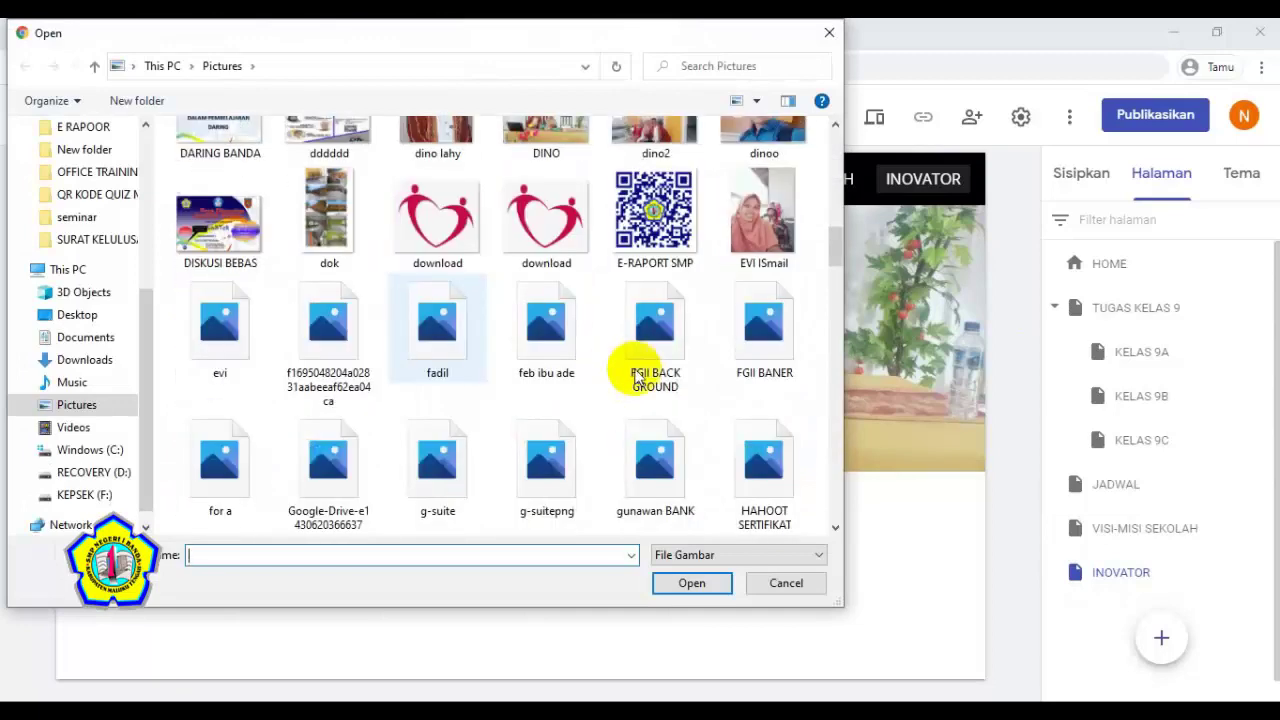
pyautogui.scroll(-5, 637, 368)
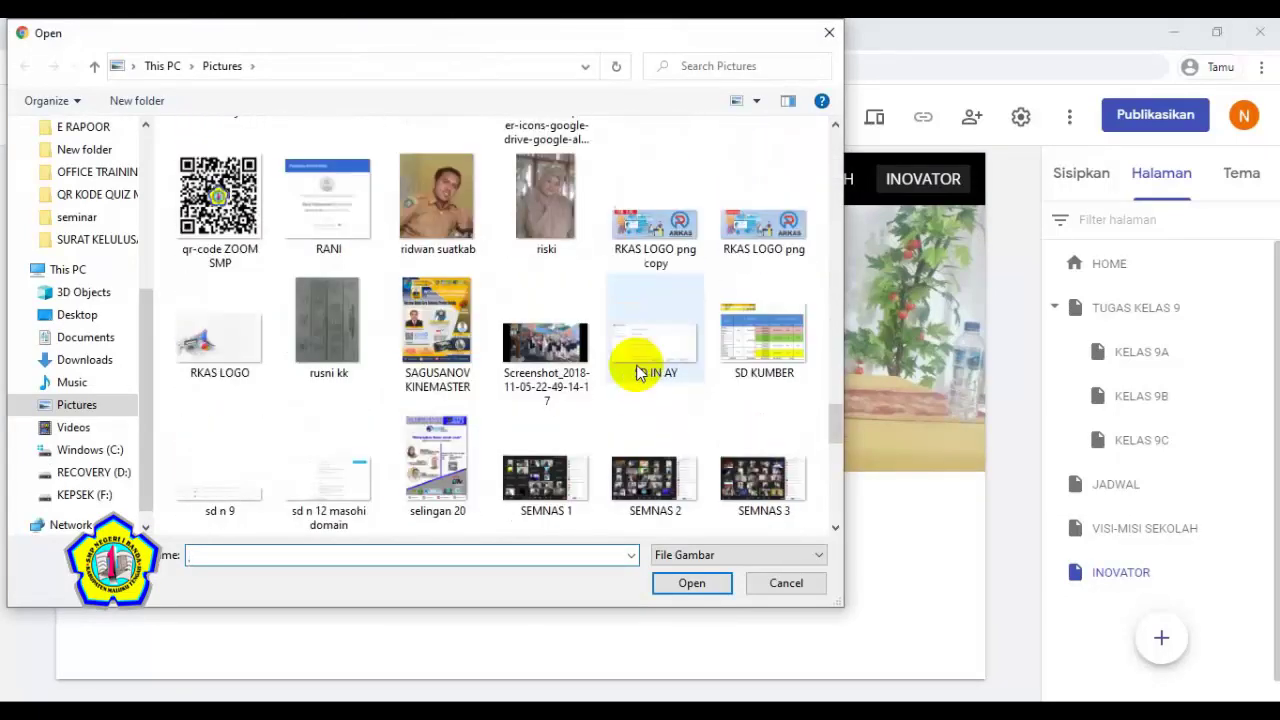
pyautogui.scroll(-8, 637, 368)
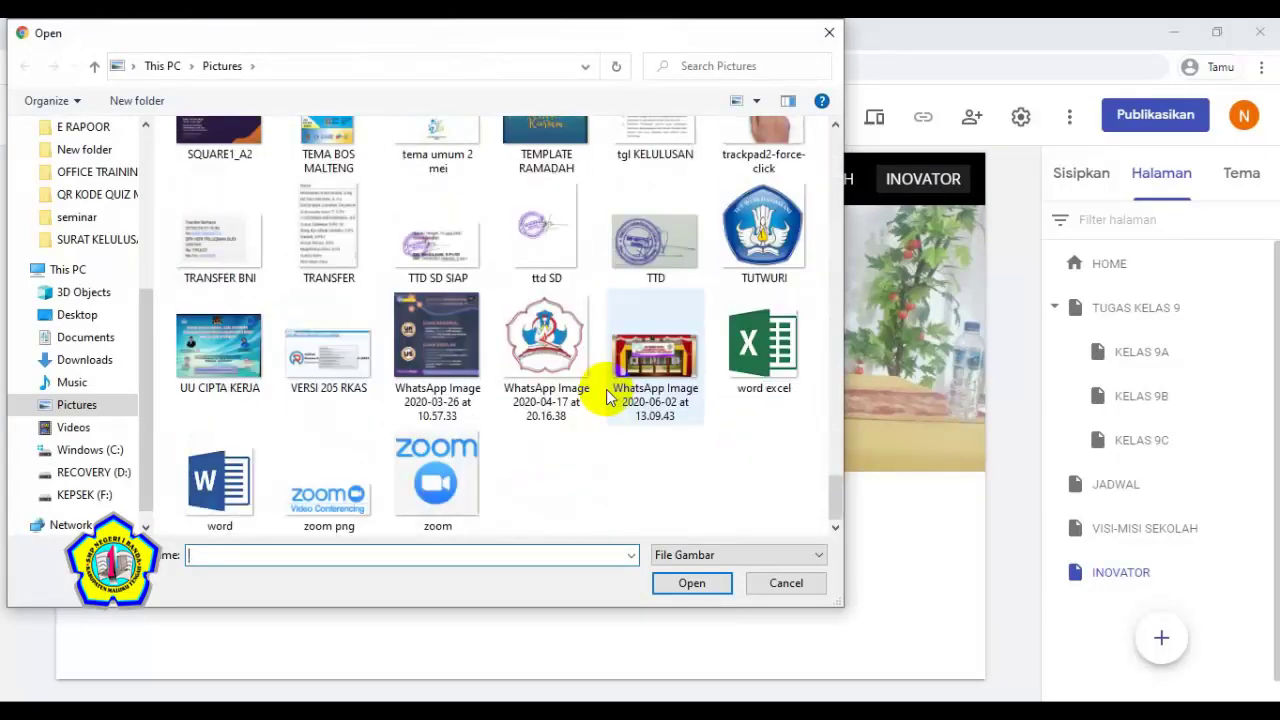
pyautogui.click(640, 400)
pyautogui.click(668, 583)
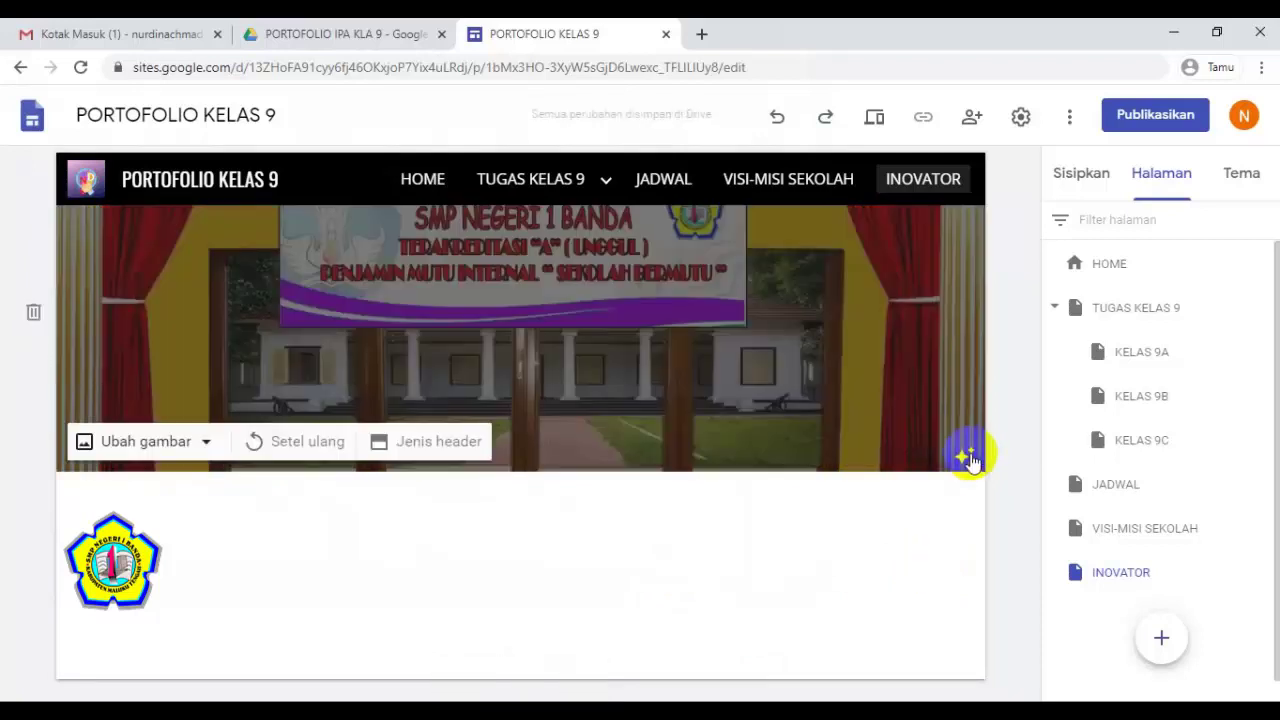
pyautogui.click(660, 188)
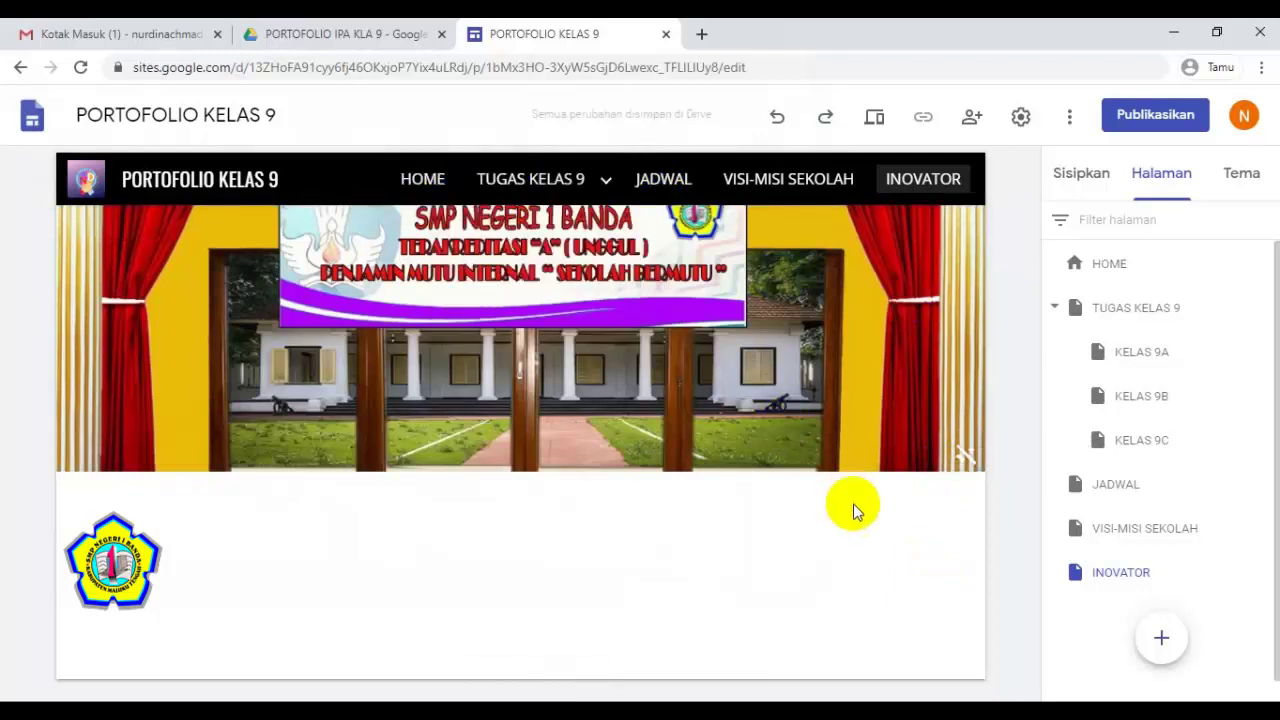
# Step: Insert the layout with one image beside a heading and text below the header on the HOME page
pyautogui.click(441, 186)
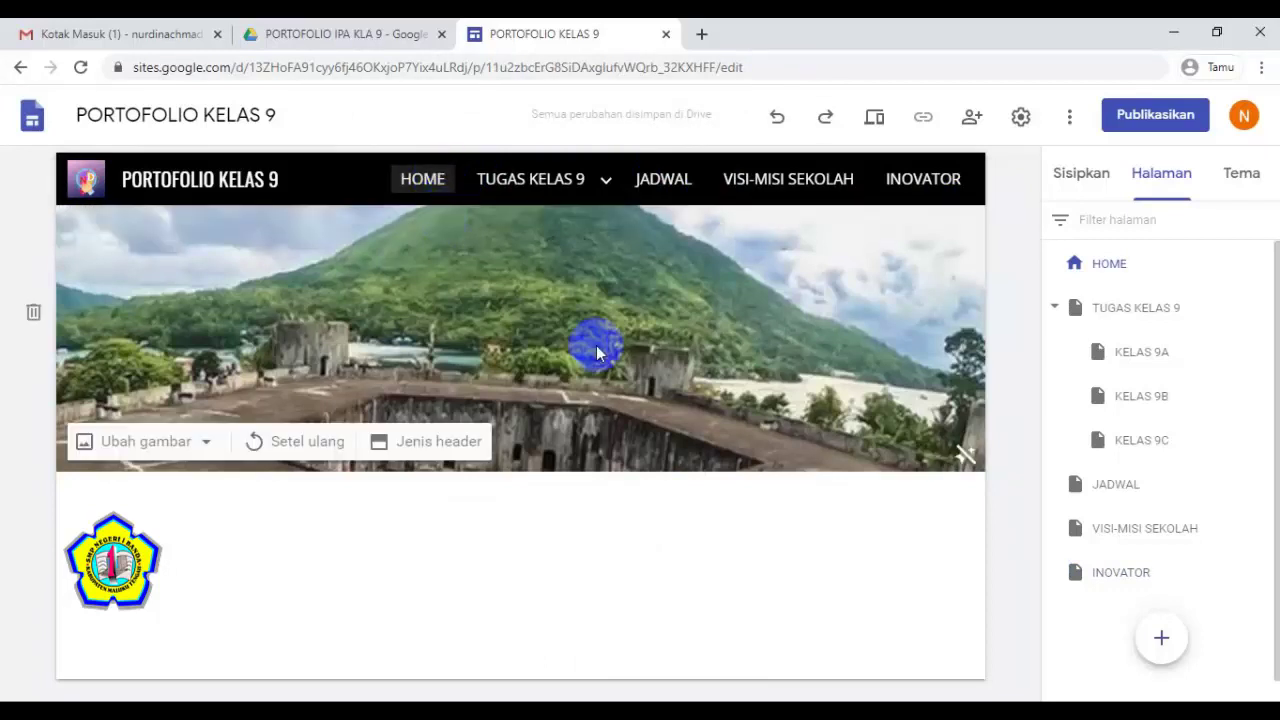
pyautogui.click(1068, 172)
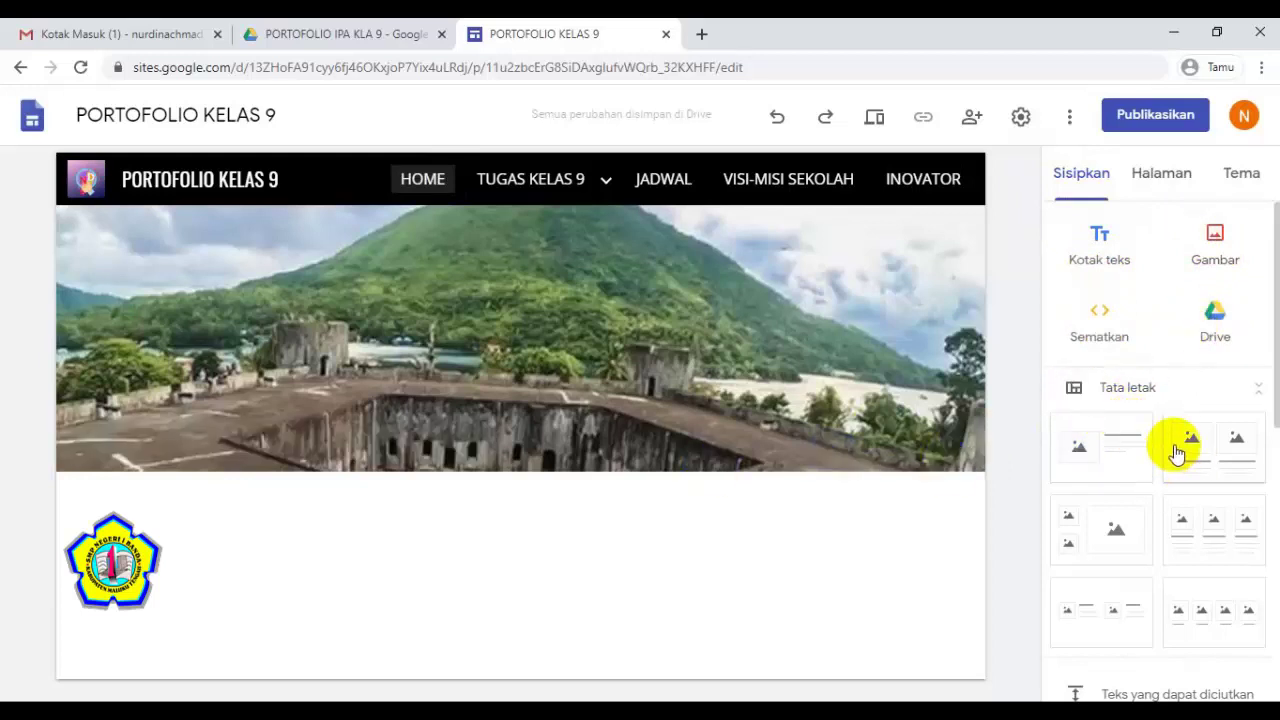
pyautogui.scroll(-1, 1176, 455)
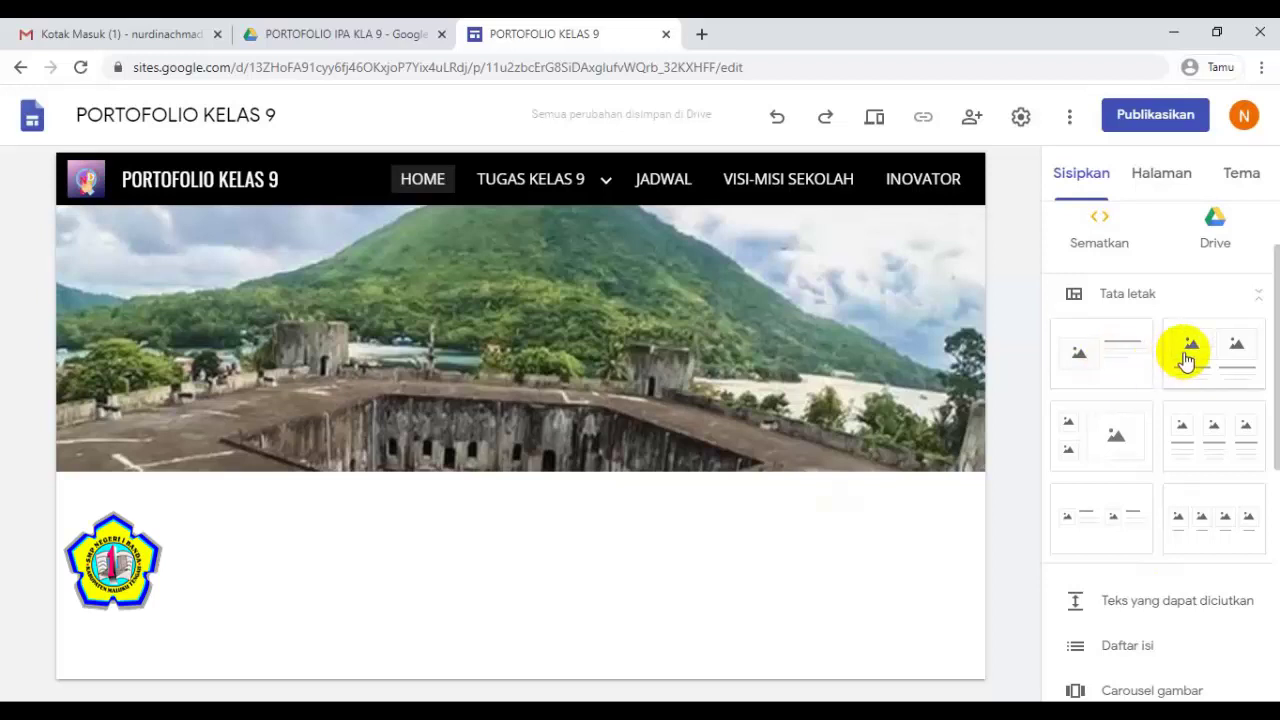
pyautogui.click(1122, 348)
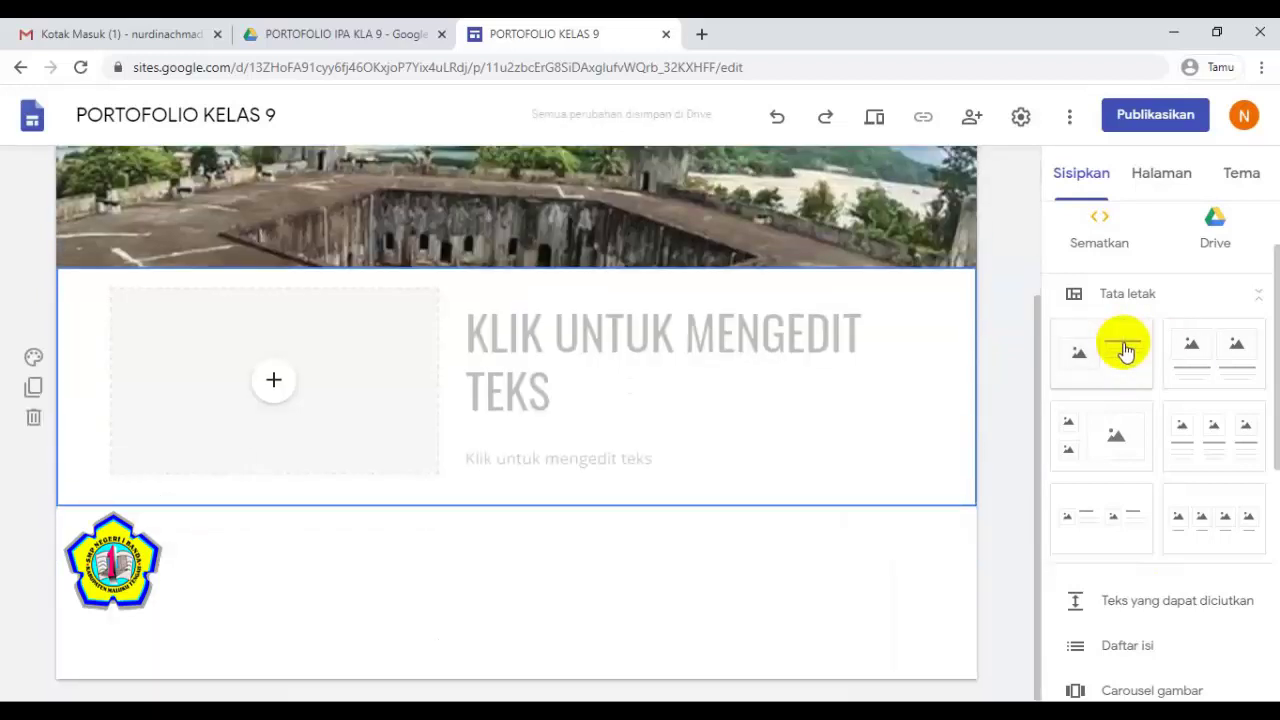
# Step: Enter "SELAMAT DATANG" as the heading of the new layout section on the HOME page
pyautogui.click(559, 351)
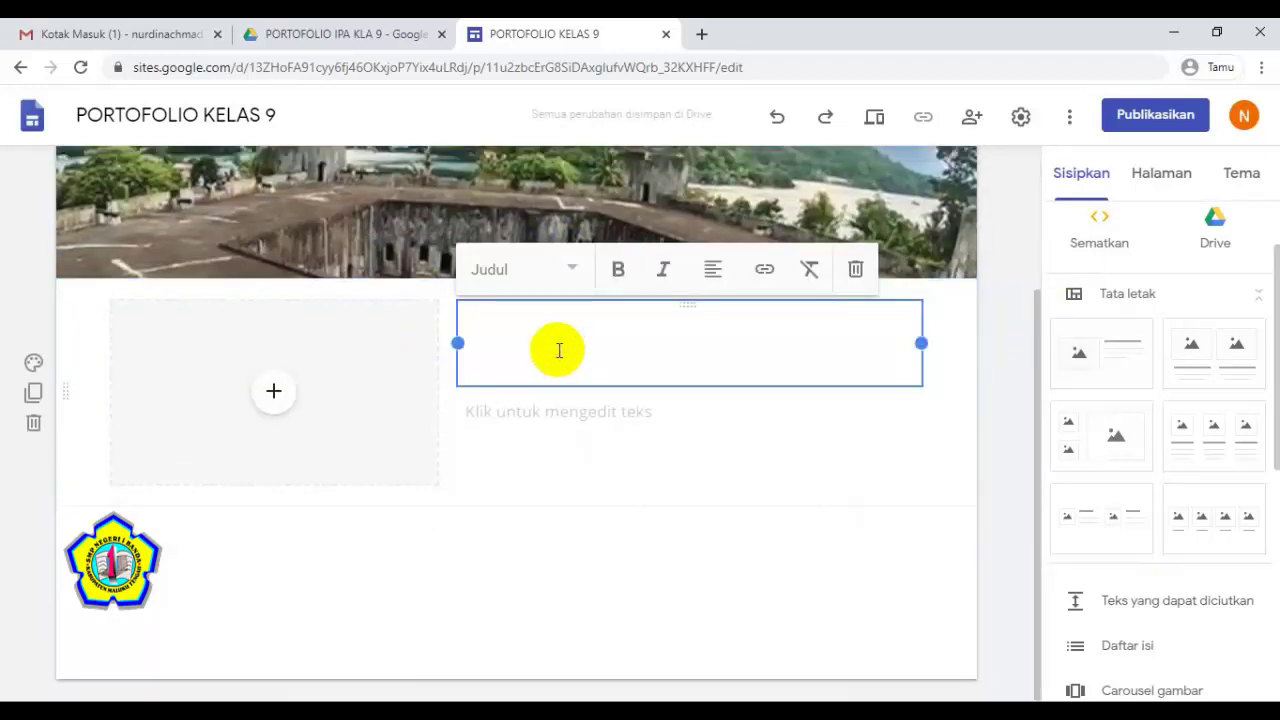
pyautogui.write('SELAMAT')
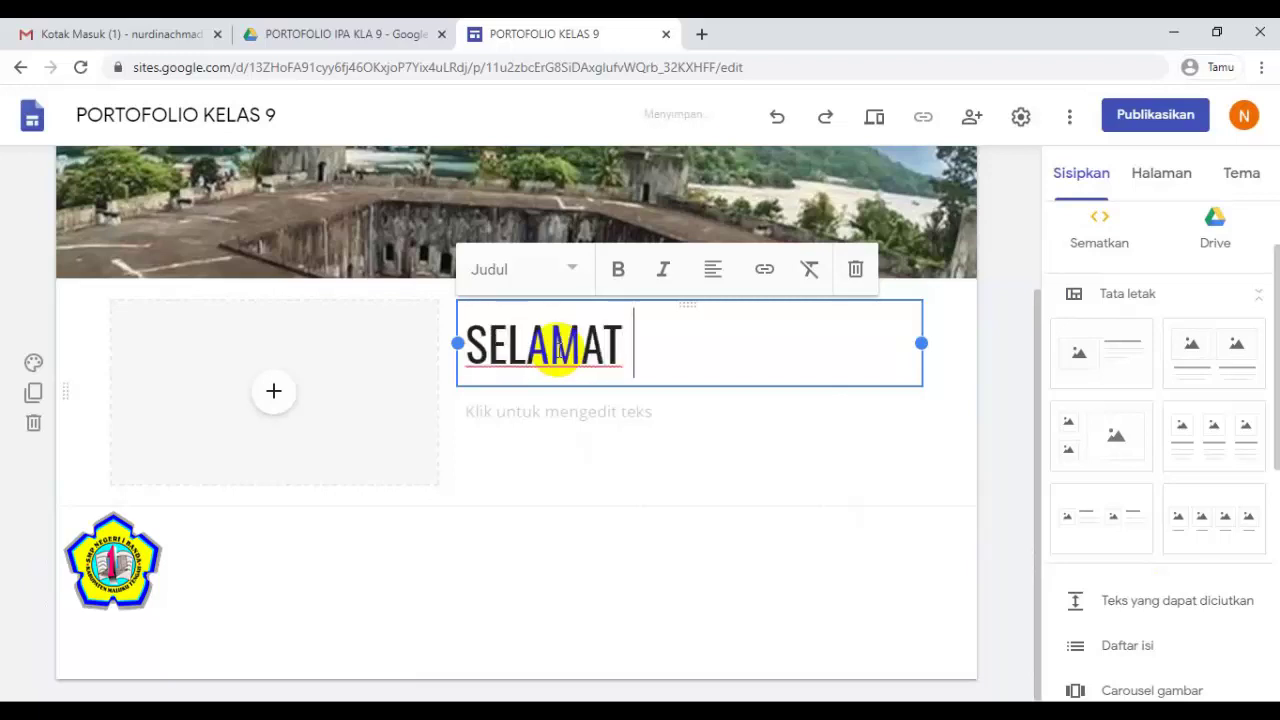
pyautogui.write(' DATANG')
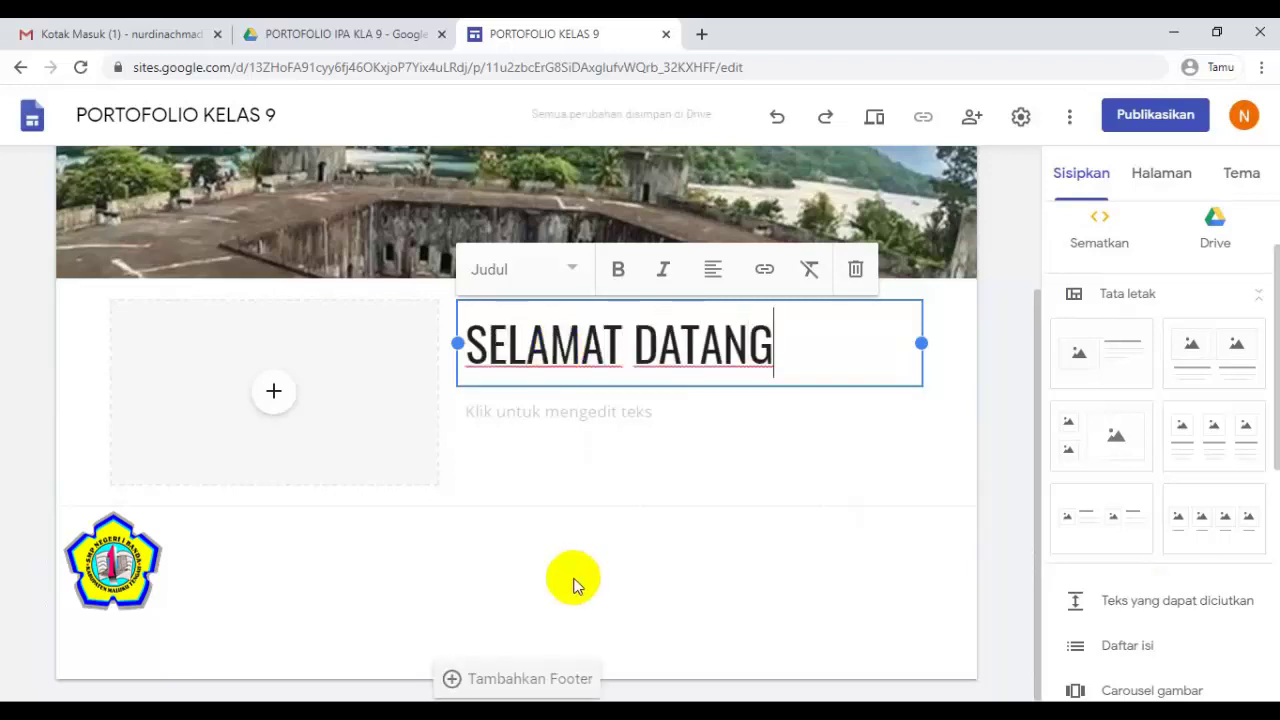
pyautogui.click(571, 412)
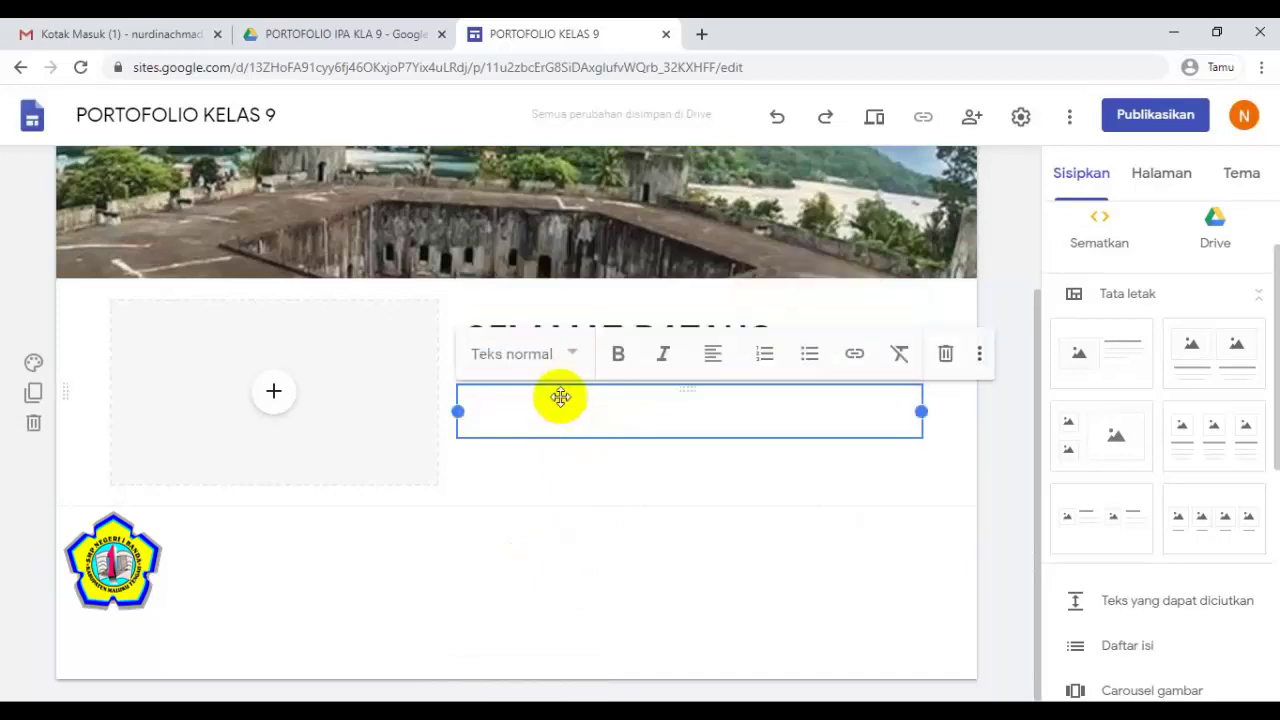
# Step: Review the image placeholder's insert options and the image picker's URL, Google image search, photo and Google Drive sources
pyautogui.click(274, 391)
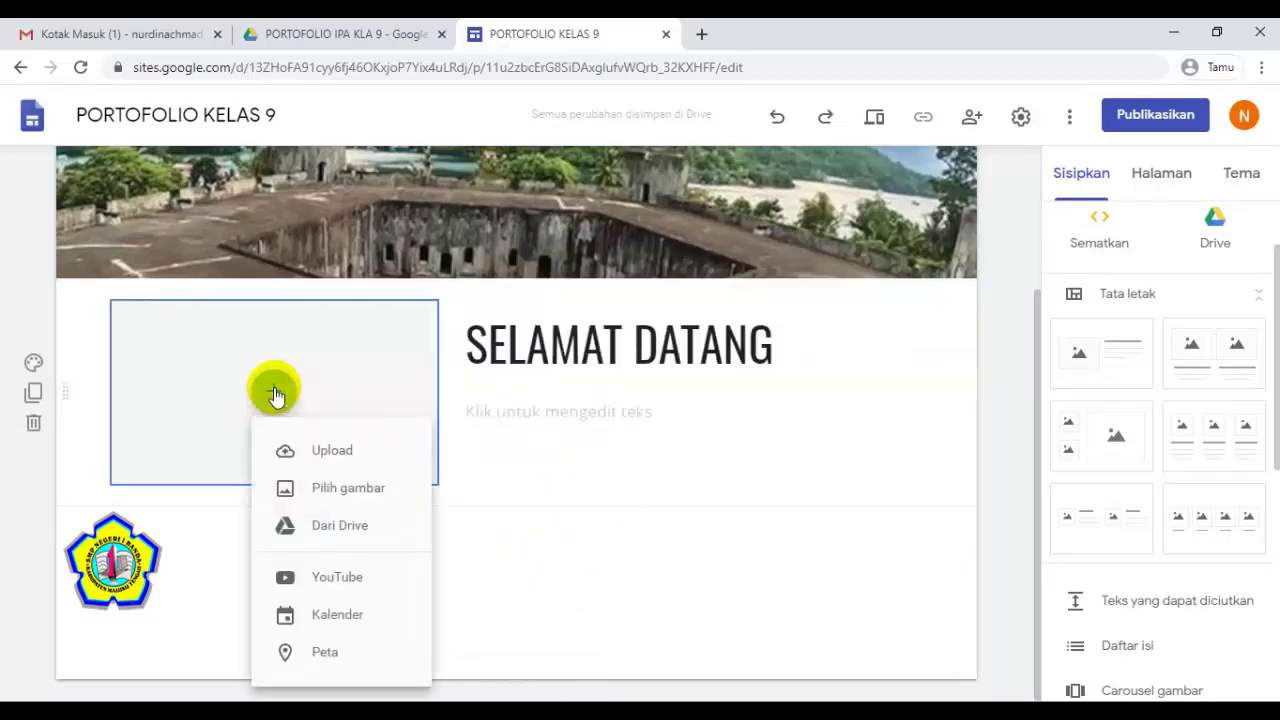
pyautogui.click(276, 395)
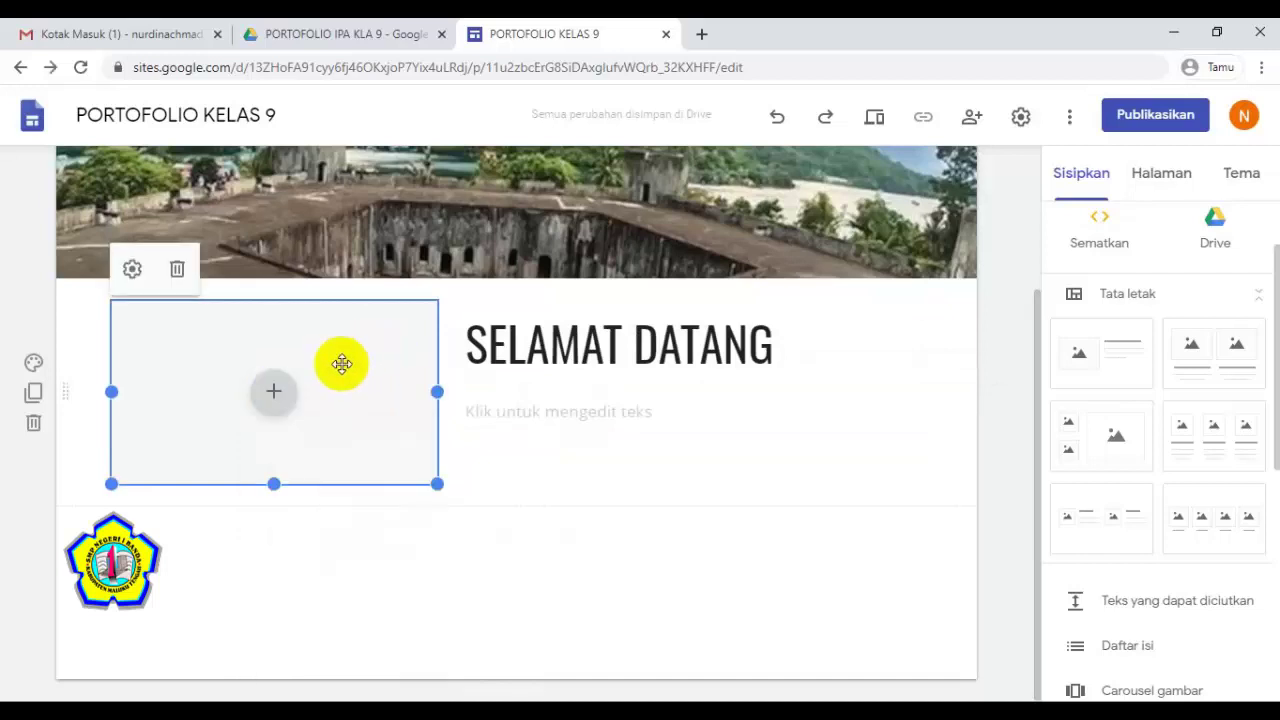
pyautogui.click(274, 392)
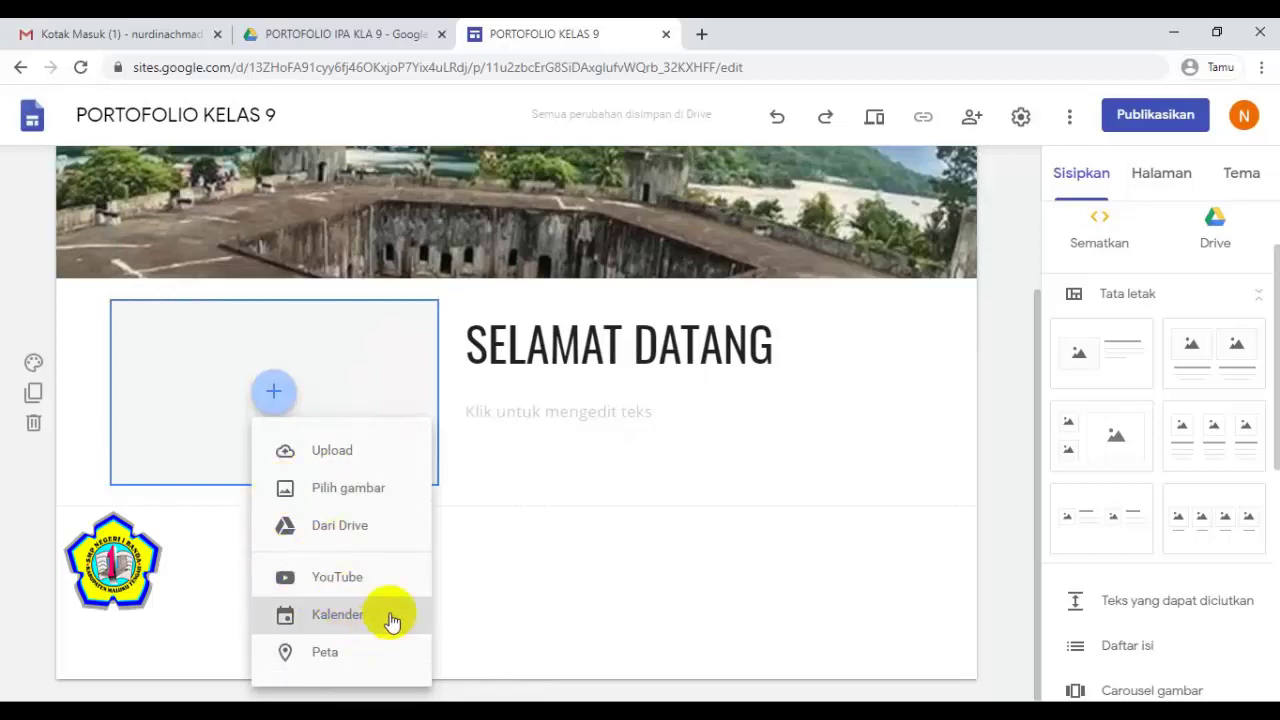
pyautogui.click(315, 490)
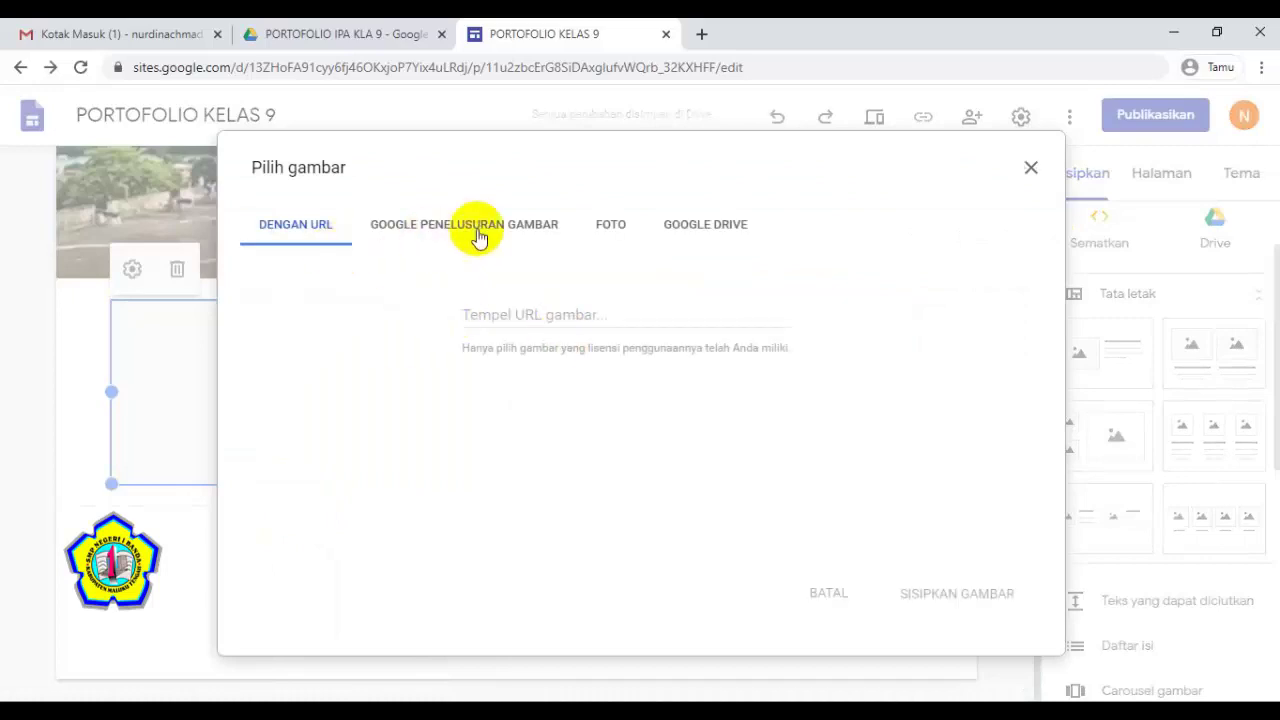
pyautogui.click(627, 240)
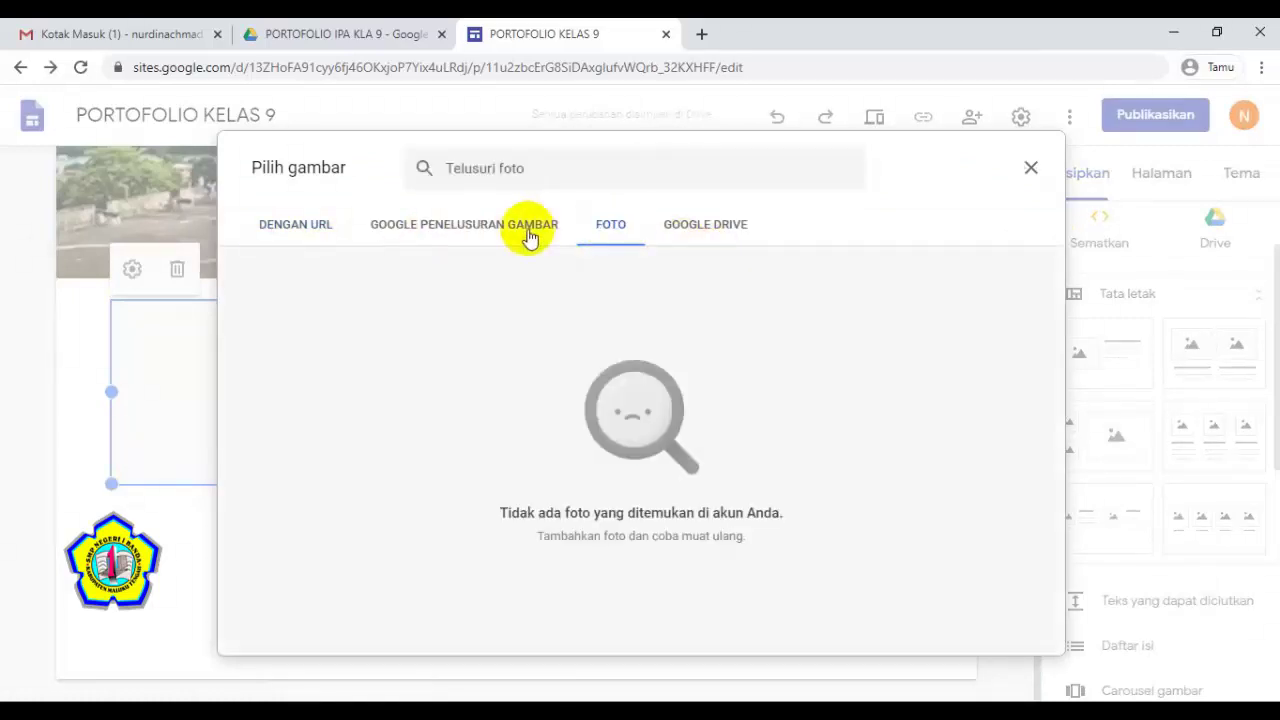
pyautogui.click(288, 228)
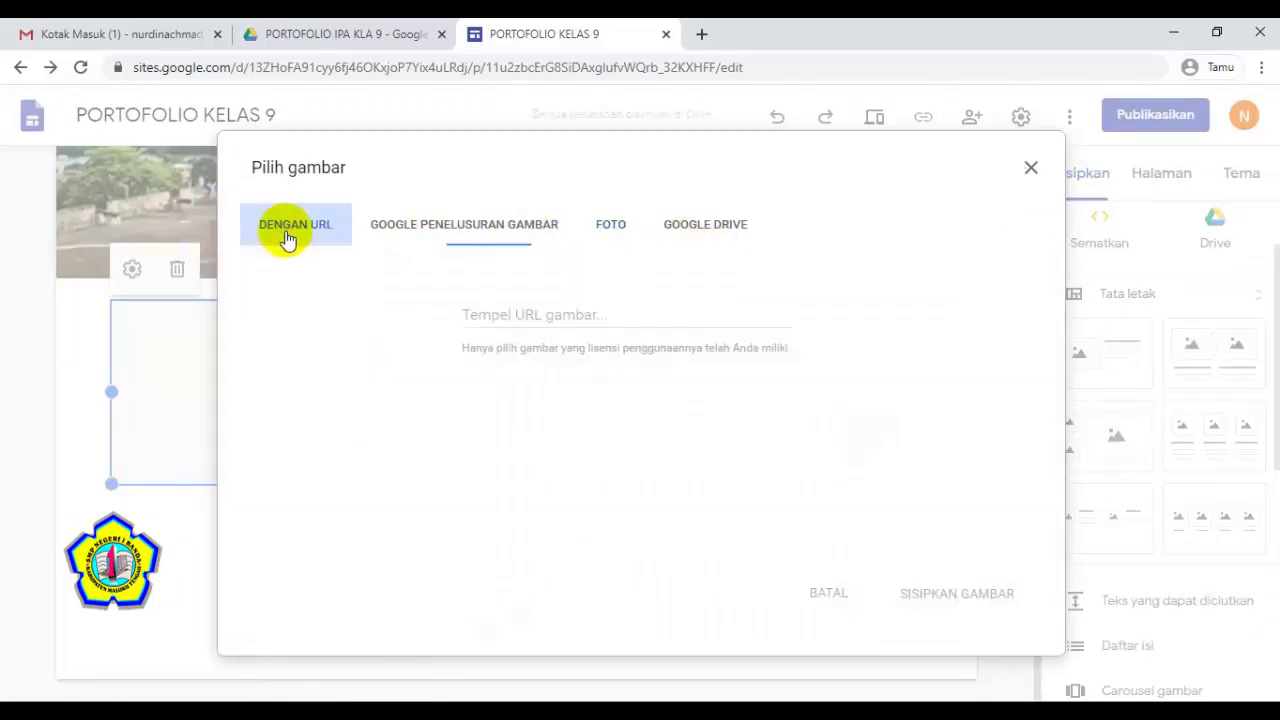
pyautogui.click(474, 233)
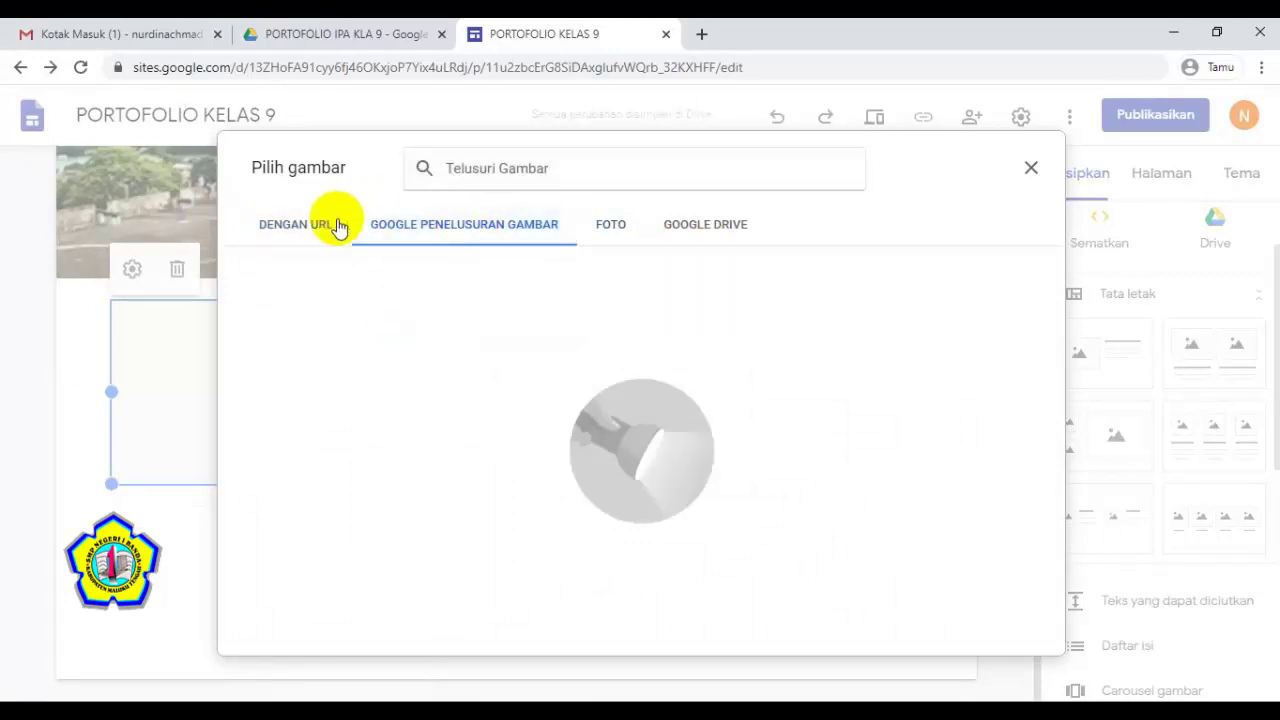
pyautogui.click(307, 232)
pyautogui.click(706, 230)
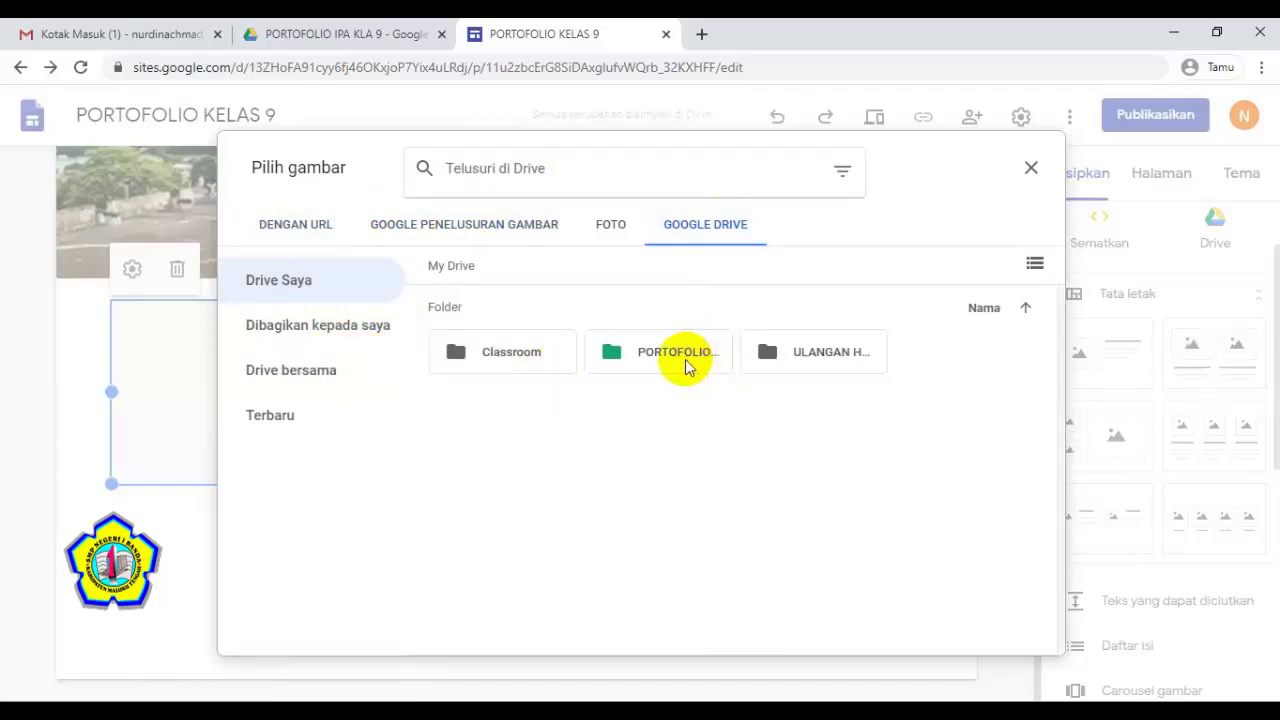
pyautogui.click(1031, 167)
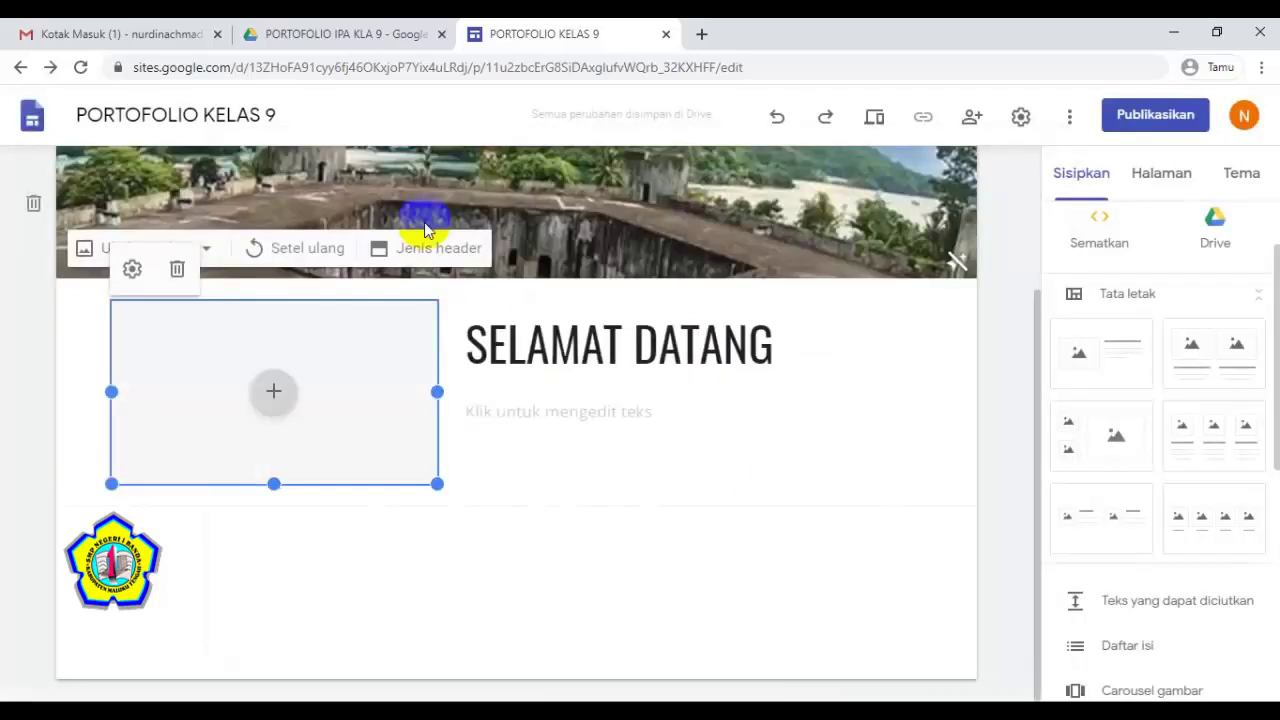
pyautogui.click(271, 391)
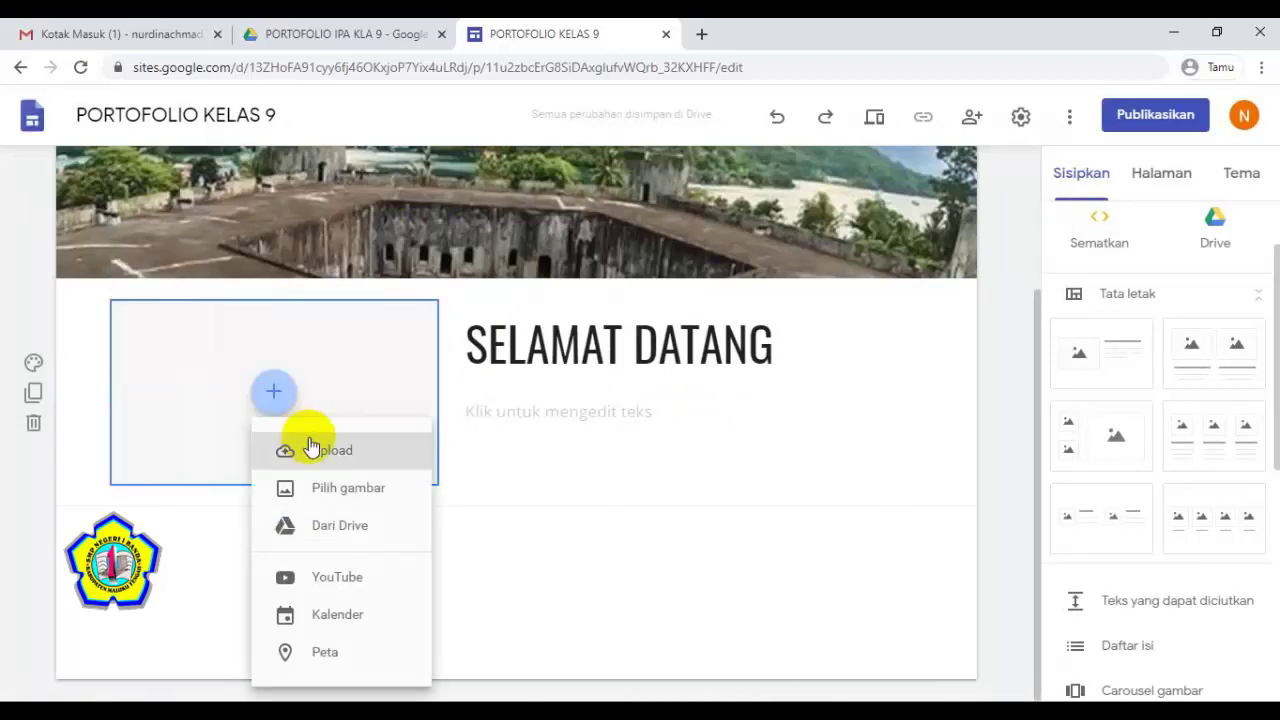
pyautogui.click(300, 488)
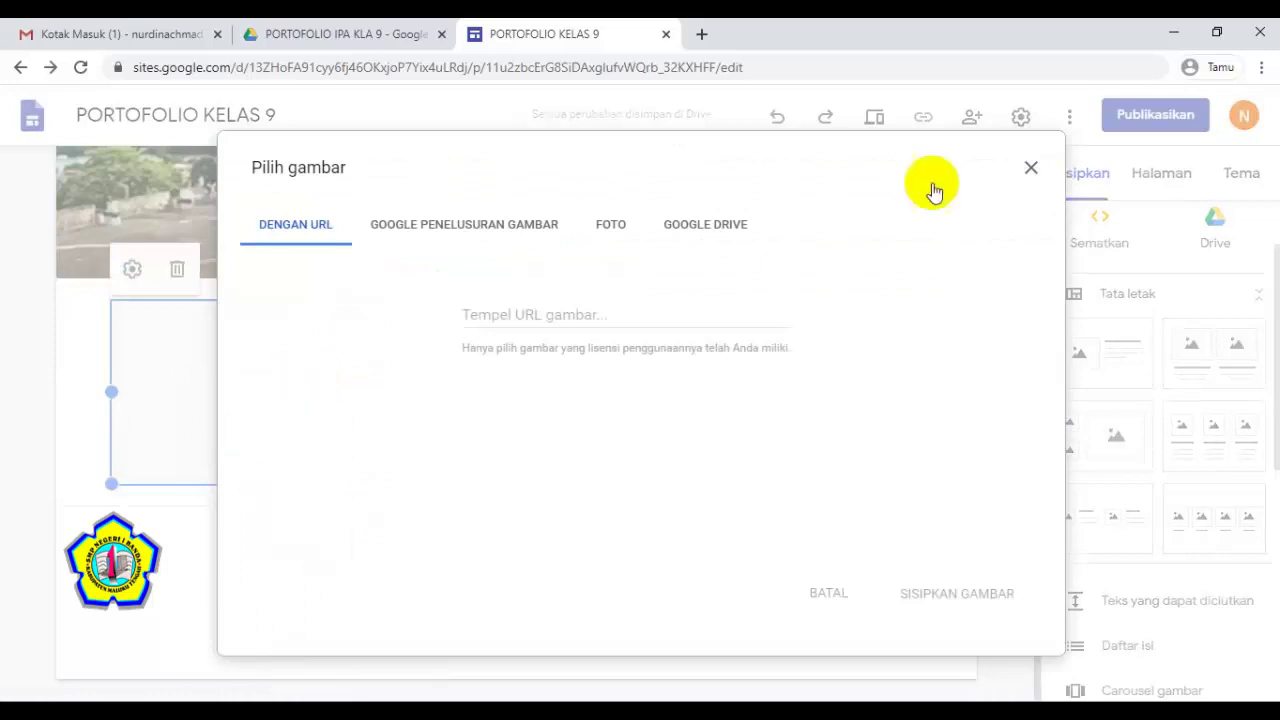
pyautogui.click(1032, 169)
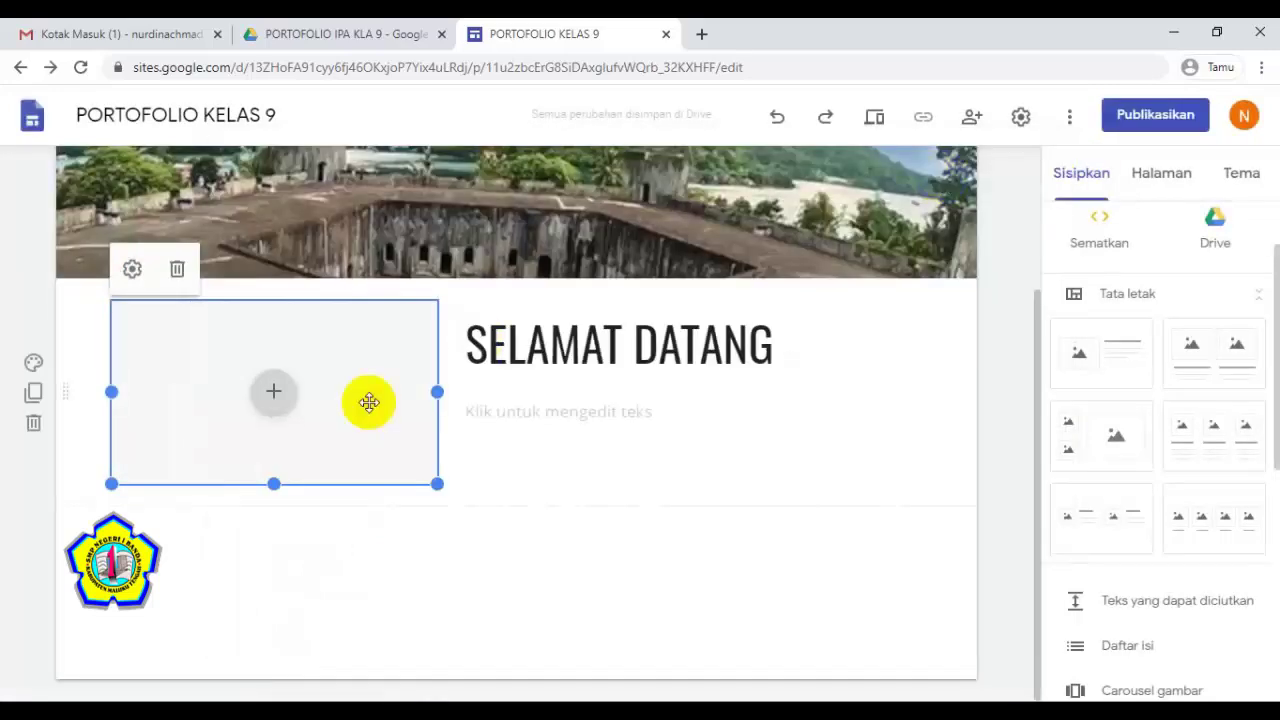
# Step: Upload the portrait photo of the man in the red patterned jacket into the image placeholder and extend its frame downward to portrait format
pyautogui.click(275, 392)
pyautogui.click(330, 451)
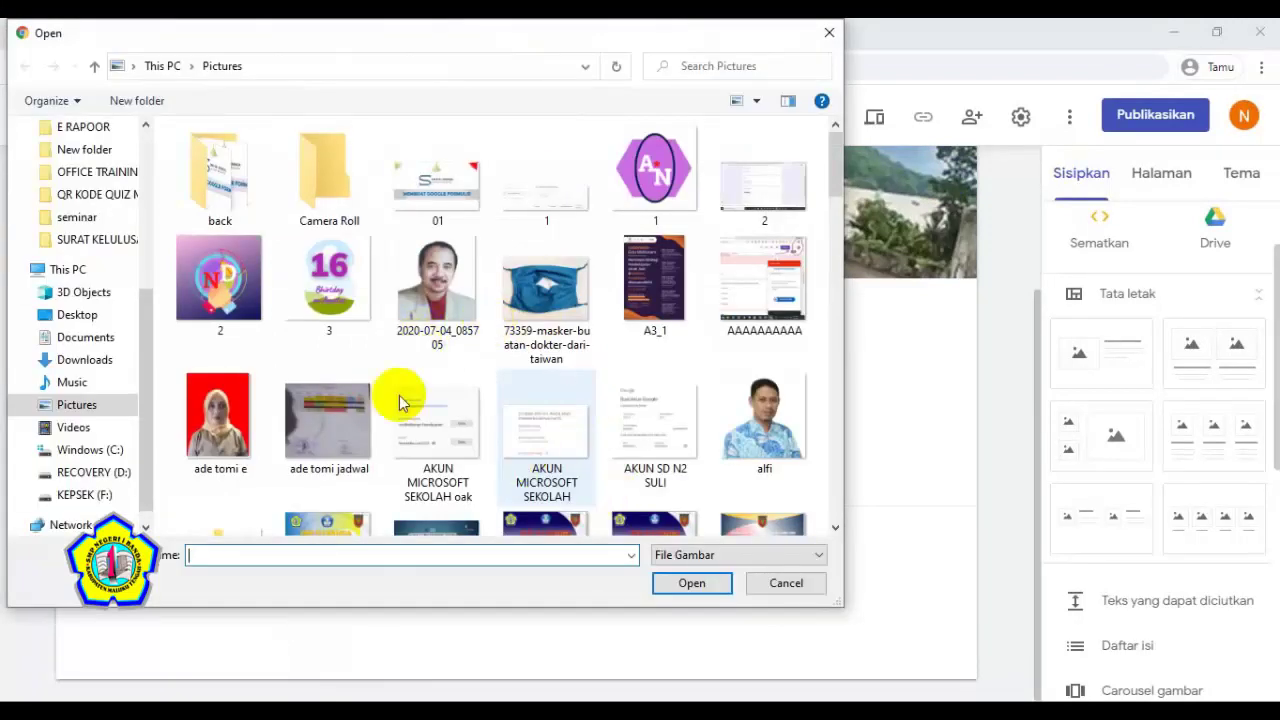
pyautogui.scroll(-5, 403, 400)
pyautogui.scroll(-3, 429, 366)
pyautogui.scroll(2, 429, 366)
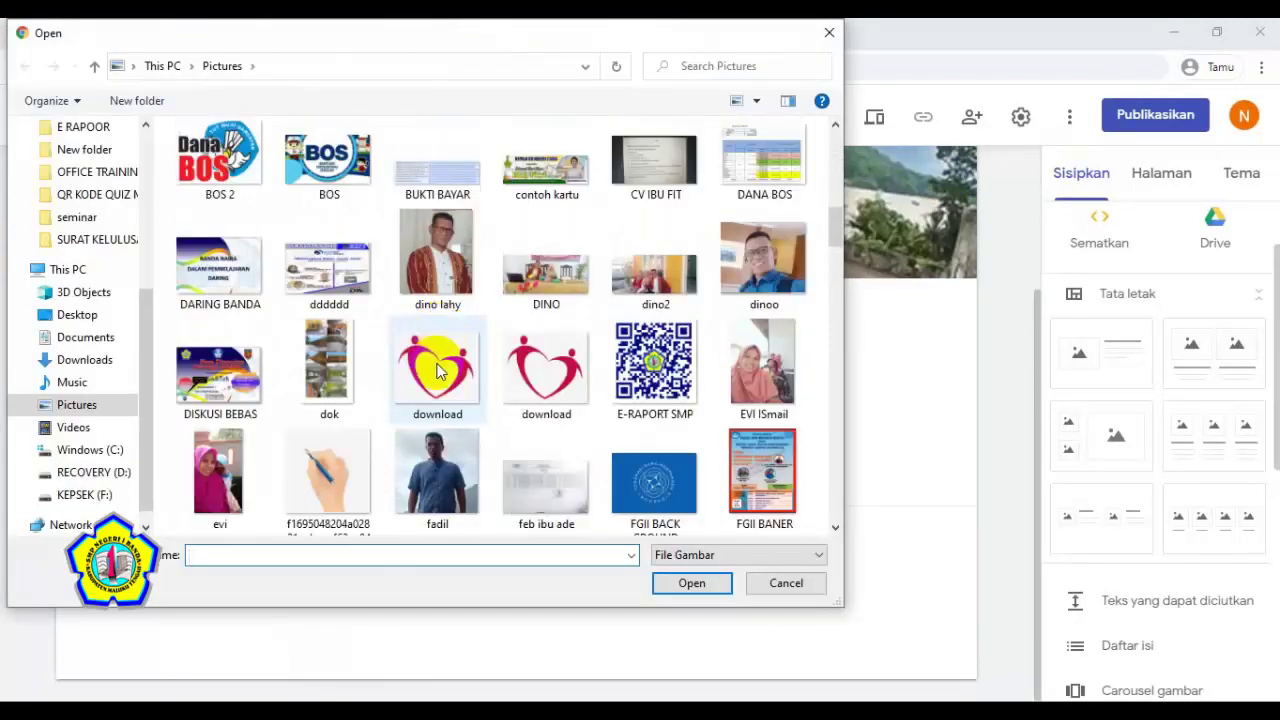
pyautogui.doubleClick(433, 290)
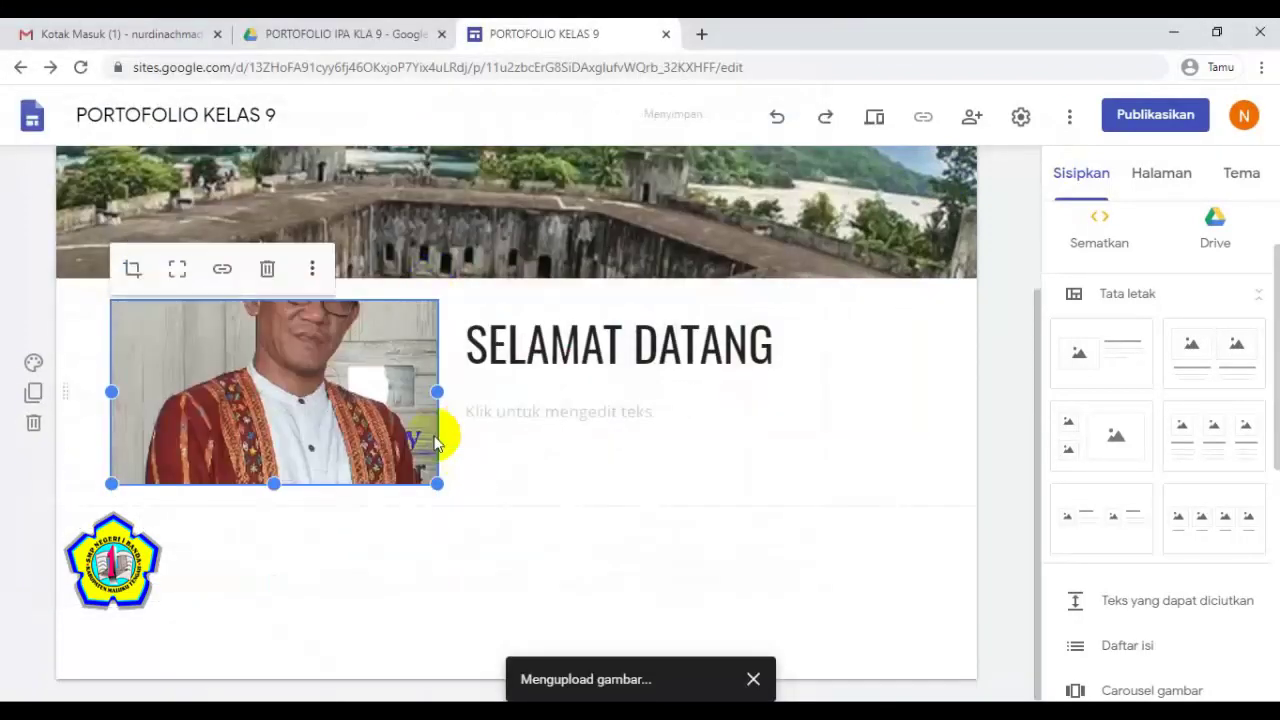
pyautogui.moveTo(274, 484); pyautogui.dragTo(270, 664)
pyautogui.scroll(-2, 582, 490)
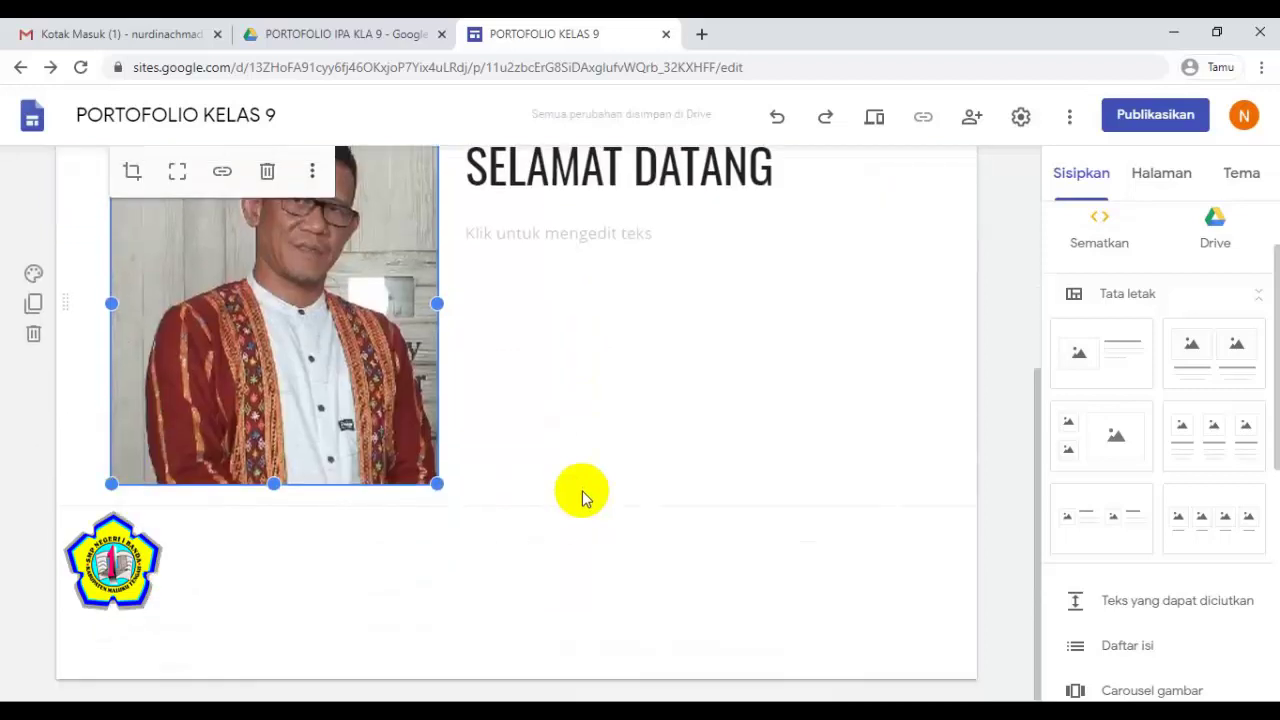
# Step: Enter the greeting "Asslamualikum Wr, Wb" and, on a new line, "Selamat Datanag di Sites Saya ,," in the text below the heading
pyautogui.click(535, 238)
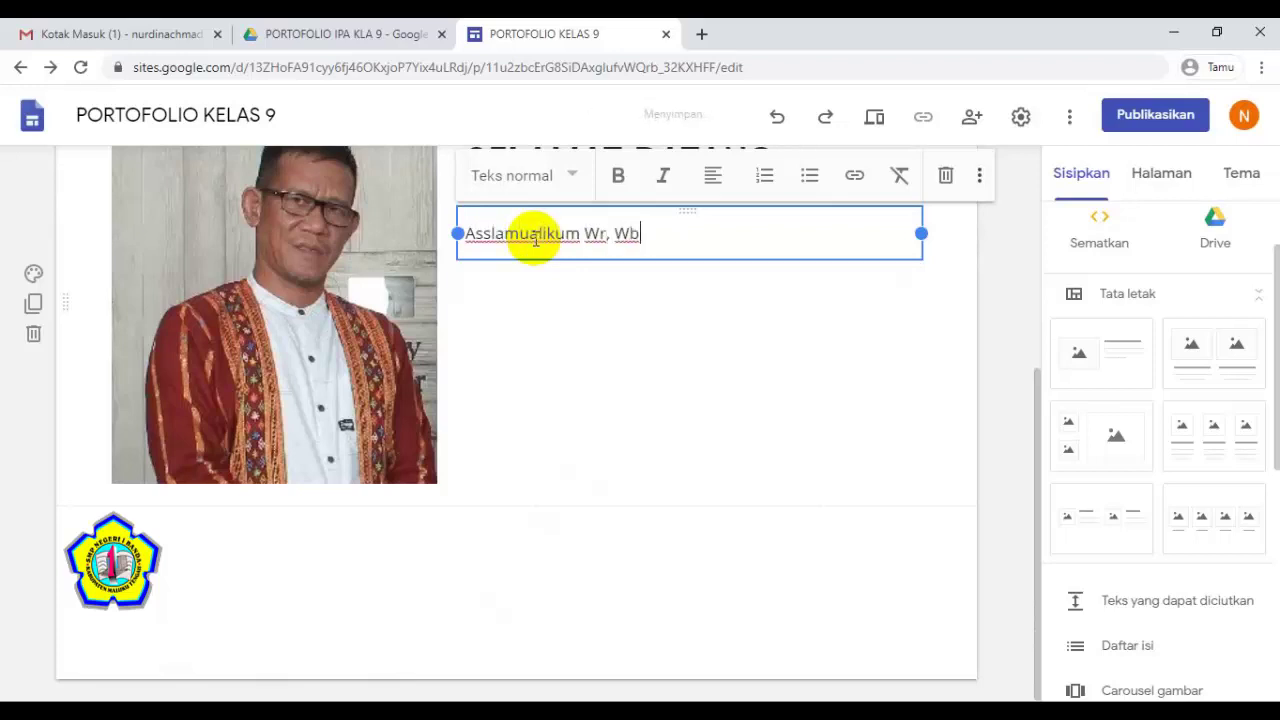
pyautogui.press('Return')
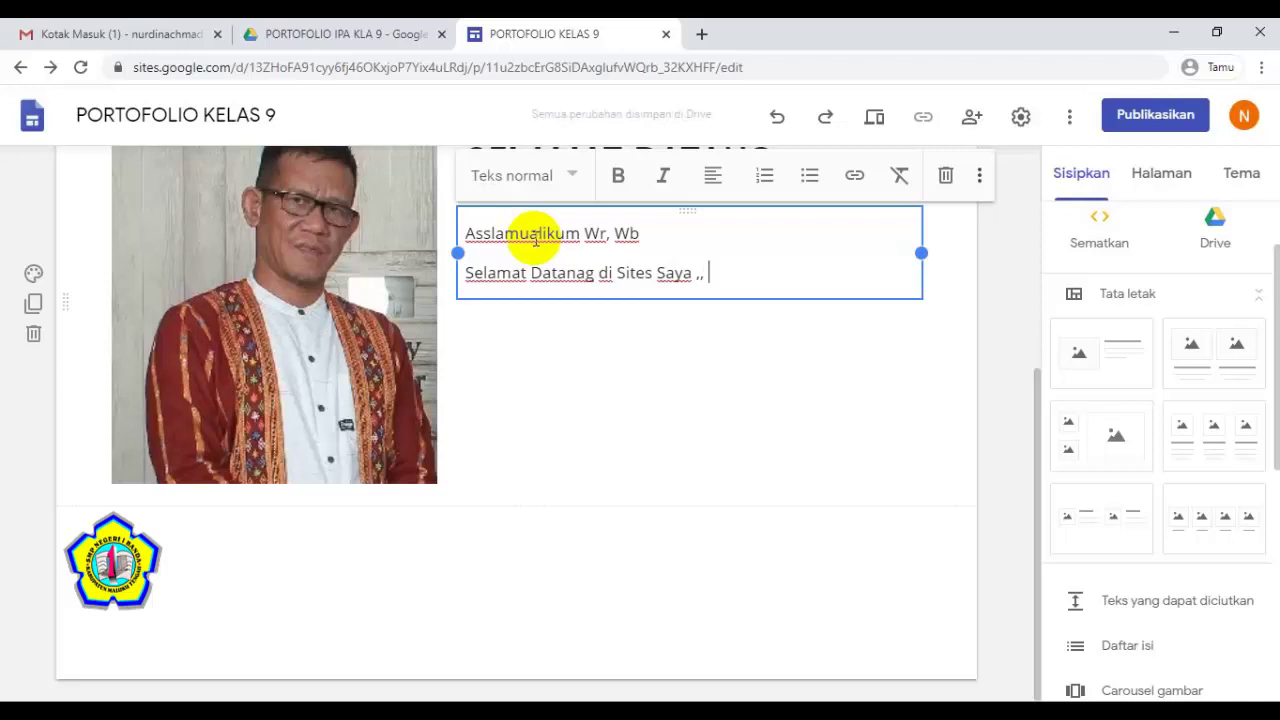
pyautogui.scroll(3, 670, 370)
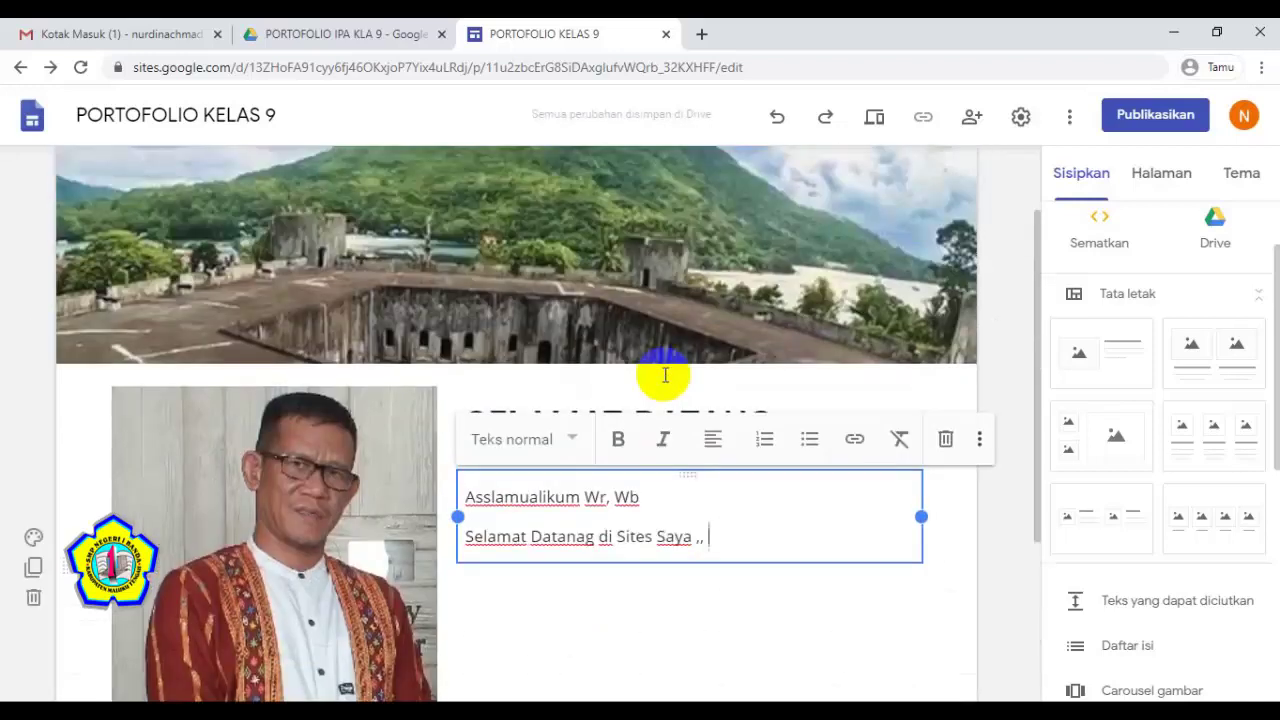
# Step: Review the headers of the JADWAL, VISI-MISI SEKOLAH and INOVATOR pages and return to the HOME page
pyautogui.click(743, 623)
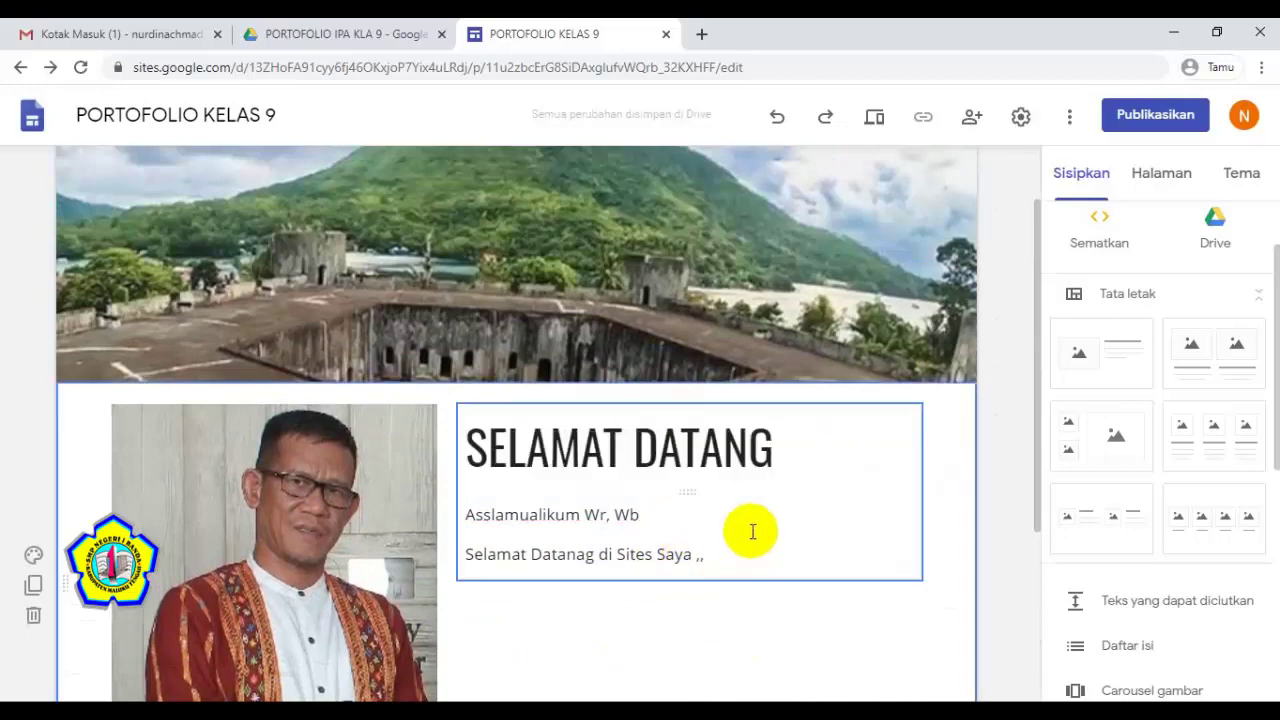
pyautogui.scroll(1, 753, 531)
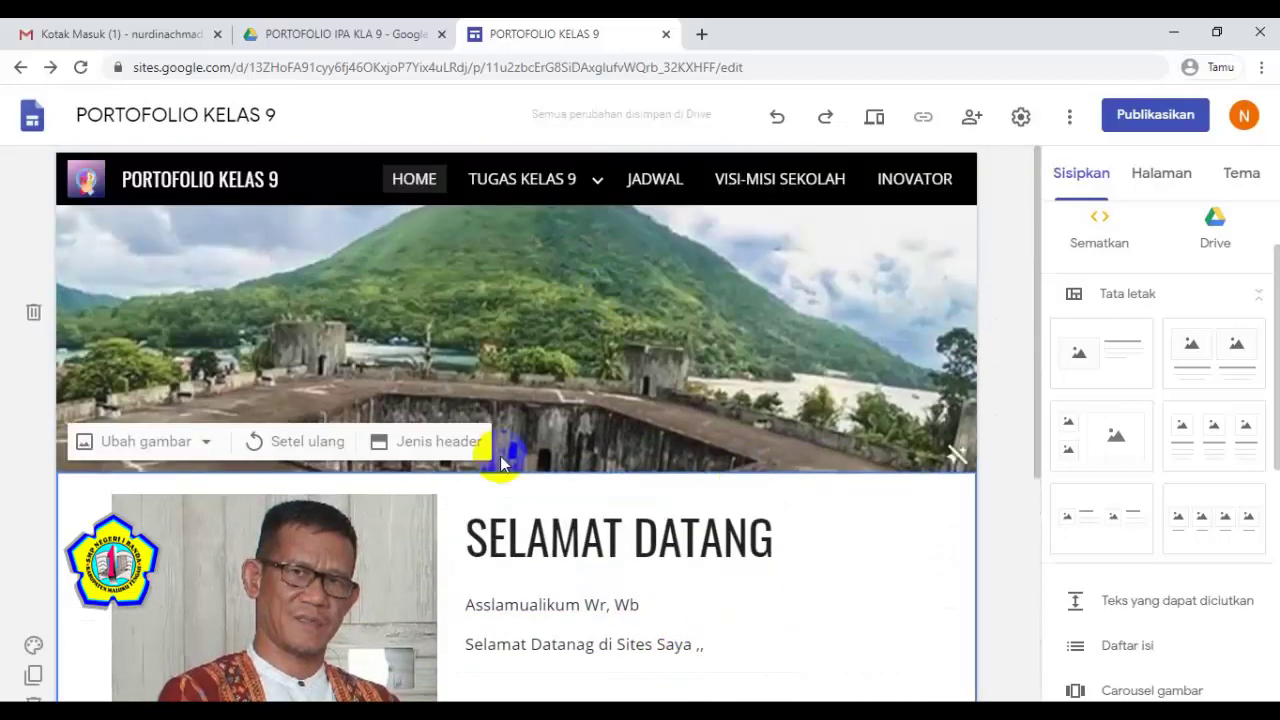
pyautogui.click(645, 182)
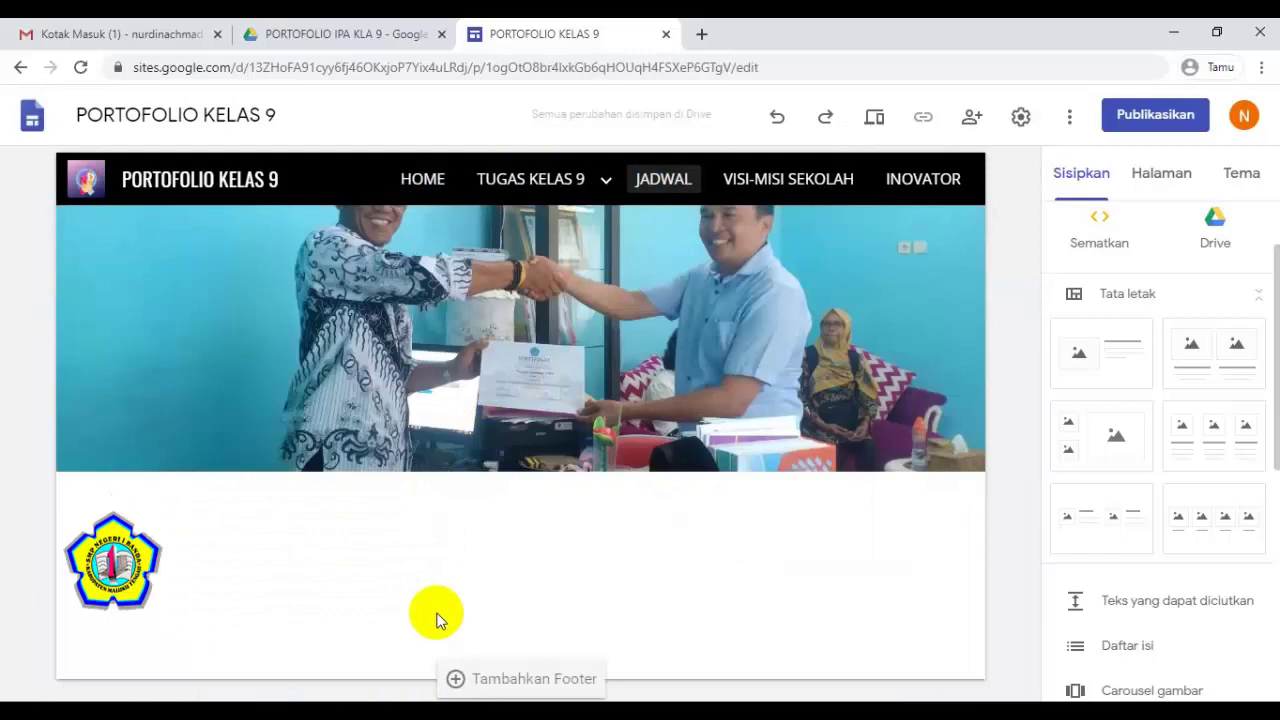
pyautogui.click(729, 183)
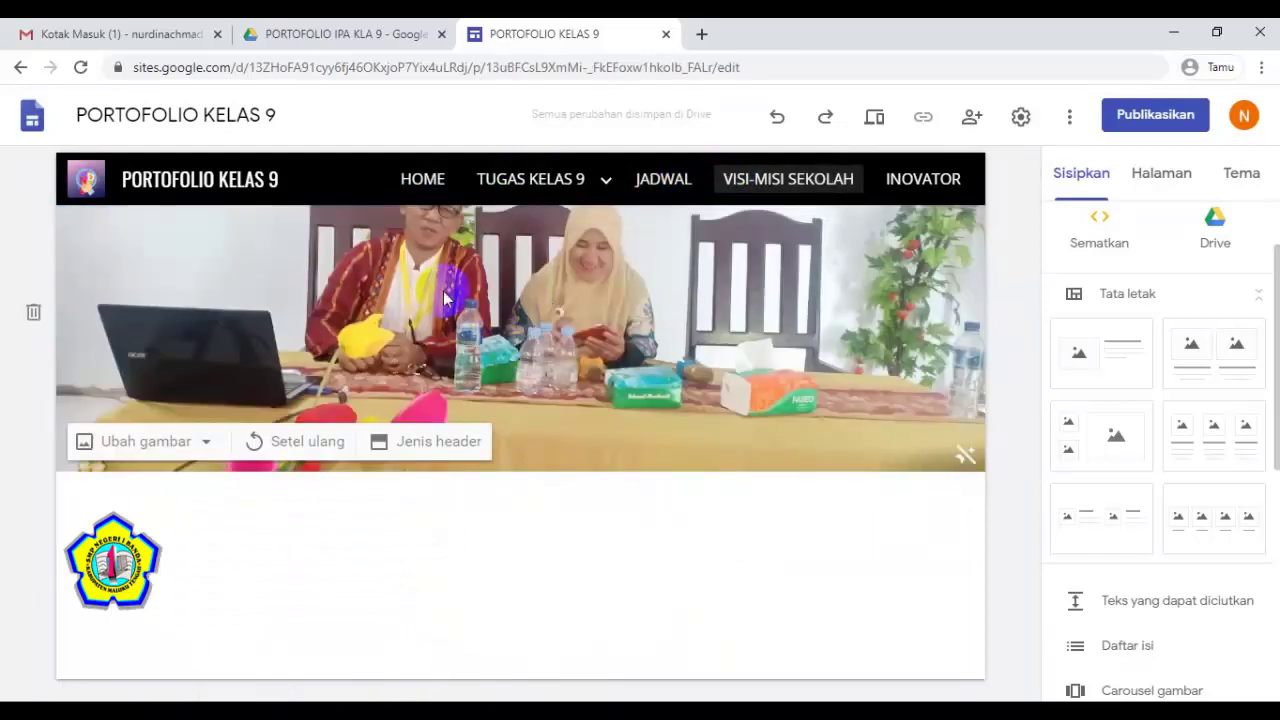
pyautogui.click(887, 178)
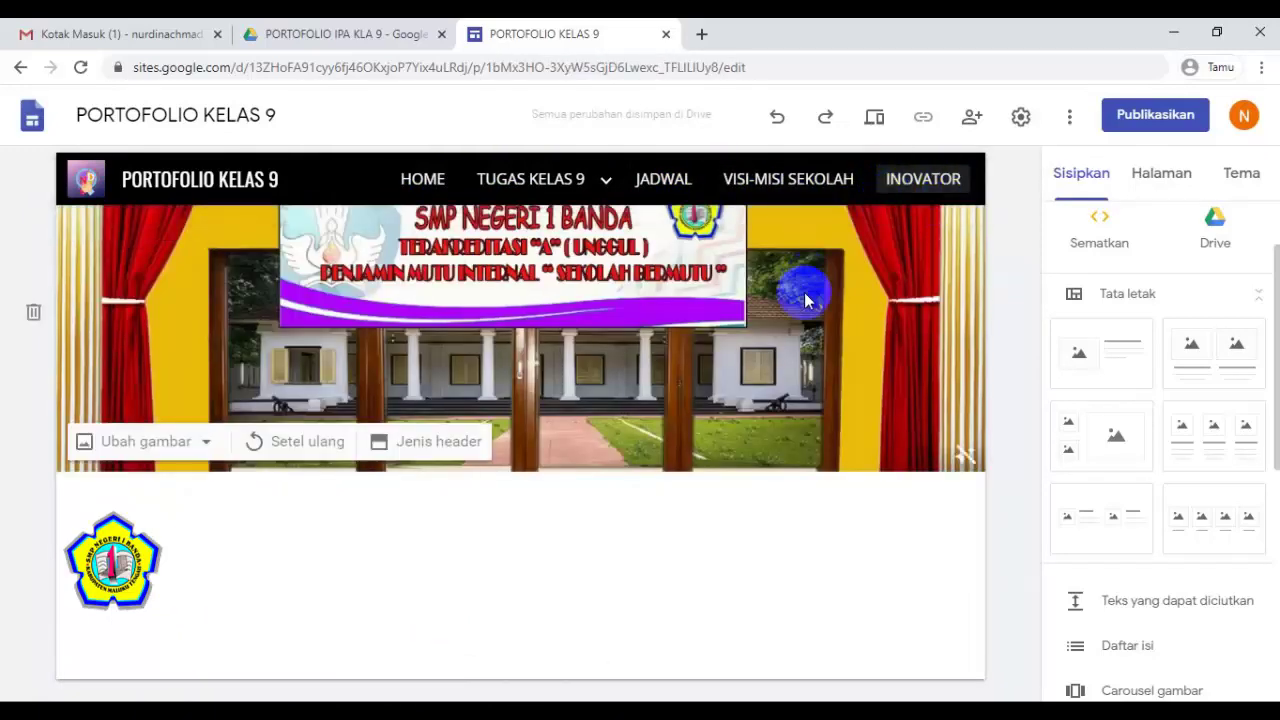
pyautogui.click(432, 189)
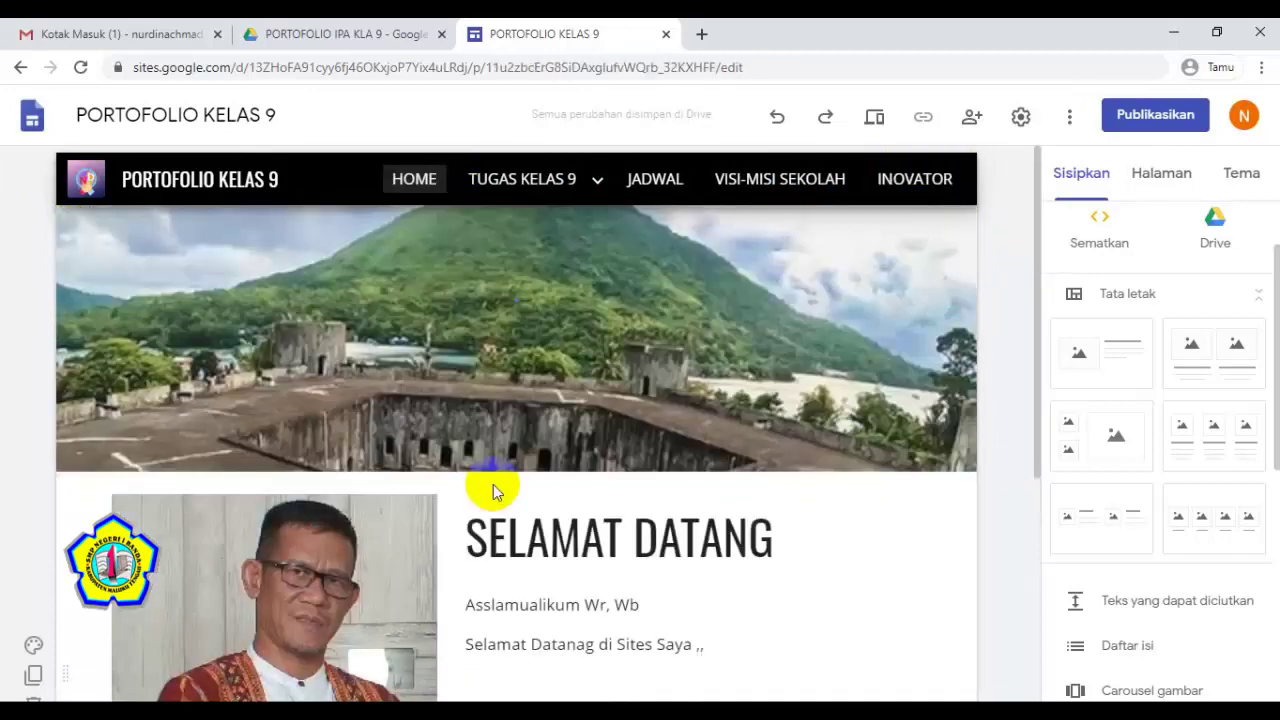
# Step: Add a layout section with two image-and-text columns below the welcome section and insert the account owner's personal calendar in the first placeholder
pyautogui.scroll(-4, 493, 491)
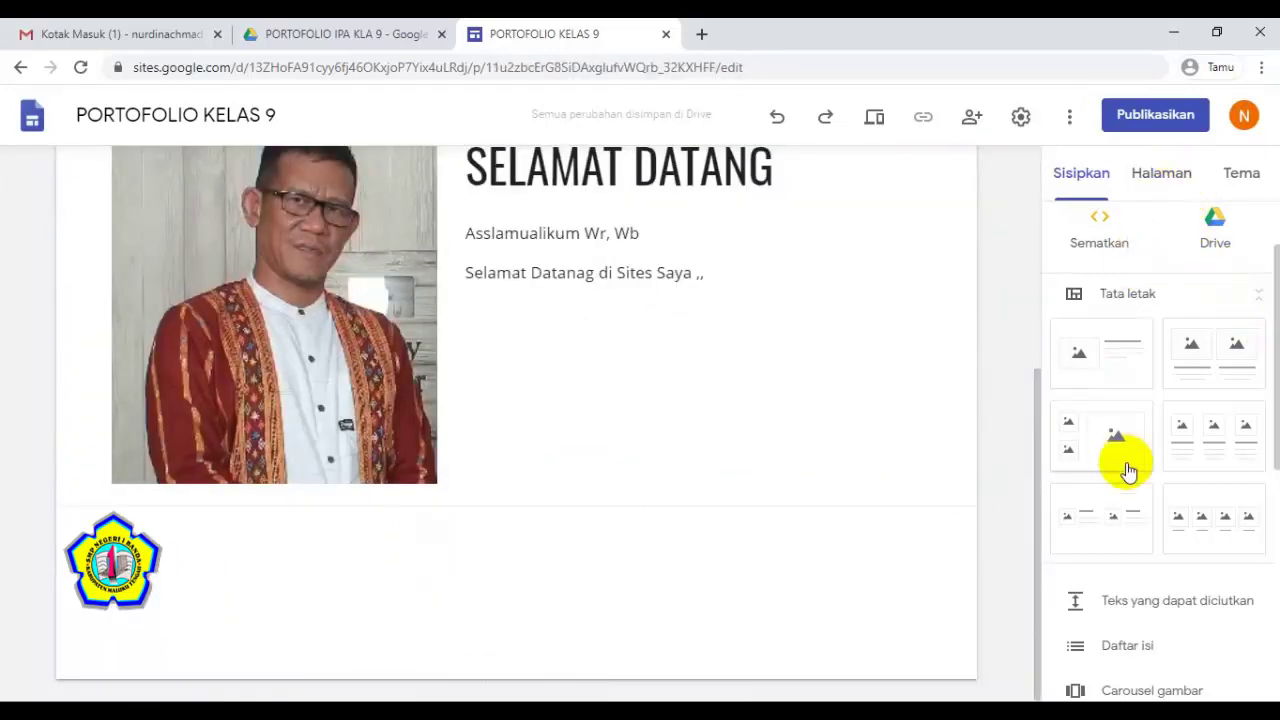
pyautogui.moveTo(1168, 366); pyautogui.dragTo(931, 446)
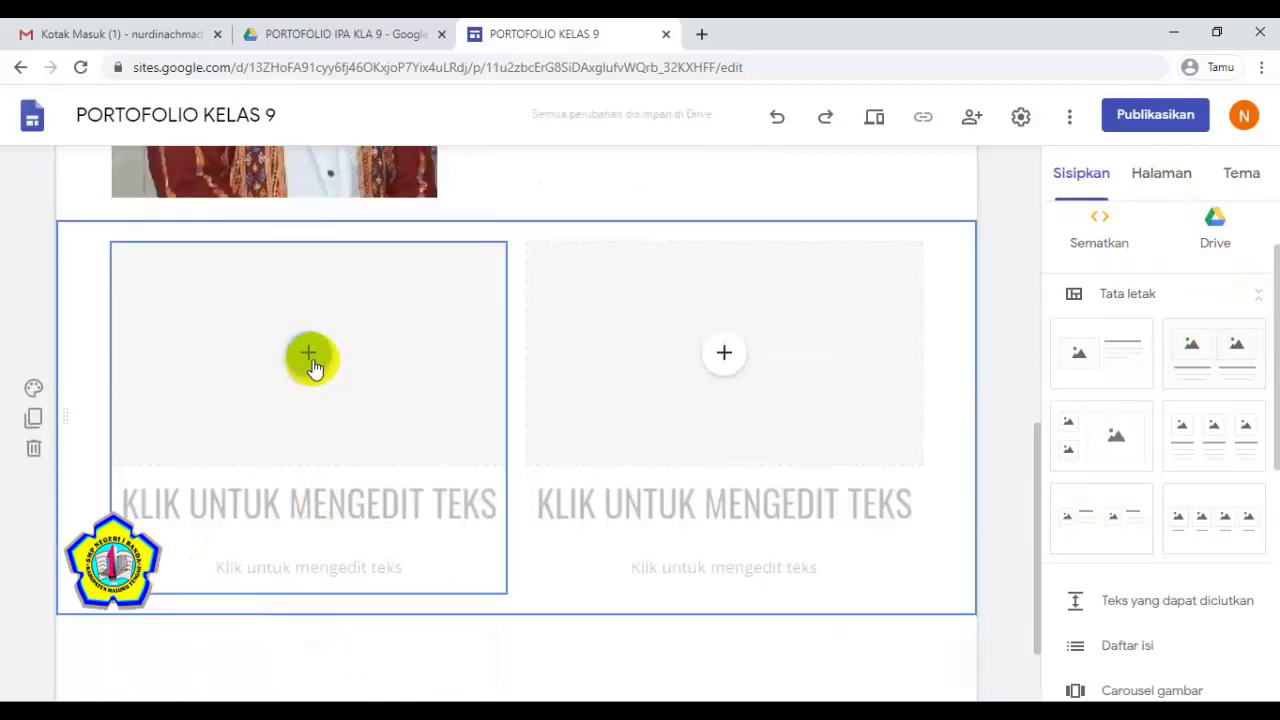
pyautogui.click(309, 354)
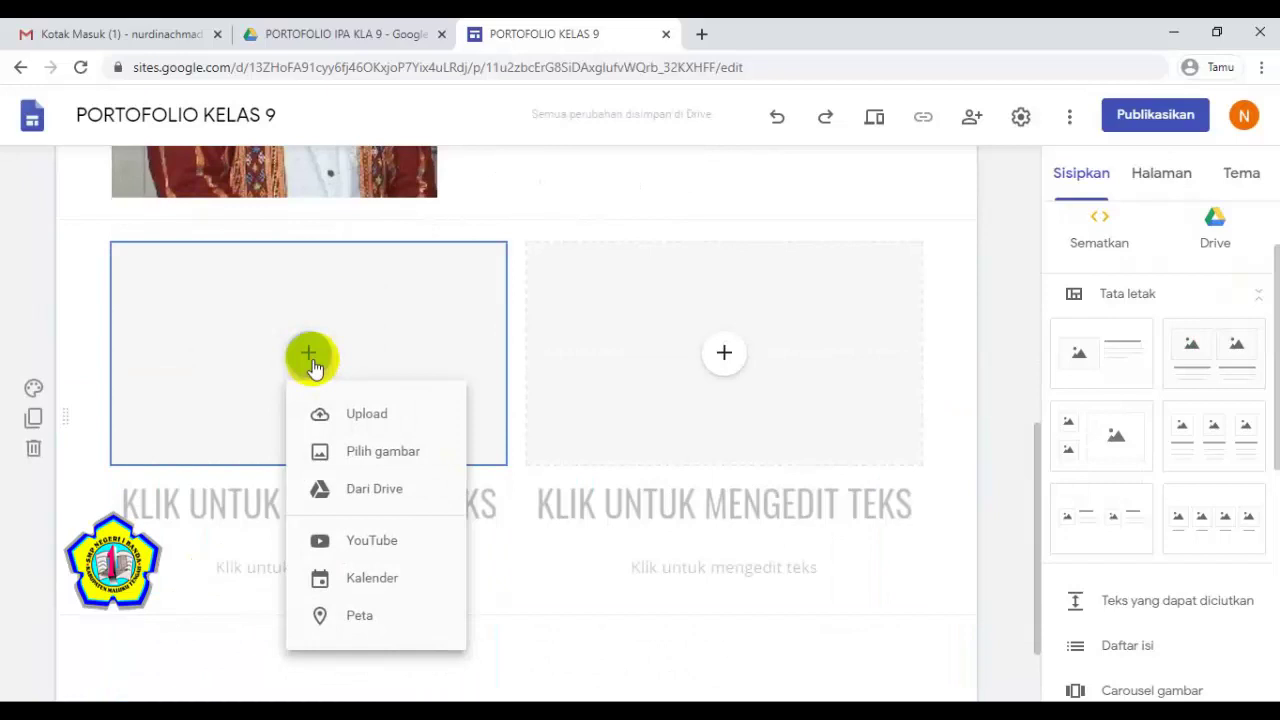
pyautogui.click(366, 579)
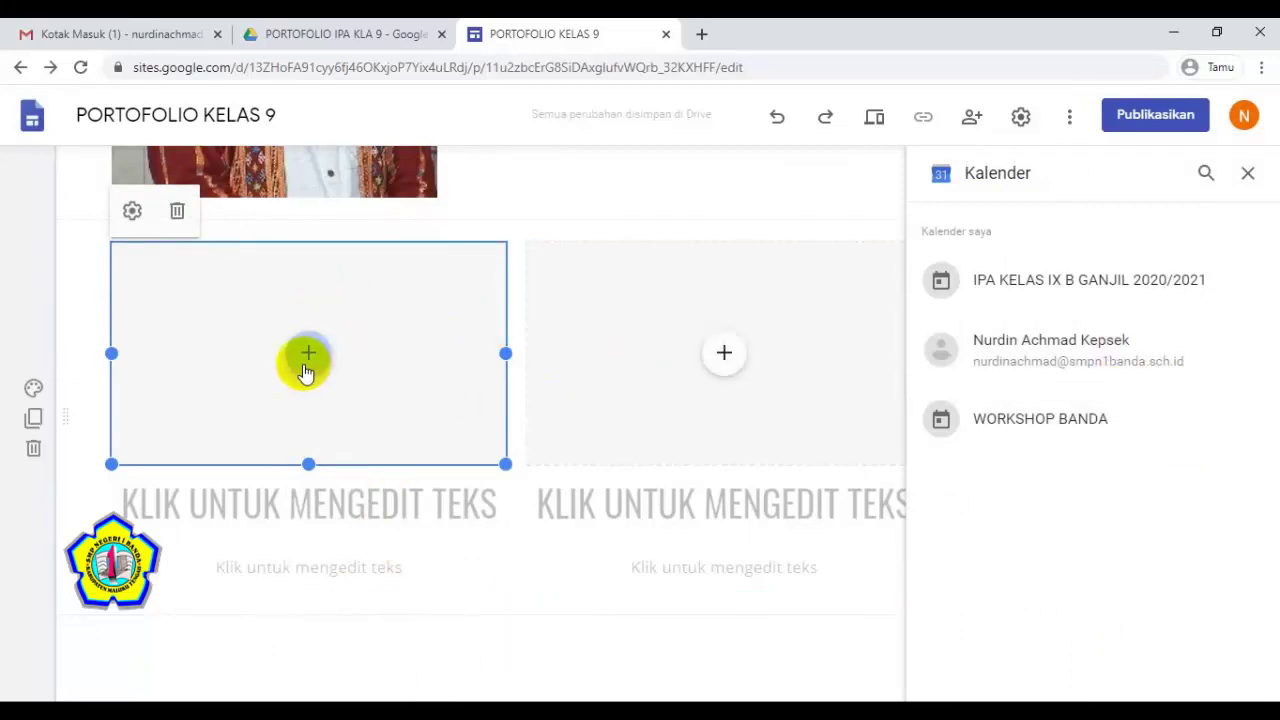
pyautogui.click(1063, 368)
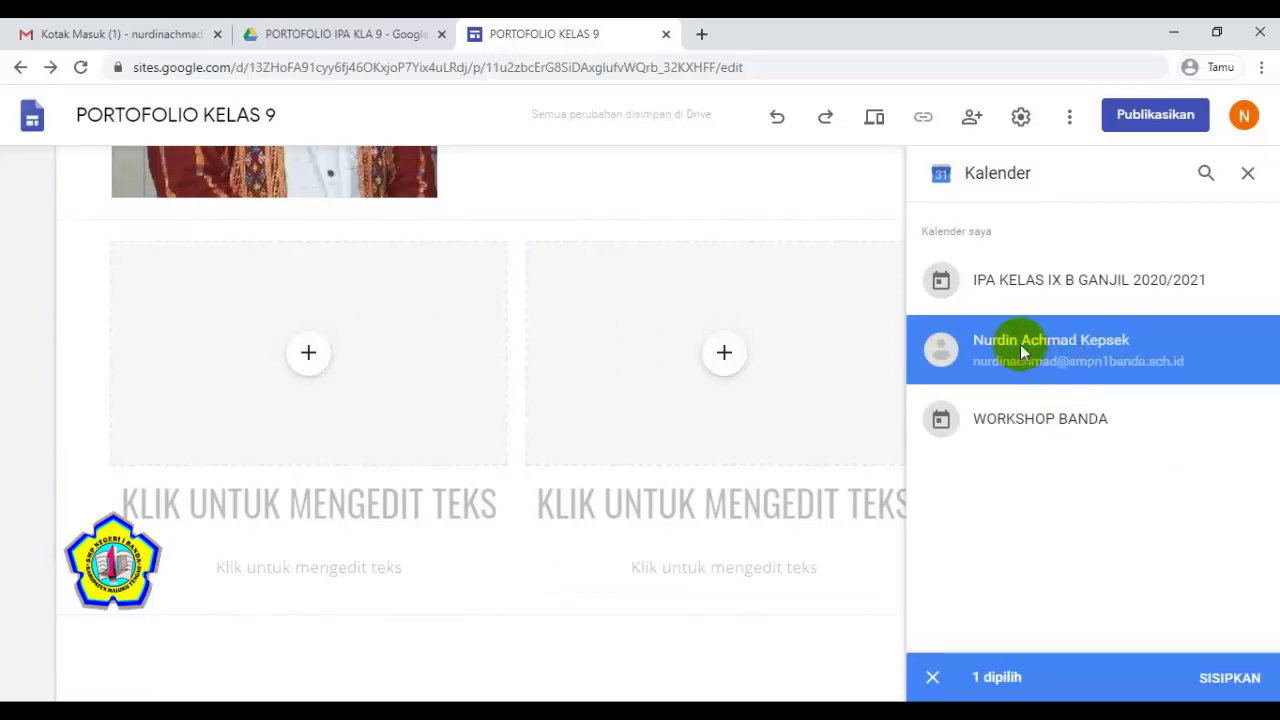
pyautogui.click(1228, 680)
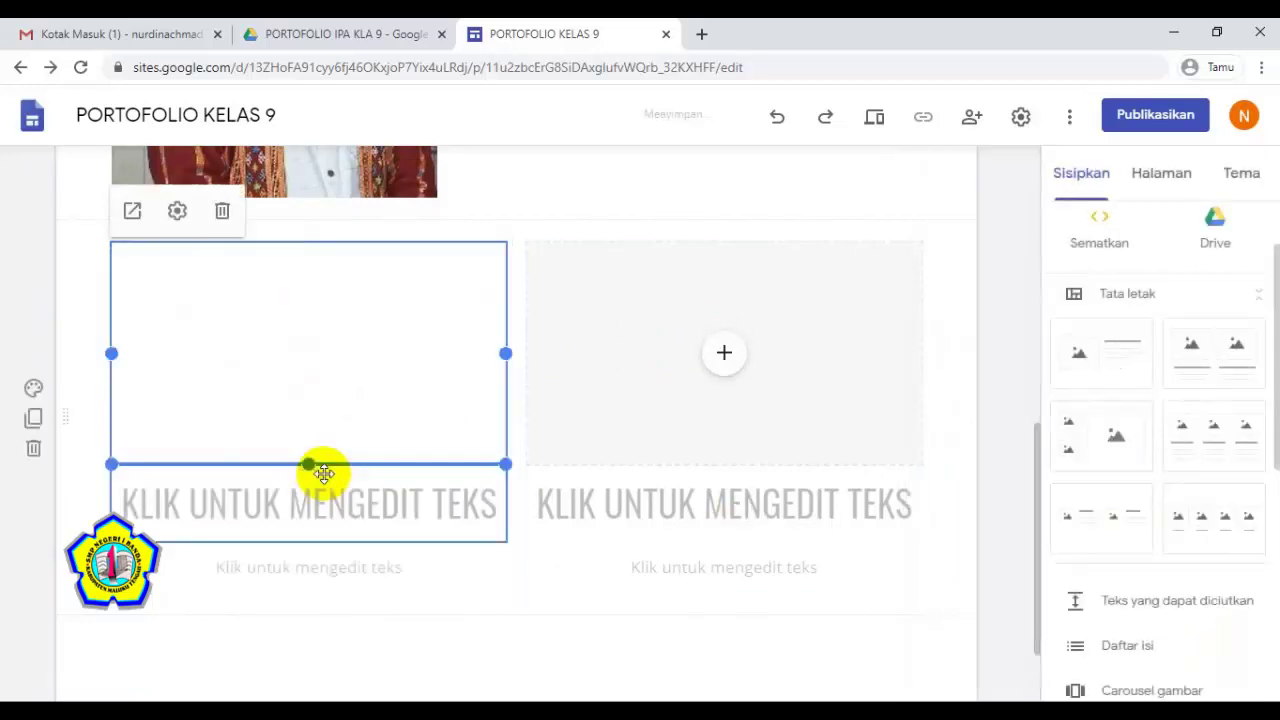
pyautogui.moveTo(323, 472); pyautogui.dragTo(320, 466)
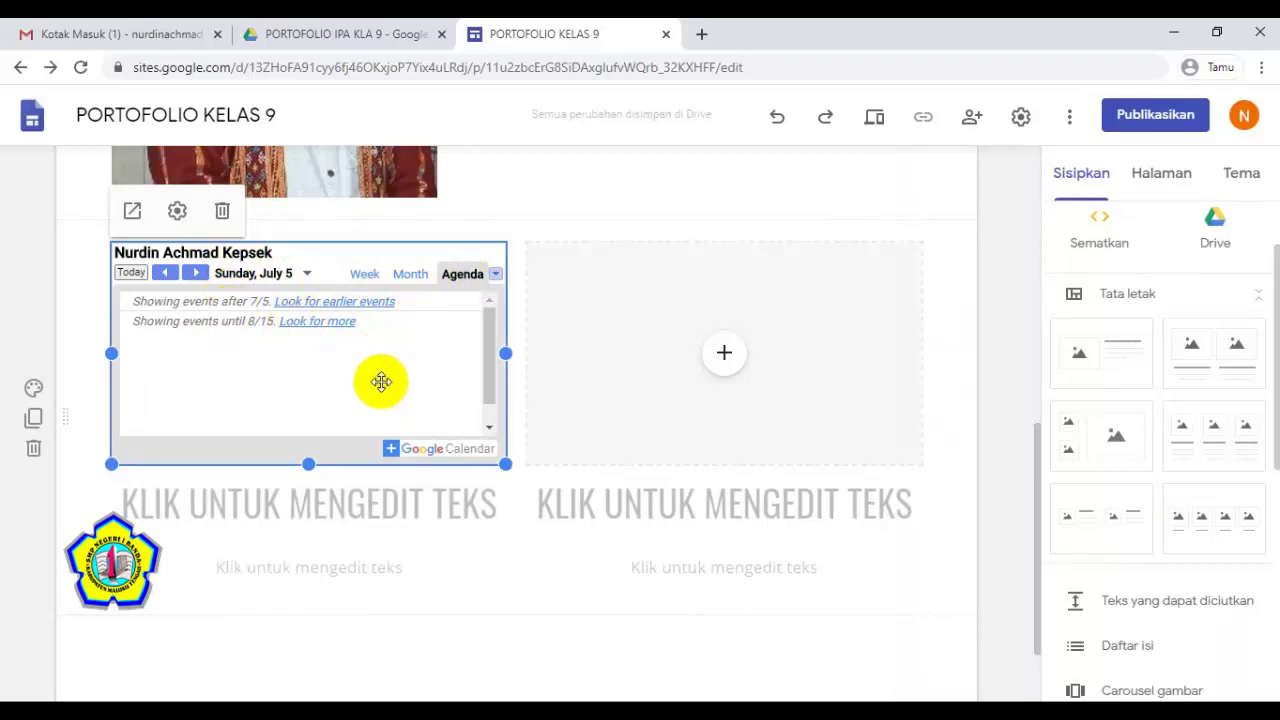
# Step: Start a map insertion in the second placeholder and search for the location "smp n 1 banda naira"
pyautogui.click(722, 356)
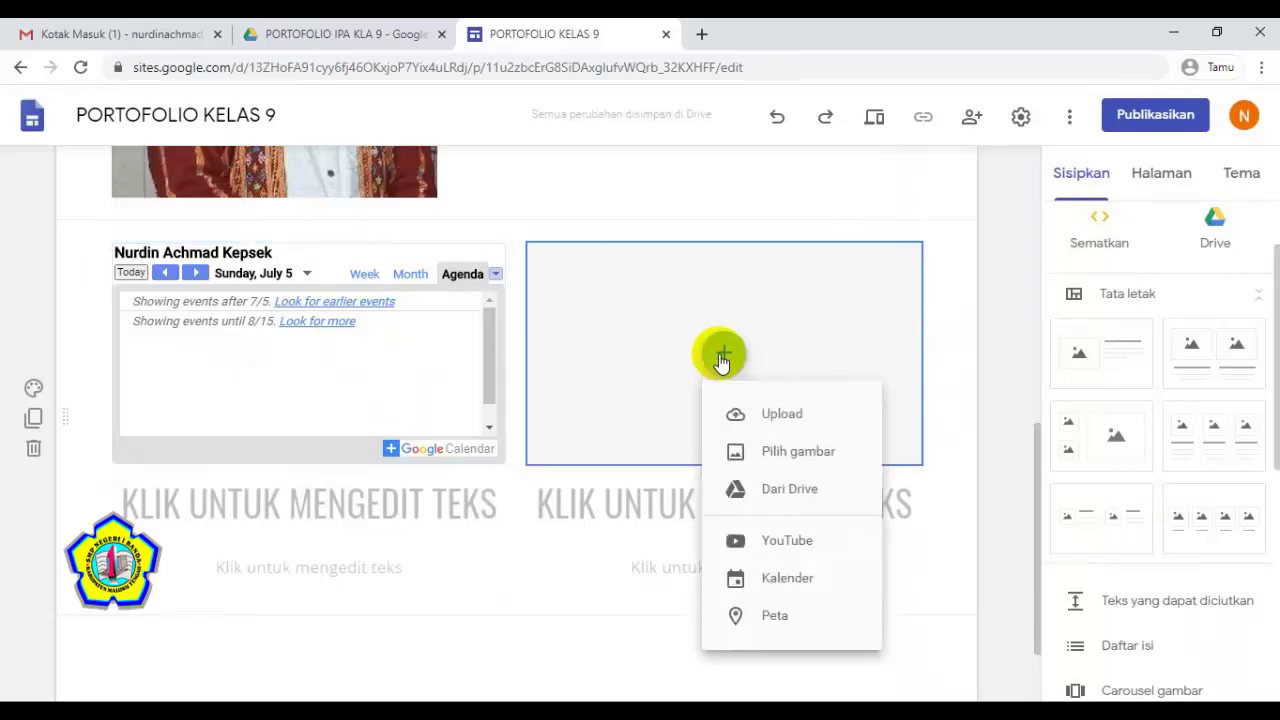
pyautogui.click(775, 616)
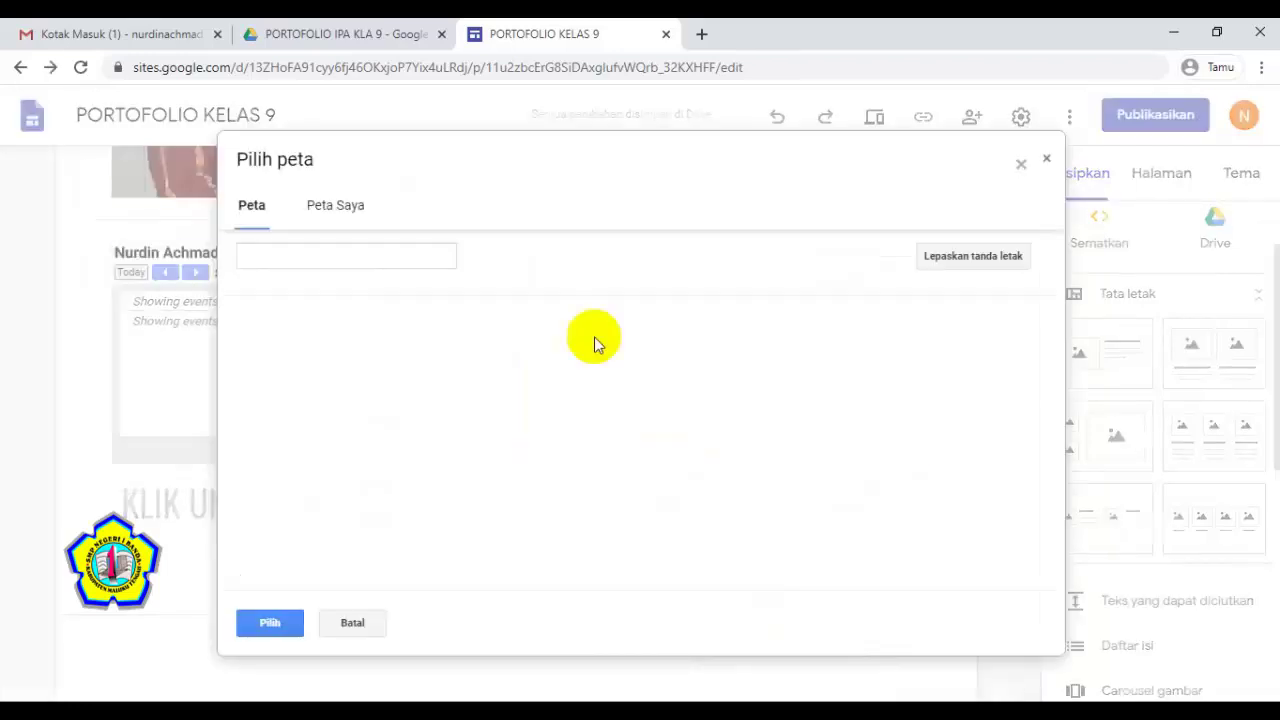
pyautogui.click(346, 262)
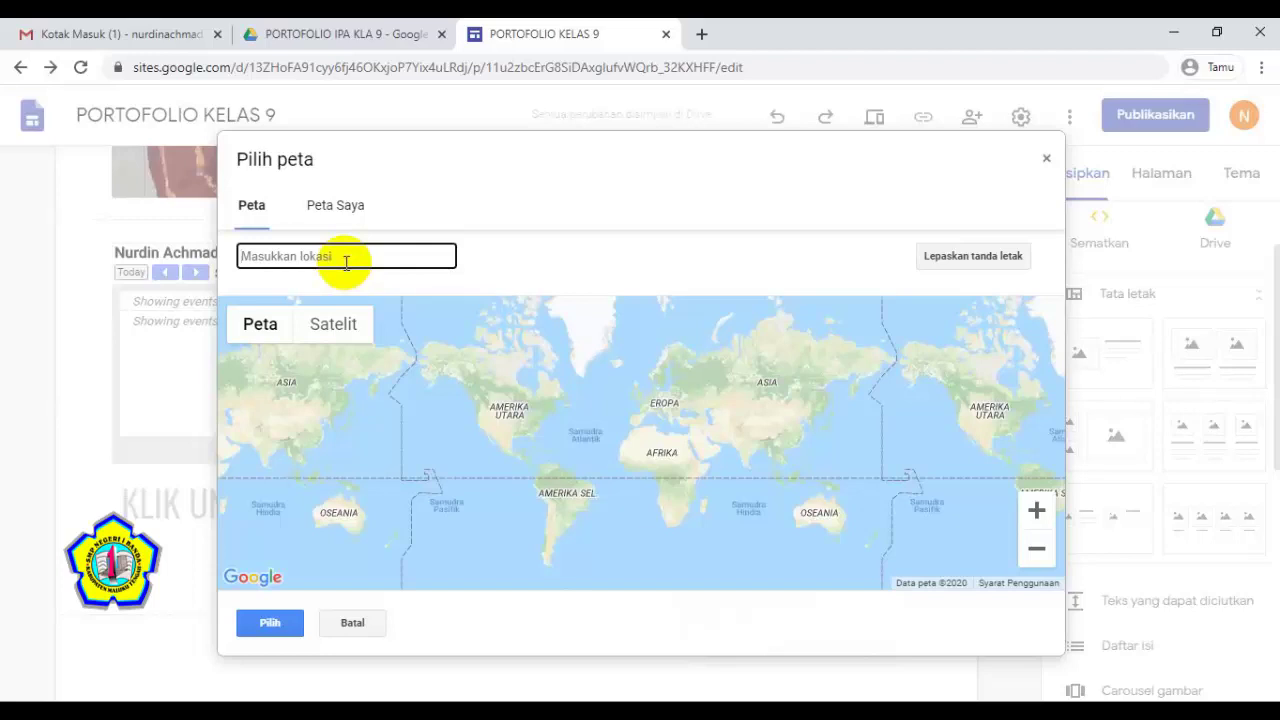
pyautogui.write('smp')
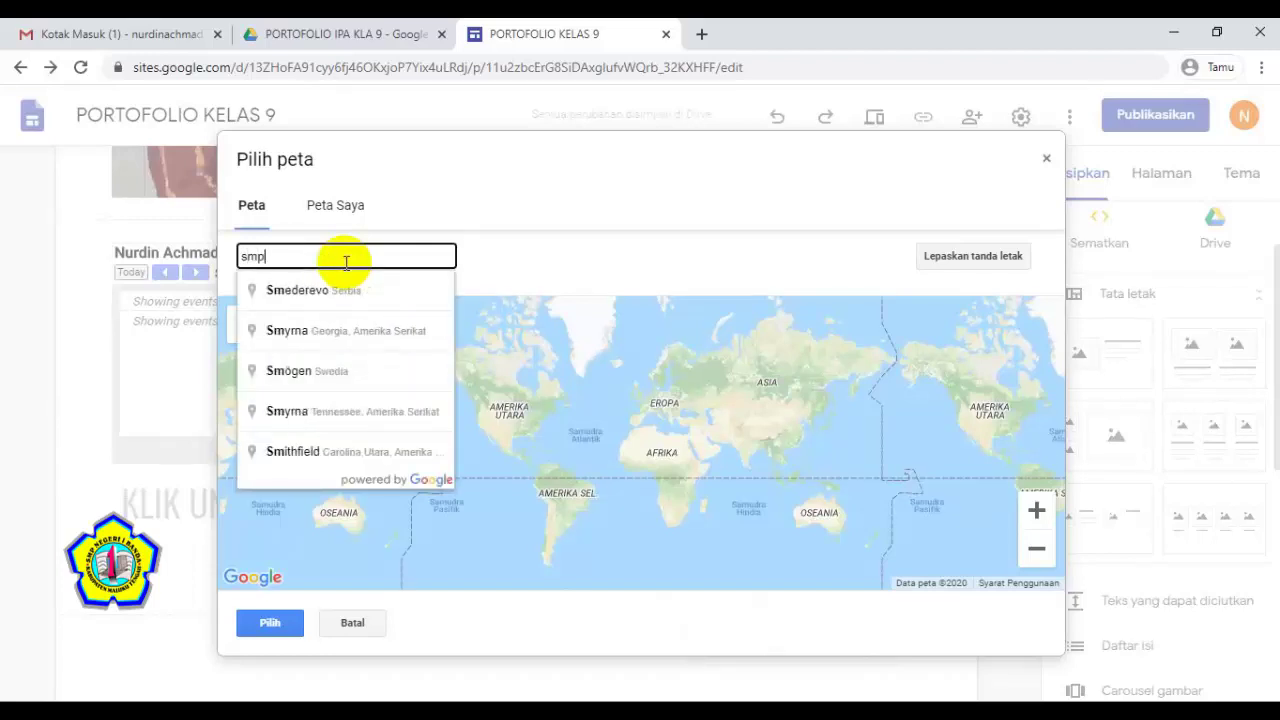
pyautogui.write(' n 1 badna')
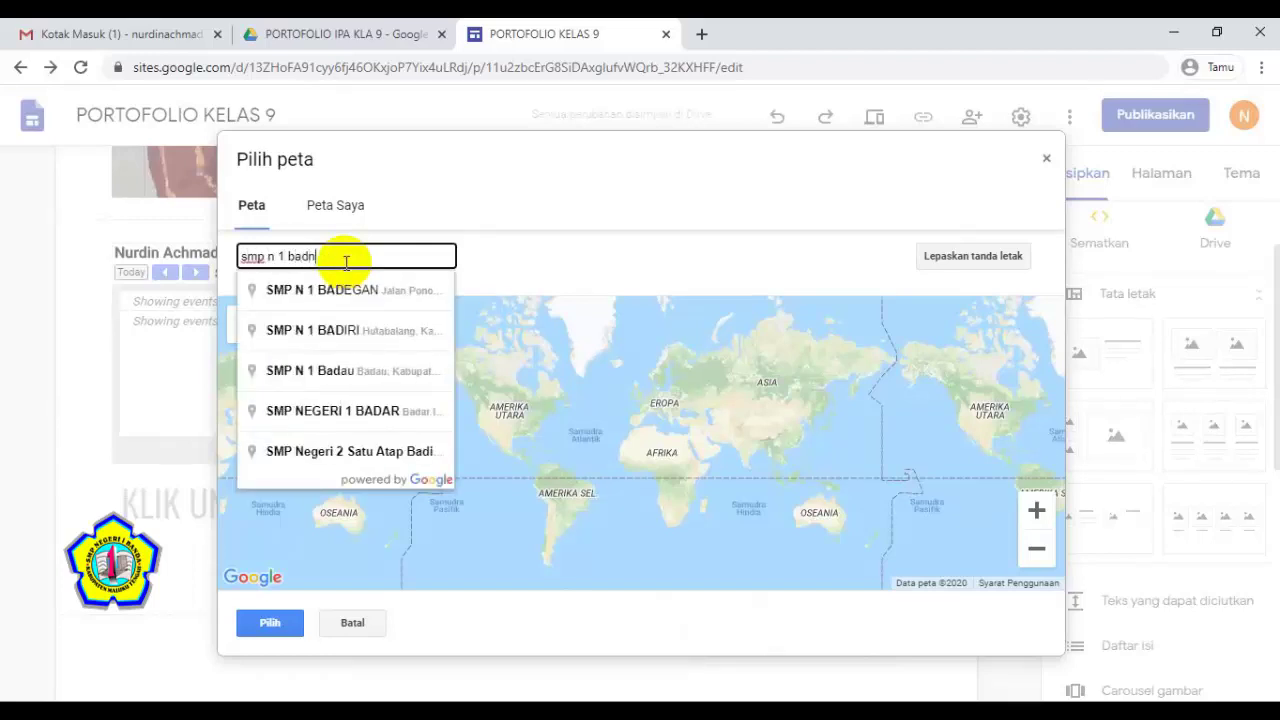
pyautogui.press('BackSpace')
pyautogui.press('BackSpace')
pyautogui.press('BackSpace')
pyautogui.write('nda')
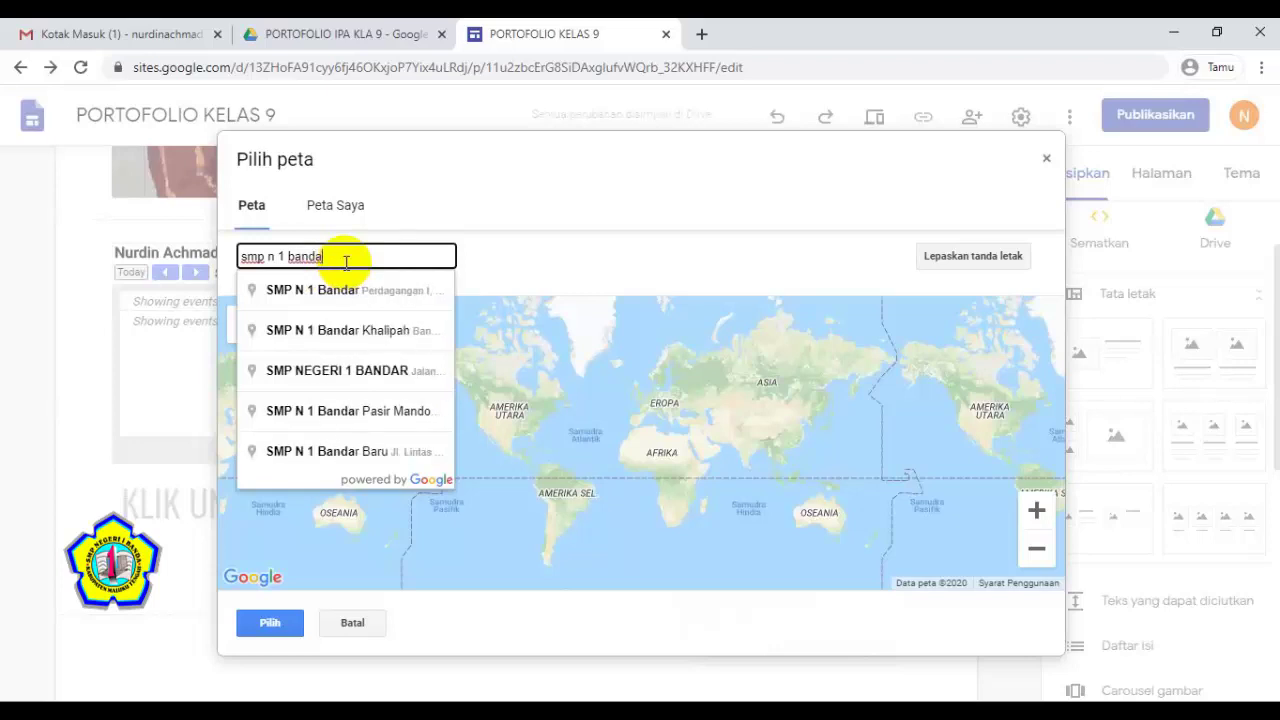
pyautogui.write(' na')
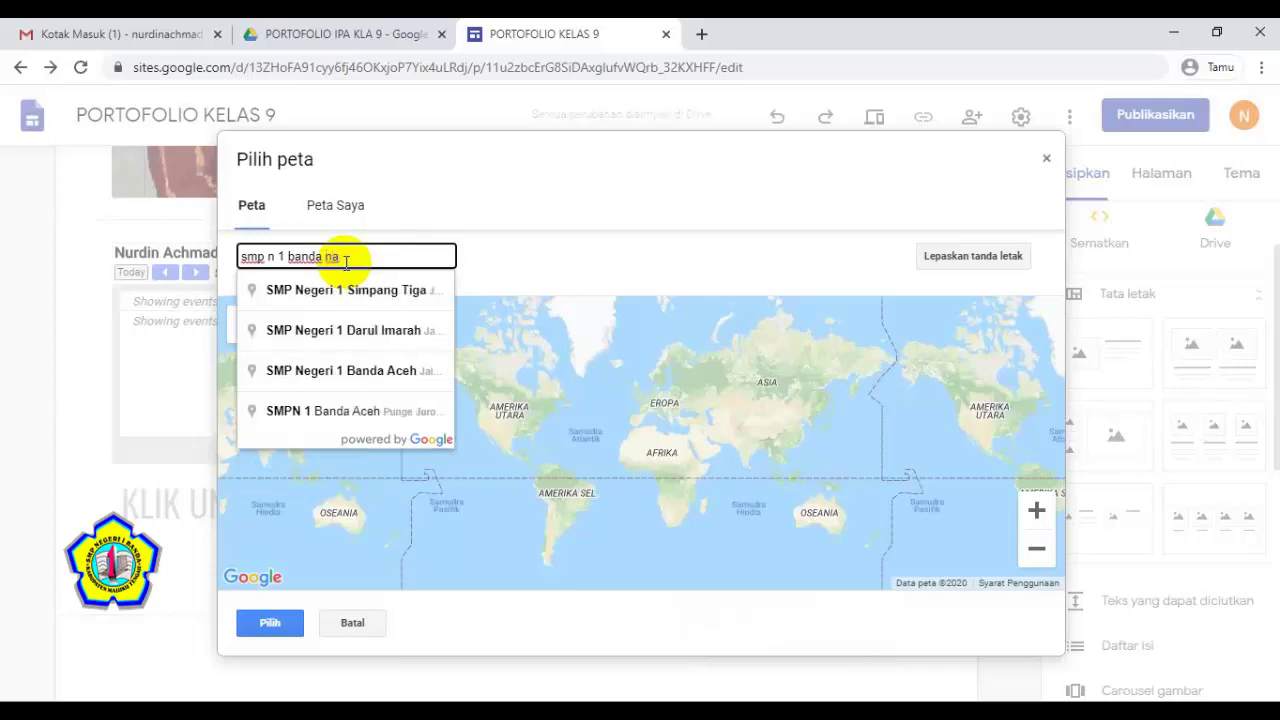
pyautogui.write('ira')
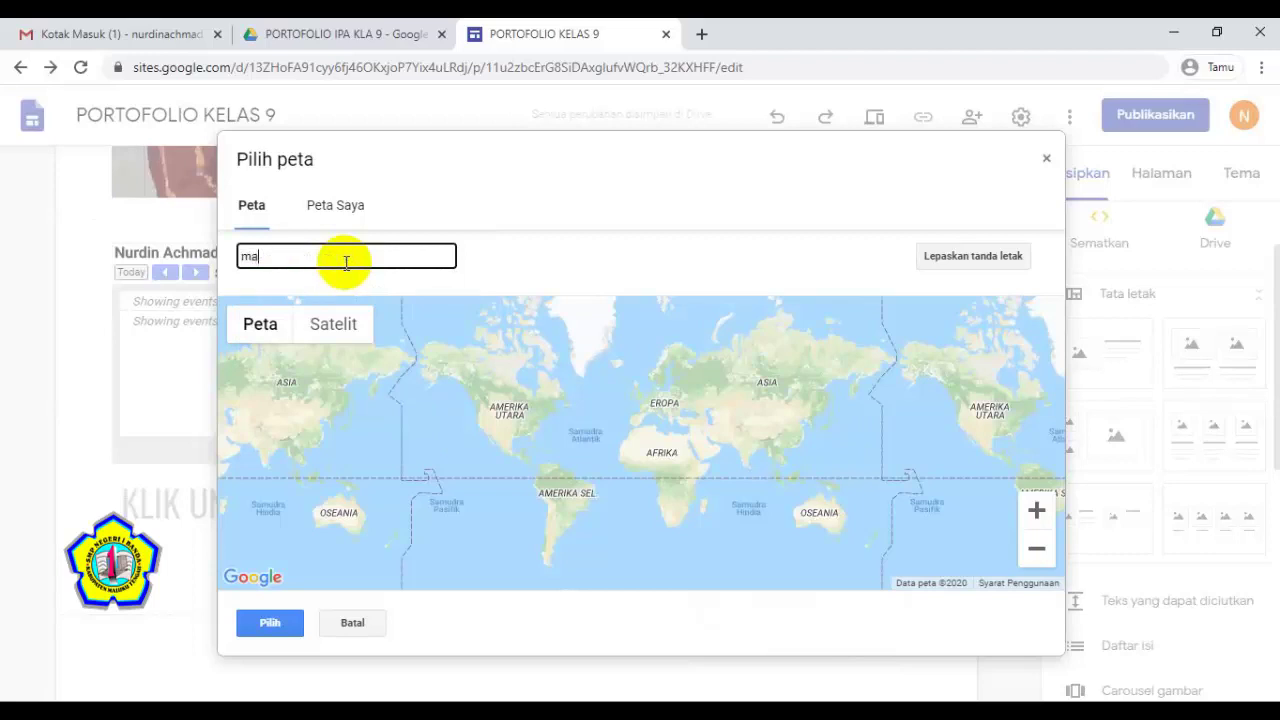
# Step: Search the map for "banda maluku tengah", choose Banda, Maluku Tengah, and examine the surrounding area for the school
pyautogui.write('luku ')
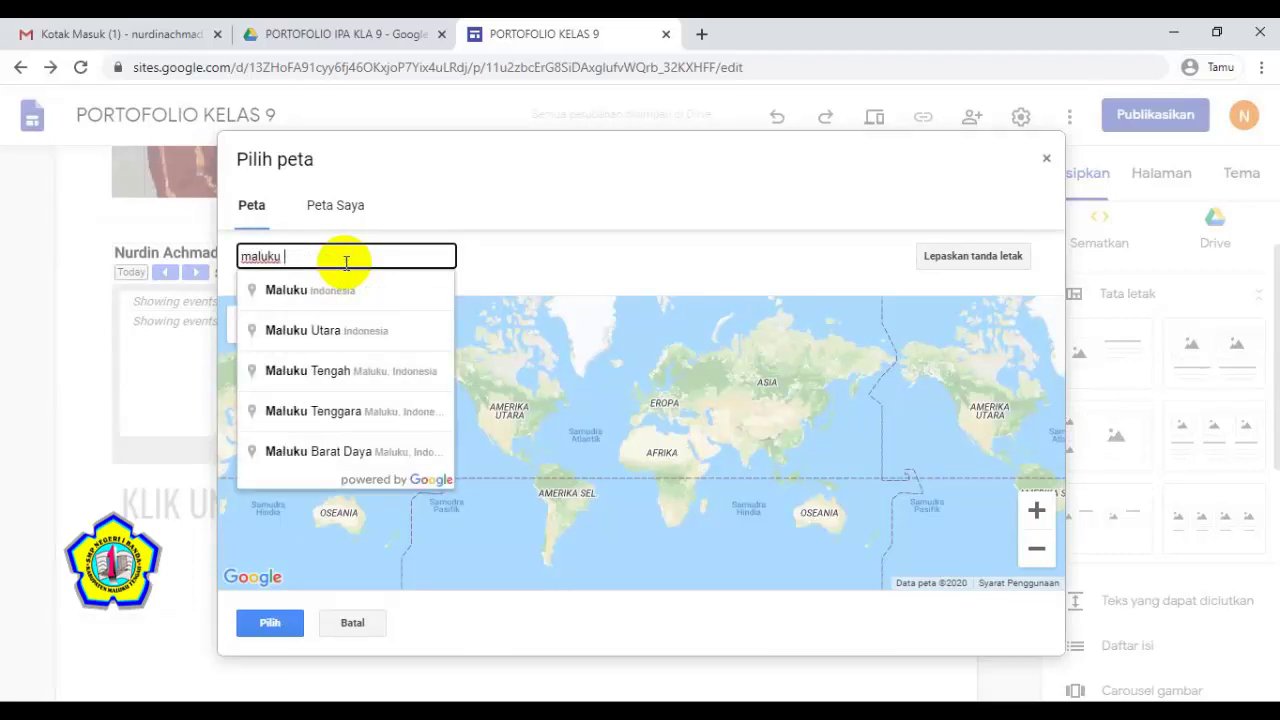
pyautogui.write('banda maluku ')
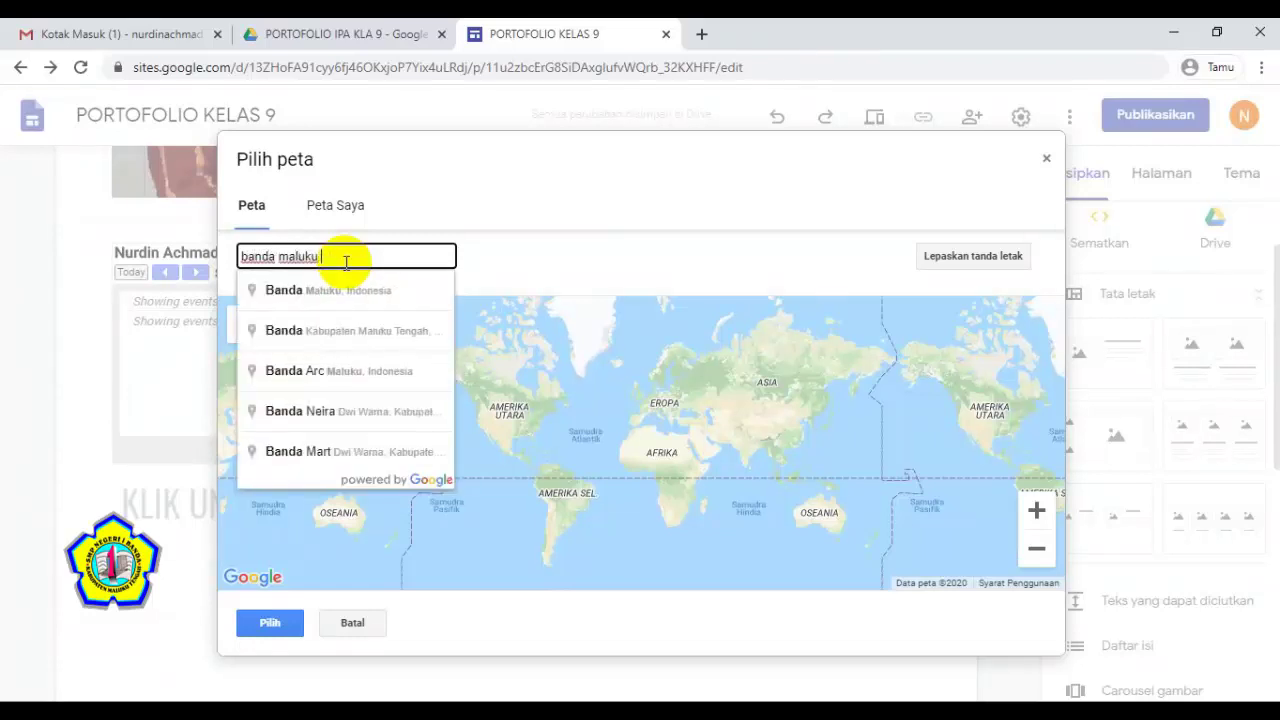
pyautogui.write('tengah')
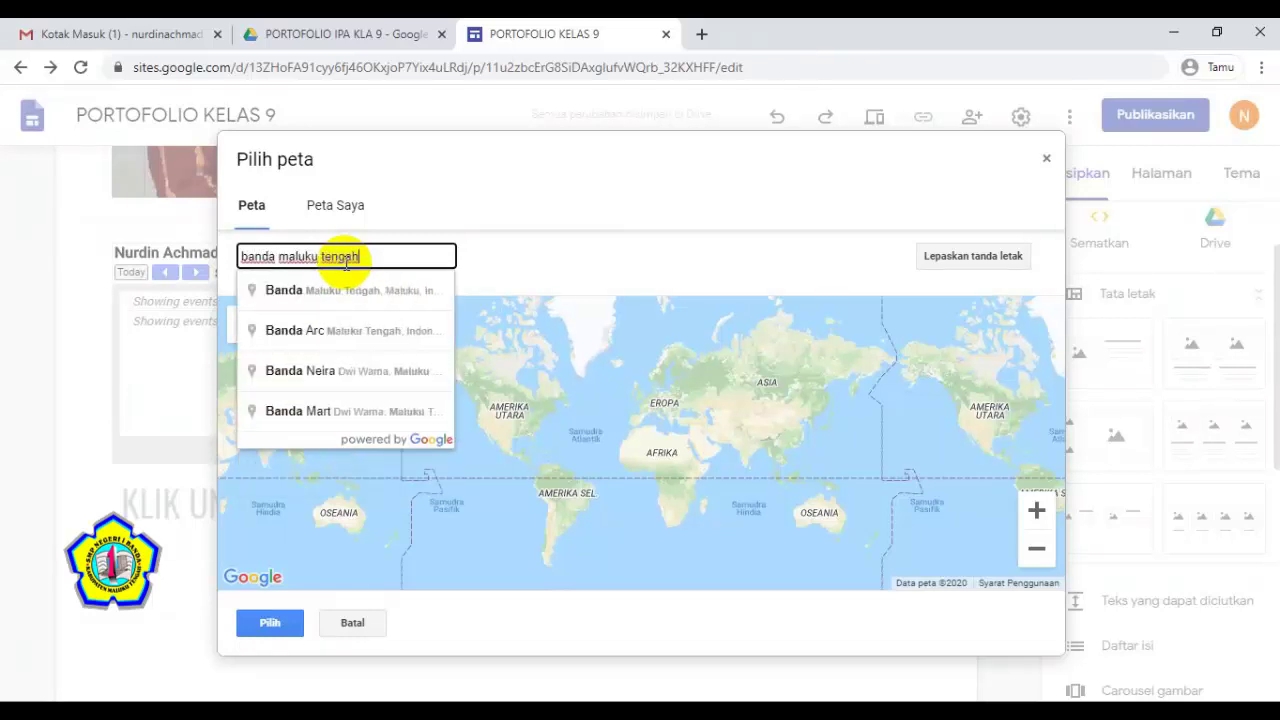
pyautogui.click(344, 289)
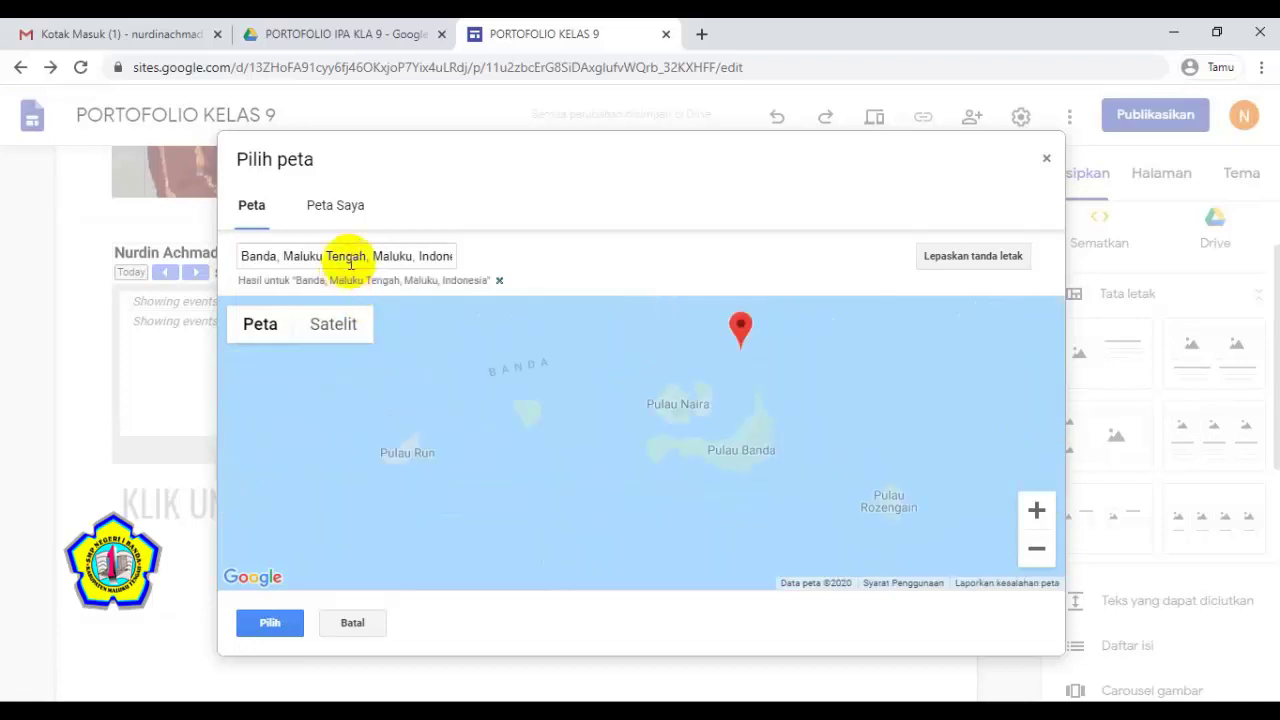
pyautogui.click(1036, 511)
pyautogui.click(1036, 511)
pyautogui.moveTo(964, 445); pyautogui.dragTo(660, 406)
pyautogui.moveTo(845, 423); pyautogui.dragTo(626, 403)
pyautogui.moveTo(949, 454); pyautogui.dragTo(583, 386)
pyautogui.moveTo(847, 459); pyautogui.dragTo(831, 371)
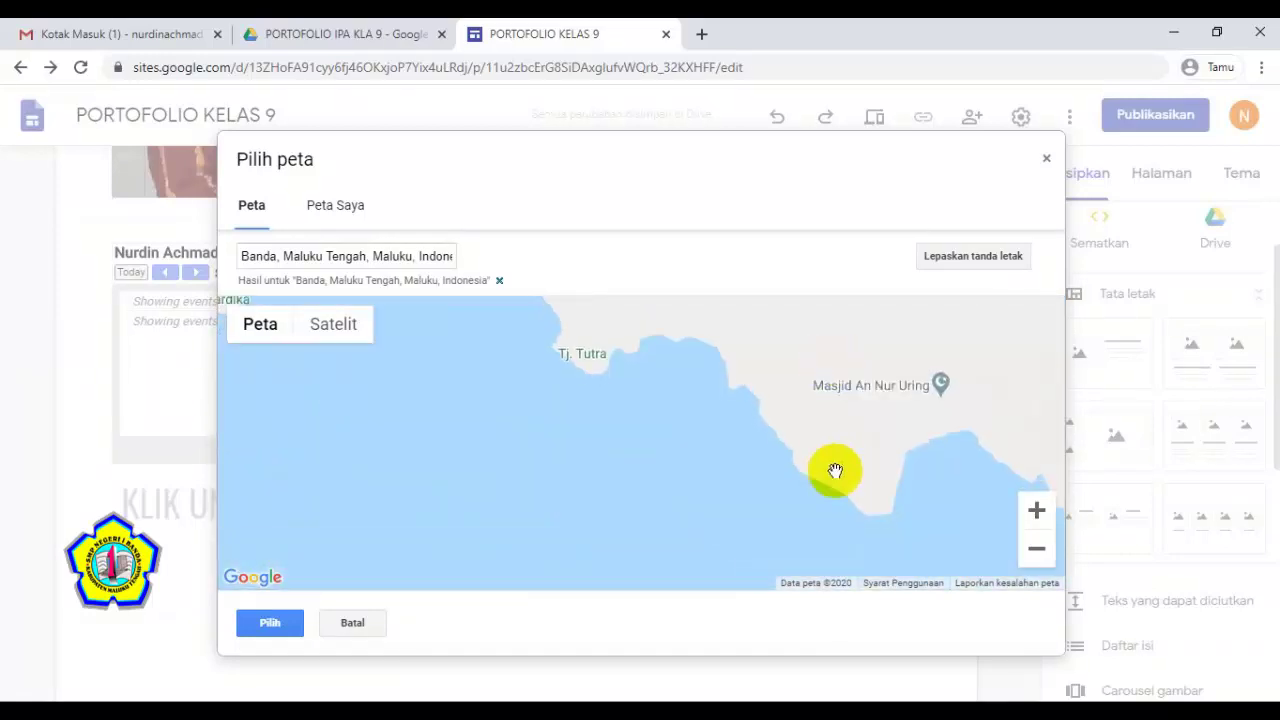
pyautogui.scroll(-2, 831, 478)
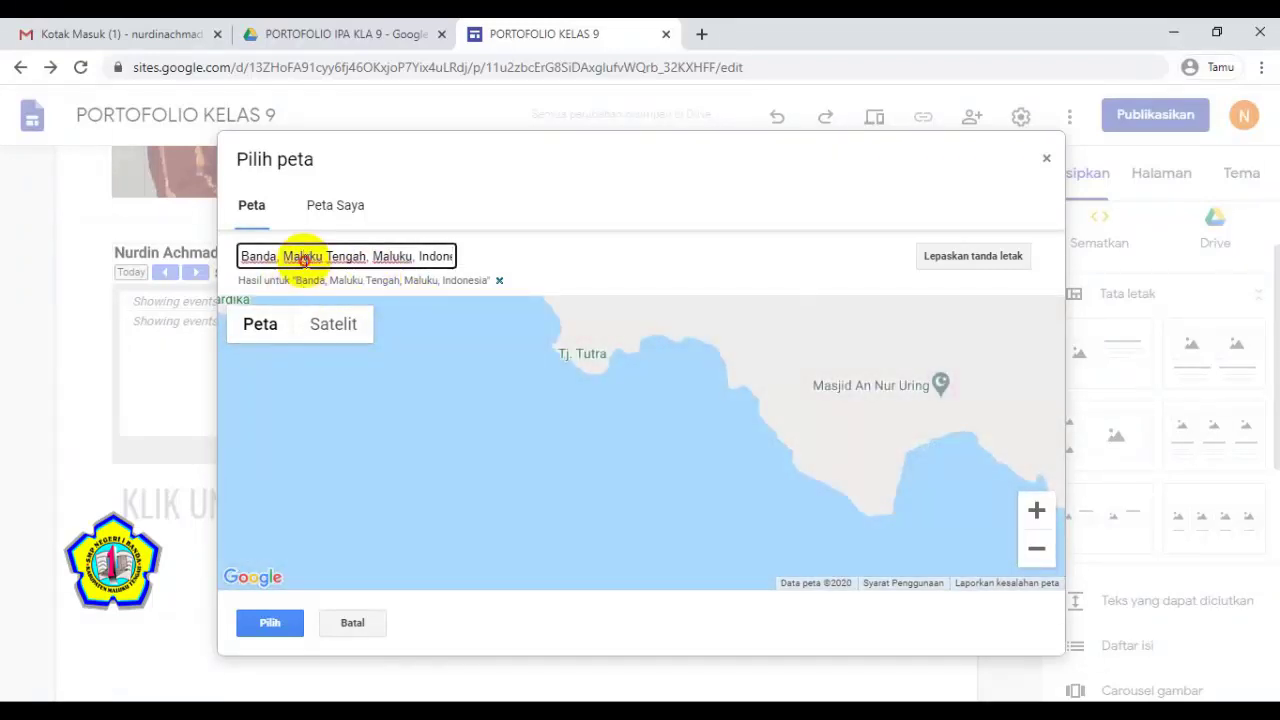
# Step: Search the map for "smp", choose SMPN 1 Banda, and insert its close-up map into the second placeholder
pyautogui.write('smp')
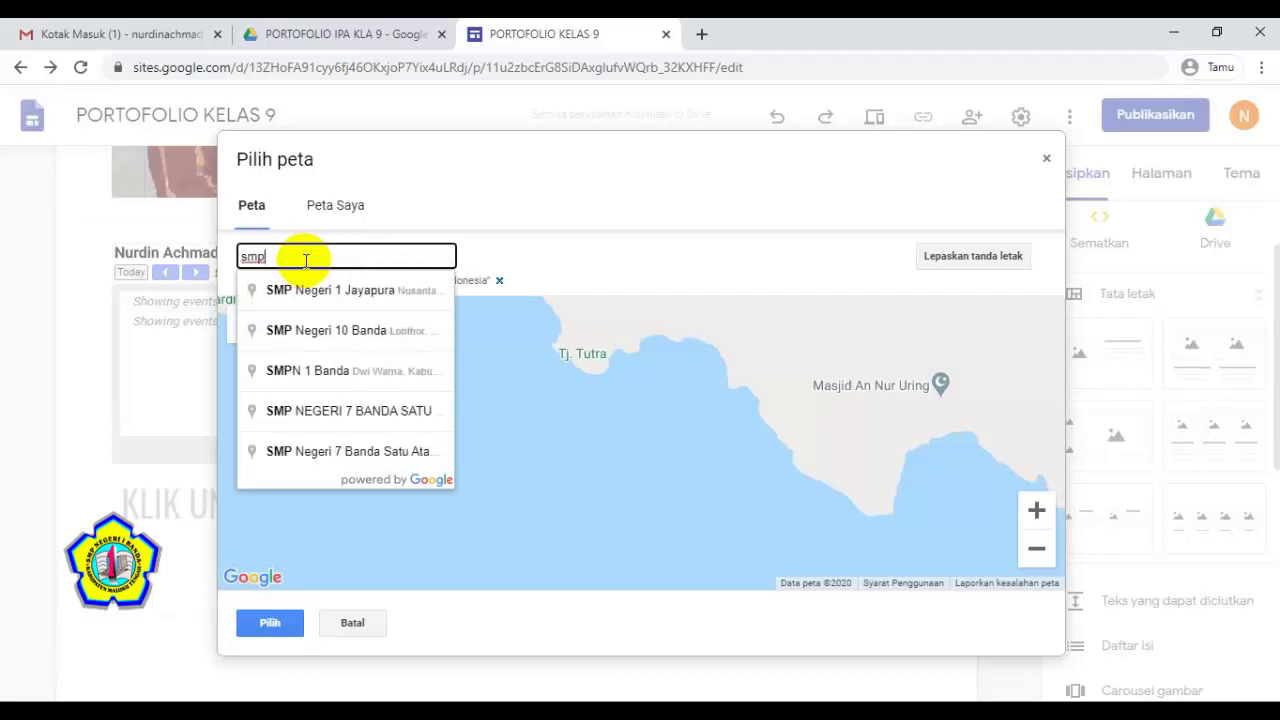
pyautogui.click(314, 378)
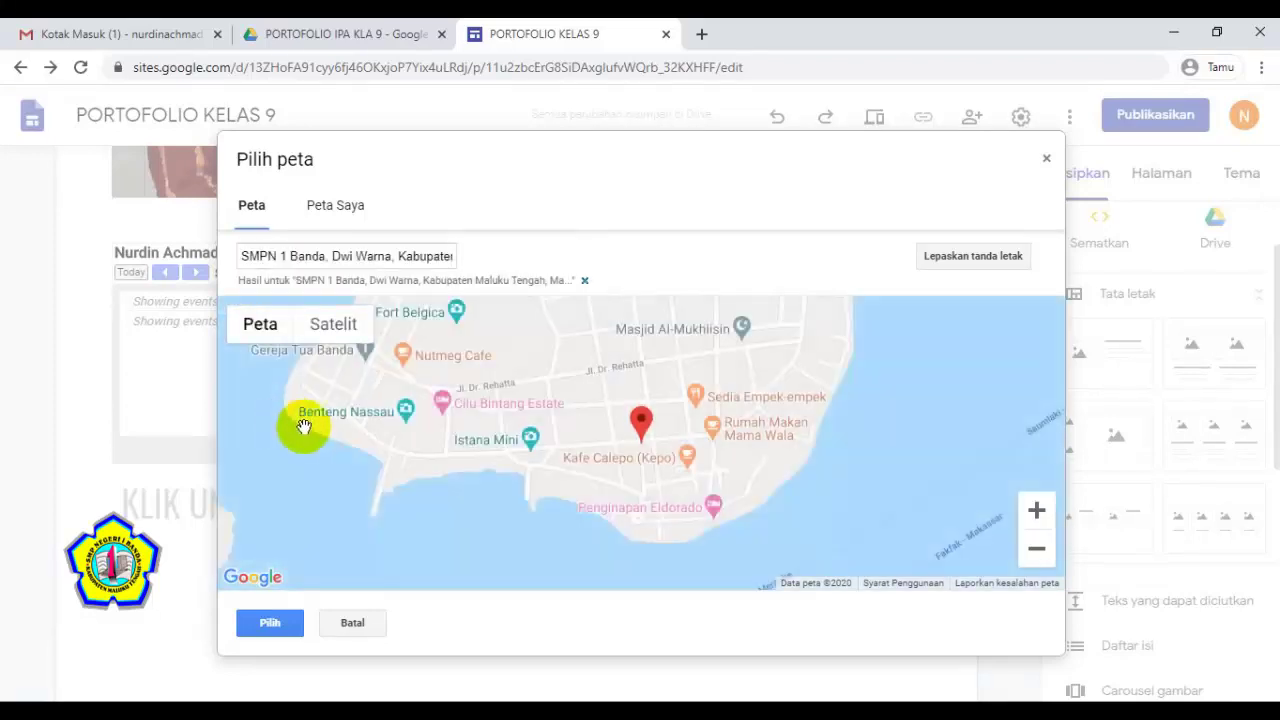
pyautogui.scroll(-2, 654, 439)
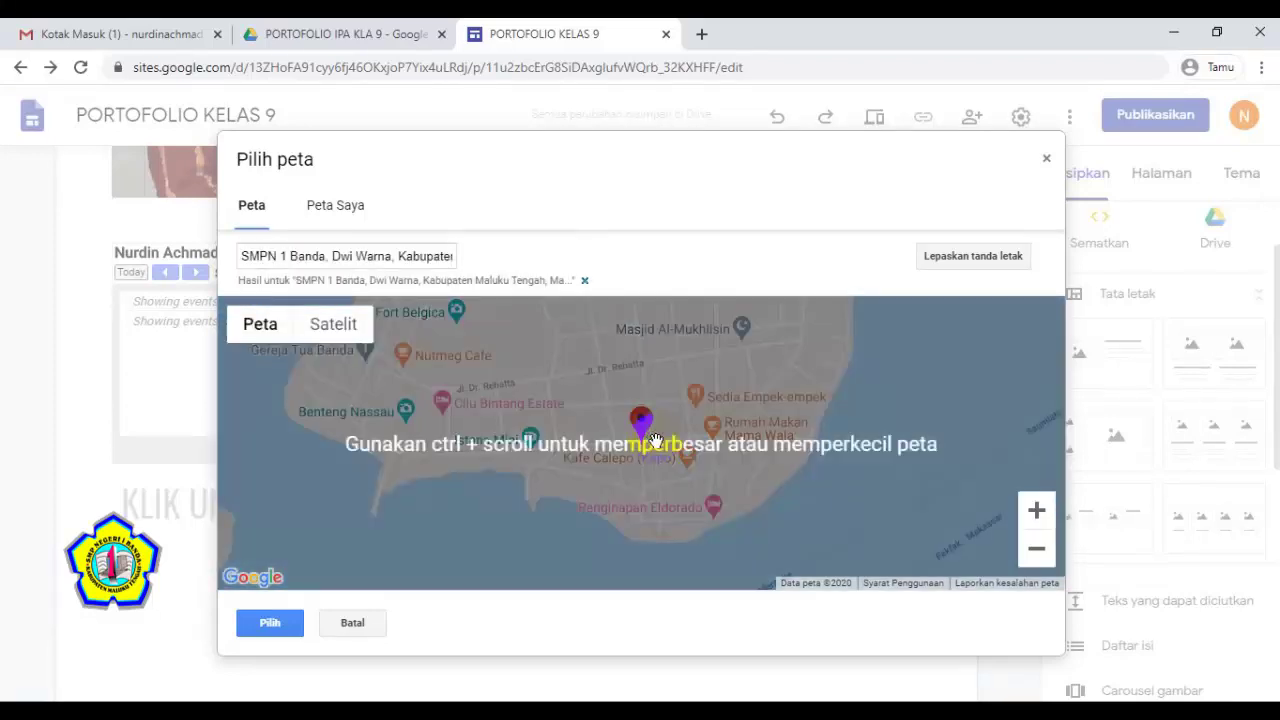
pyautogui.click(1035, 513)
pyautogui.click(1035, 512)
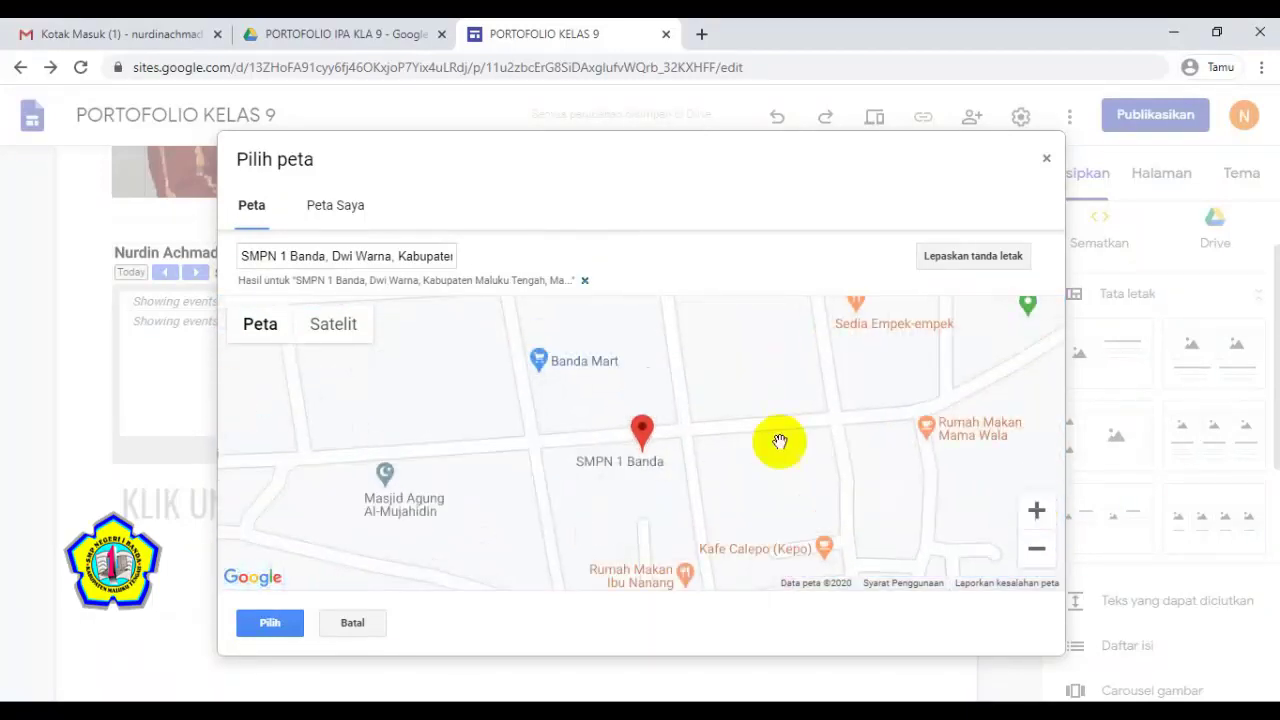
pyautogui.click(270, 624)
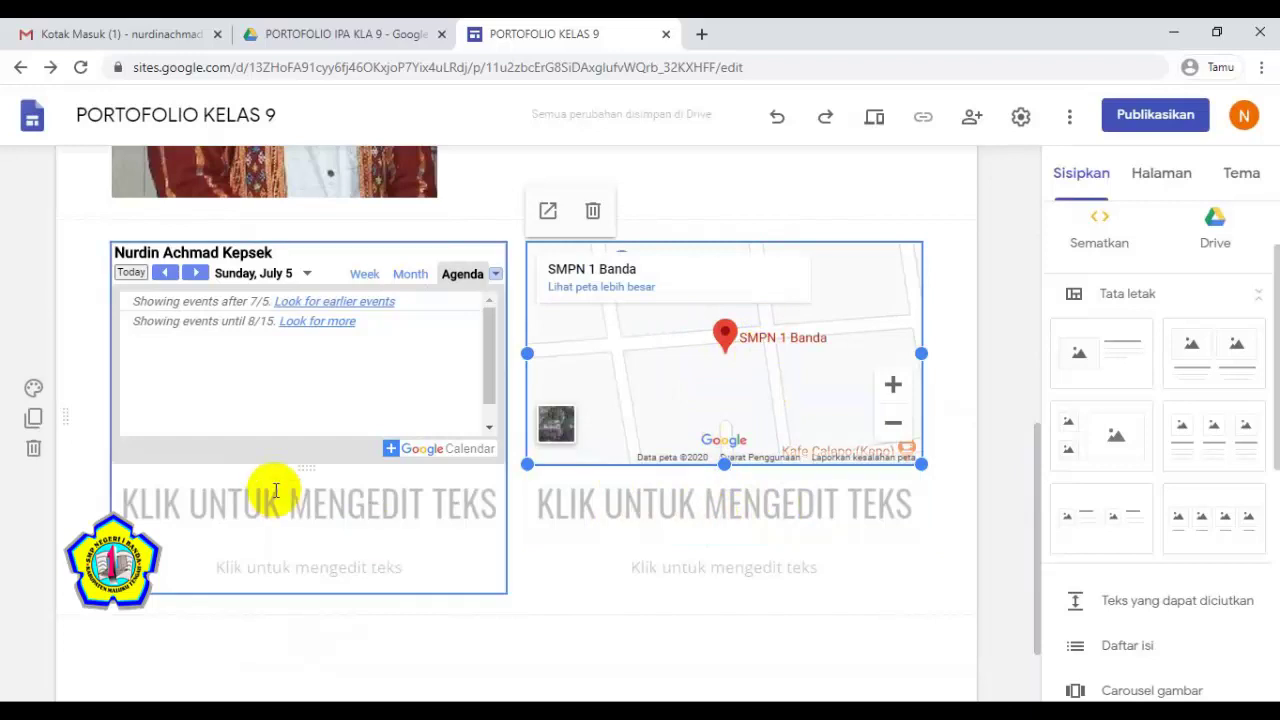
# Step: Enter "PETA LOKASI SEKOLAH" as the heading below the map
pyautogui.click(663, 503)
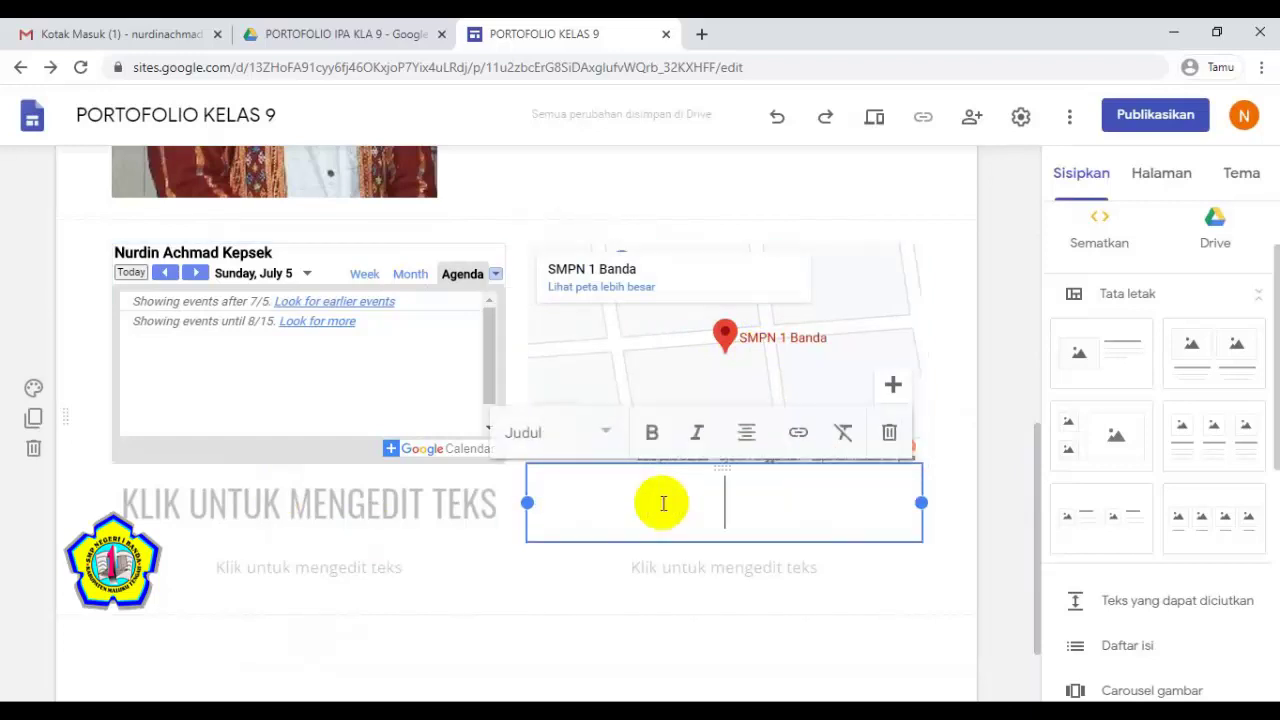
pyautogui.write('PETA LOKASI SEKOA')
pyautogui.write('H')
pyautogui.press('BackSpace')
pyautogui.press('BackSpace')
pyautogui.write('LAH')
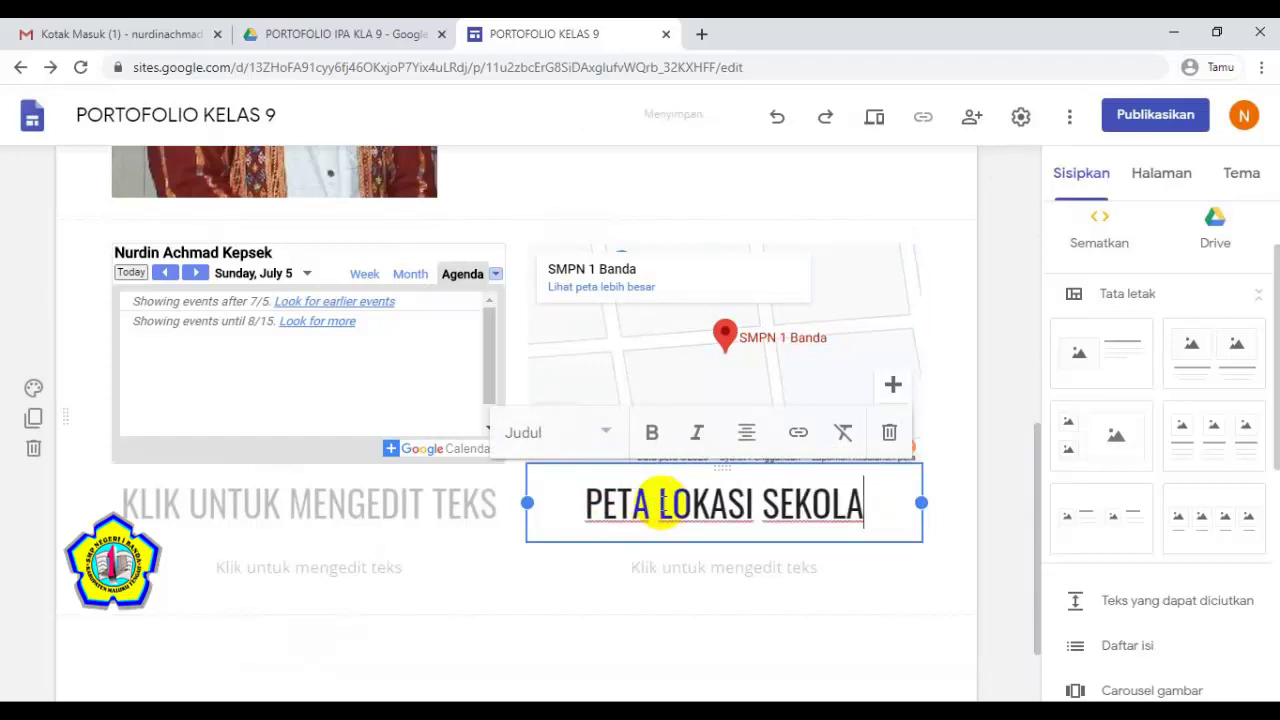
# Step: Enter "KALENDER AKADEMIK" as the heading below the embedded calendar
pyautogui.click(257, 515)
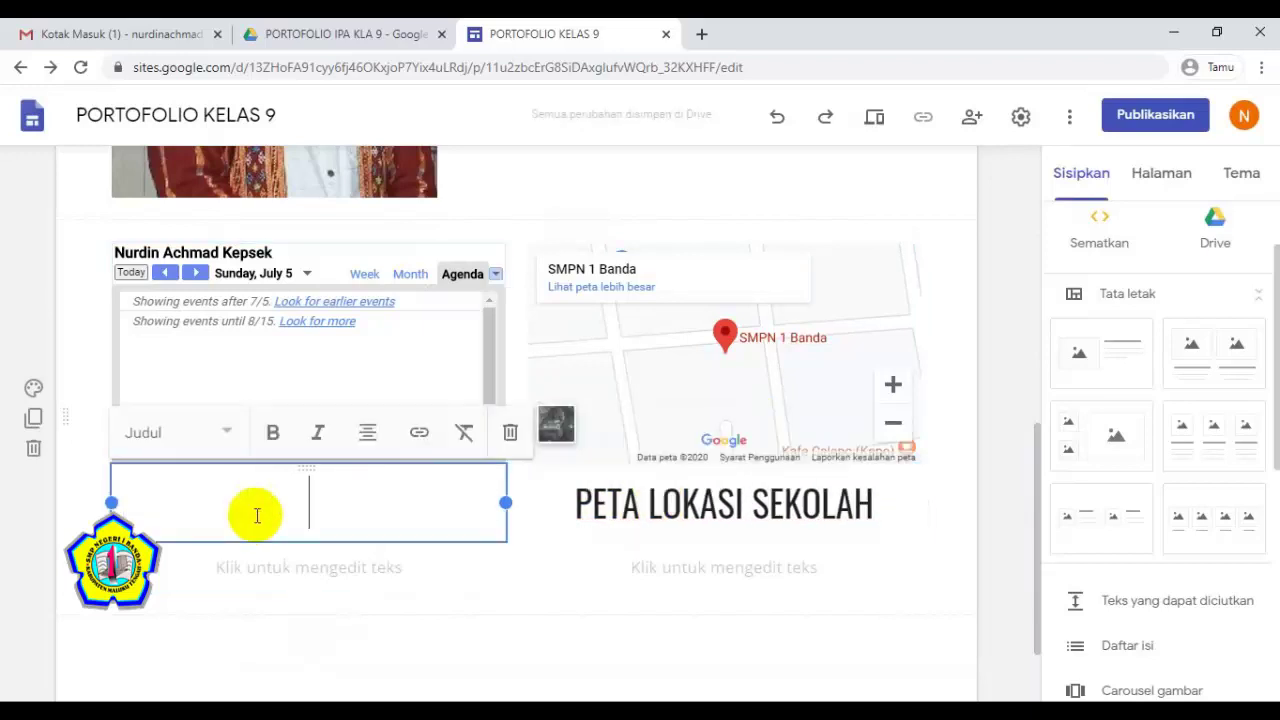
pyautogui.write('KALENDER ')
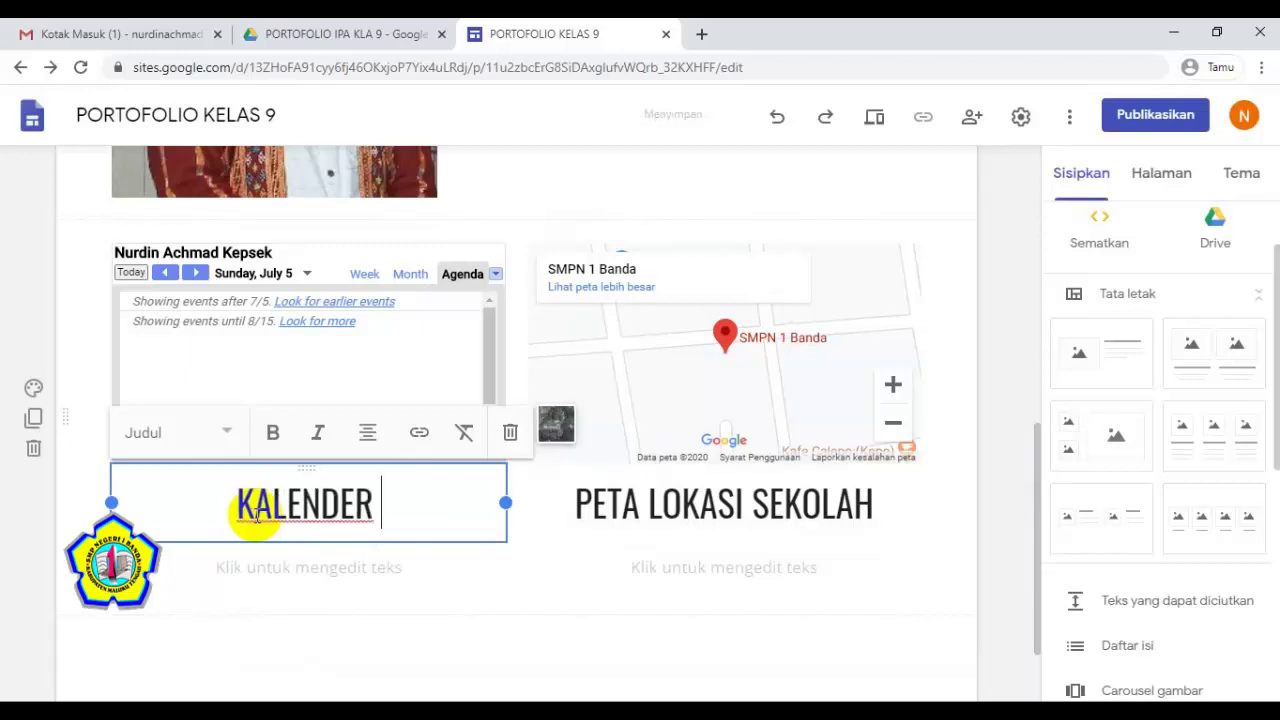
pyautogui.write('AKADEMIK')
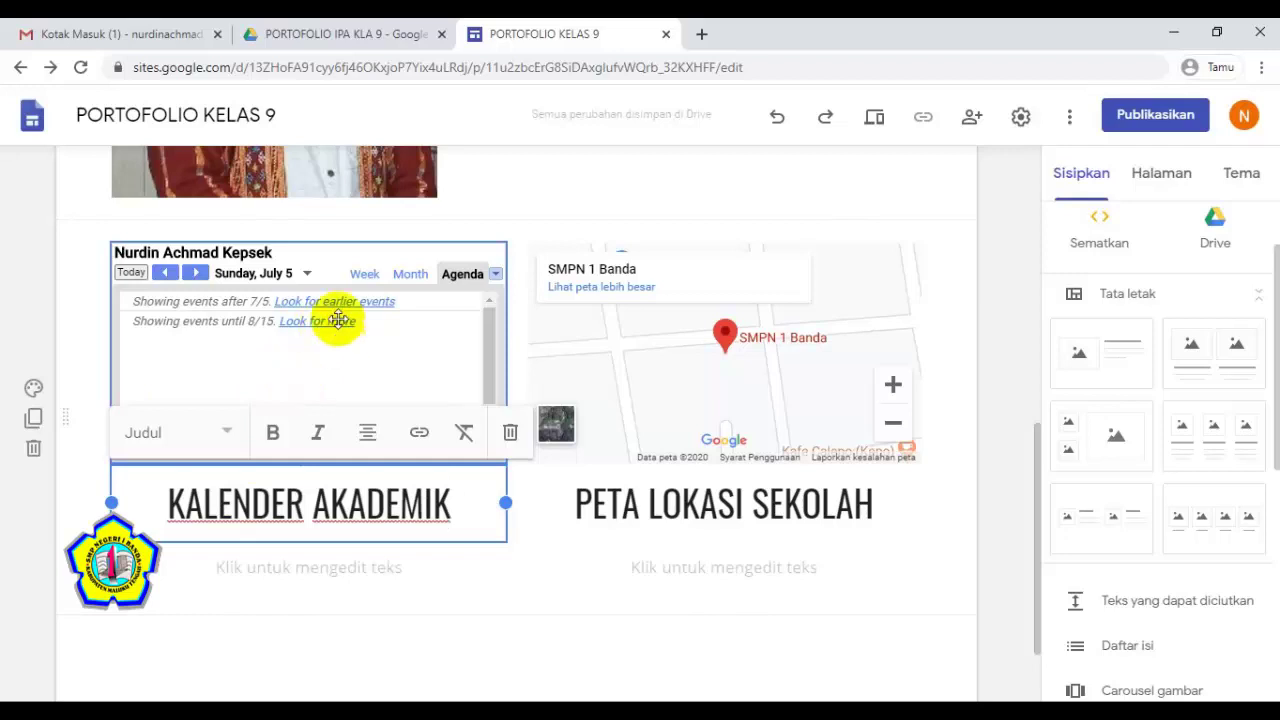
pyautogui.click(520, 628)
# Step: Insert a table of contents between the HOME page's header image and the SELAMAT DATANG section
pyautogui.scroll(-1, 500, 520)
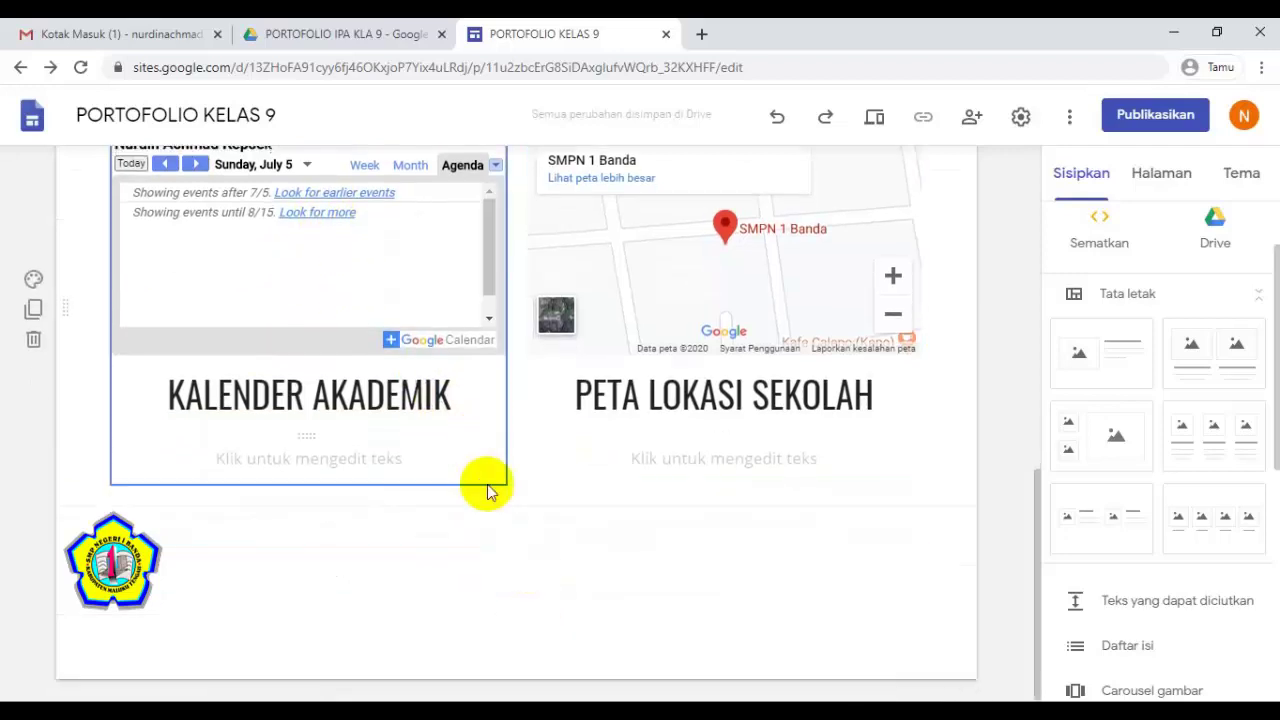
pyautogui.scroll(4, 520, 546)
pyautogui.scroll(3, 523, 543)
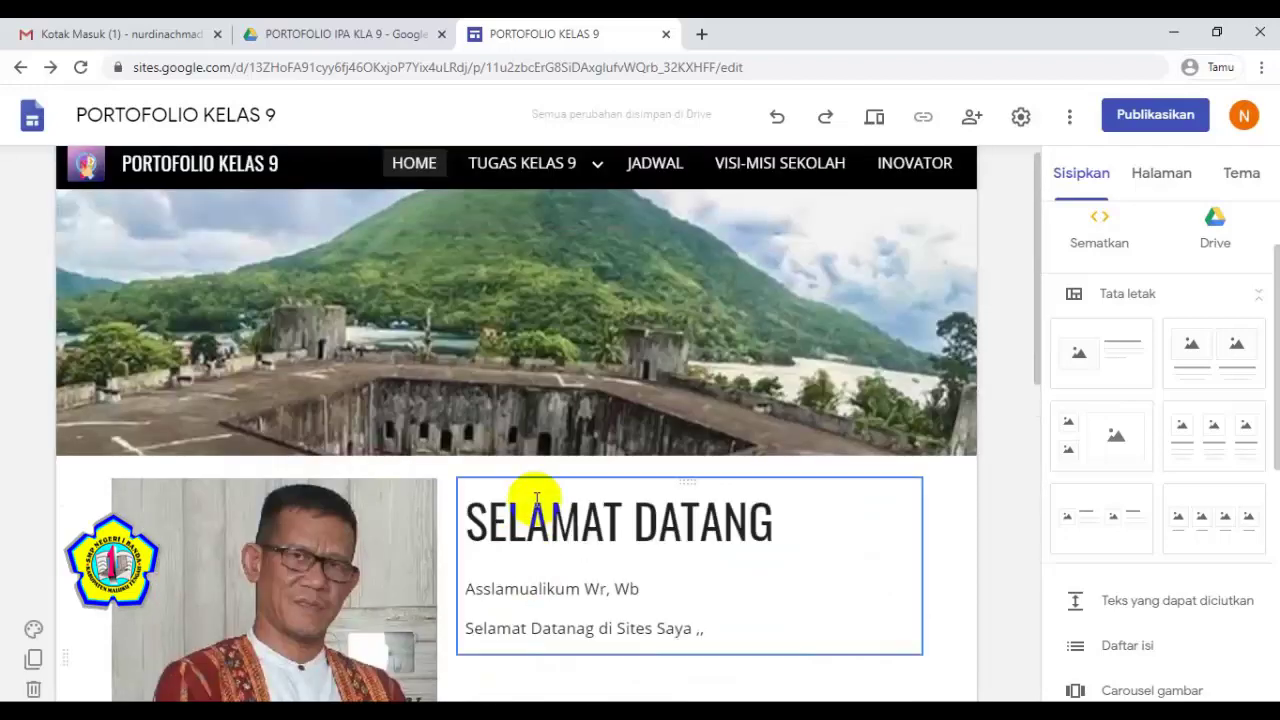
pyautogui.scroll(-7, 534, 500)
pyautogui.scroll(4, 536, 499)
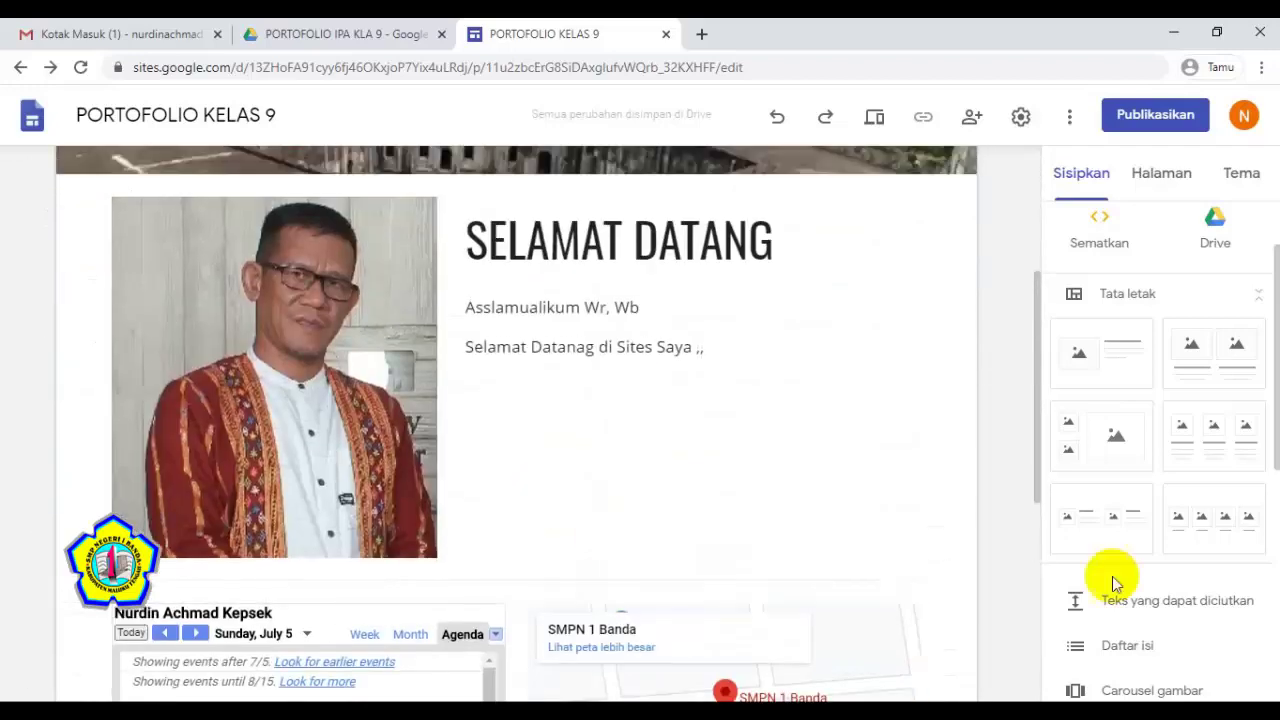
pyautogui.scroll(-2, 1155, 480)
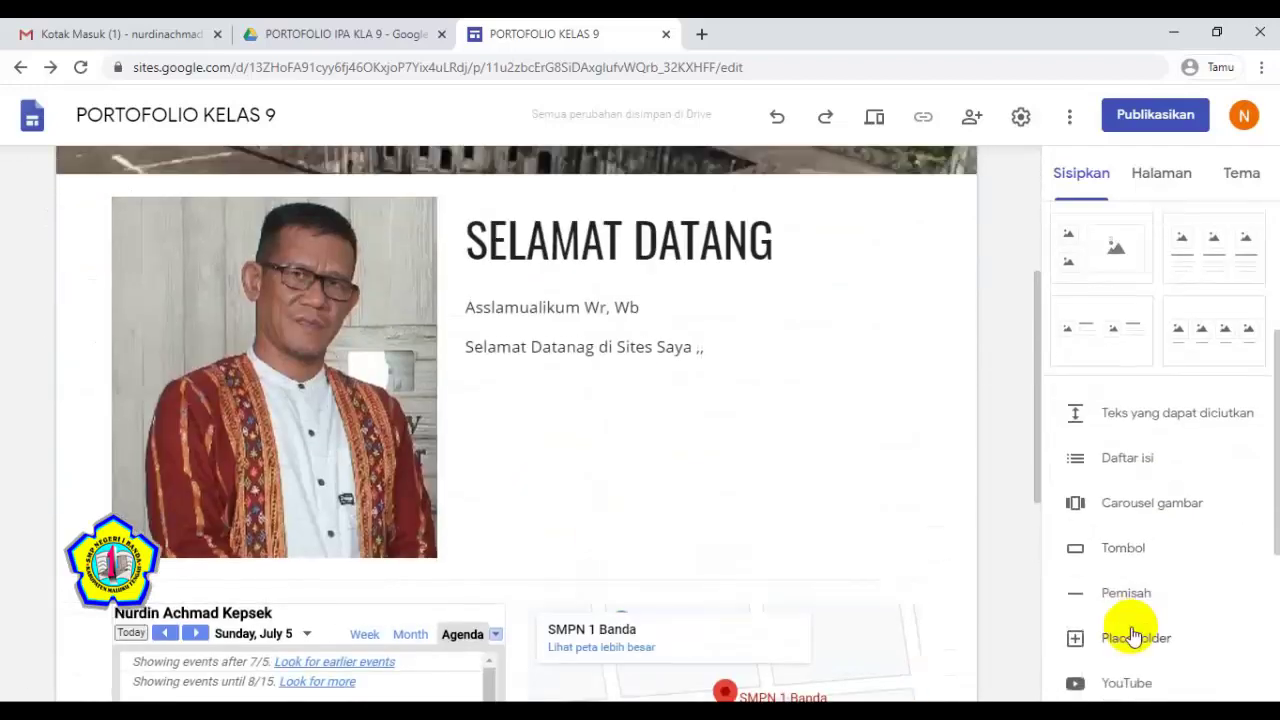
pyautogui.click(1116, 460)
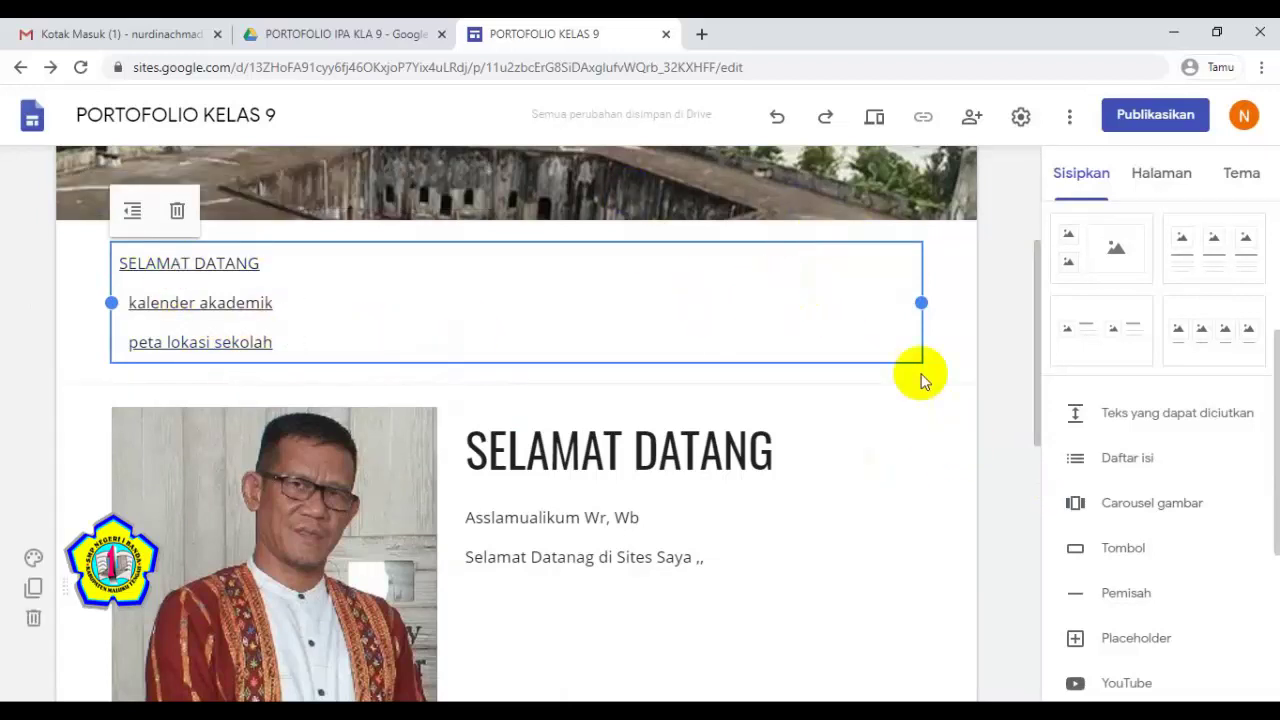
# Step: Preview the site and examine the HOME page in the large-screen layout
pyautogui.scroll(2, 937, 367)
pyautogui.scroll(-3, 940, 372)
pyautogui.scroll(-2, 940, 372)
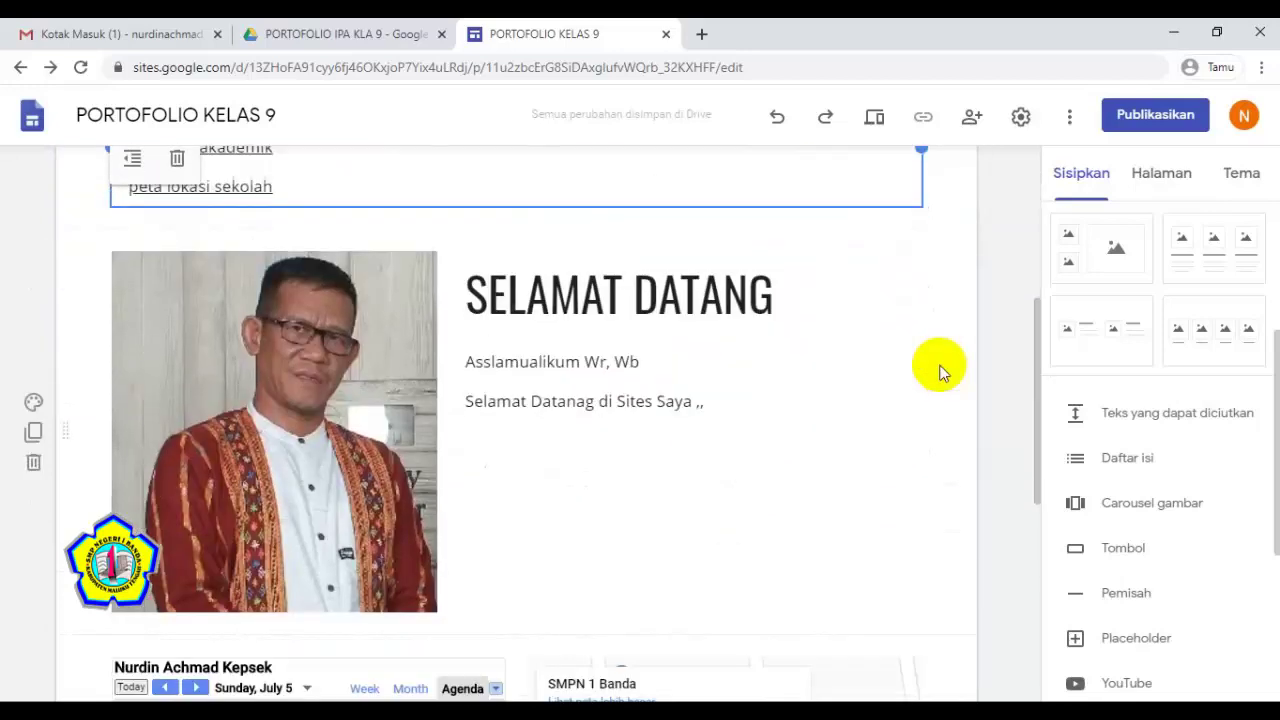
pyautogui.click(874, 120)
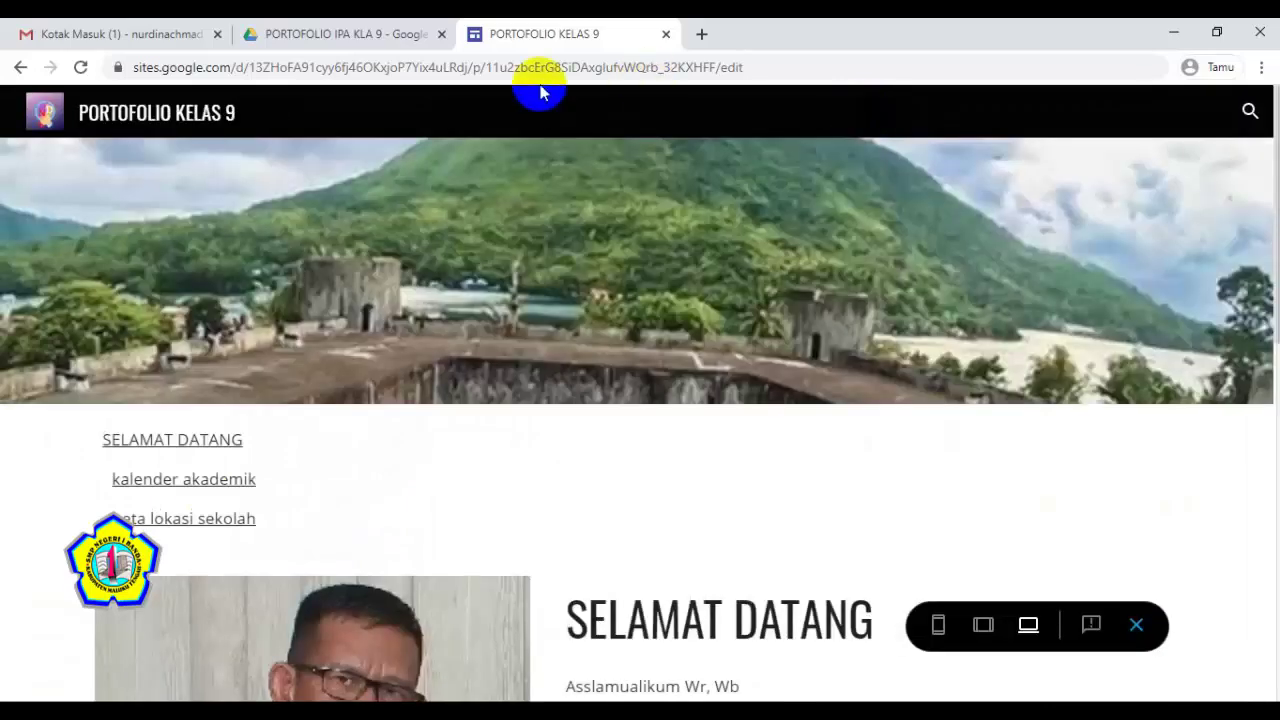
pyautogui.click(506, 338)
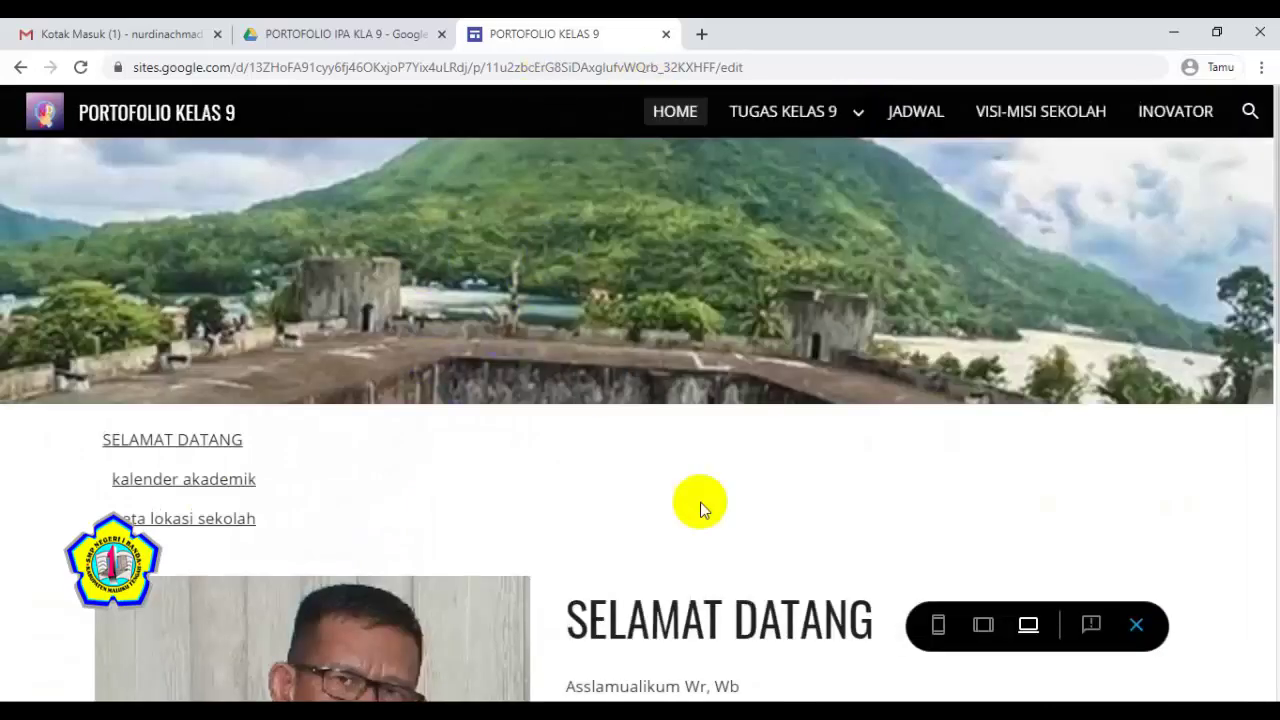
pyautogui.scroll(-2, 931, 474)
pyautogui.click(1030, 628)
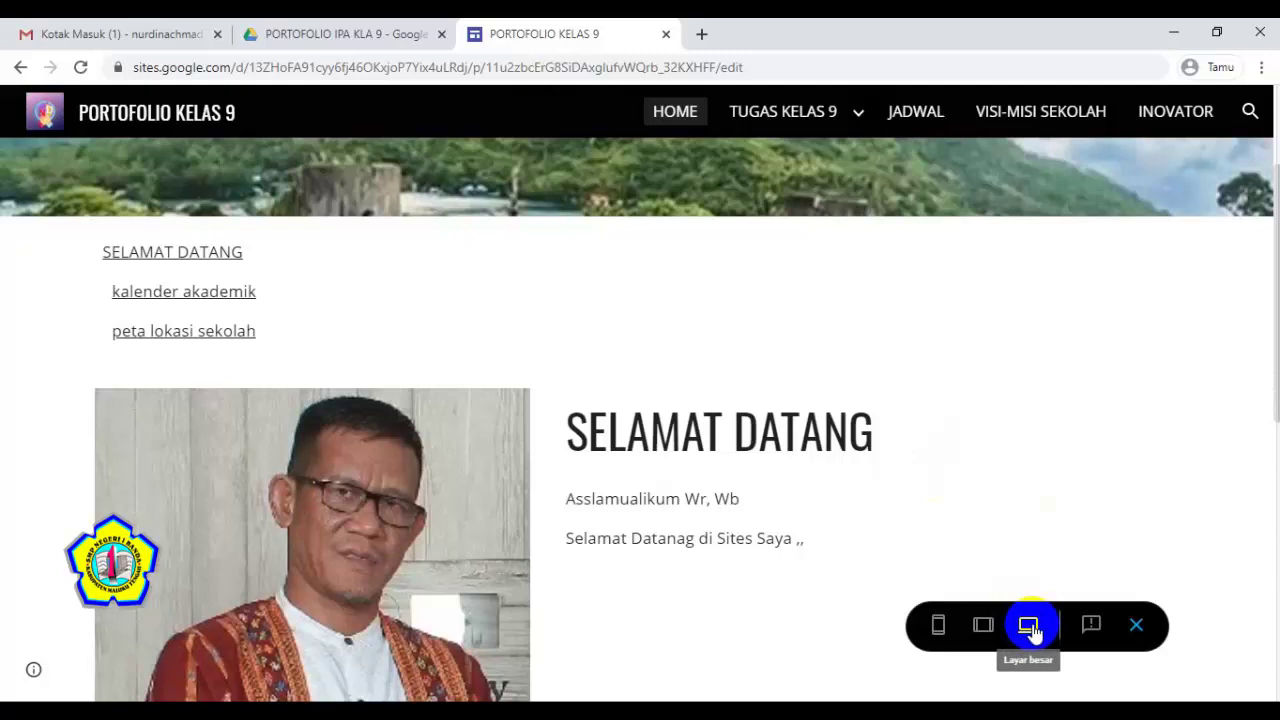
# Step: Switch the preview to the phone layout and review the HOME page from the header down to the calendar
pyautogui.click(938, 626)
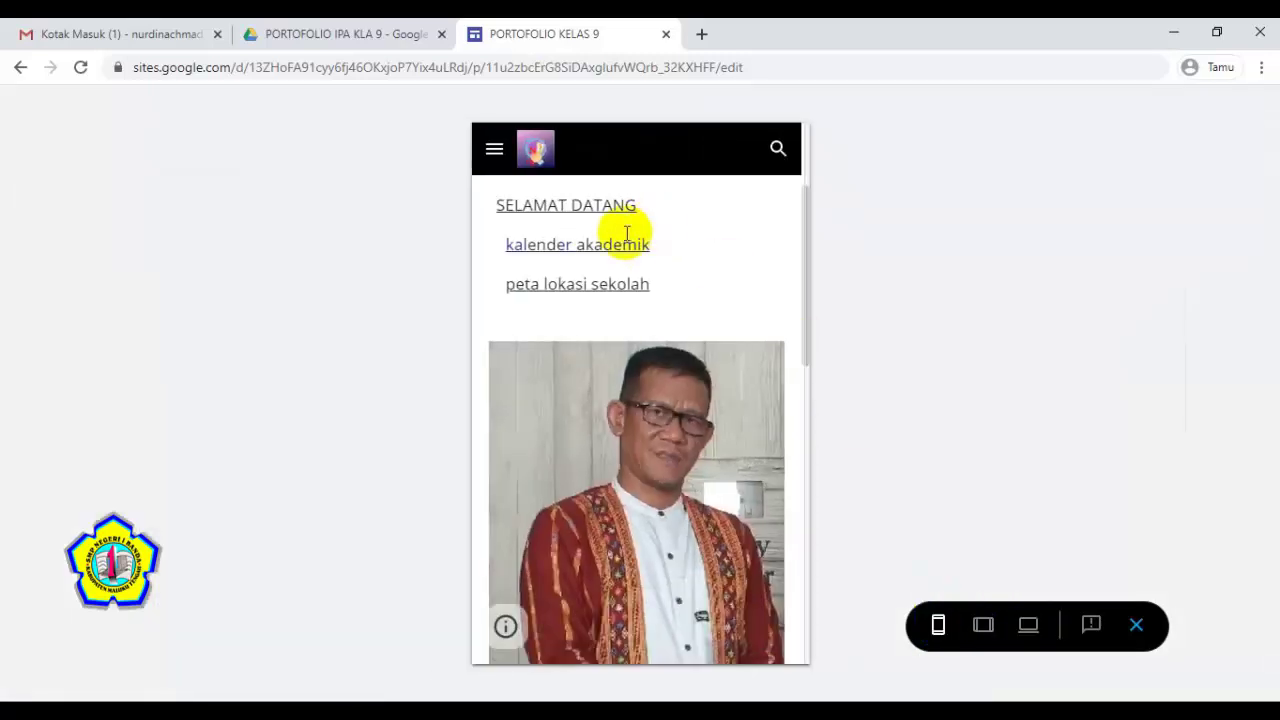
pyautogui.scroll(2, 624, 234)
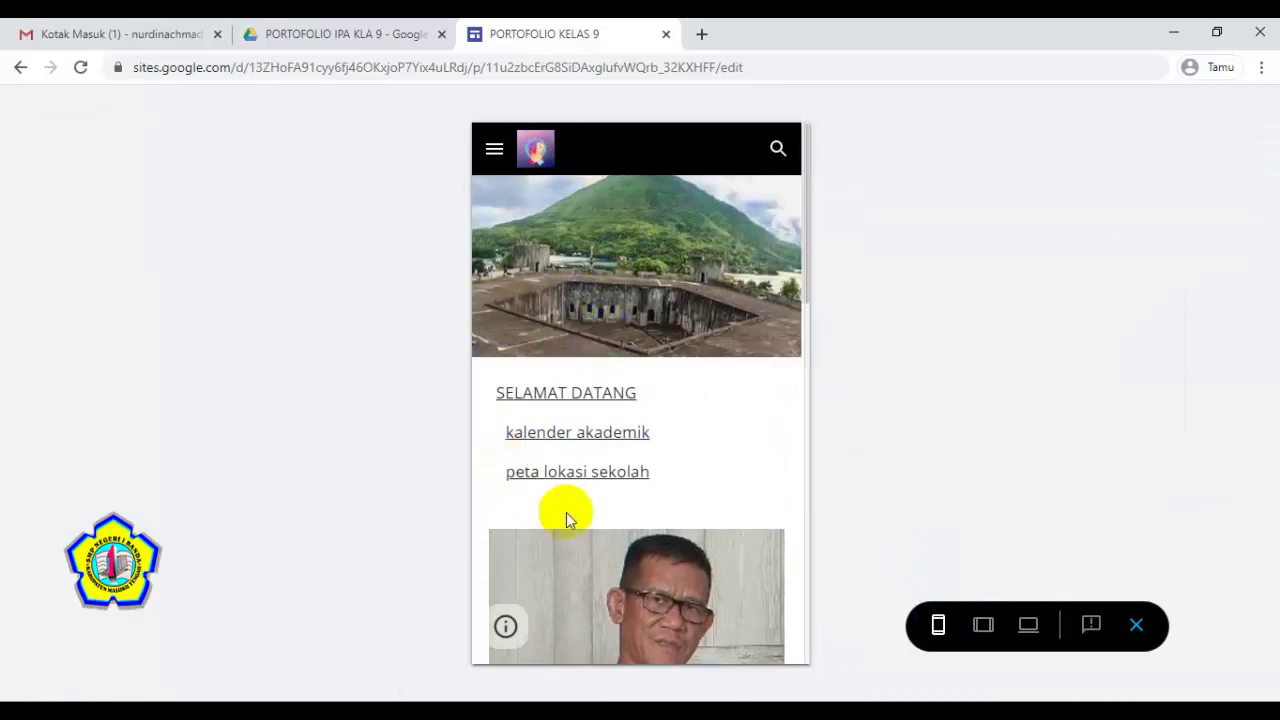
pyautogui.scroll(-8, 566, 512)
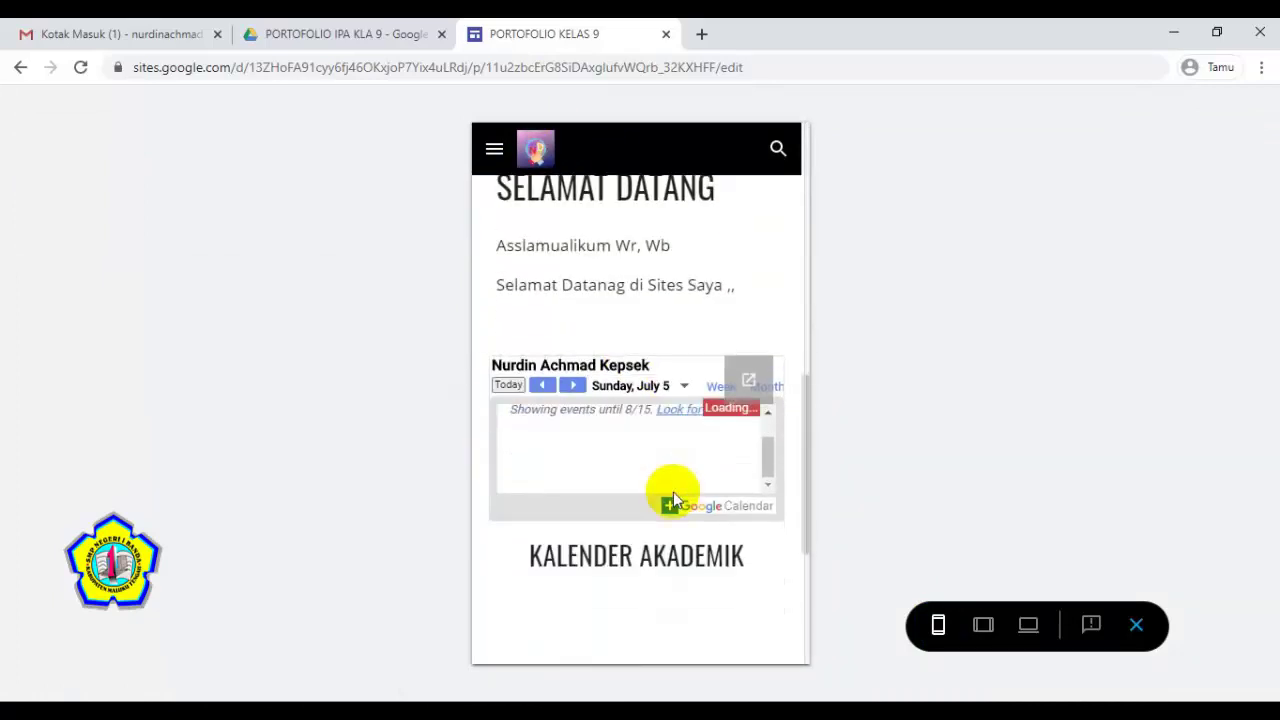
pyautogui.scroll(4, 688, 400)
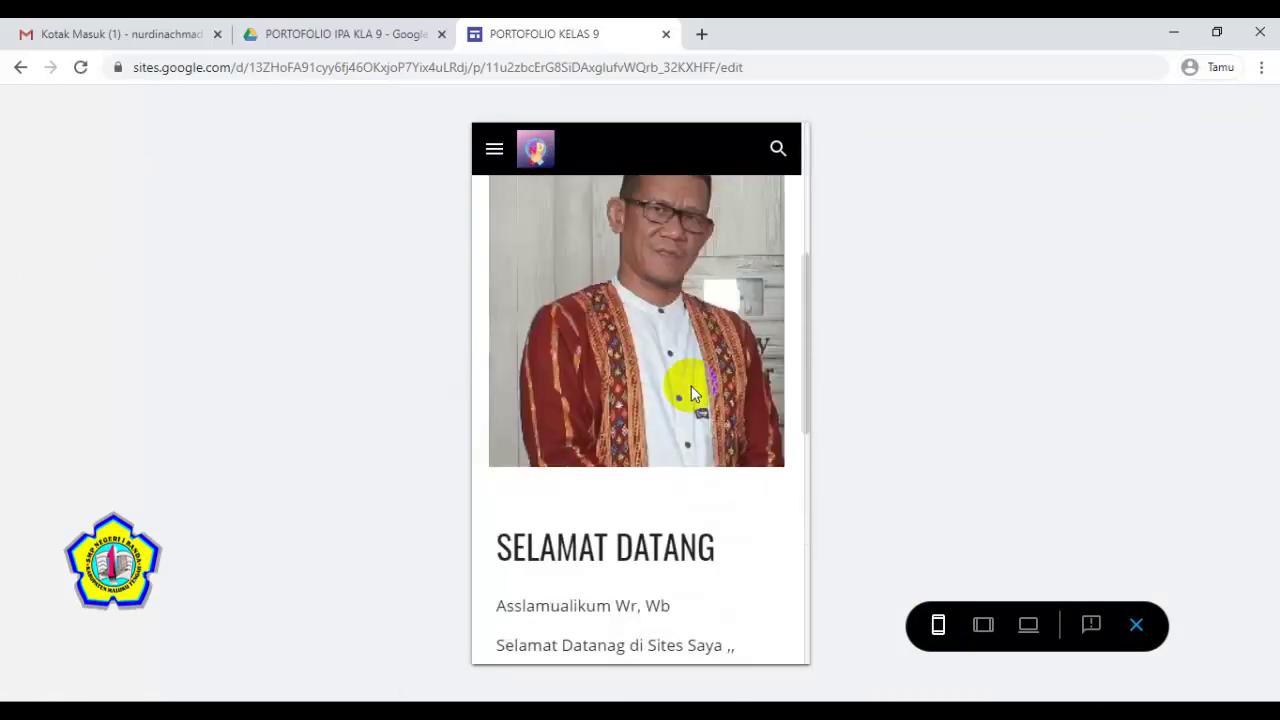
pyautogui.scroll(4, 691, 386)
# Step: Check the site navigation in the phone preview by visiting JADWAL and VISI-MISI SEKOLAH, then returning to HOME
pyautogui.click(493, 152)
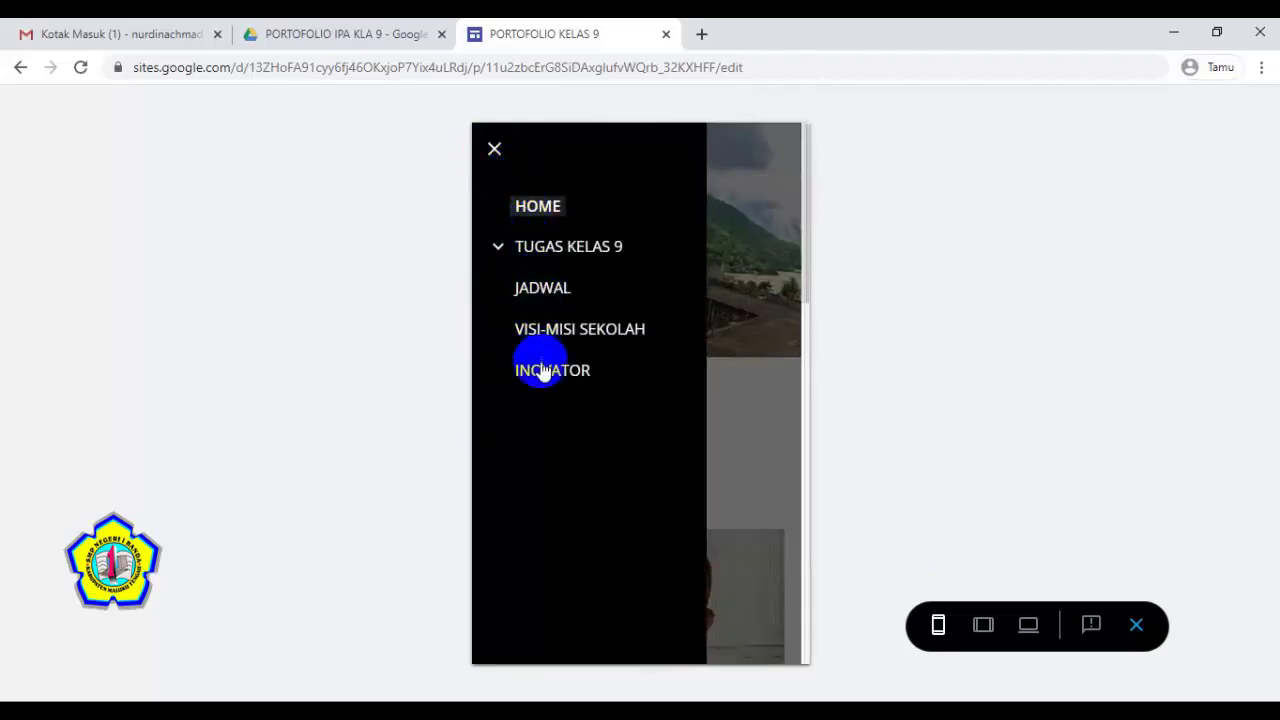
pyautogui.click(541, 291)
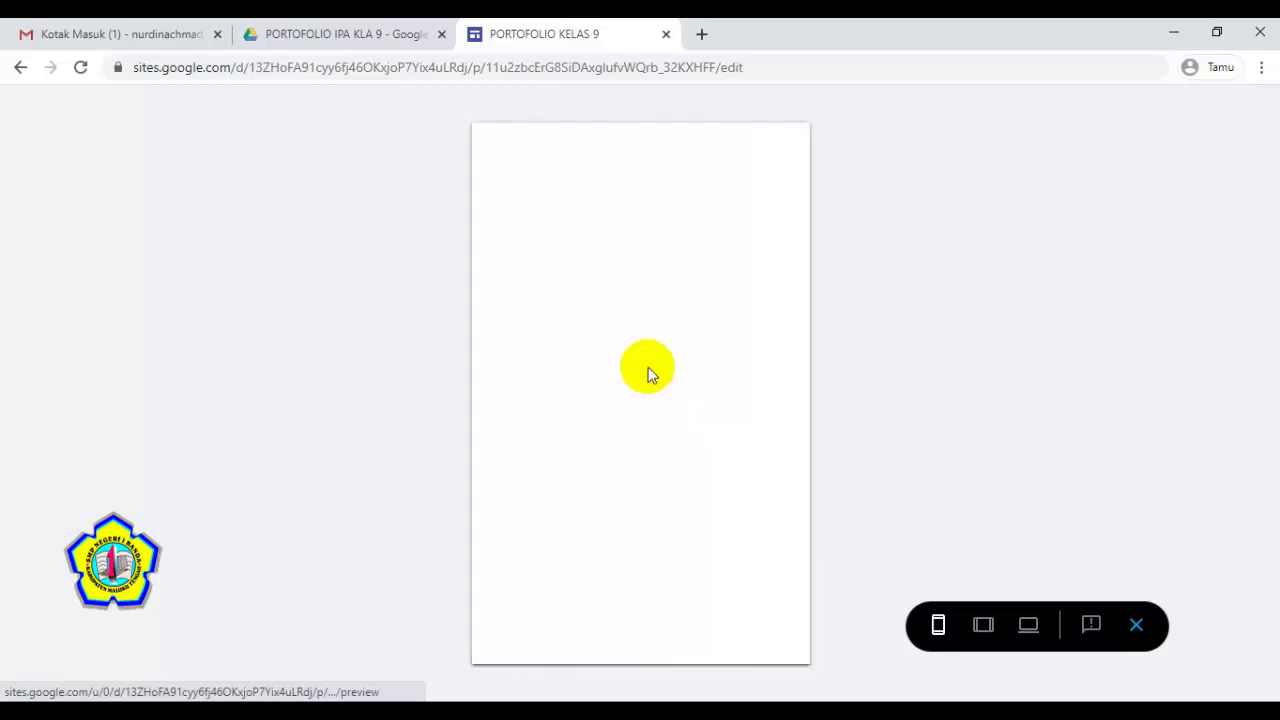
pyautogui.click(493, 152)
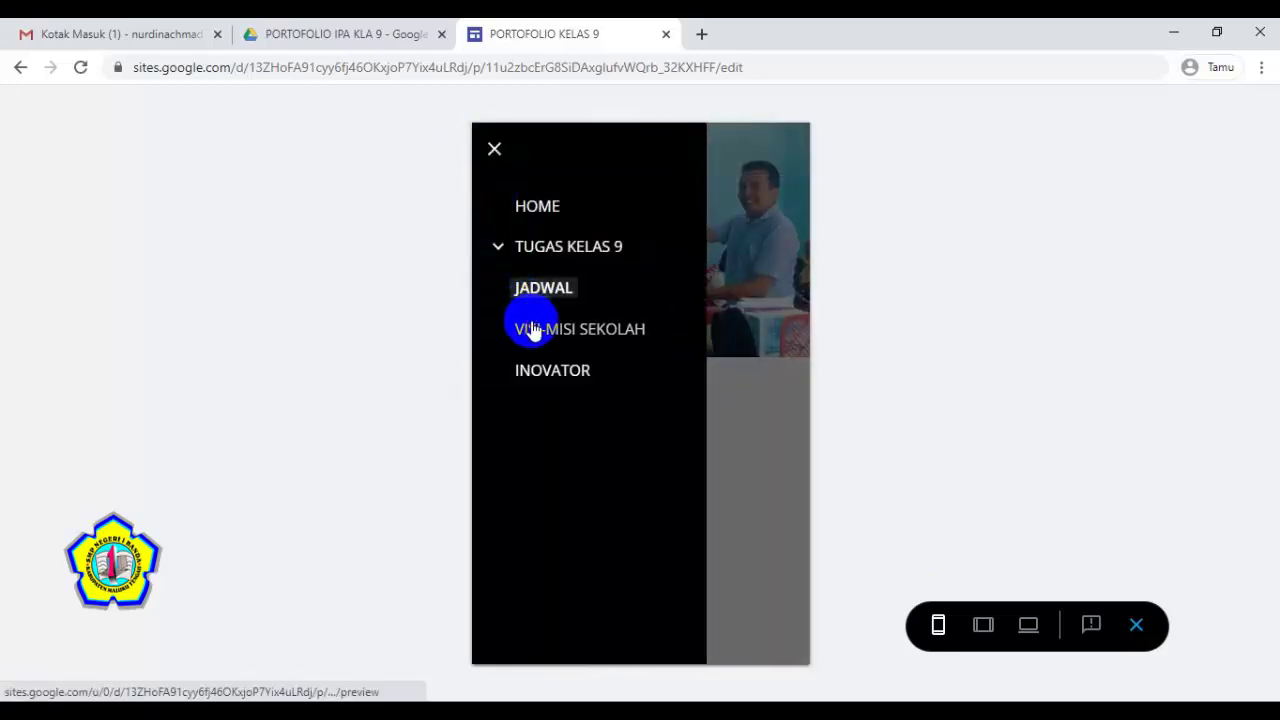
pyautogui.click(533, 331)
pyautogui.click(494, 150)
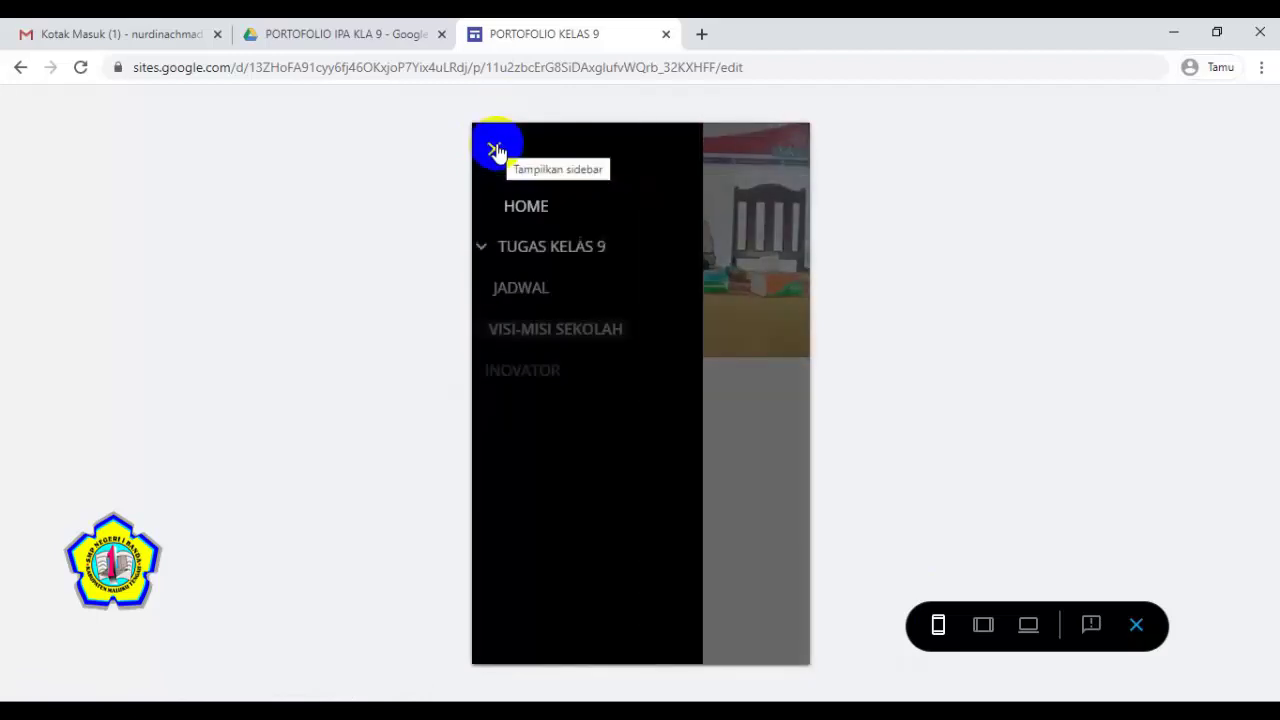
pyautogui.click(524, 208)
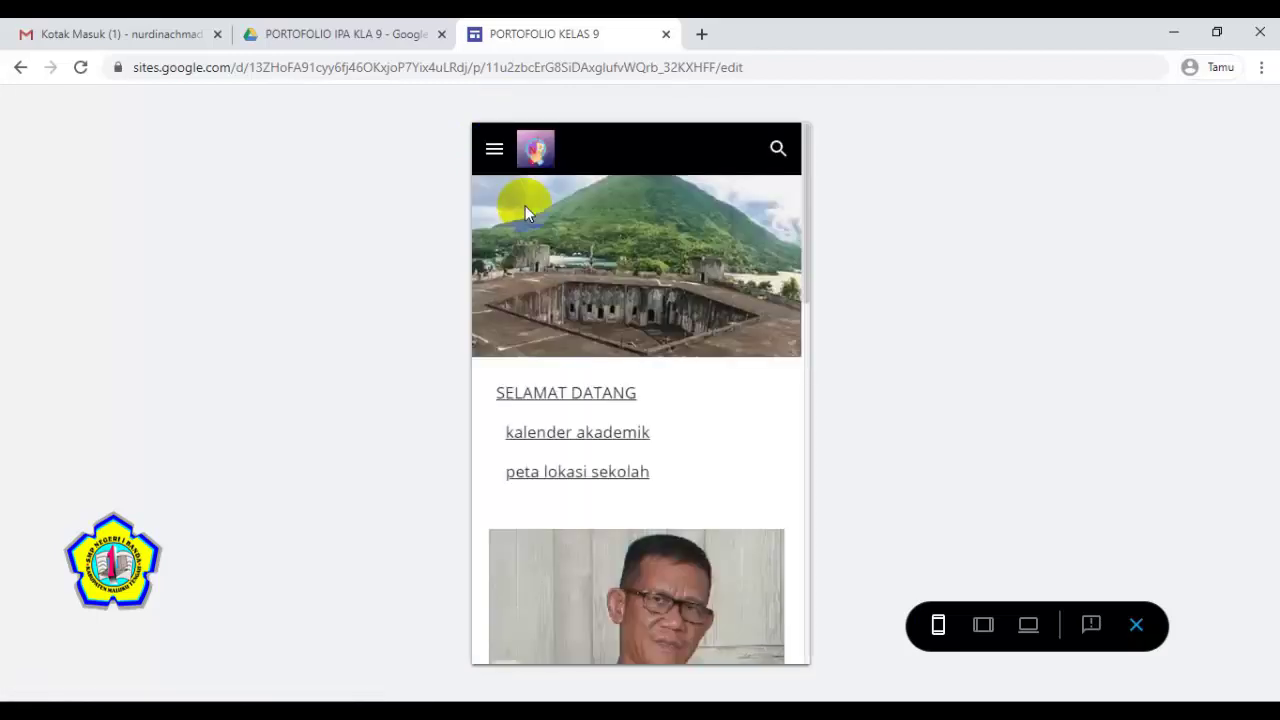
pyautogui.scroll(-2, 634, 460)
# Step: Review the HOME page in the tablet preview layout, then return to the editor
pyautogui.click(987, 632)
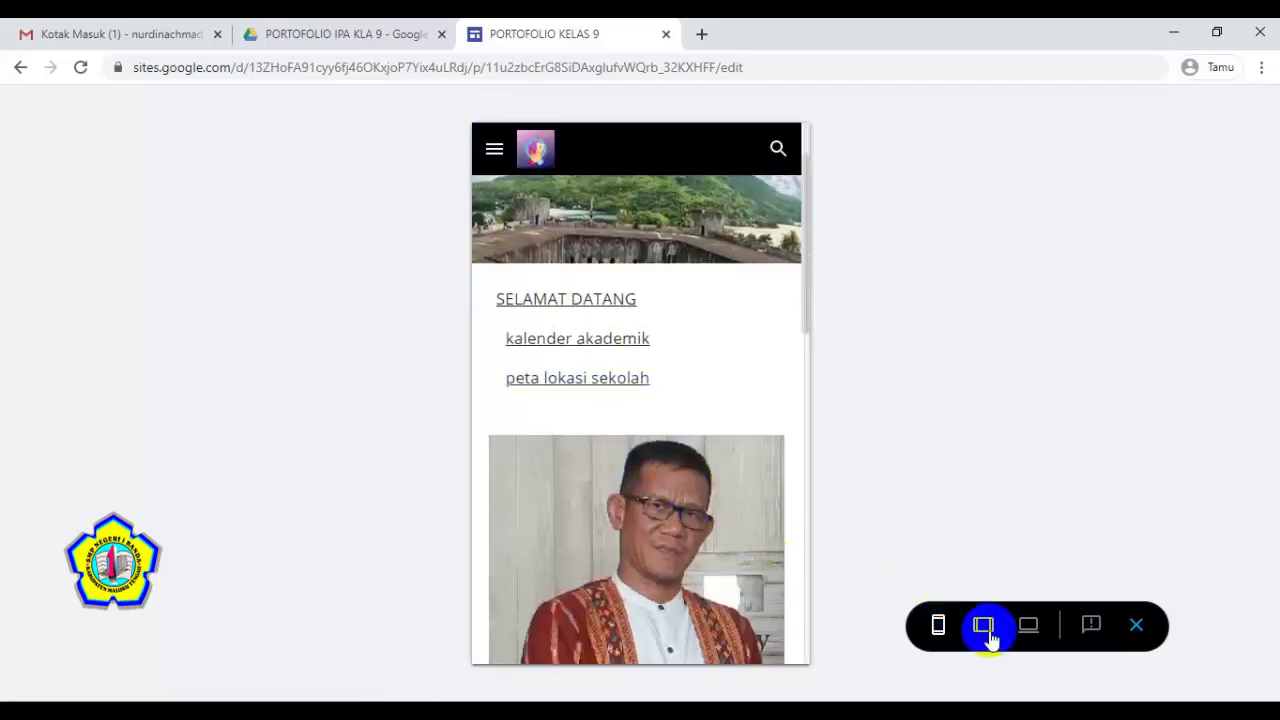
pyautogui.click(369, 237)
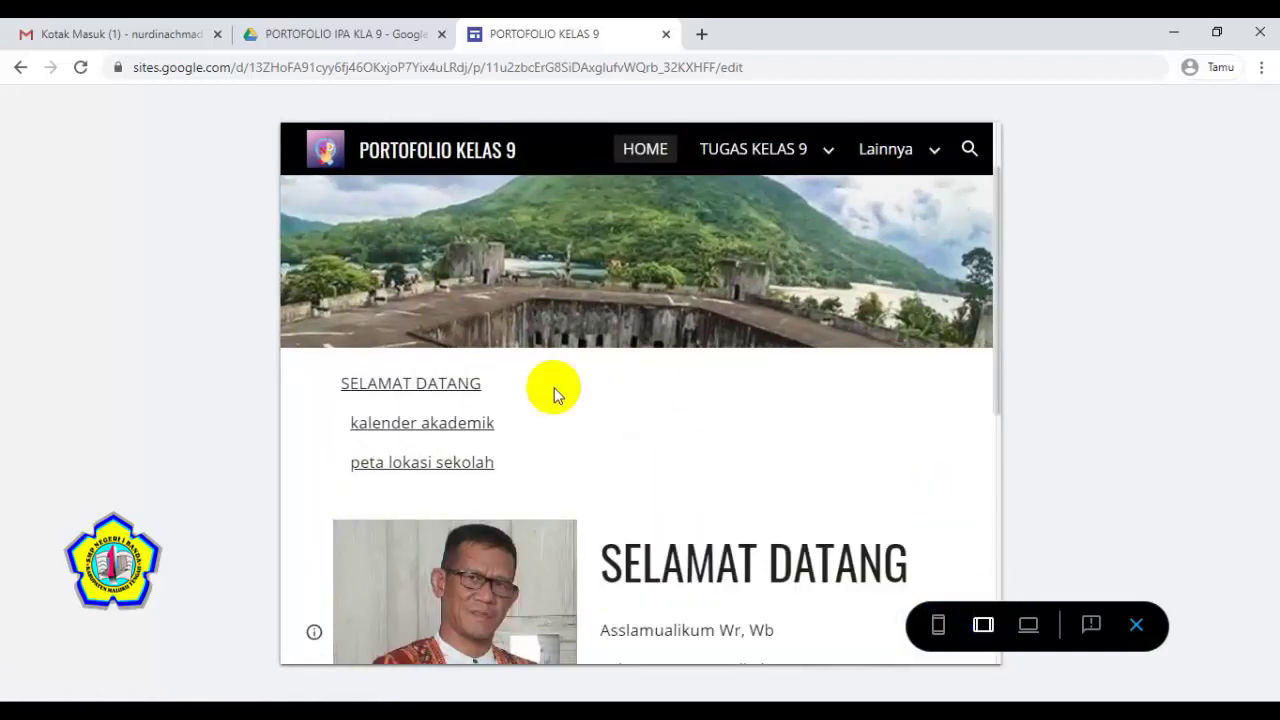
pyautogui.scroll(-1, 554, 387)
pyautogui.scroll(-1, 554, 387)
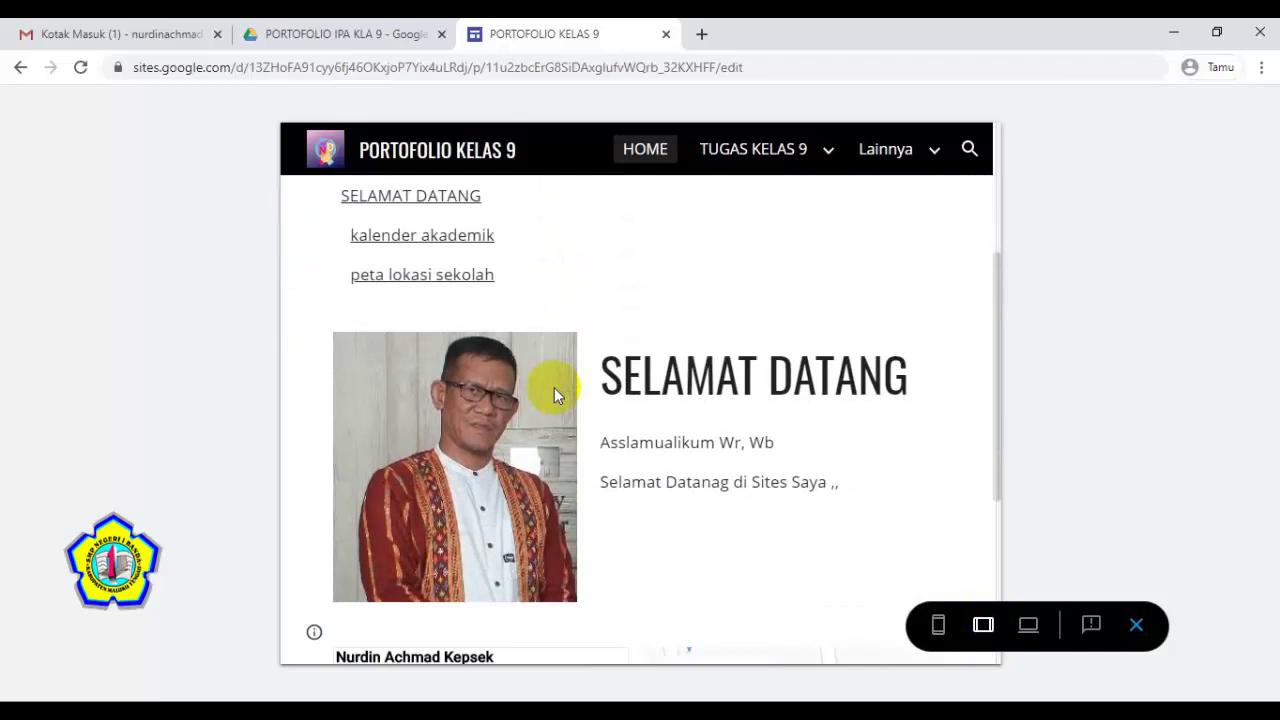
pyautogui.scroll(-1, 554, 387)
pyautogui.scroll(1, 551, 397)
pyautogui.scroll(3, 551, 397)
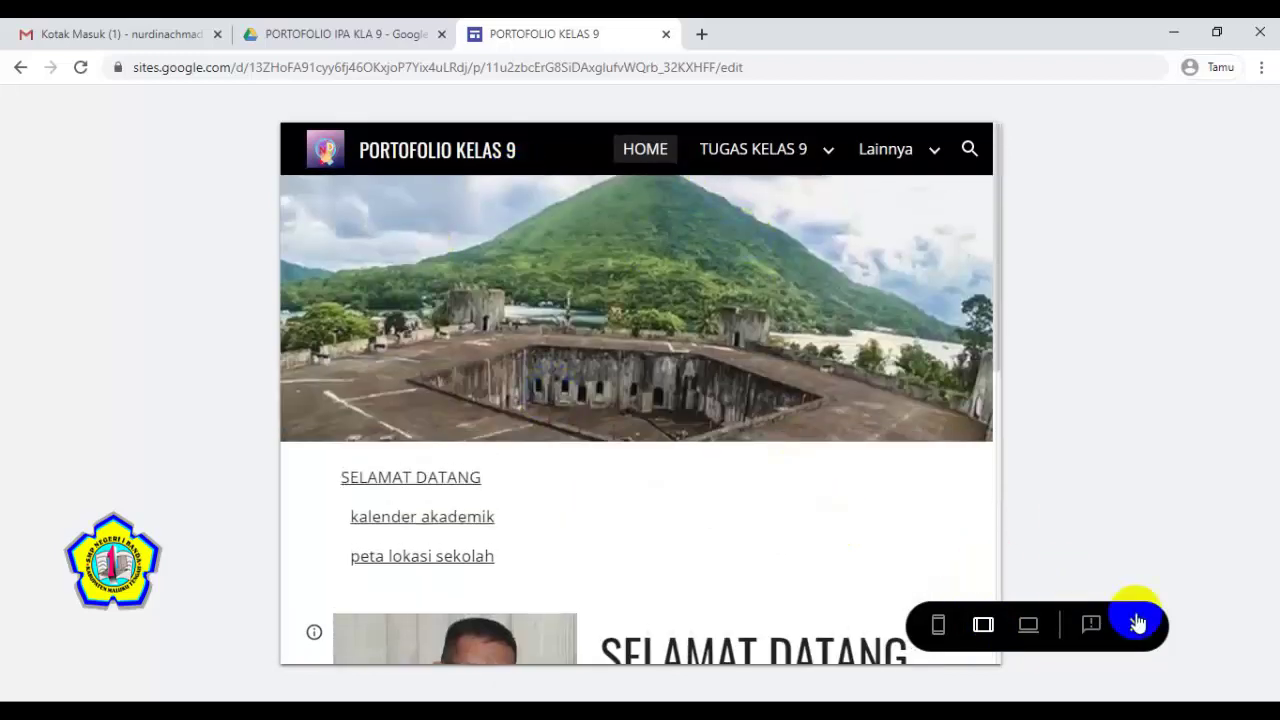
pyautogui.click(802, 428)
pyautogui.click(1125, 616)
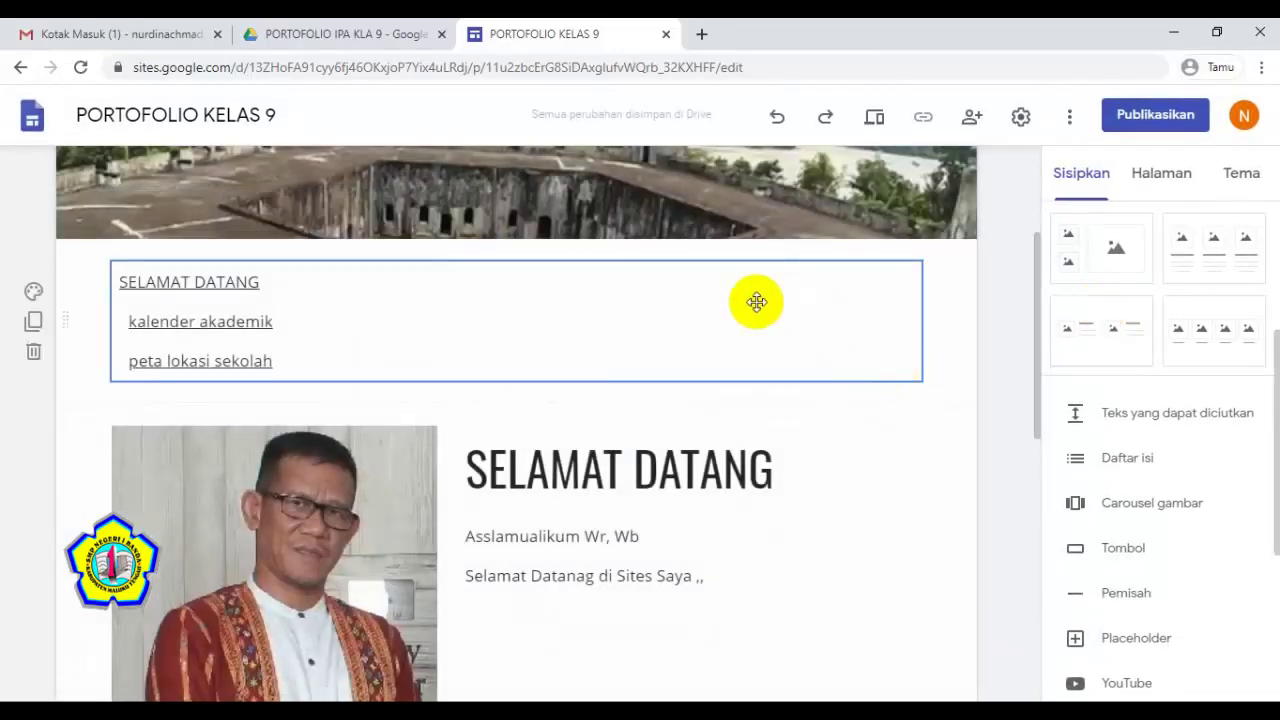
# Step: Look over the finished HOME page and open the TUGAS KELAS 9 page for editing
pyautogui.scroll(3, 733, 348)
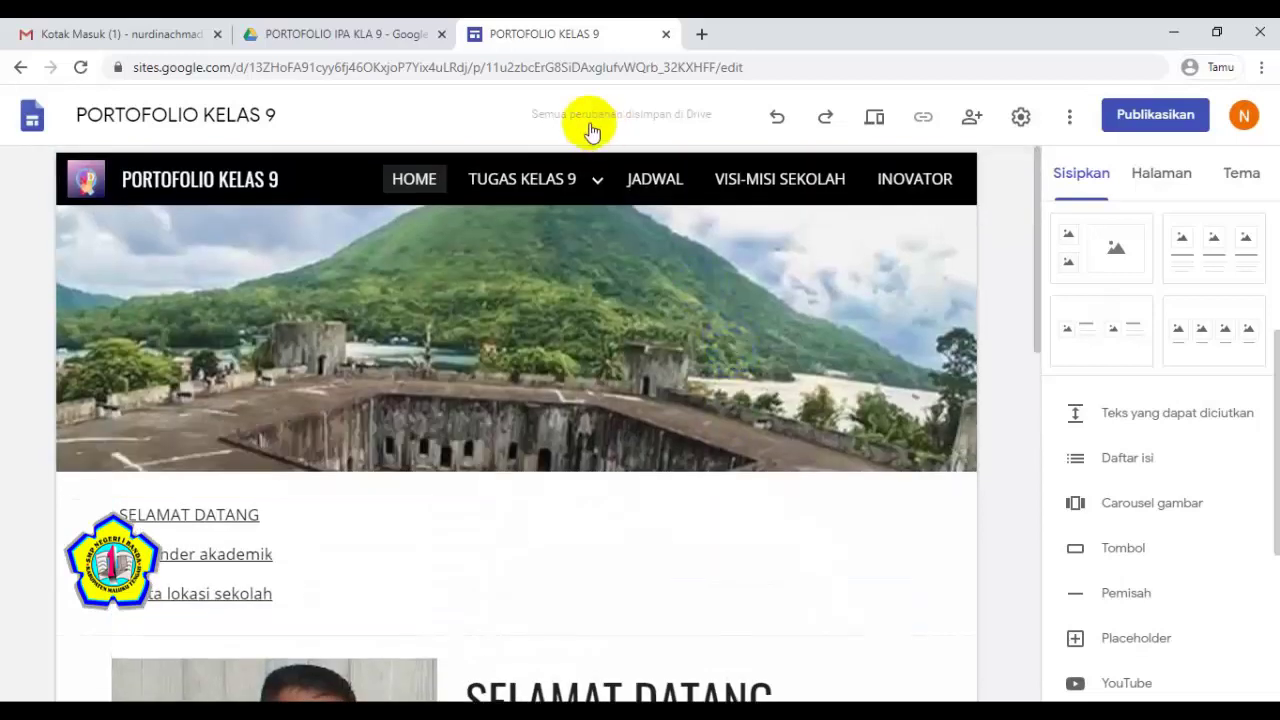
pyautogui.moveTo(530, 178)
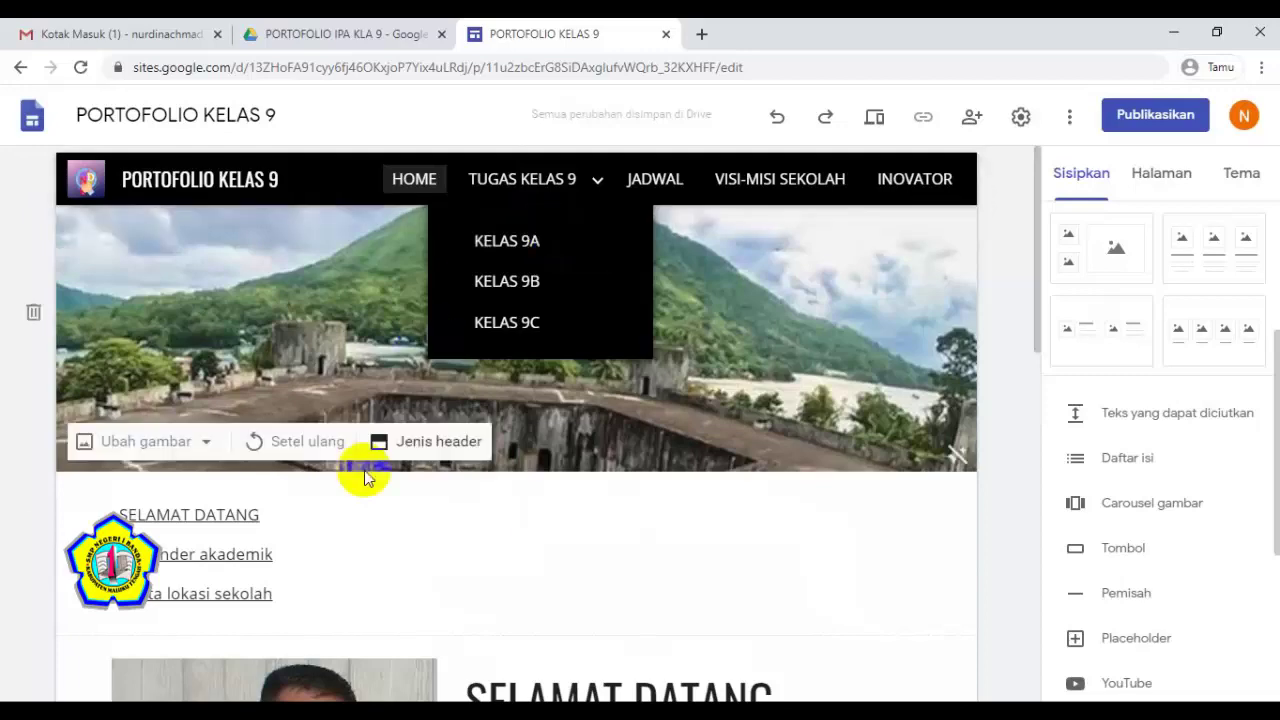
pyautogui.scroll(-5, 692, 420)
pyautogui.scroll(-4, 692, 420)
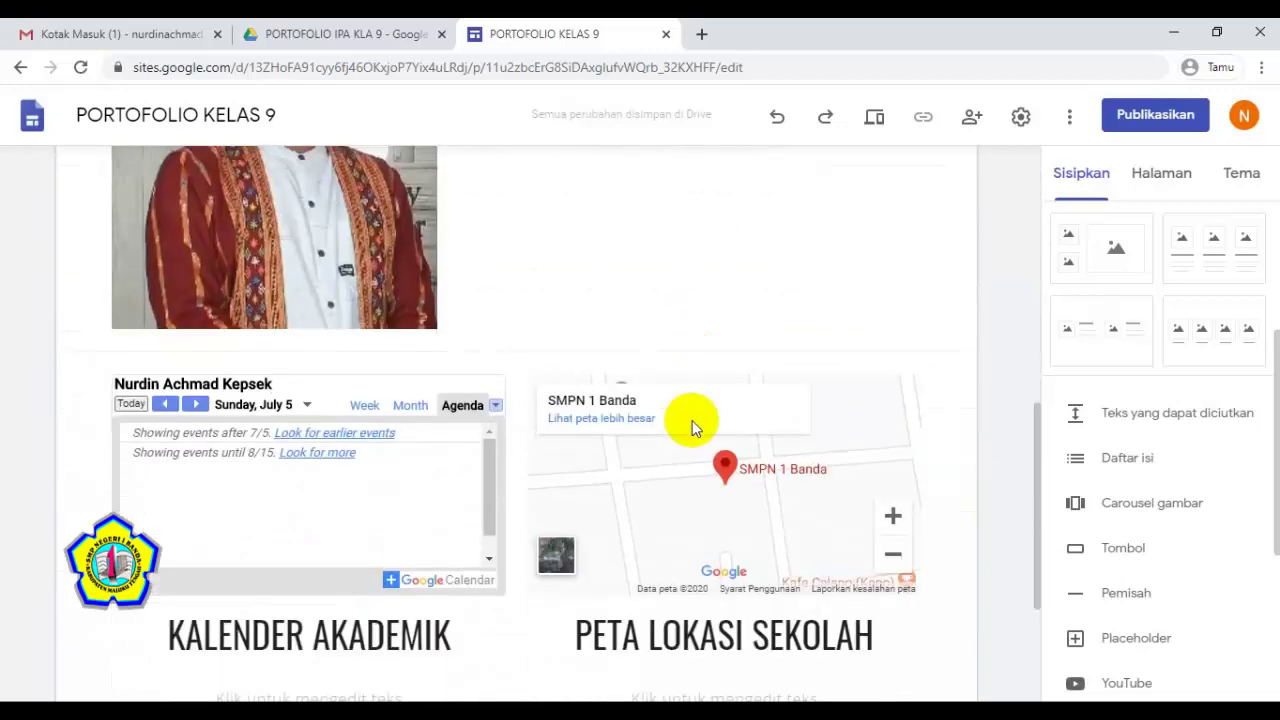
pyautogui.scroll(8, 692, 420)
pyautogui.click(692, 420)
pyautogui.moveTo(600, 171)
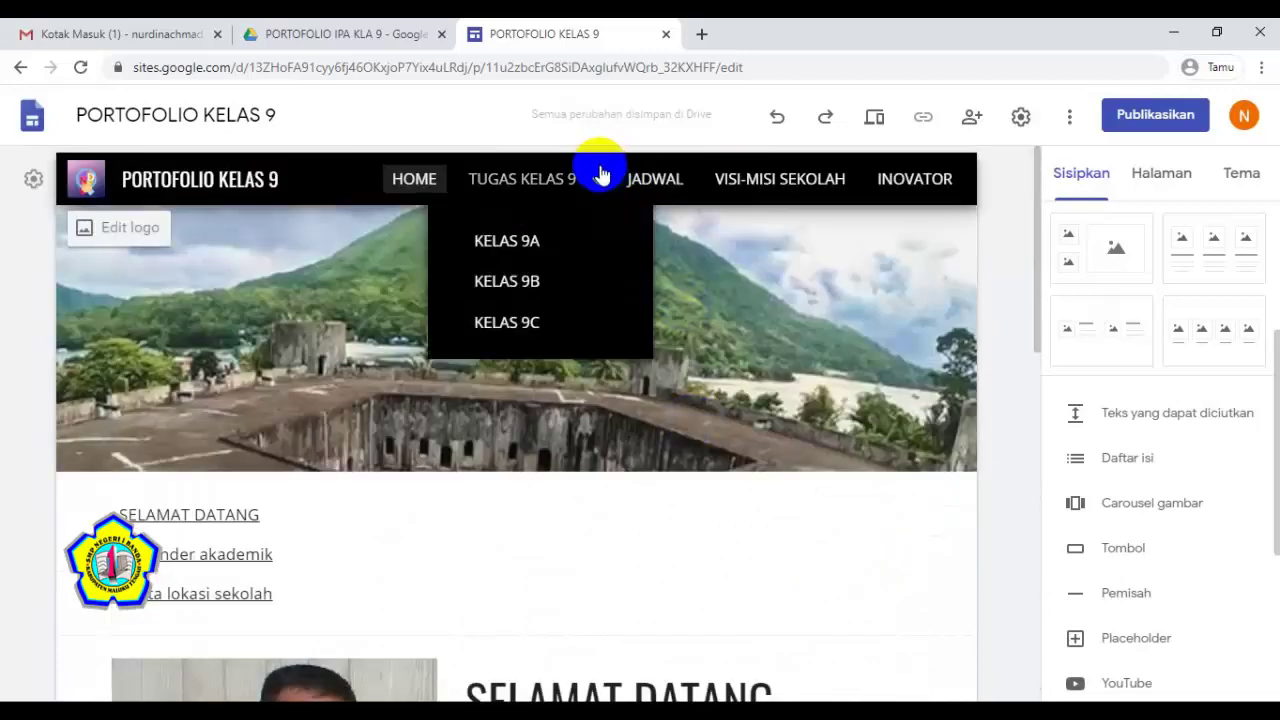
pyautogui.click(555, 195)
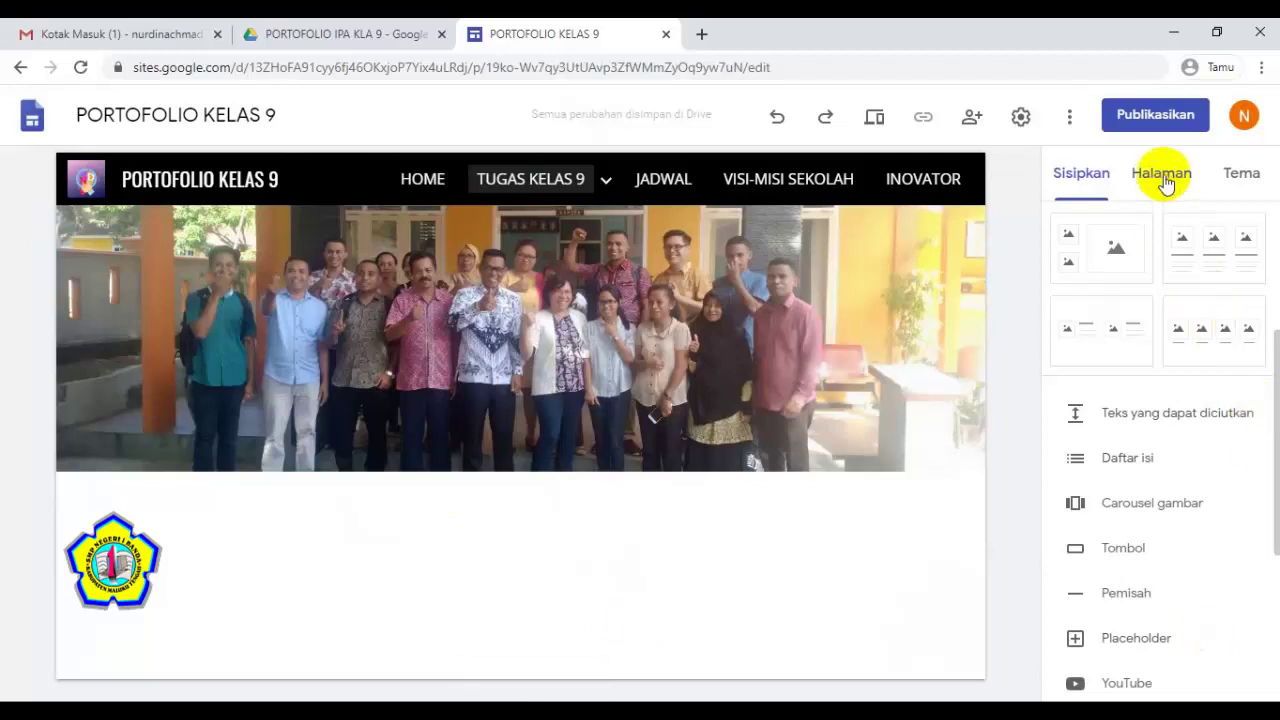
# Step: Insert the image-beside-text layout on the TUGAS KELAS 9 page and give it the heading "TUGAS KELAS 9"
pyautogui.scroll(3, 1120, 432)
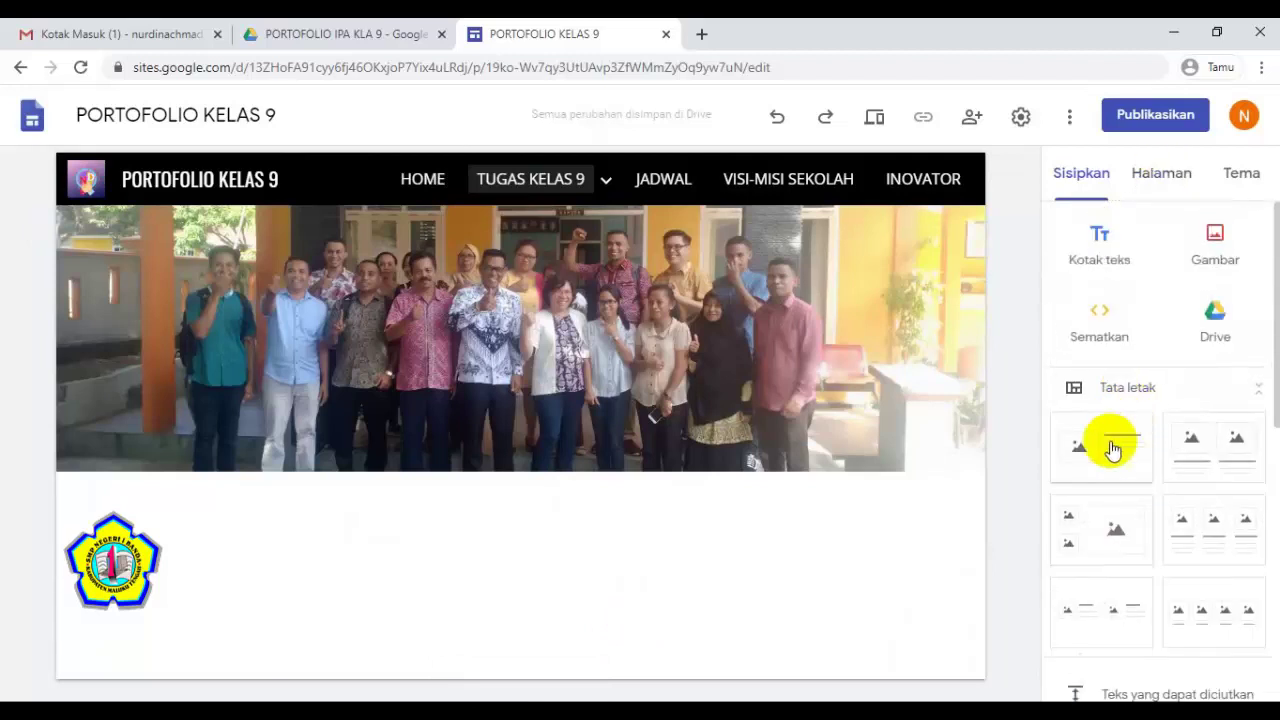
pyautogui.click(1113, 450)
pyautogui.click(548, 344)
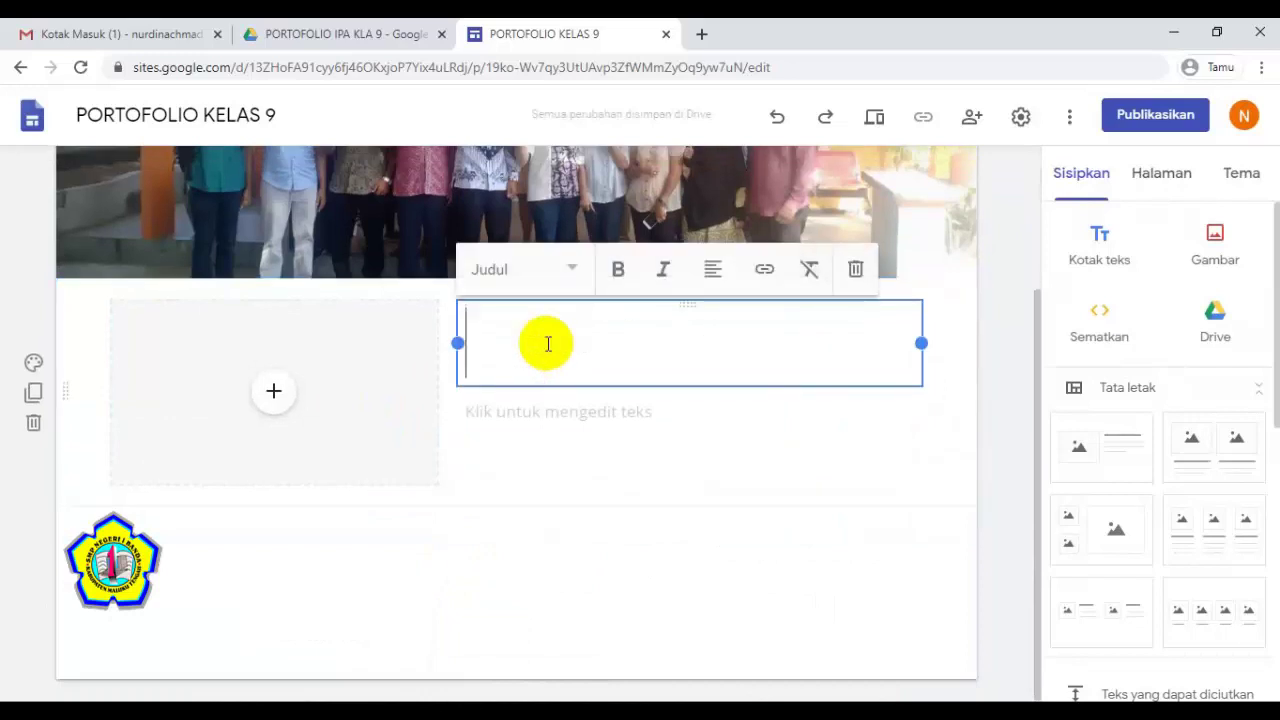
pyautogui.write('T')
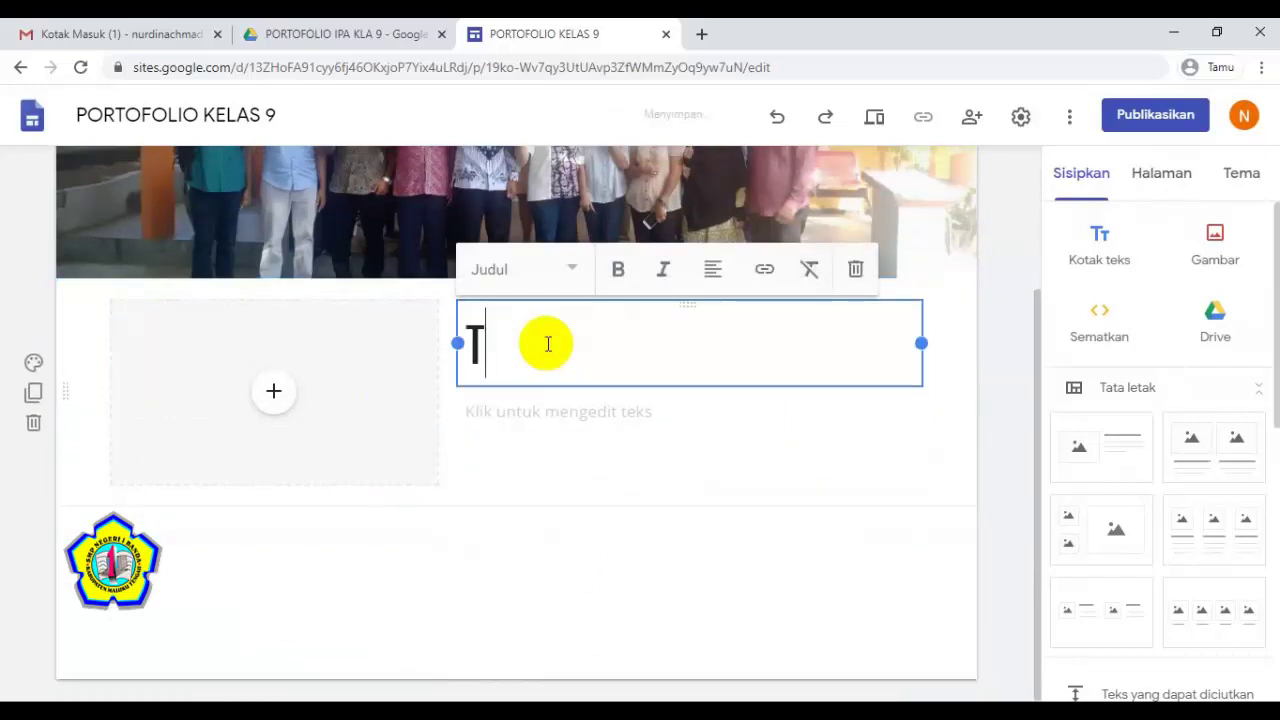
pyautogui.write('UGAS KELAS ')
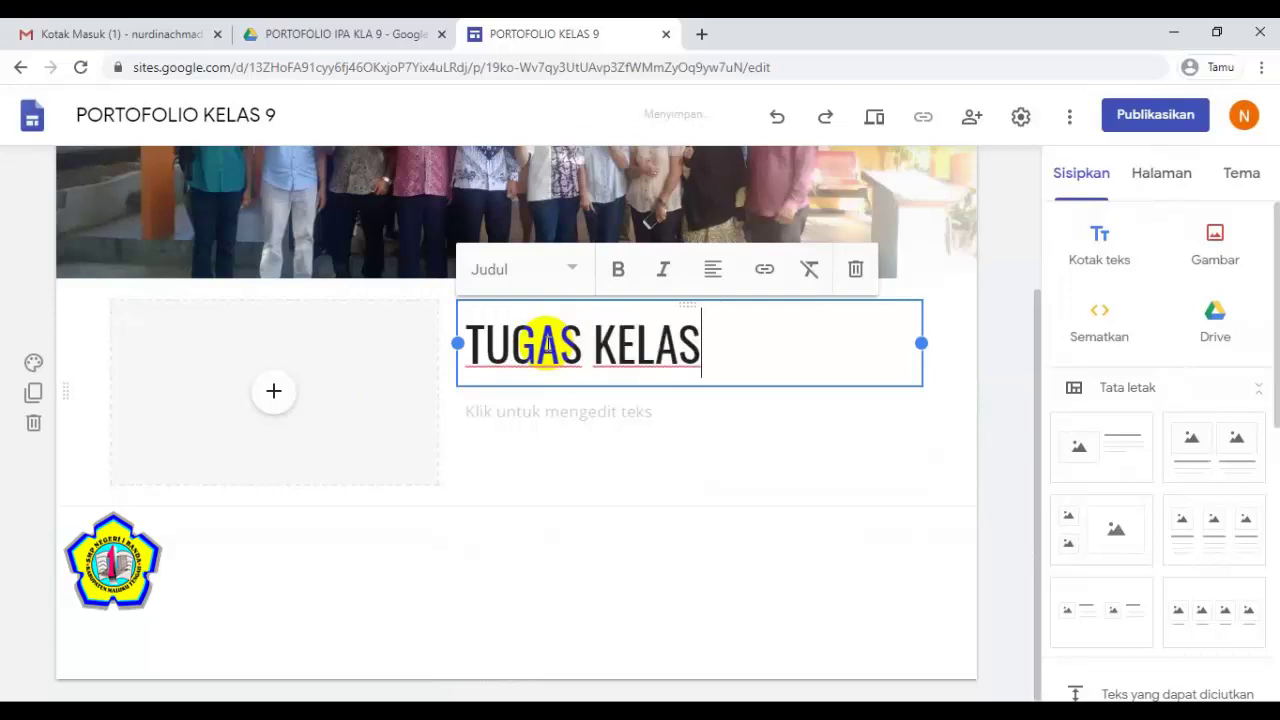
pyautogui.write('9')
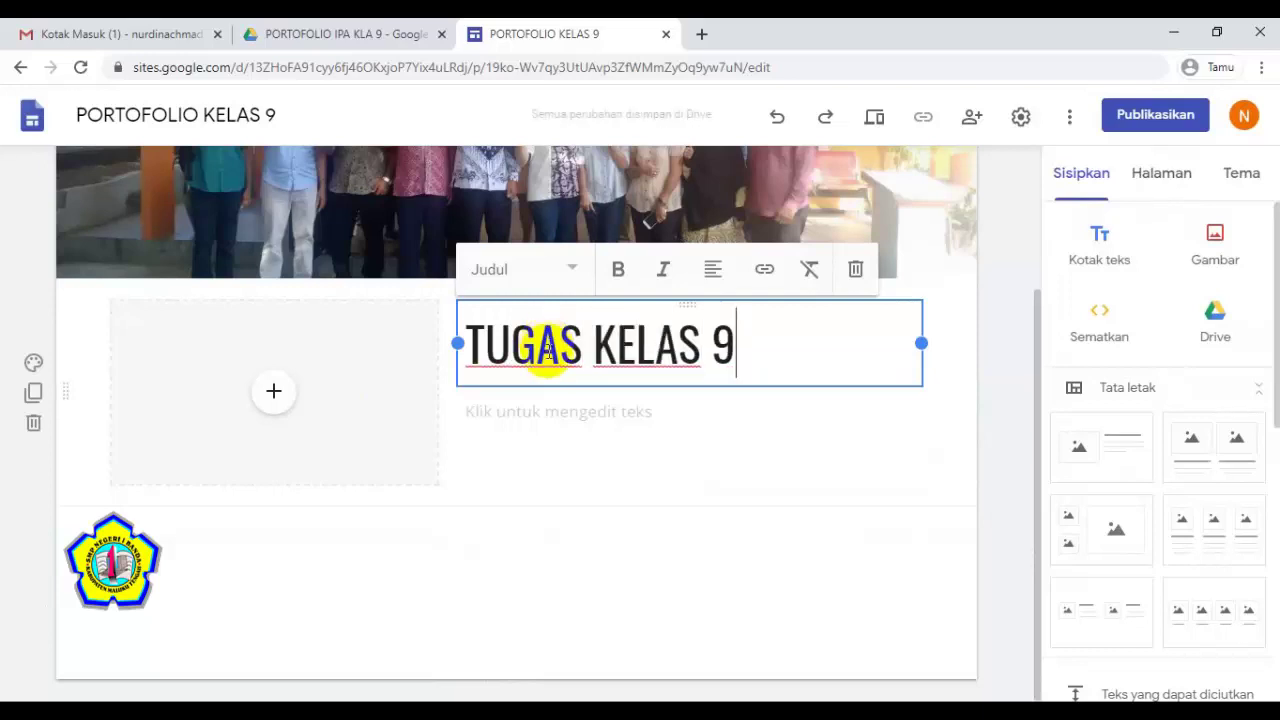
# Step: Enter the introductory line "Tuugas ini adalah tugas siswa berupa" in the text below the TUGAS KELAS 9 heading
pyautogui.click(523, 418)
pyautogui.click(532, 408)
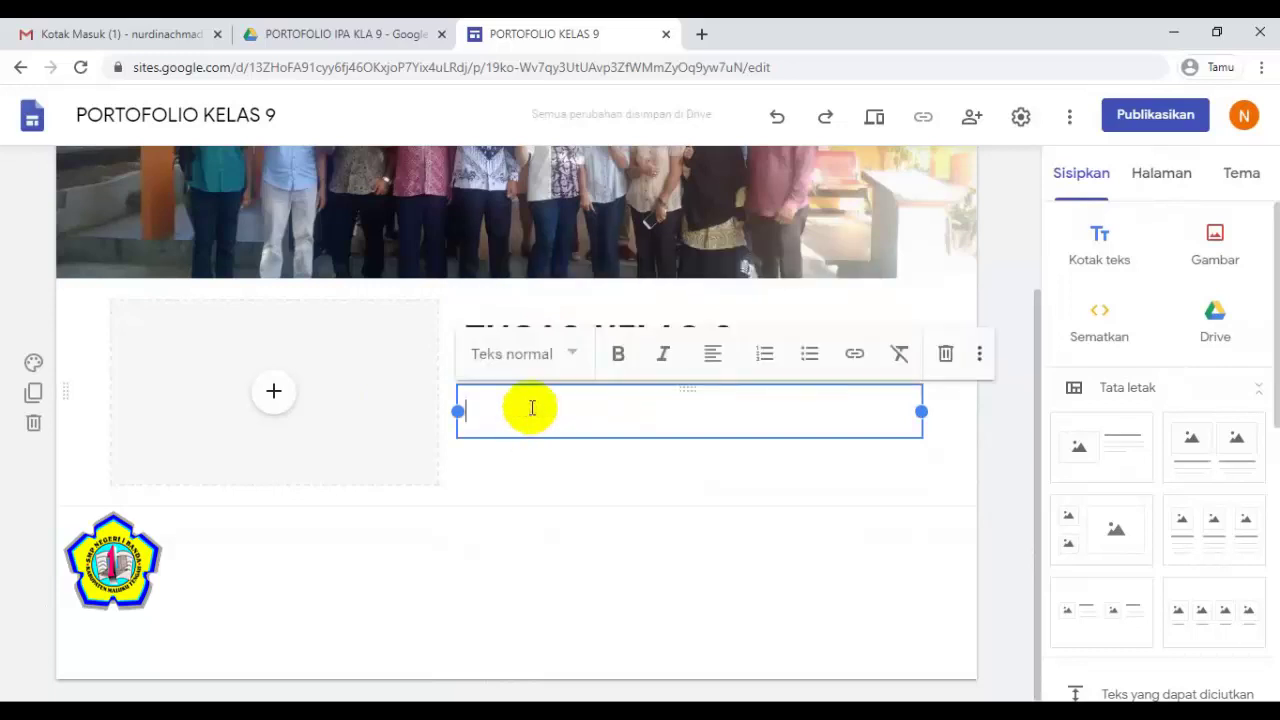
pyautogui.write('Tuugas ini adalah tugas')
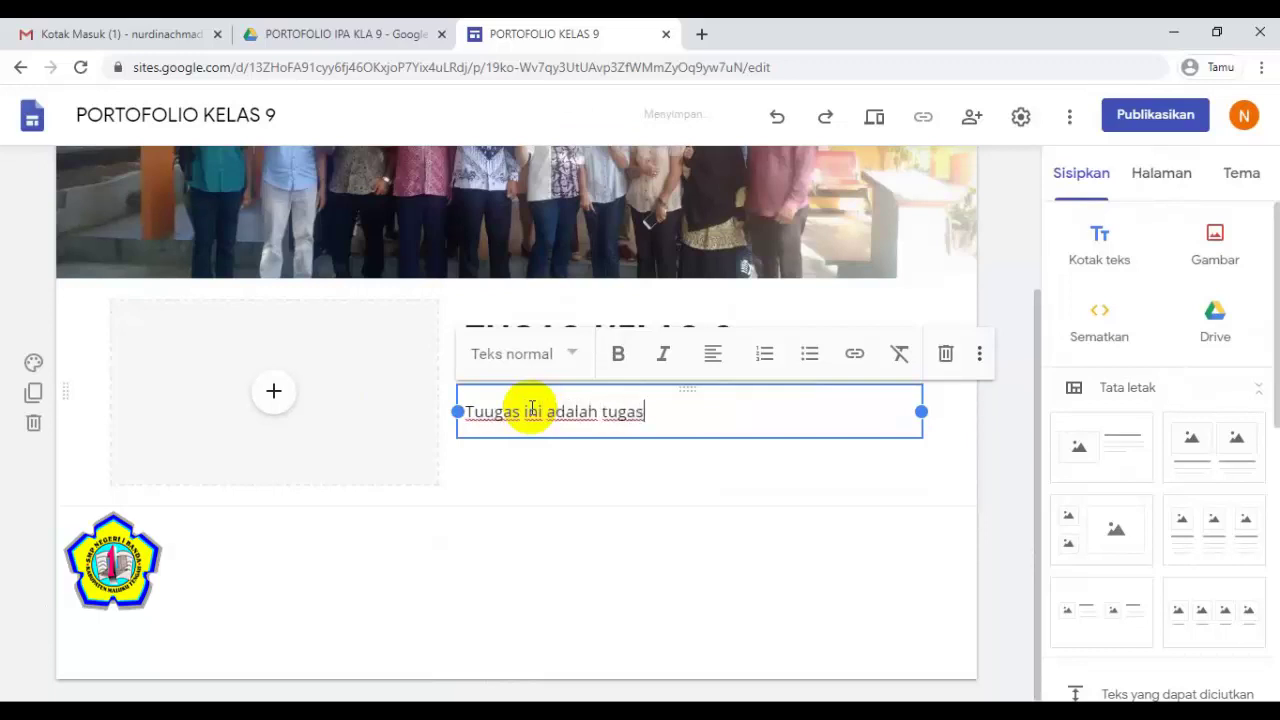
pyautogui.write('iswa')
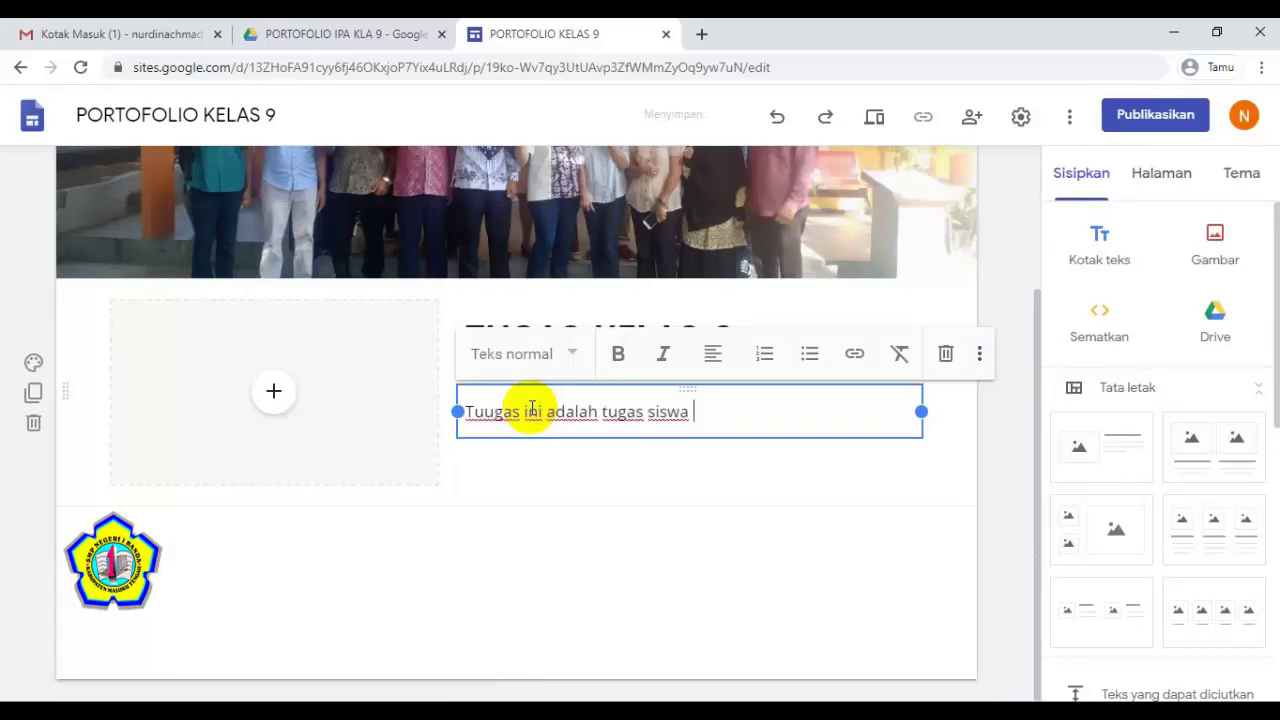
pyautogui.write(' berupa')
pyautogui.press('Return')
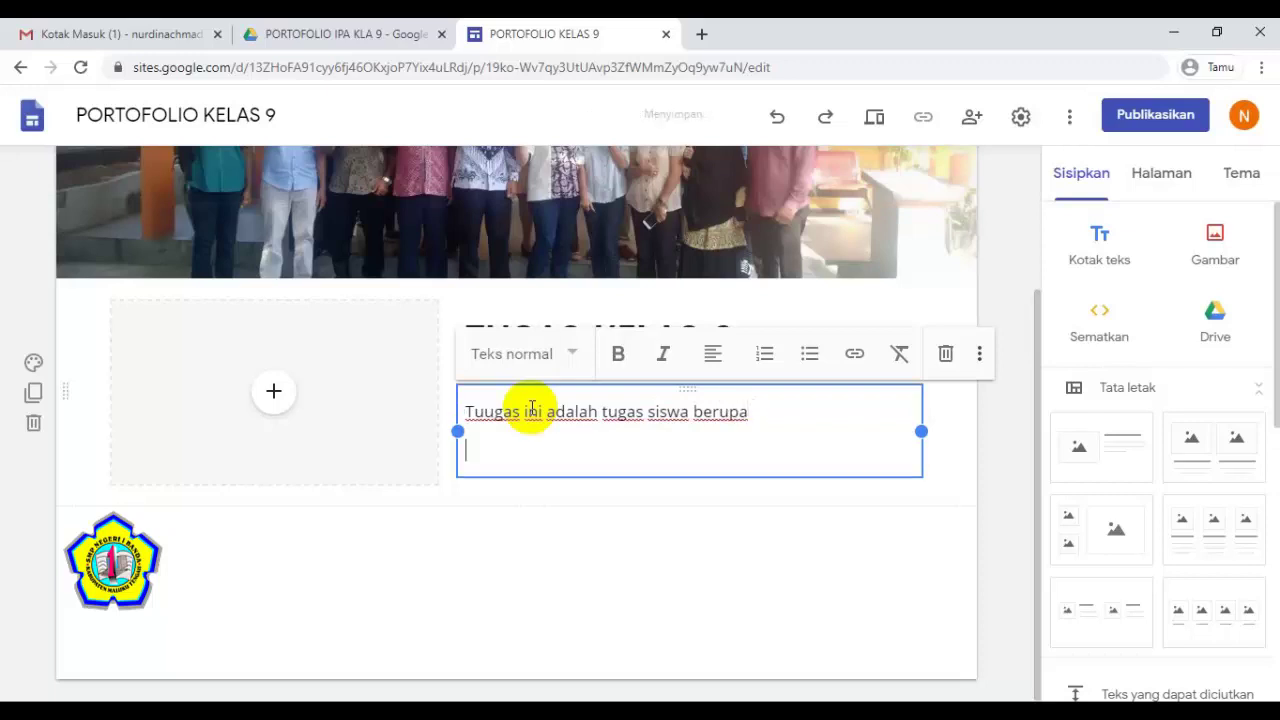
# Step: Add a numbered list below the introductory line with the items "Hasil Ringkasan" and "Portofolio siswa"
pyautogui.write('1. ')
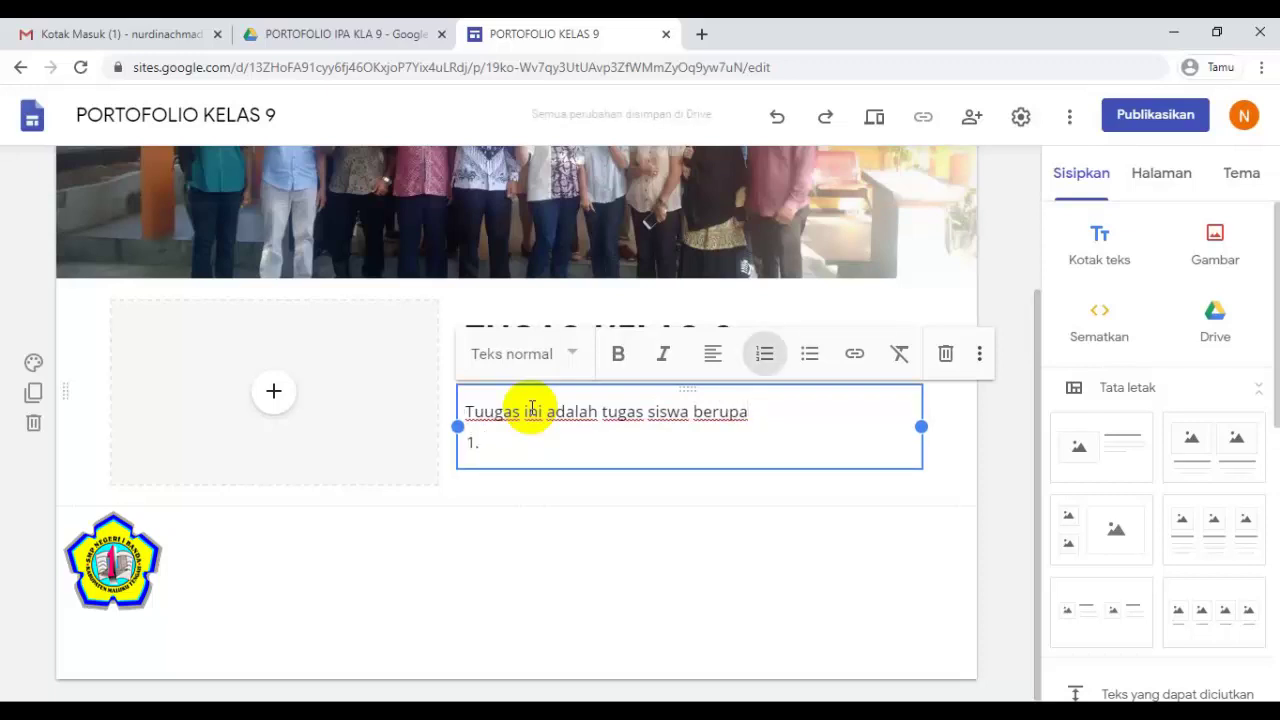
pyautogui.write('Hasil Ringka')
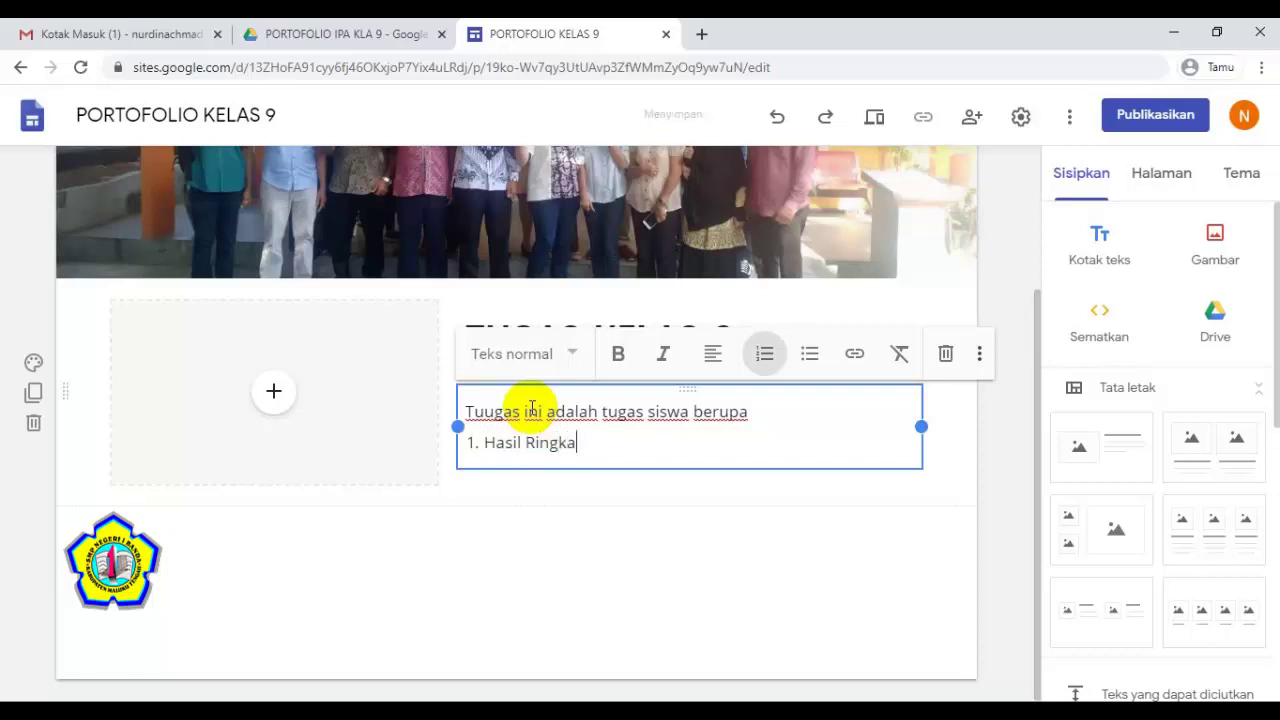
pyautogui.write('san')
pyautogui.press('Return')
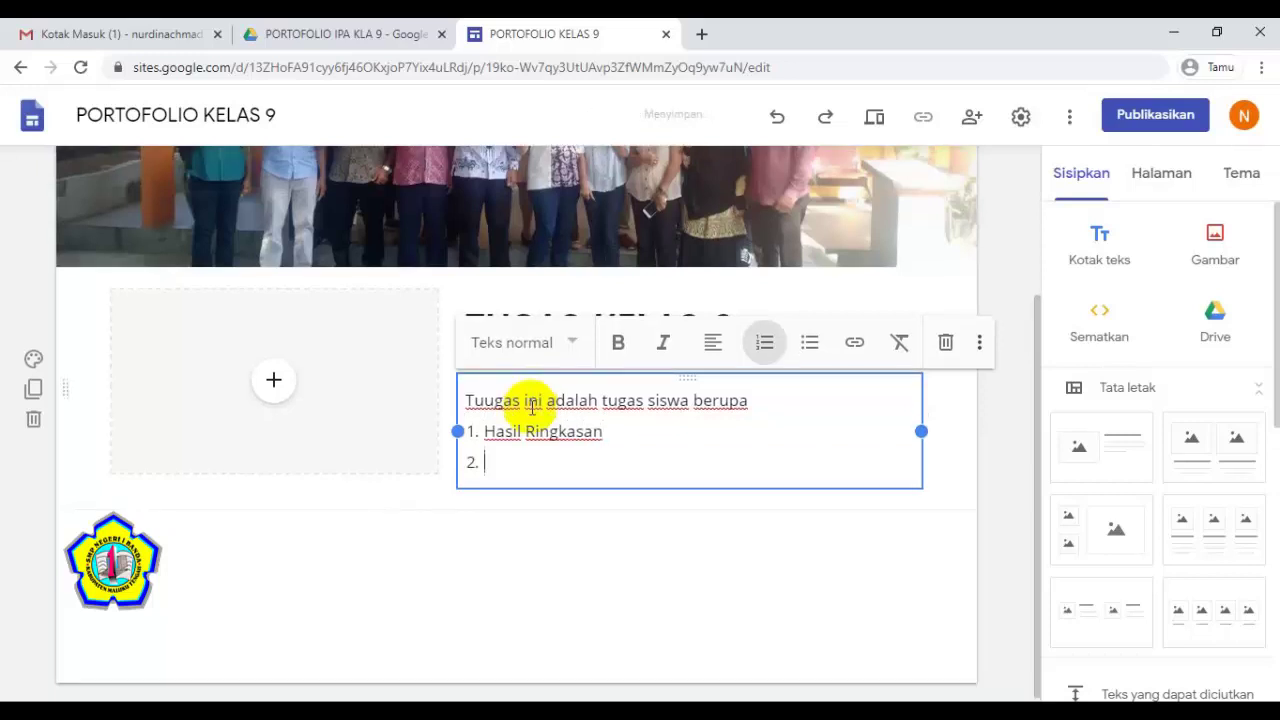
pyautogui.press('BackSpace')
pyautogui.write('Portofolio siswa')
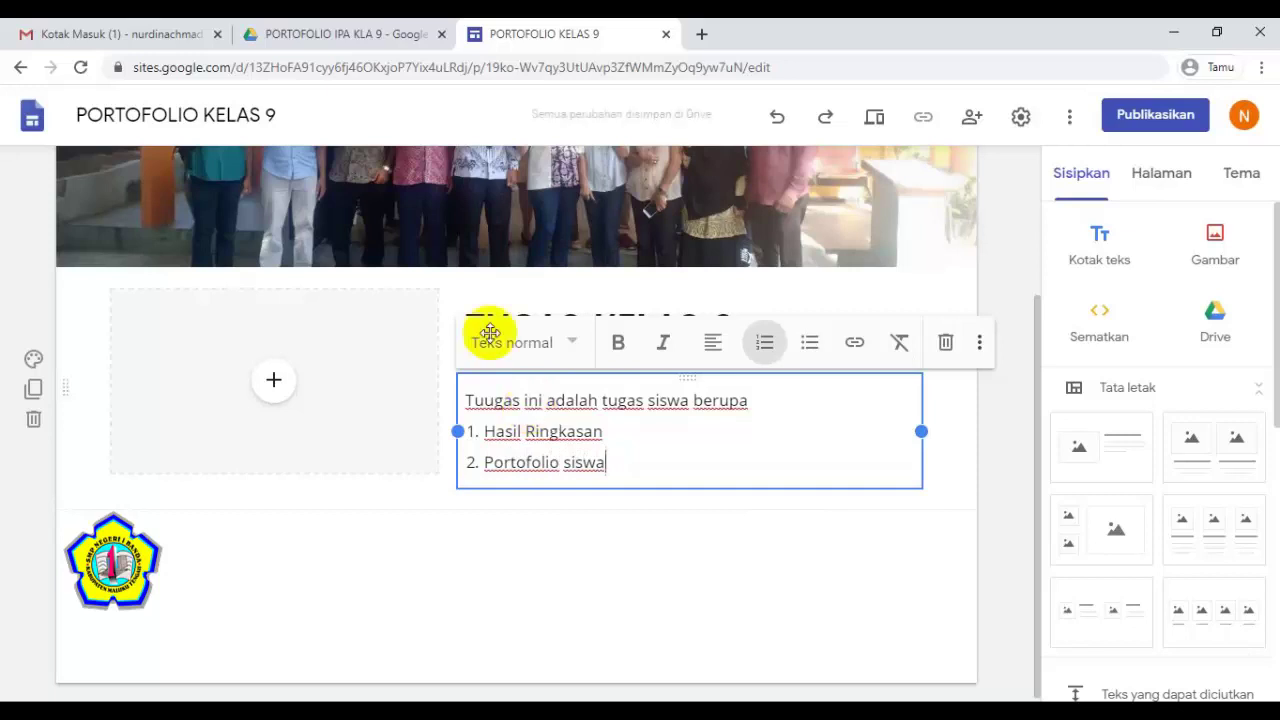
pyautogui.click(342, 438)
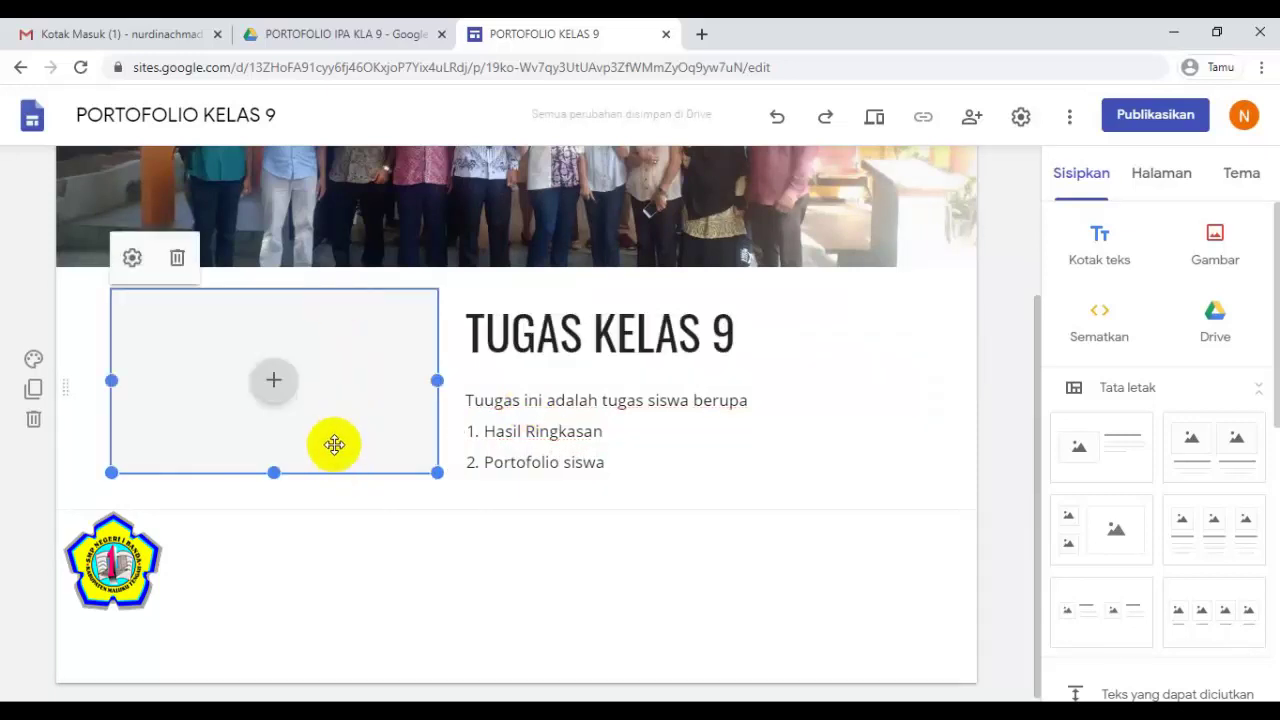
pyautogui.click(666, 541)
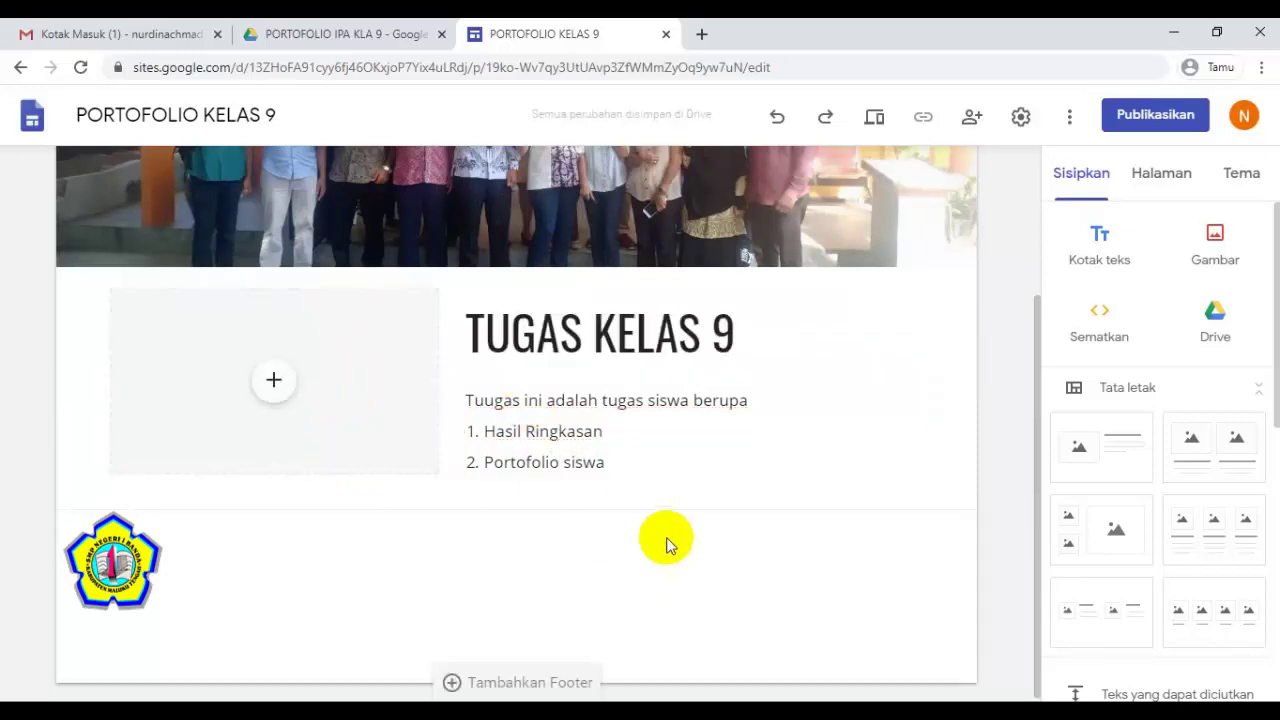
# Step: Add a site footer containing the author's @ handle followed by 2020, and centre the text
pyautogui.click(512, 680)
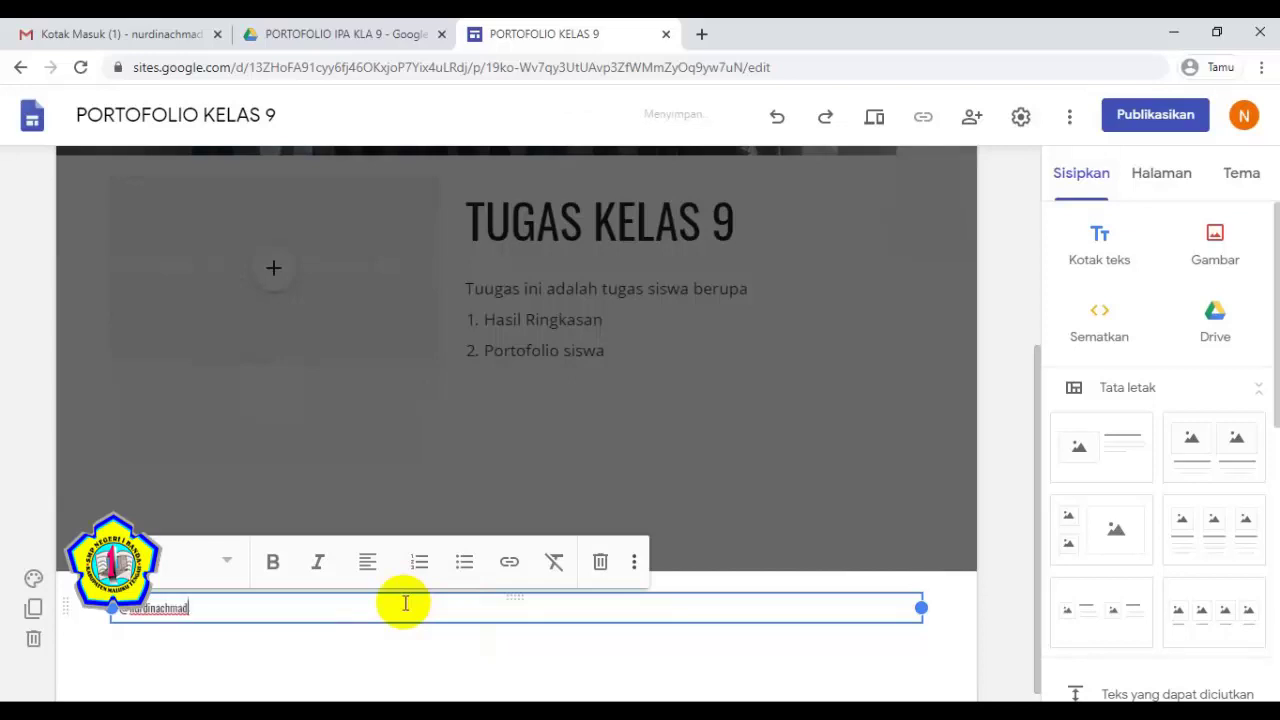
pyautogui.write('2020')
pyautogui.click(367, 561)
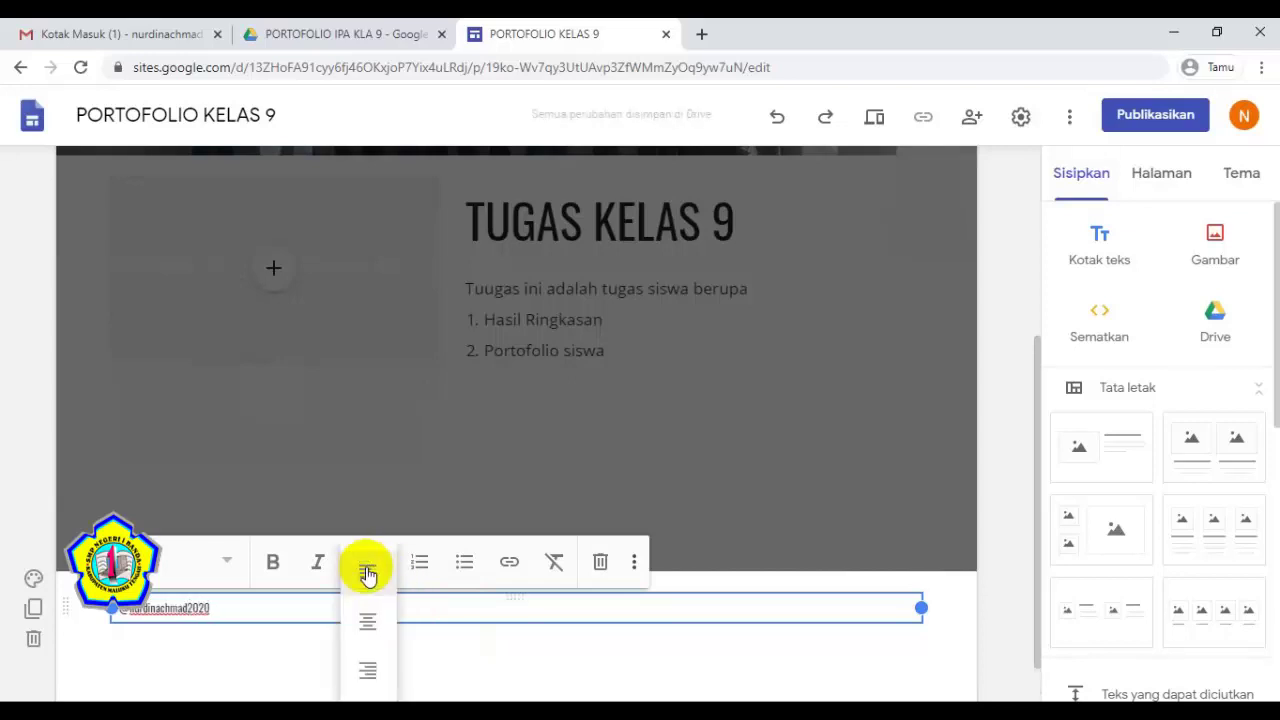
pyautogui.click(368, 625)
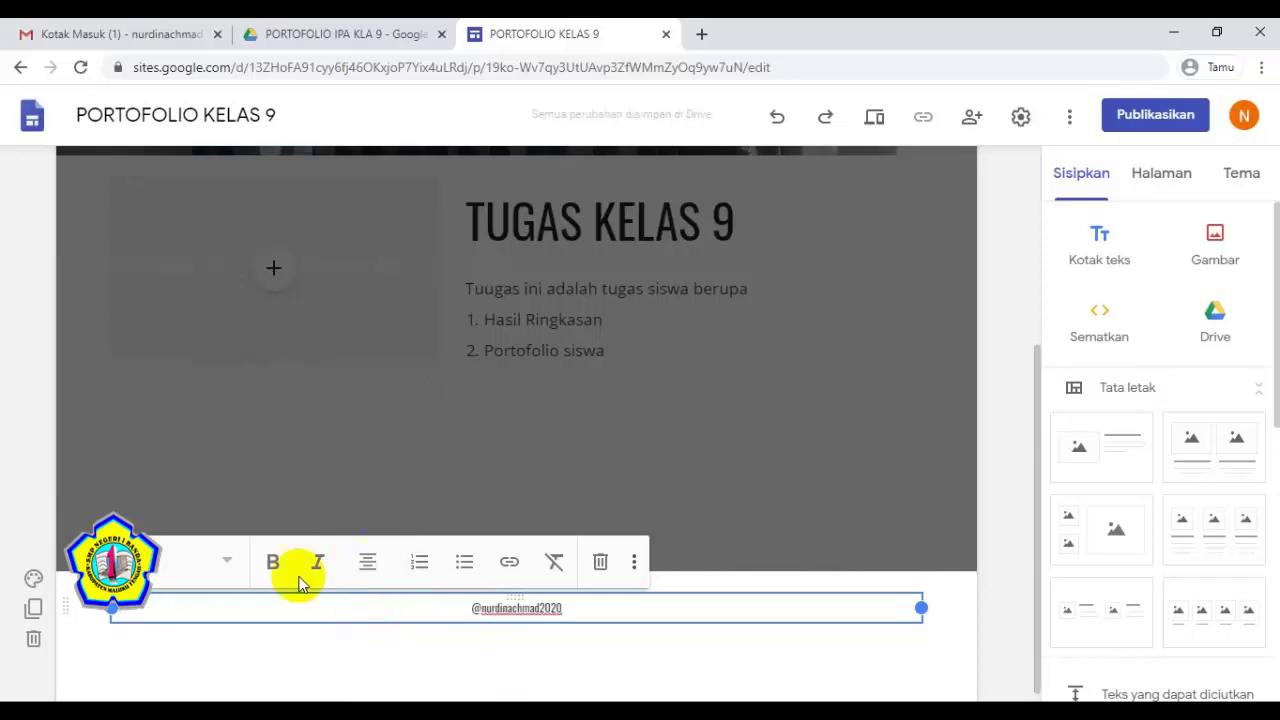
pyautogui.click(829, 423)
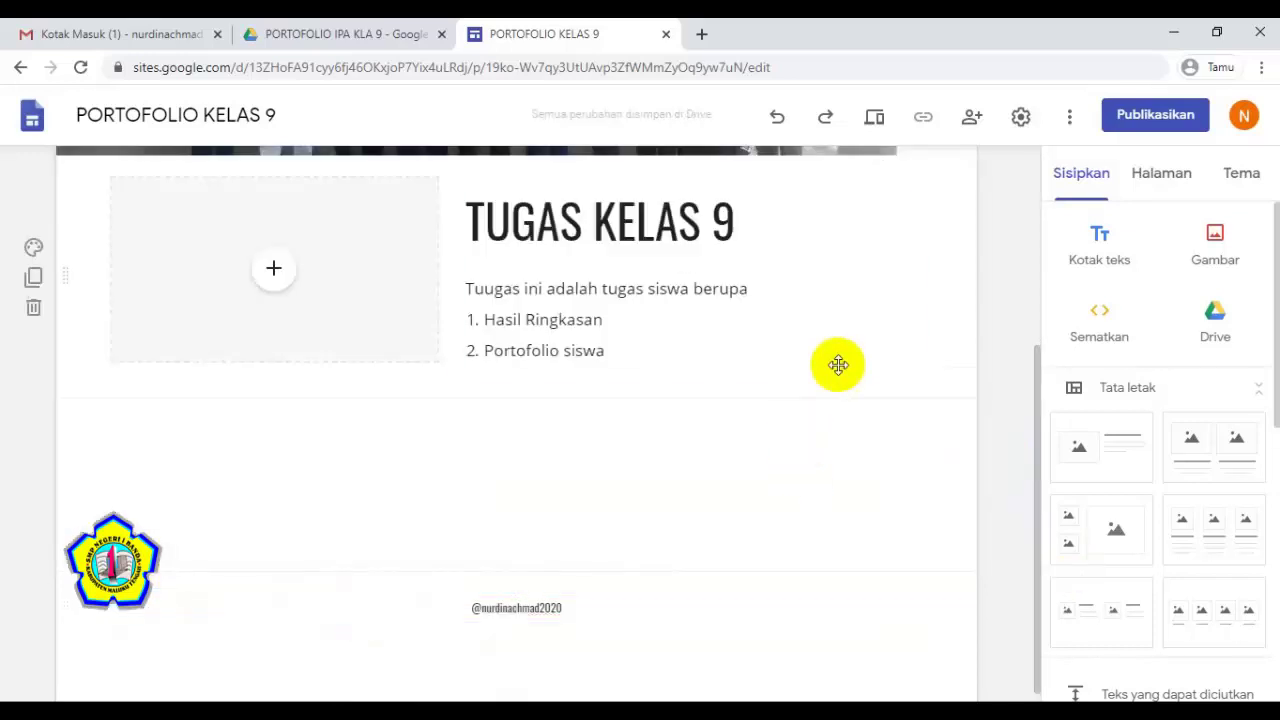
# Step: Check the footer on the VISI-MISI SEKOLAH page and on the KELAS 9A subpage under TUGAS KELAS 9
pyautogui.scroll(3, 882, 287)
pyautogui.click(708, 195)
pyautogui.scroll(-5, 738, 408)
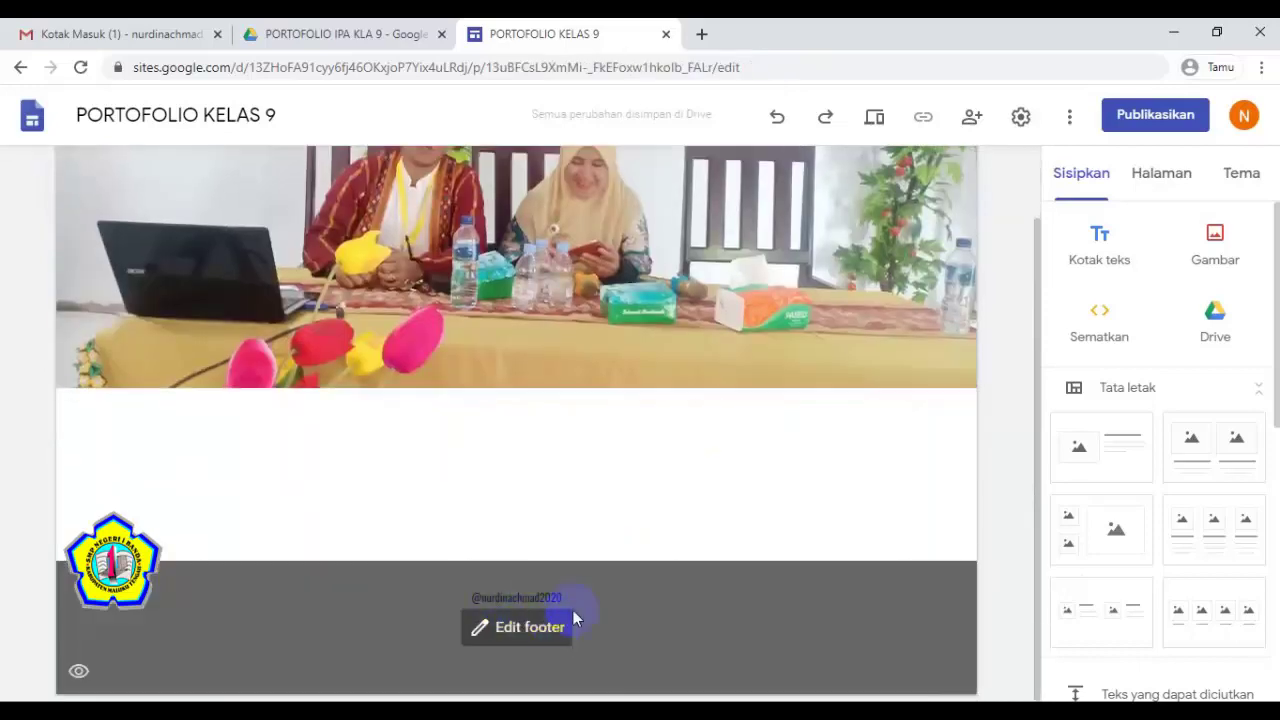
pyautogui.scroll(5, 834, 336)
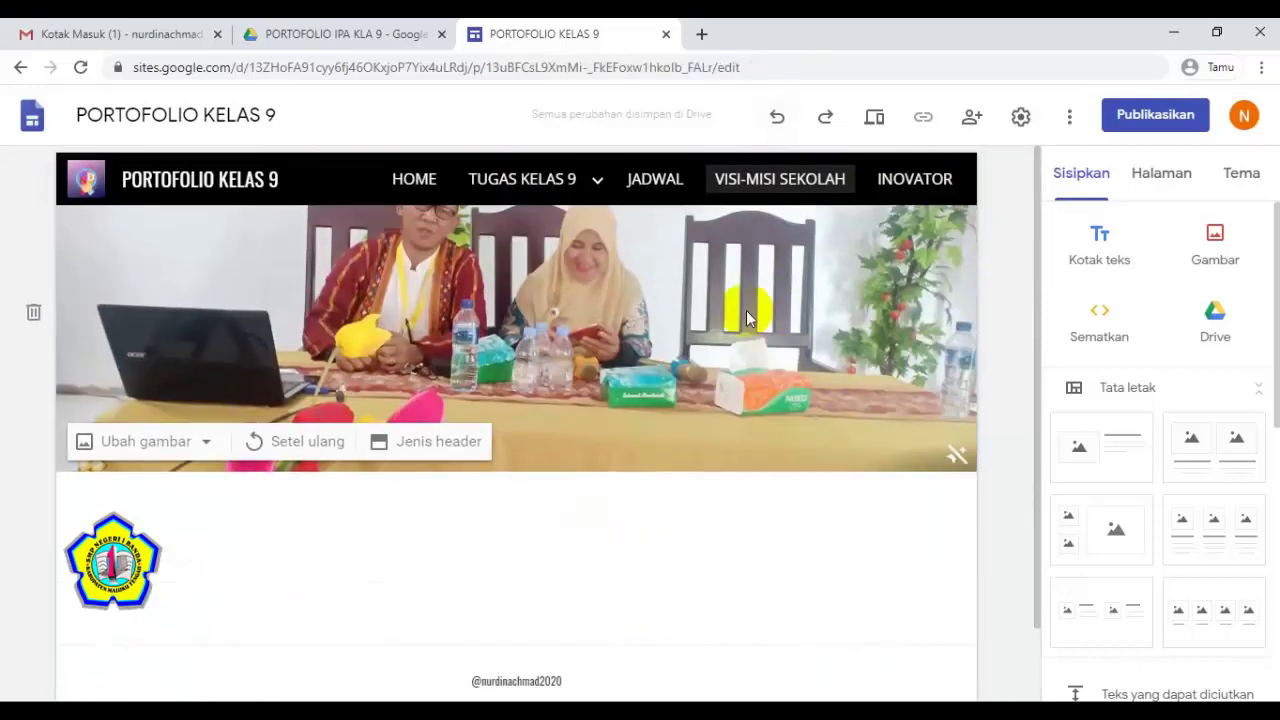
pyautogui.click(552, 186)
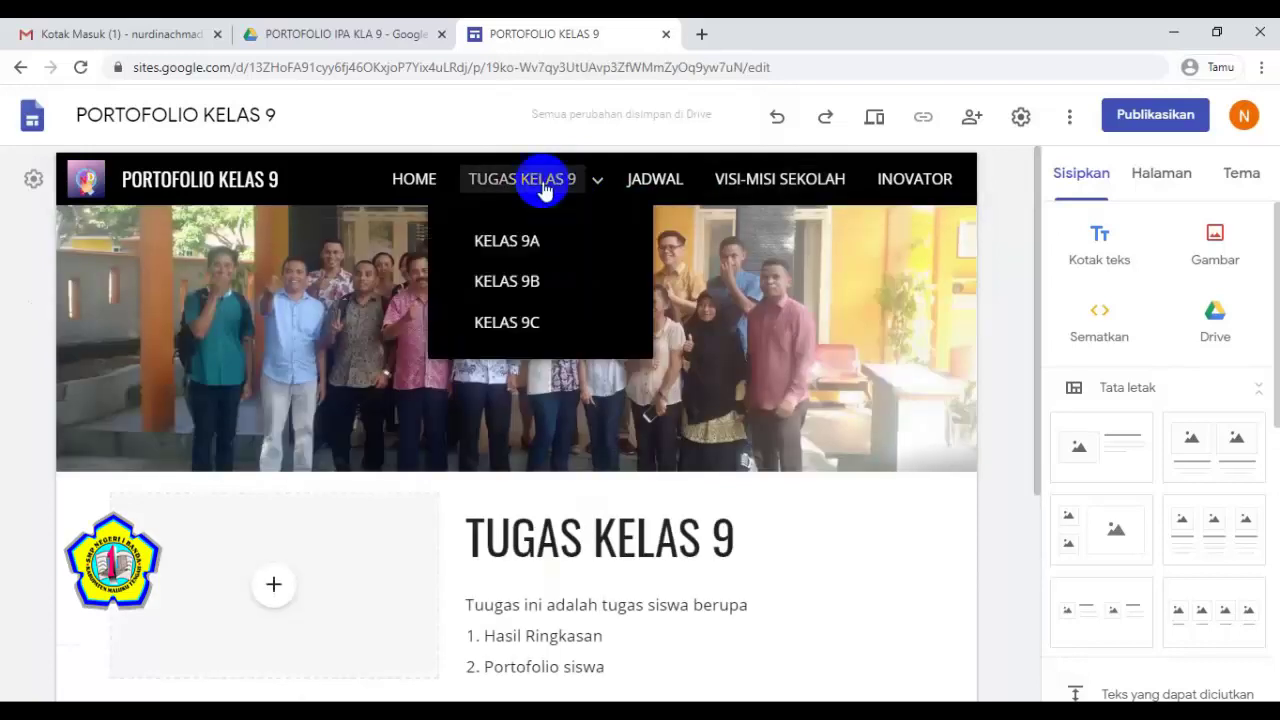
pyautogui.click(490, 250)
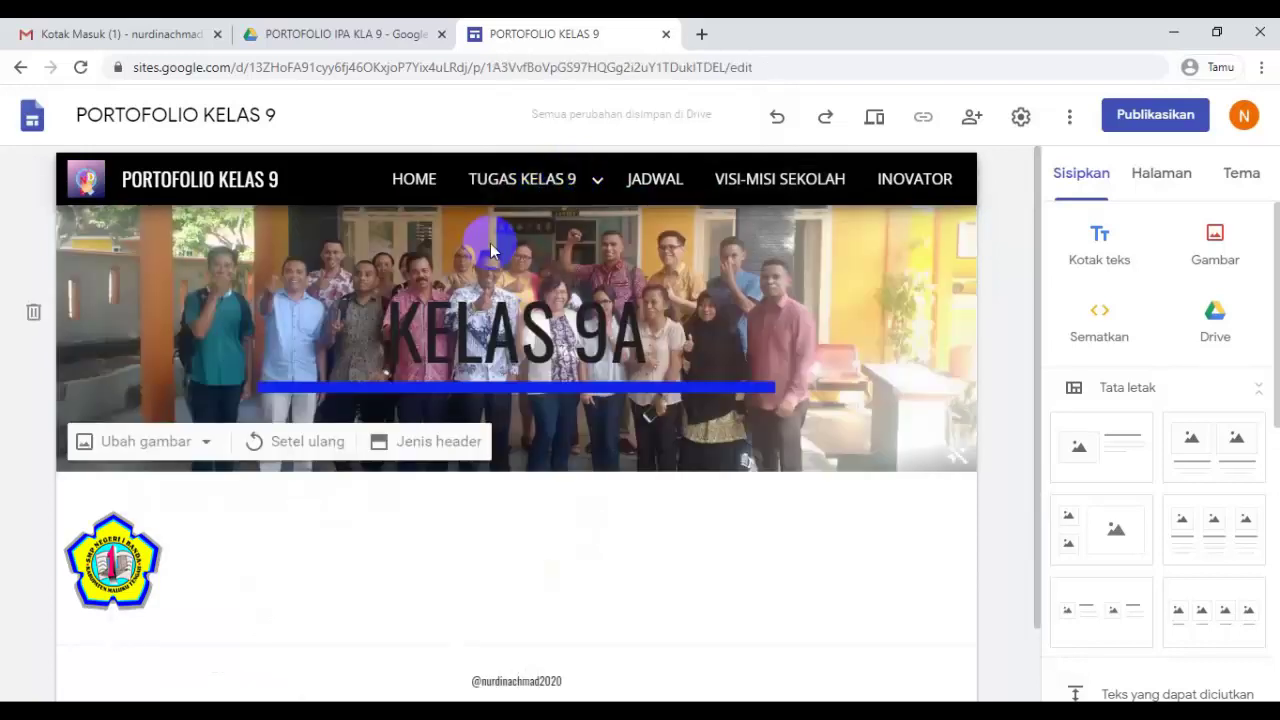
pyautogui.scroll(-2, 514, 420)
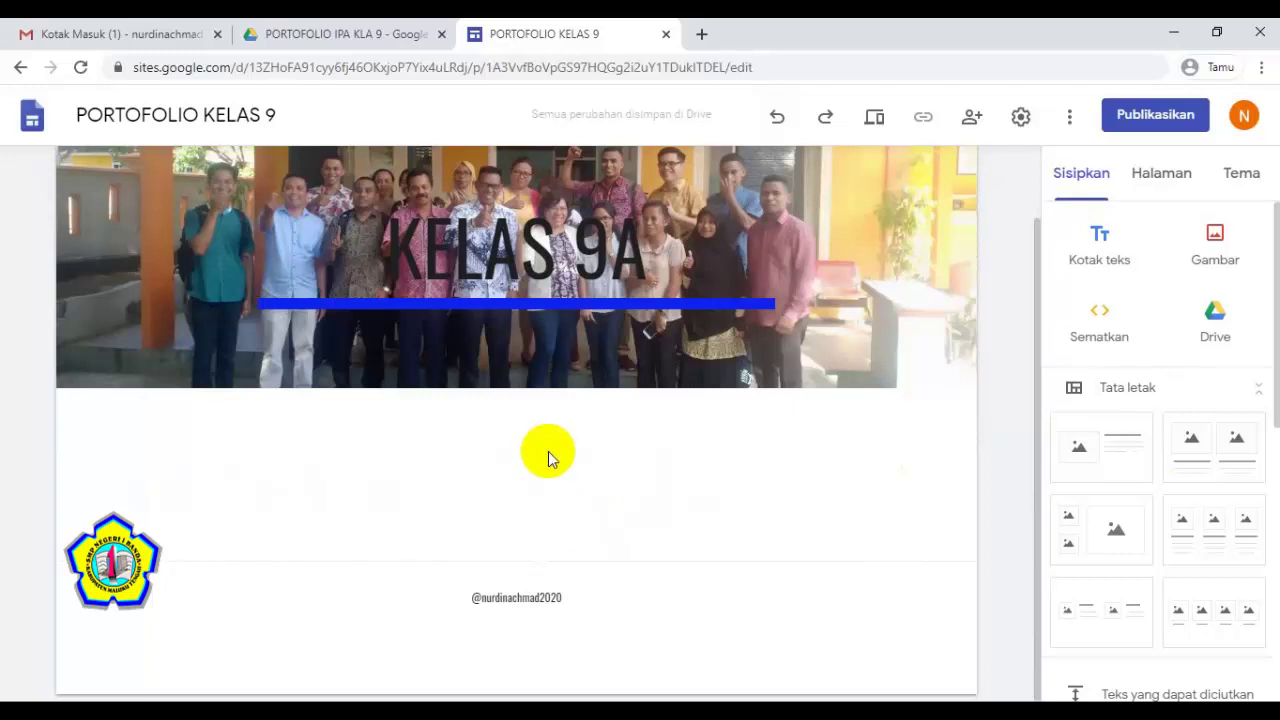
pyautogui.click(602, 352)
pyautogui.scroll(1, 602, 352)
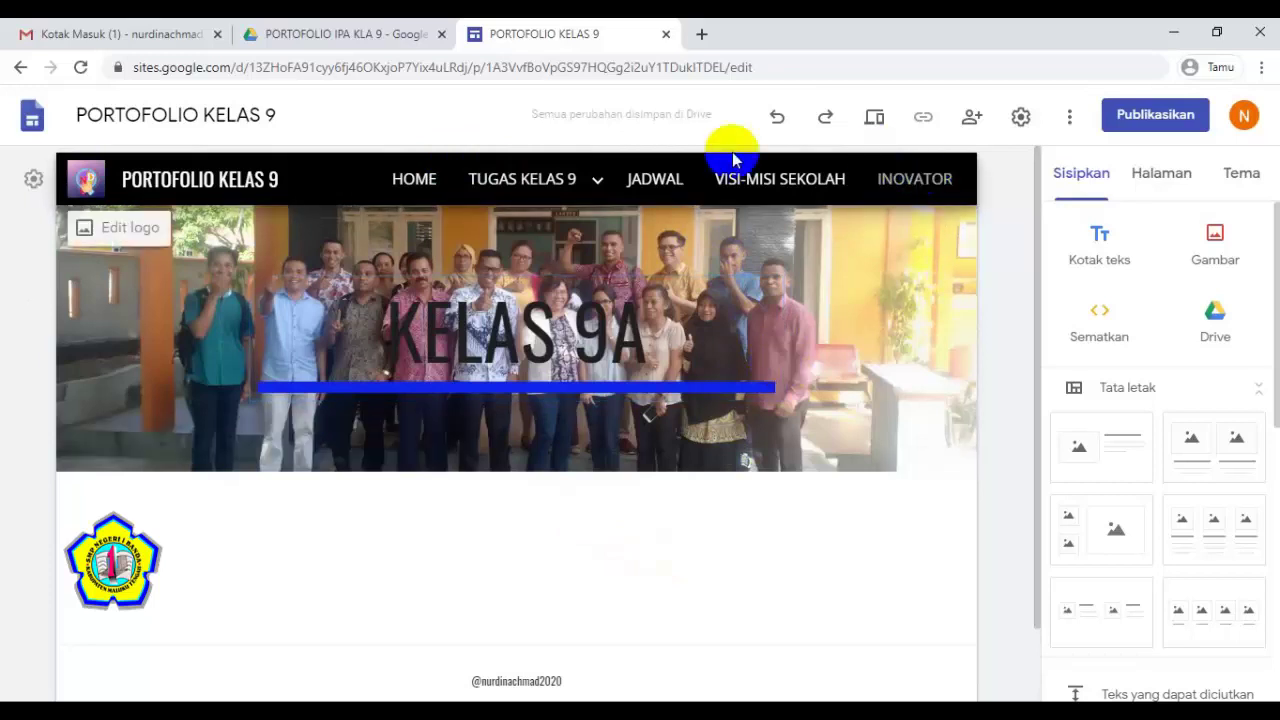
# Step: Return to the HOME page and look over its content
pyautogui.click(414, 178)
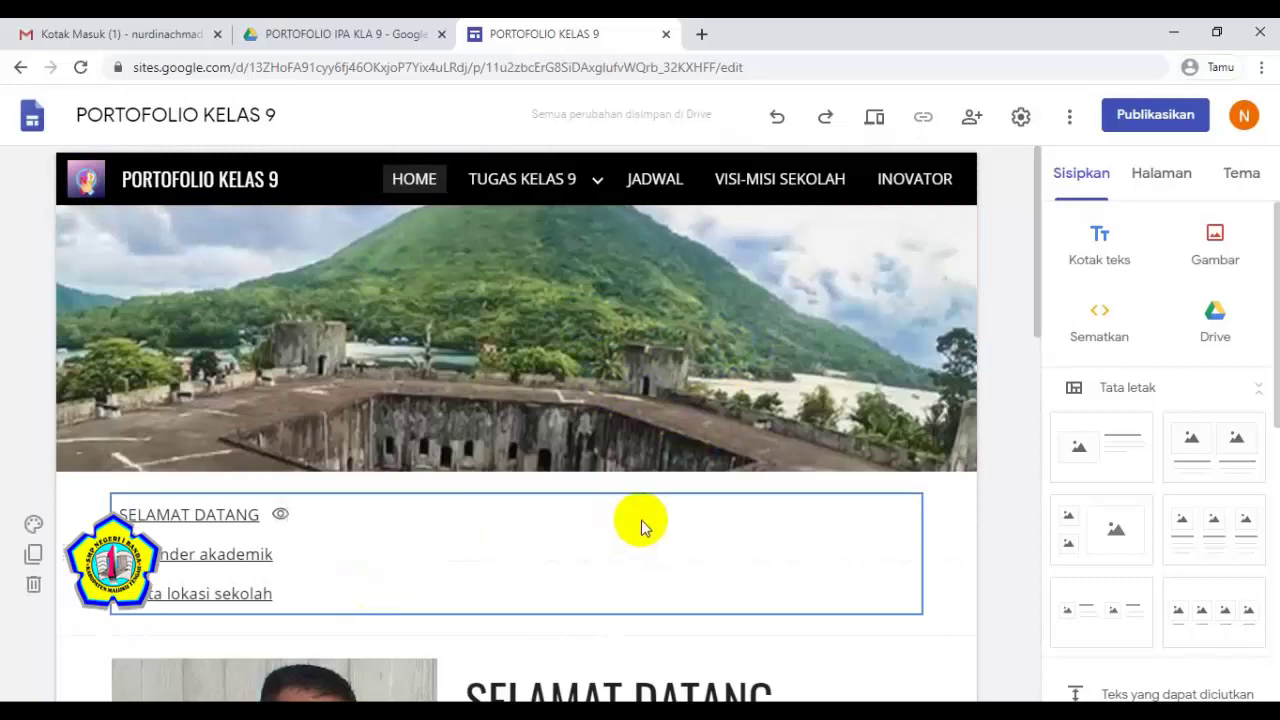
pyautogui.scroll(-4, 641, 520)
pyautogui.scroll(-2, 641, 520)
pyautogui.scroll(6, 641, 520)
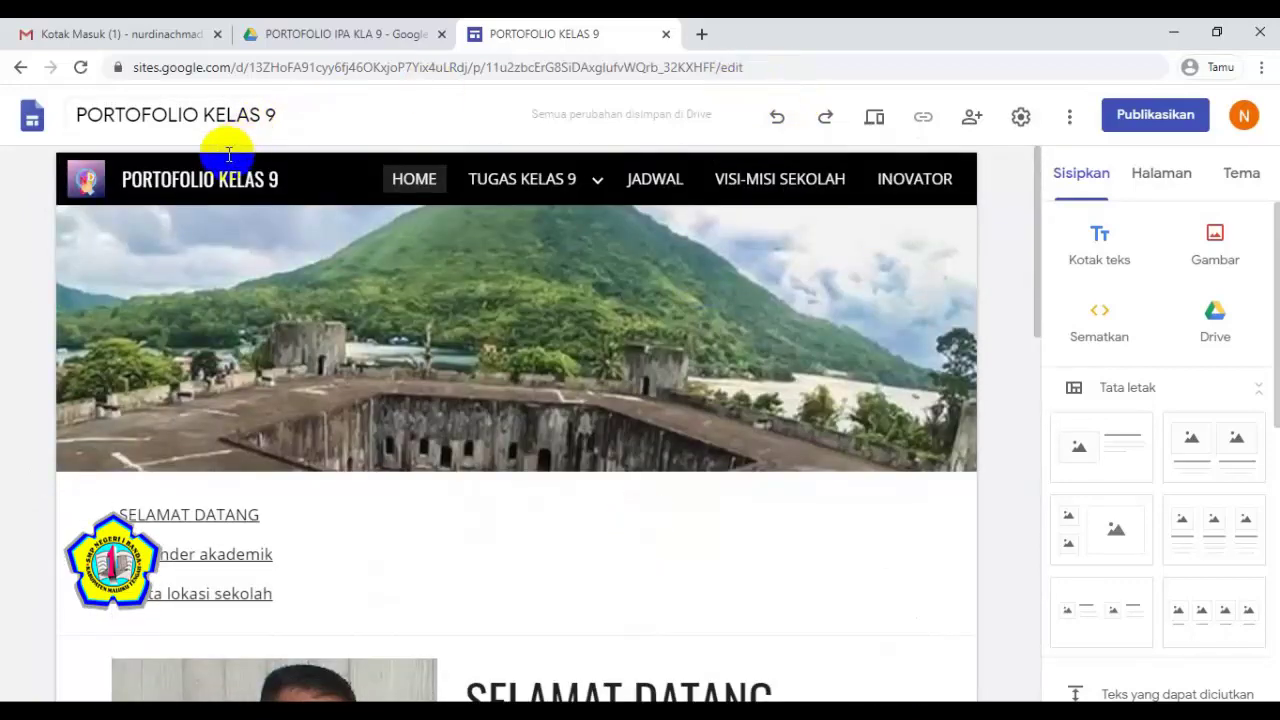
# Step: Set the draft's link access in the site's sharing settings to "Siapa saja yang memiliki link"
pyautogui.click(972, 122)
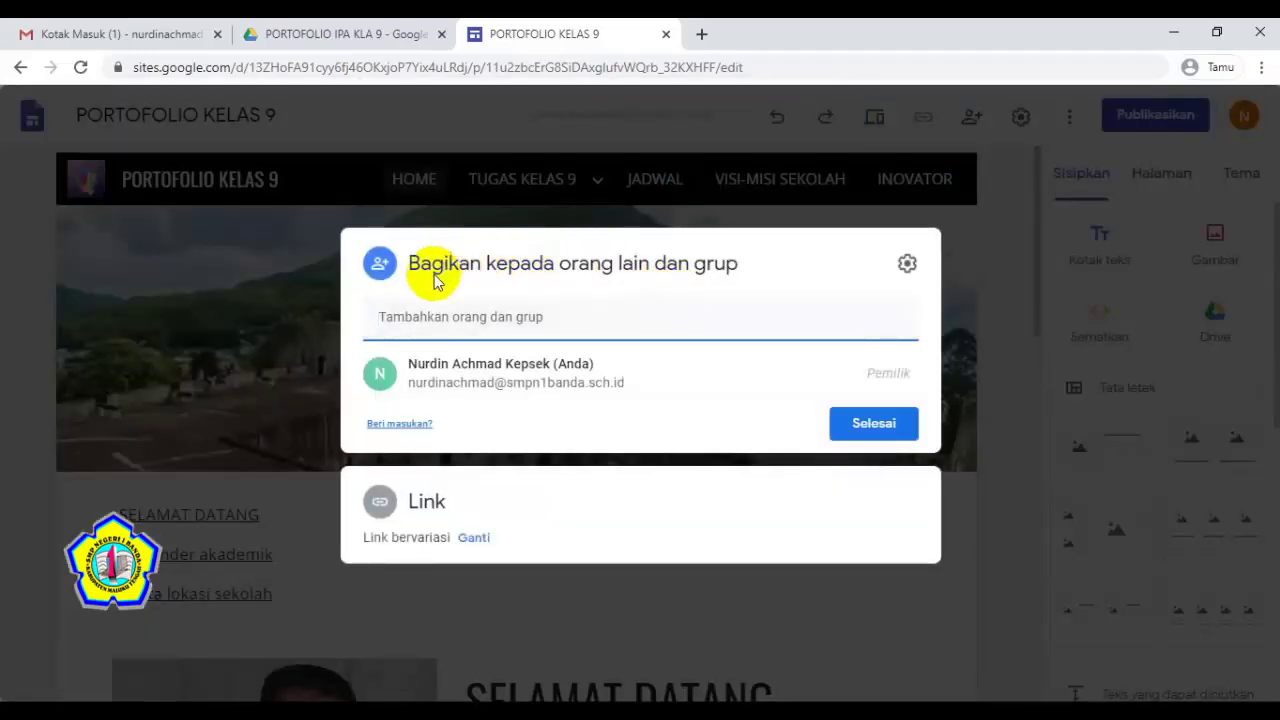
pyautogui.click(474, 538)
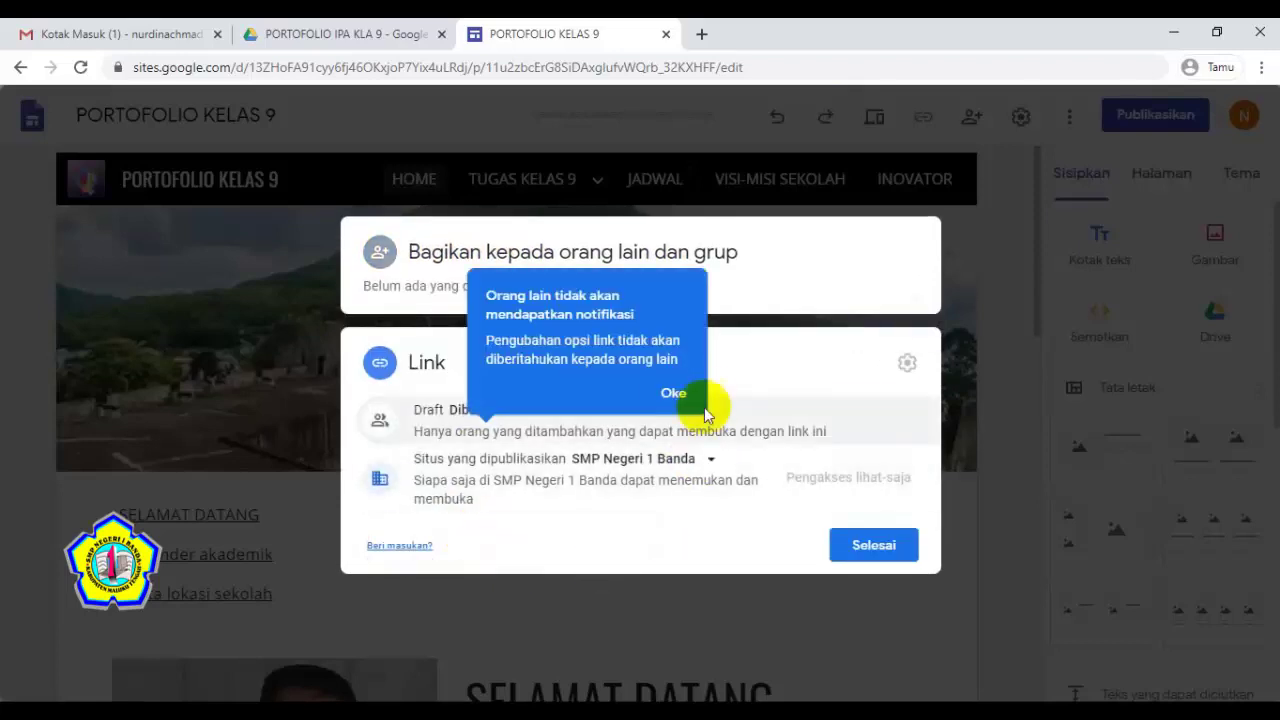
pyautogui.click(676, 394)
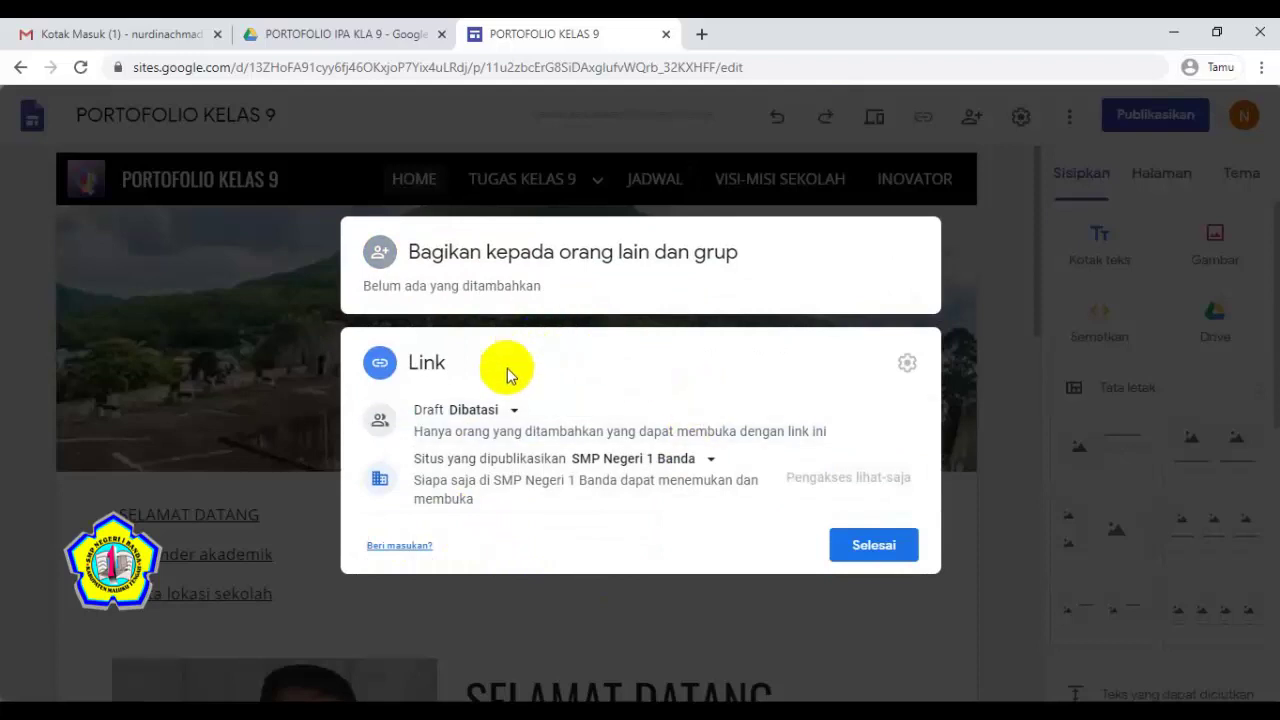
pyautogui.click(502, 414)
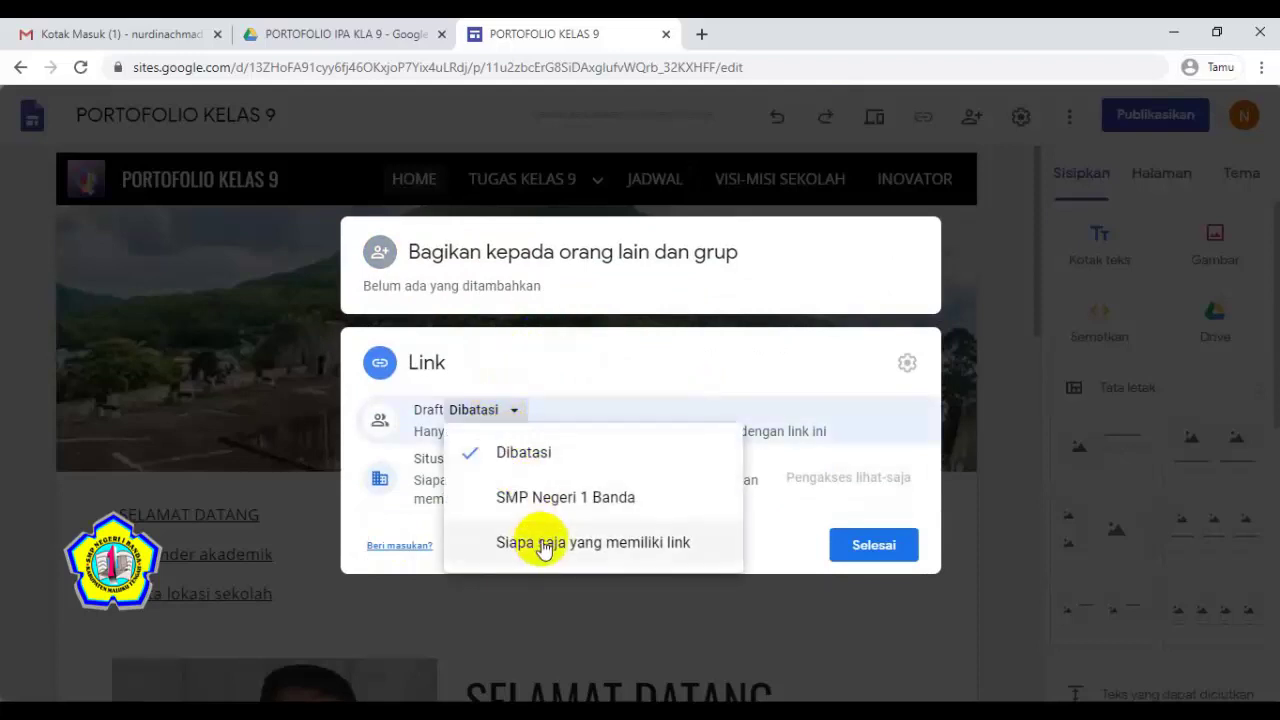
pyautogui.click(580, 544)
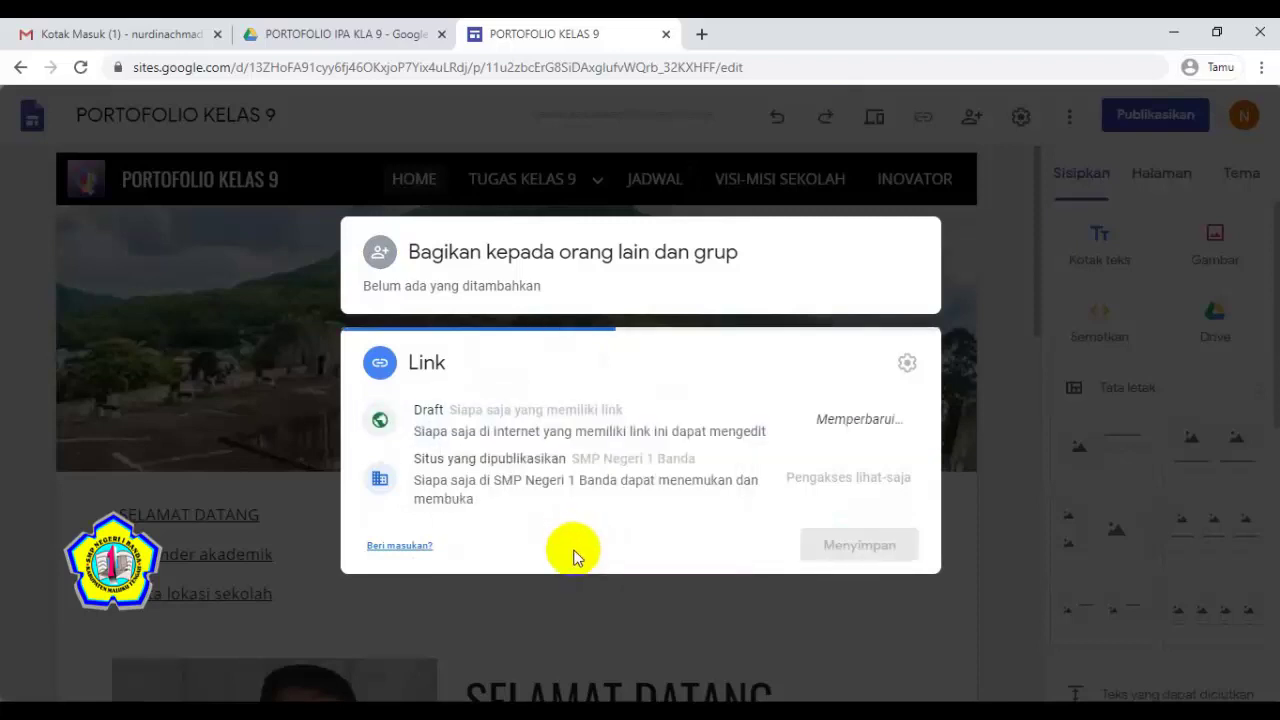
# Step: Choose Umum as the published site's access and finish the sharing settings
pyautogui.click(618, 472)
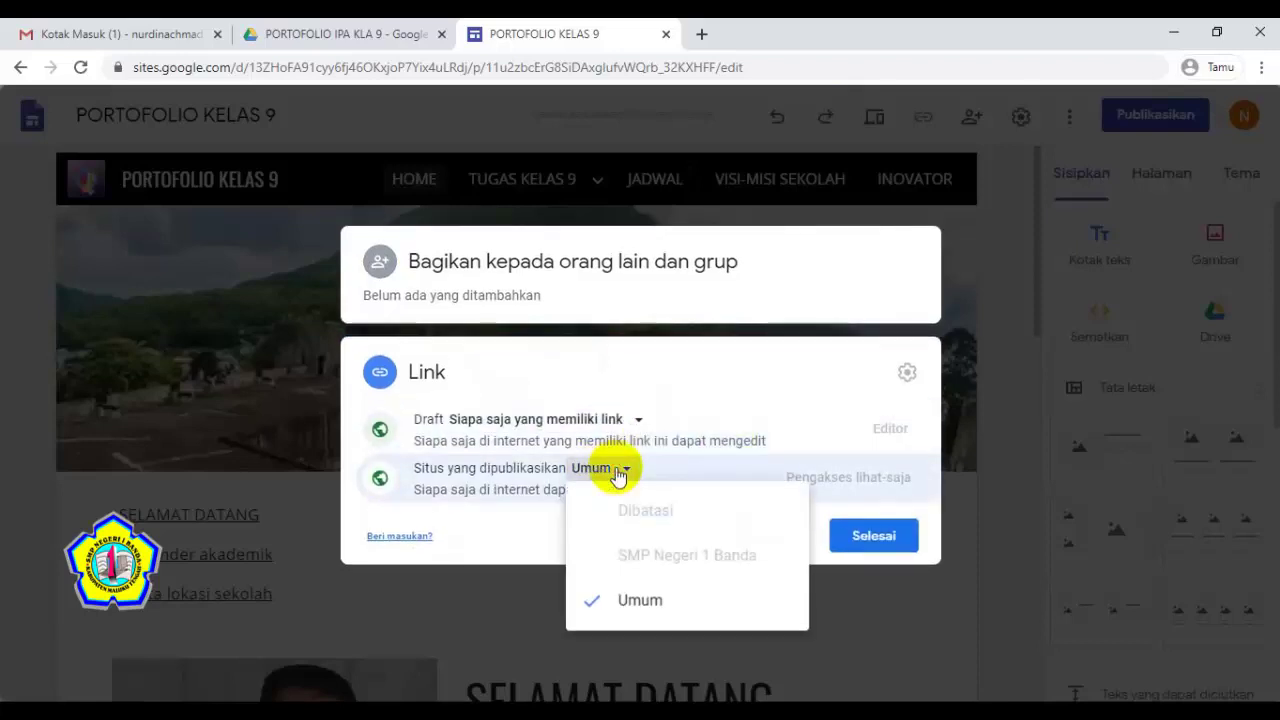
pyautogui.click(646, 600)
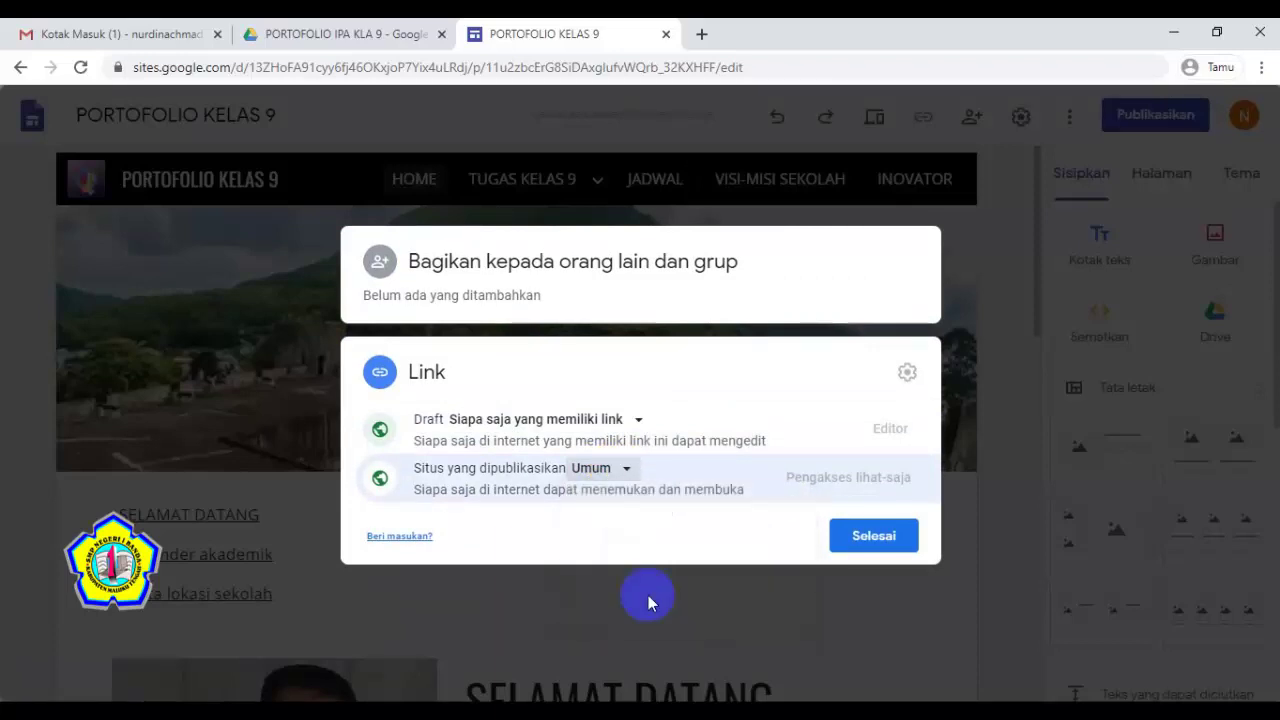
pyautogui.click(886, 546)
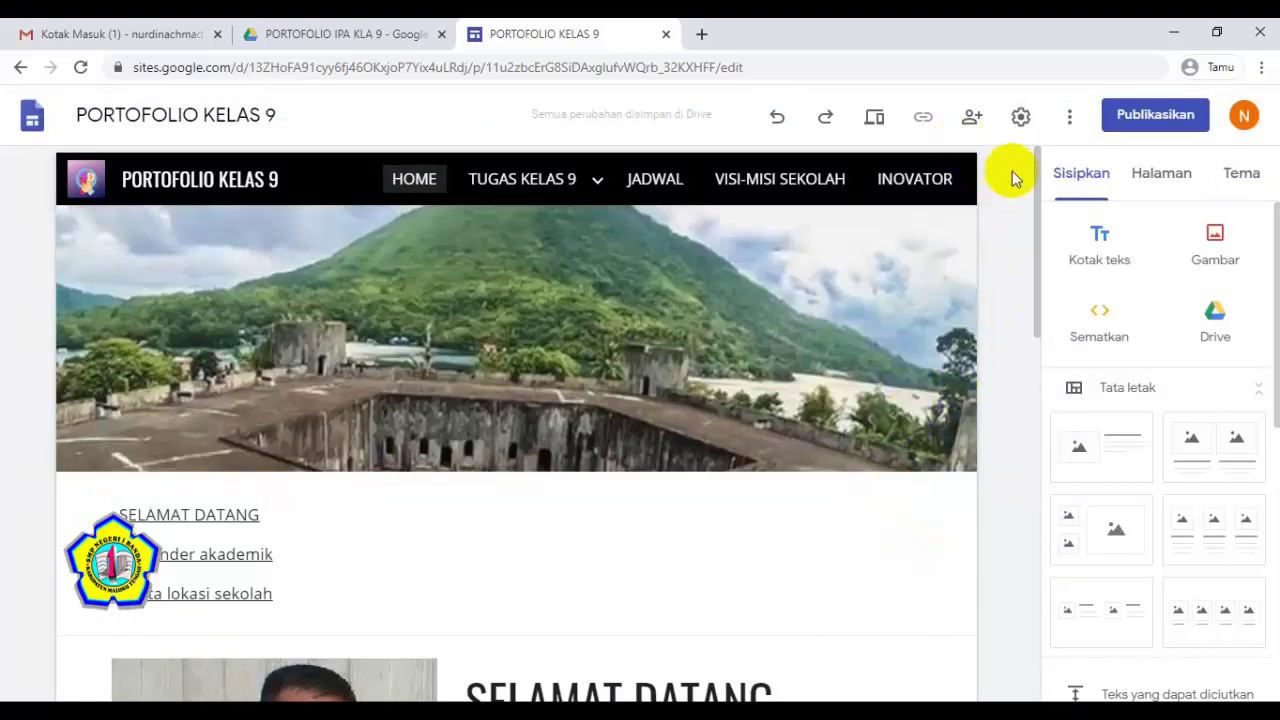
# Step: Review the Brand image and Analisis sections of the site settings, and close the settings
pyautogui.click(1021, 117)
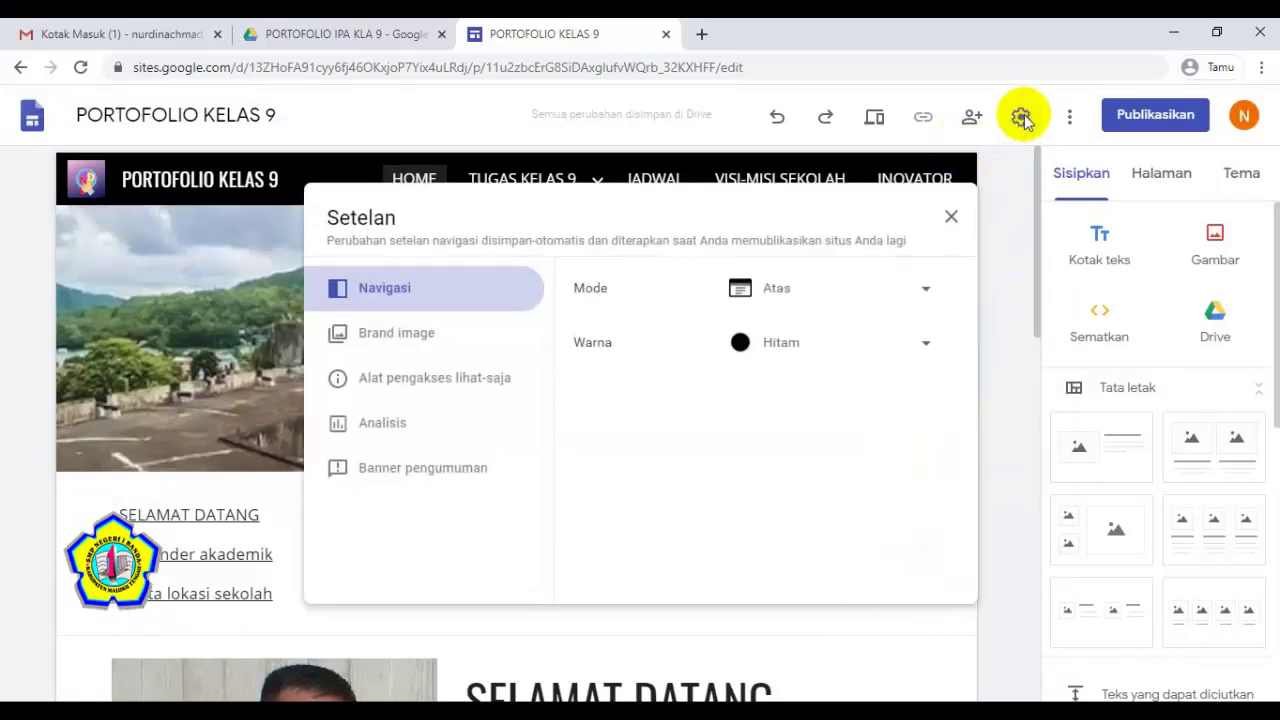
pyautogui.click(392, 335)
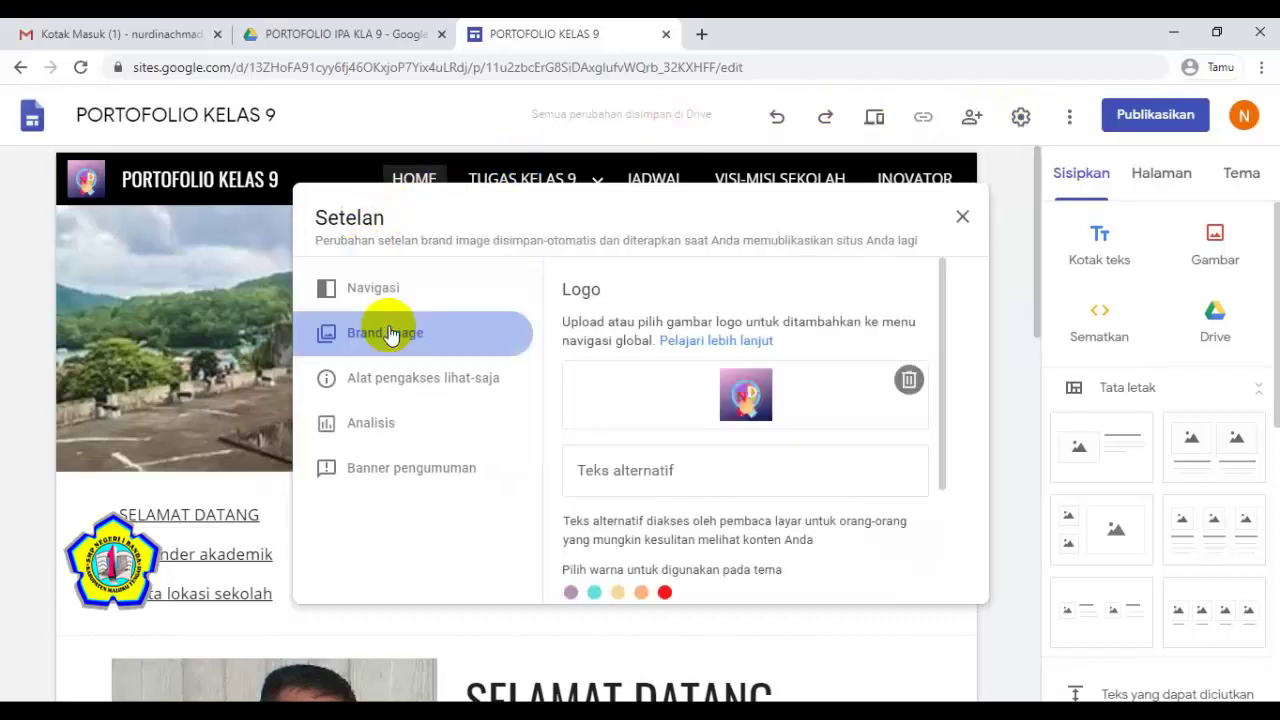
pyautogui.click(379, 424)
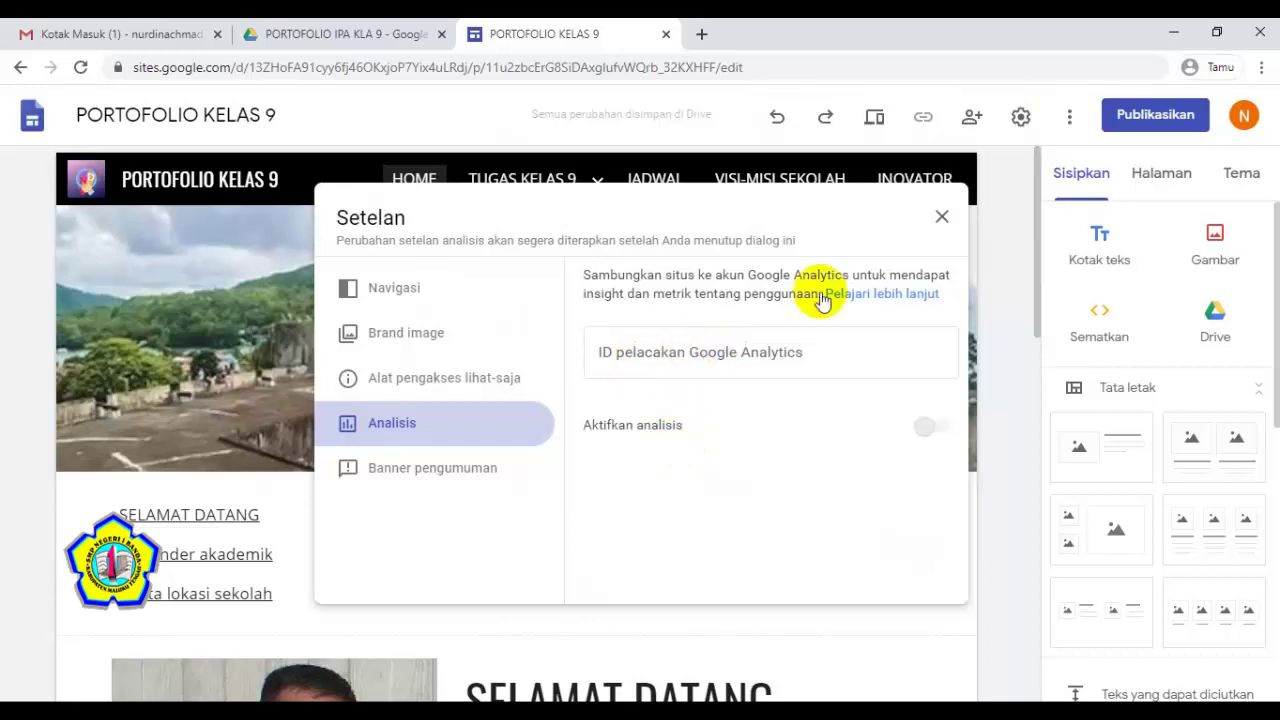
pyautogui.click(943, 217)
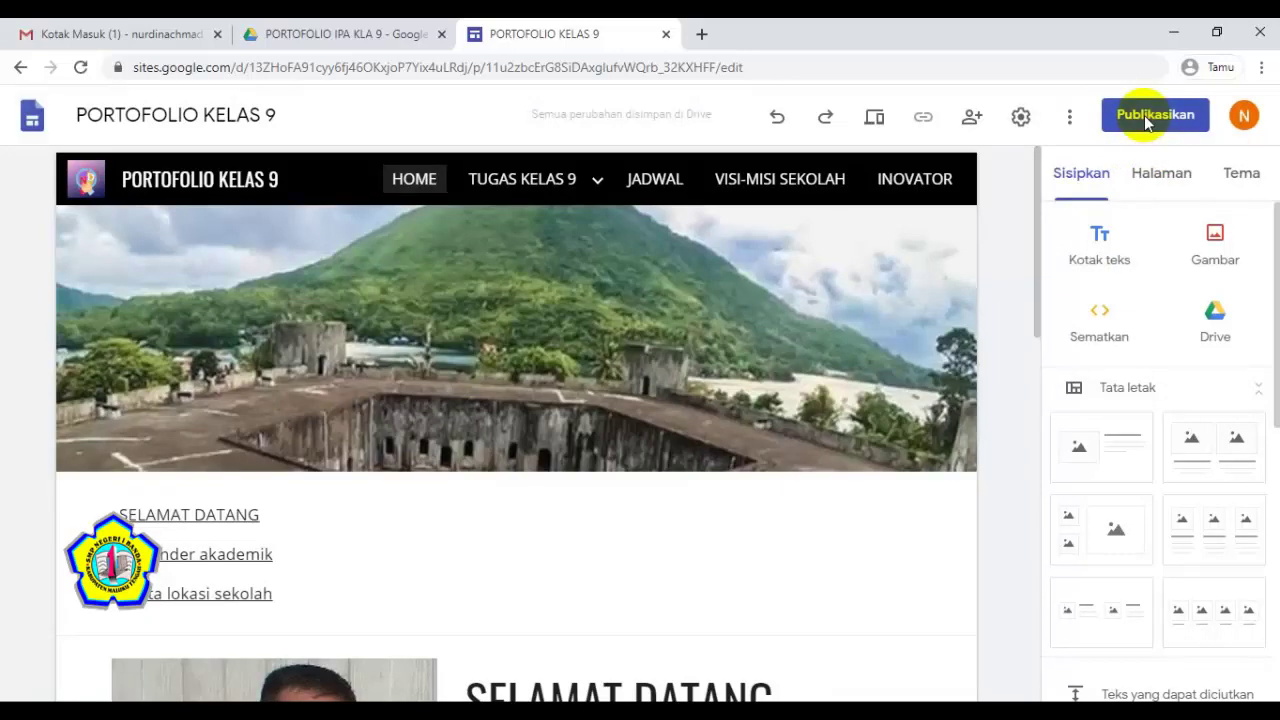
# Step: Publish the site under a web address made of the owner's first name followed by "protofolioguru"
pyautogui.click(1147, 118)
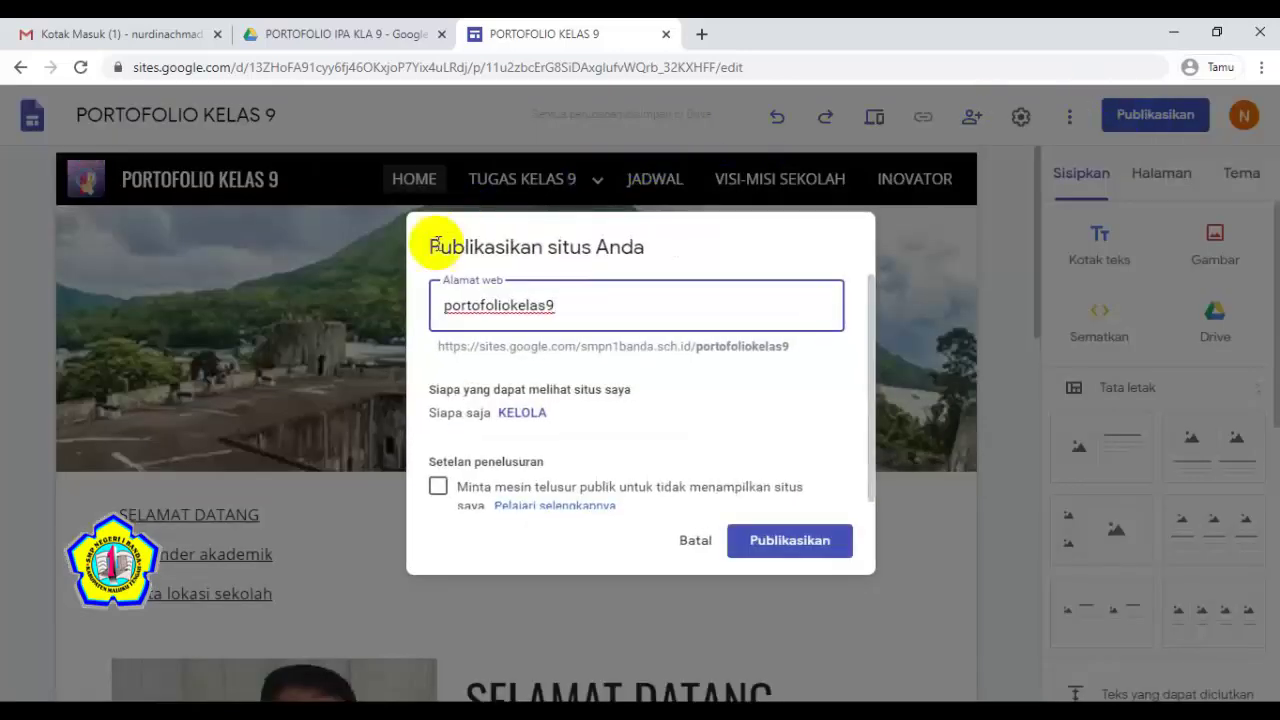
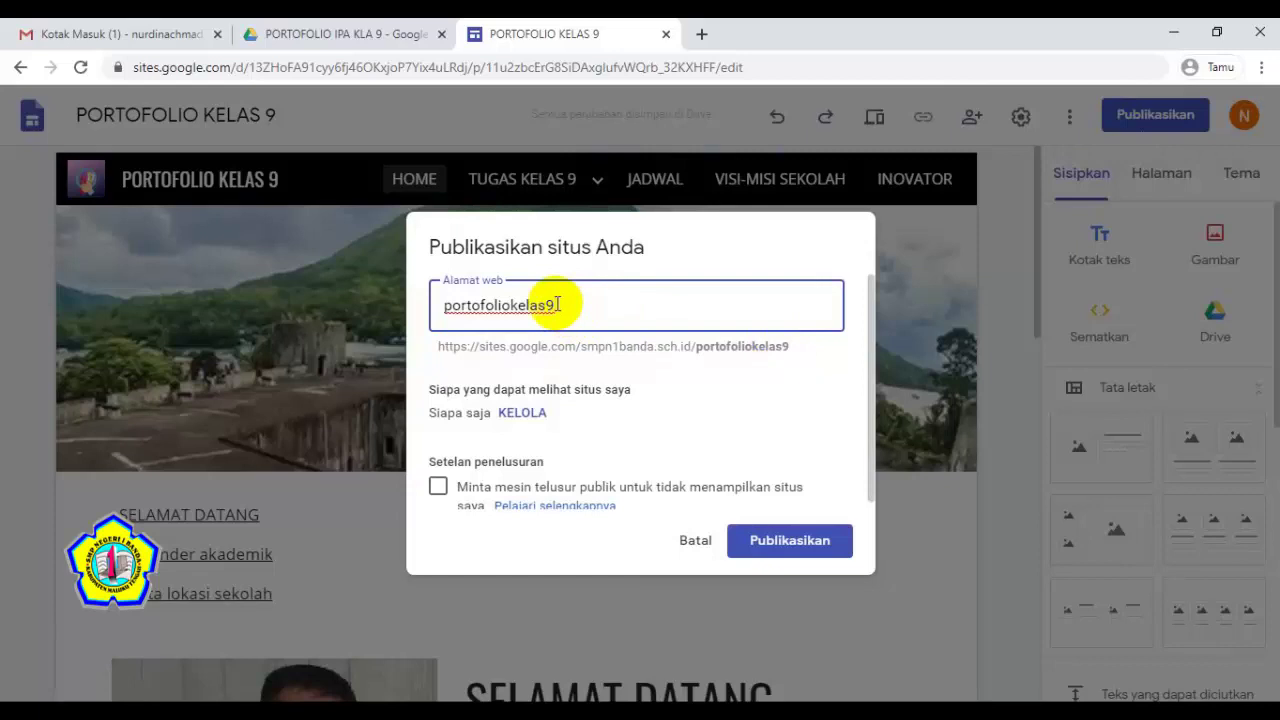
pyautogui.moveTo(556, 304); pyautogui.dragTo(347, 327)
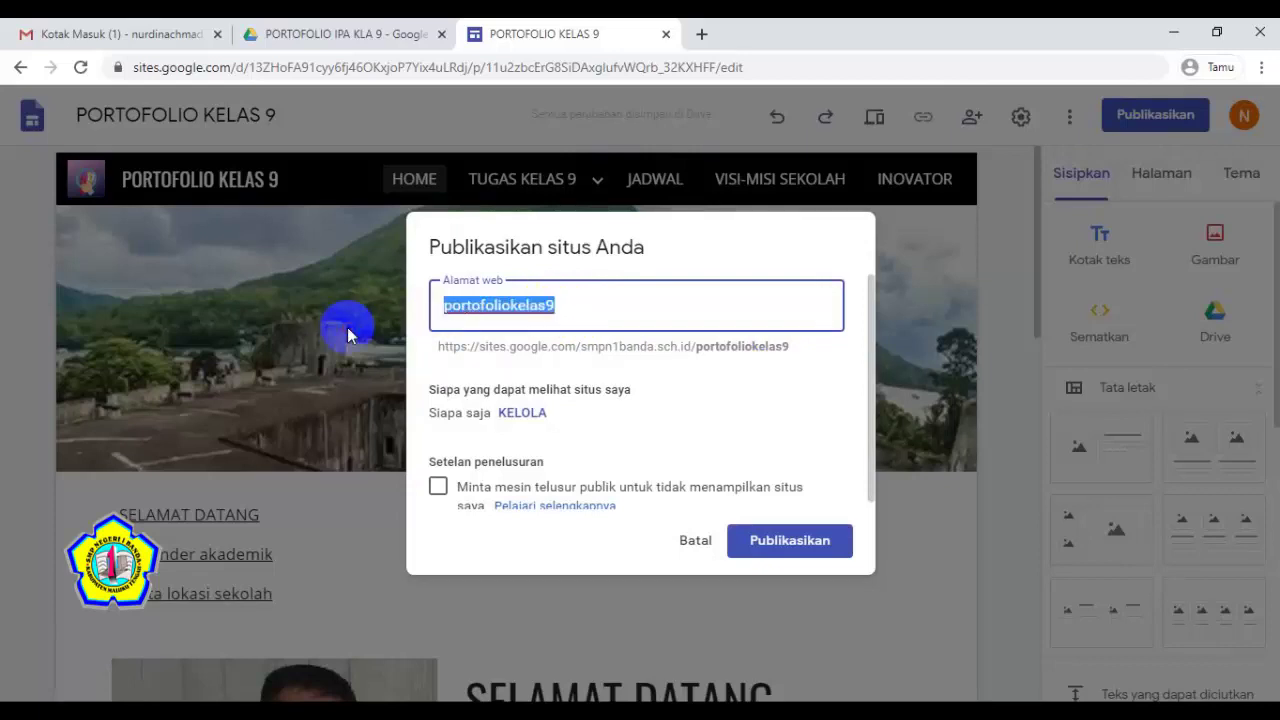
pyautogui.write('nurdin')
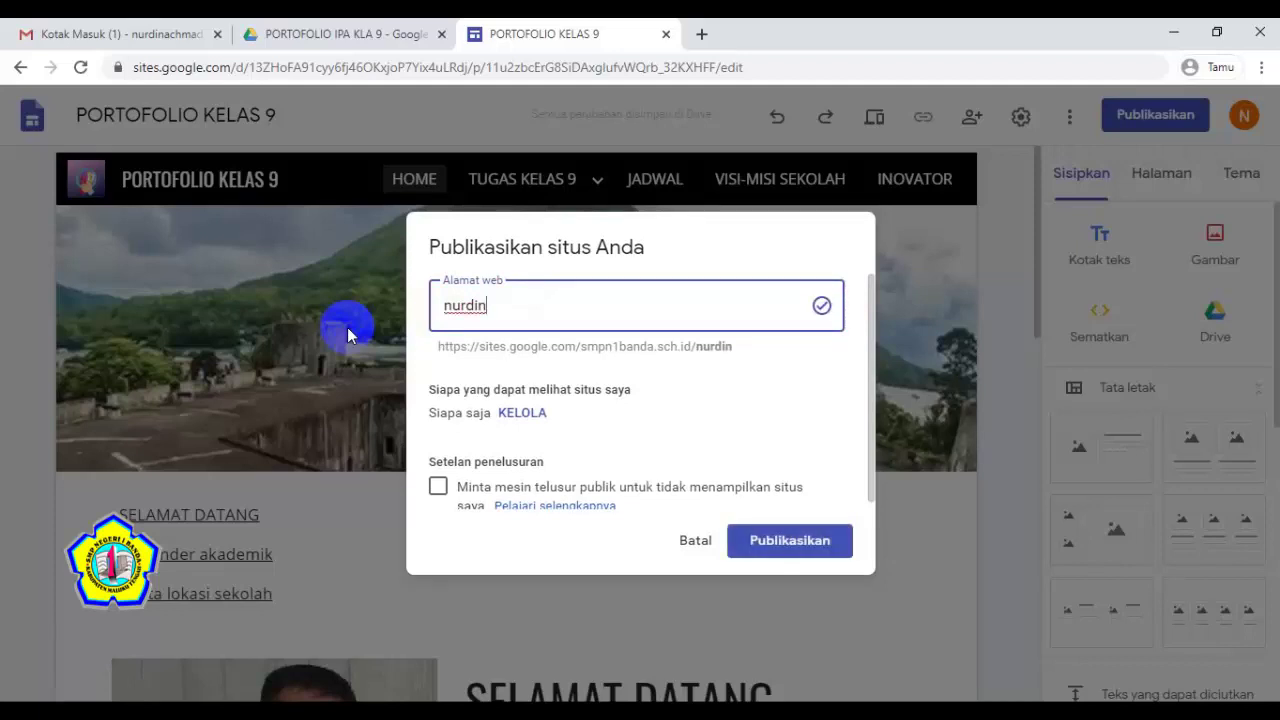
pyautogui.write('a')
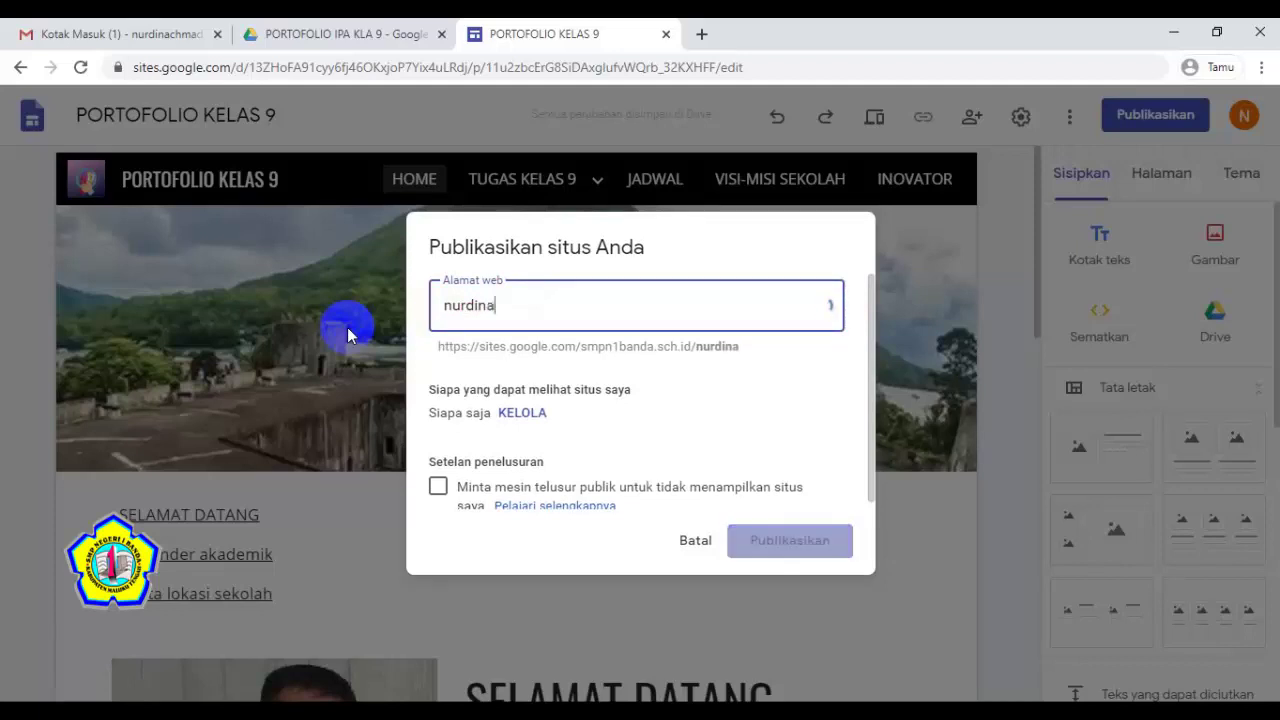
pyautogui.press('BackSpace')
pyautogui.write('pro')
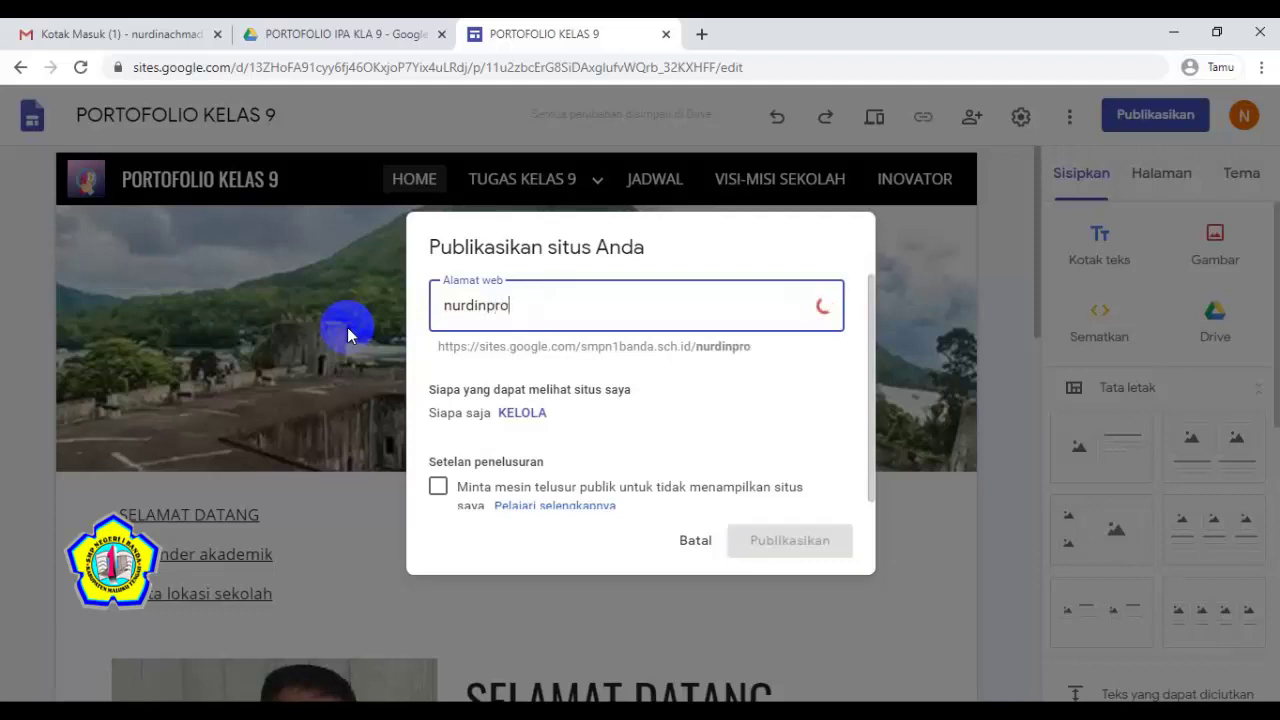
pyautogui.write('tofolio')
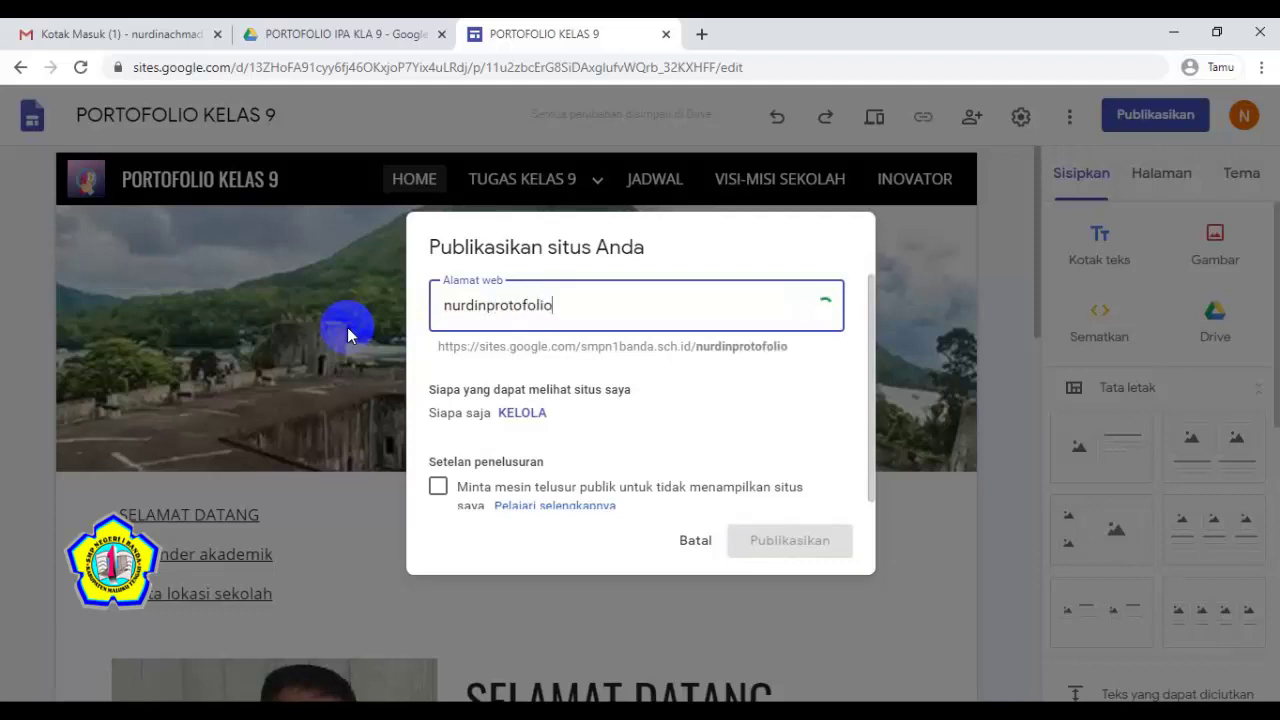
pyautogui.write('uru')
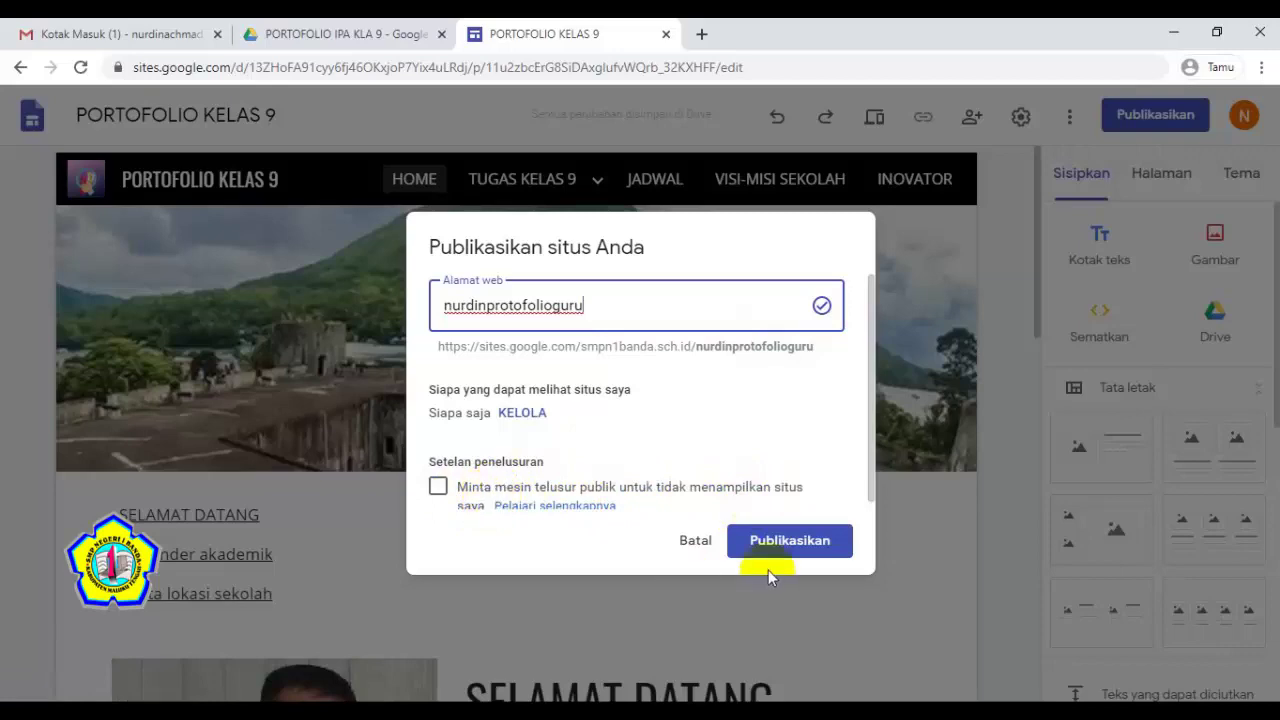
pyautogui.click(788, 545)
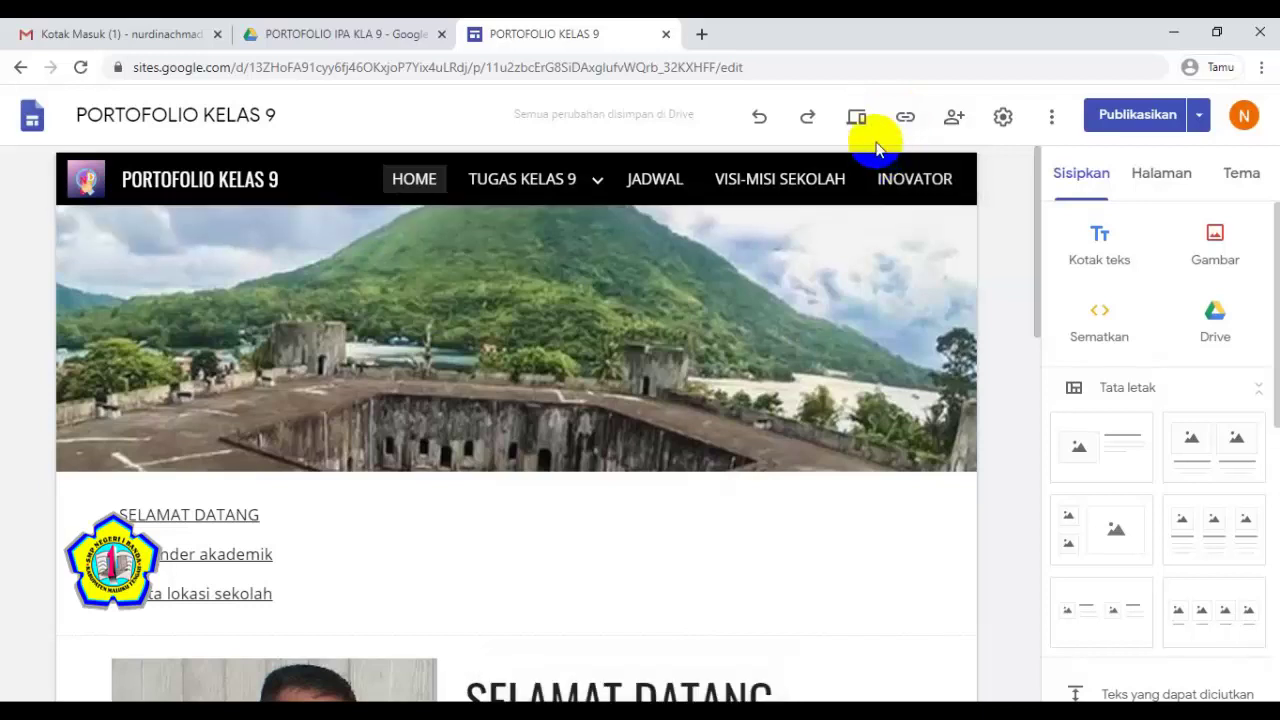
# Step: Copy the link of the published site
pyautogui.moveTo(500, 220)
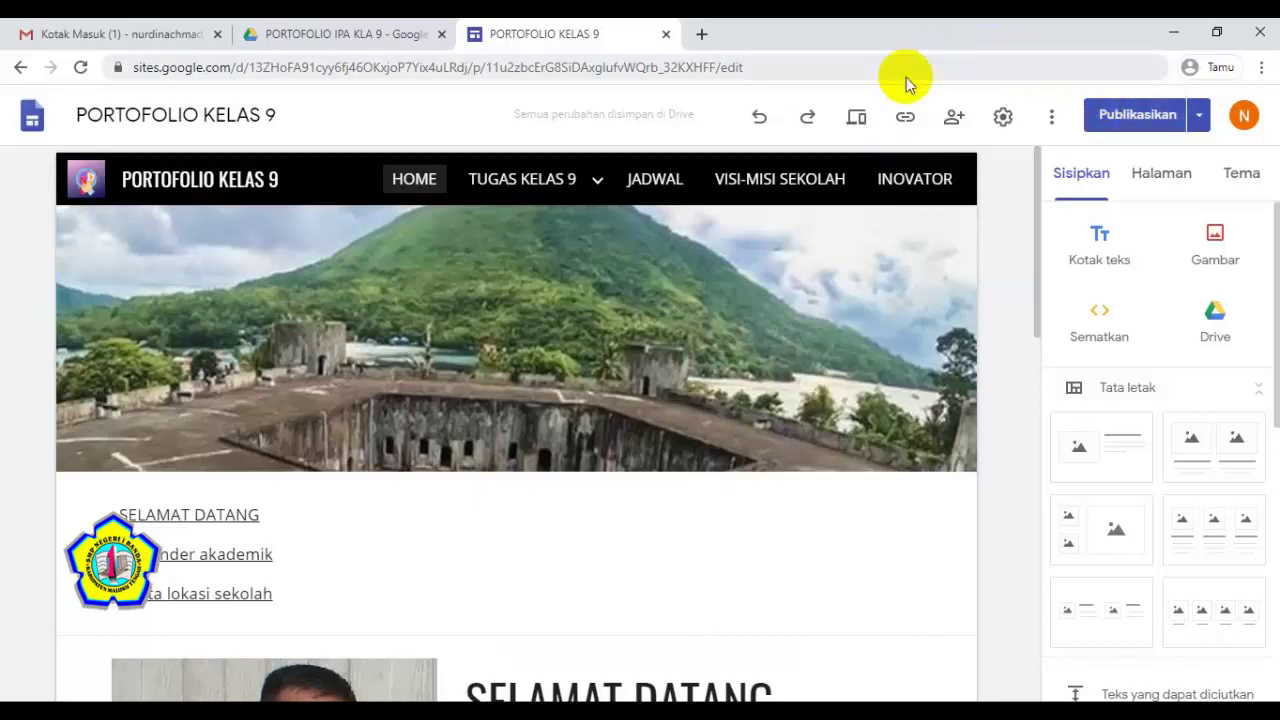
pyautogui.click(904, 118)
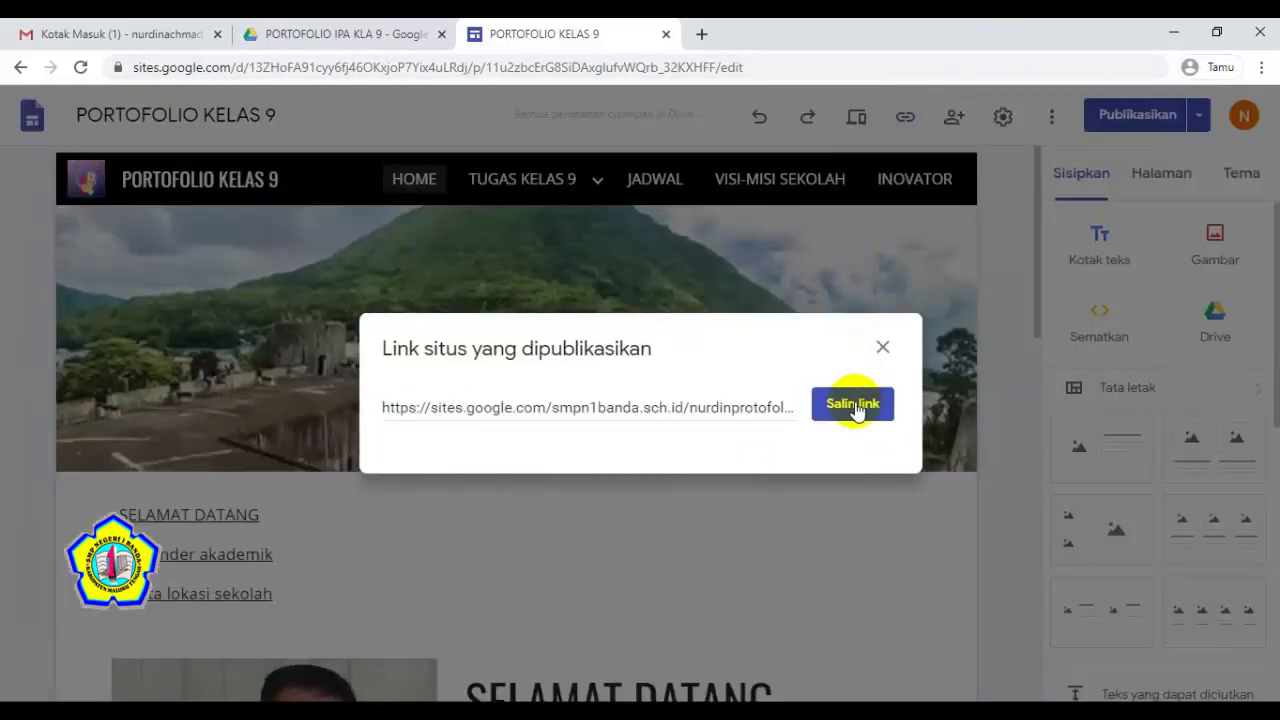
pyautogui.click(853, 405)
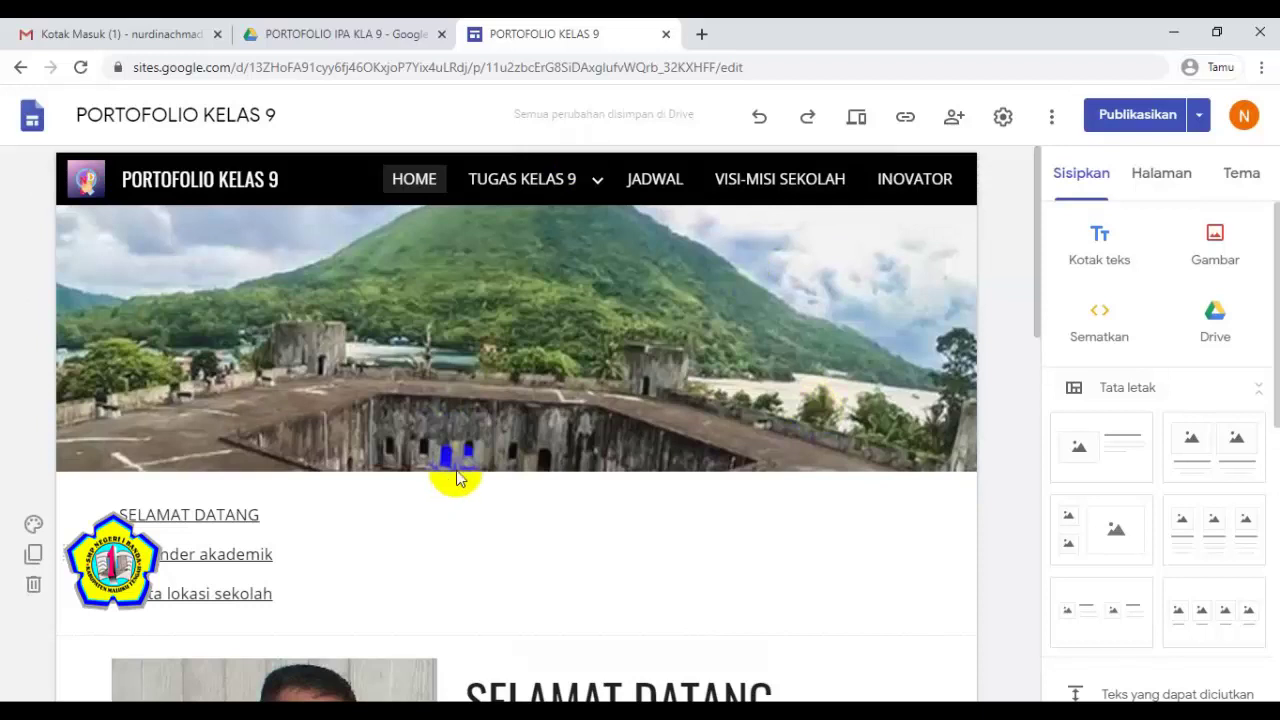
# Step: Open bit.ly in a new browser tab, translate the page into Indonesian and dismiss the COVID-19 pop-up
pyautogui.click(703, 35)
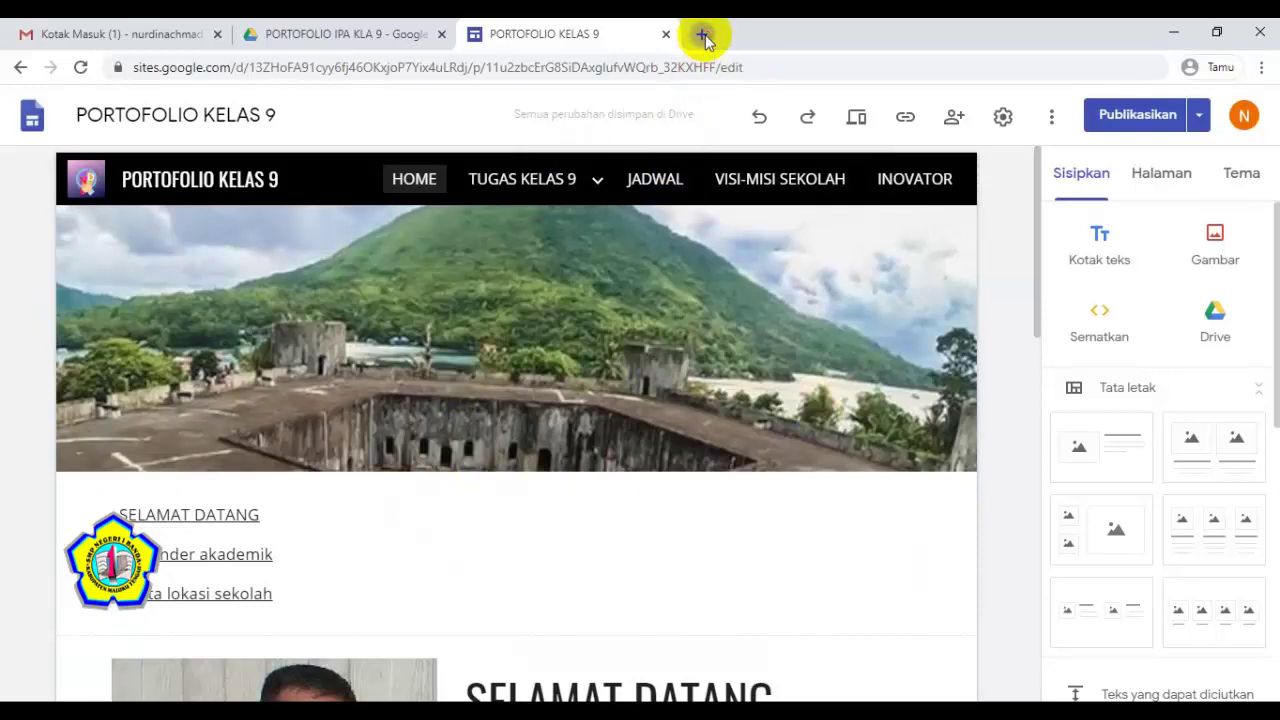
pyautogui.write('bit')
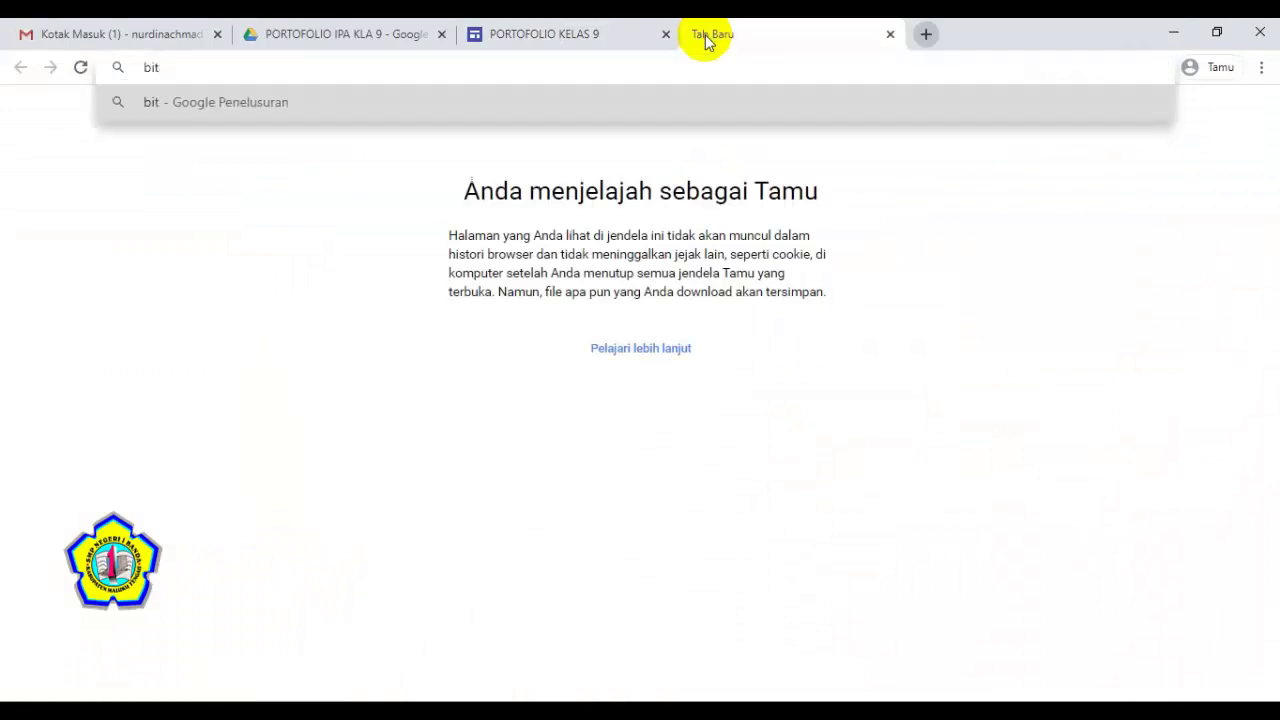
pyautogui.write('.ly')
pyautogui.press('Return')
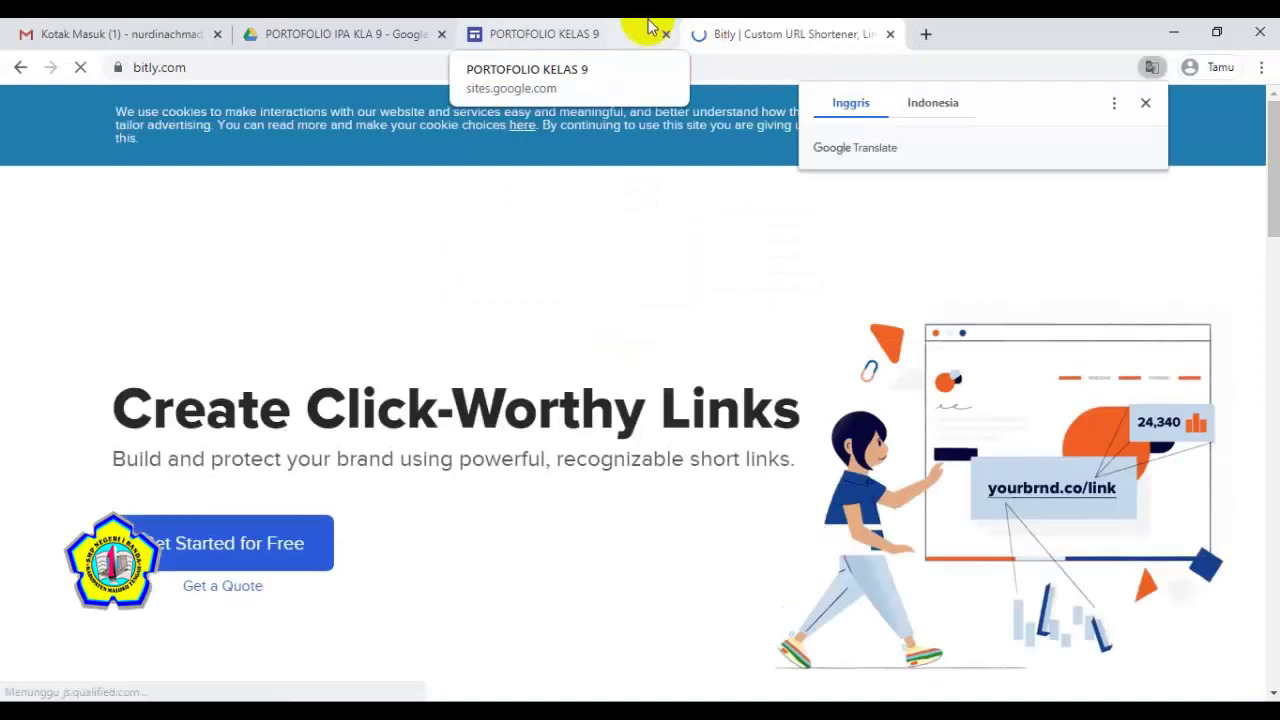
pyautogui.click(952, 110)
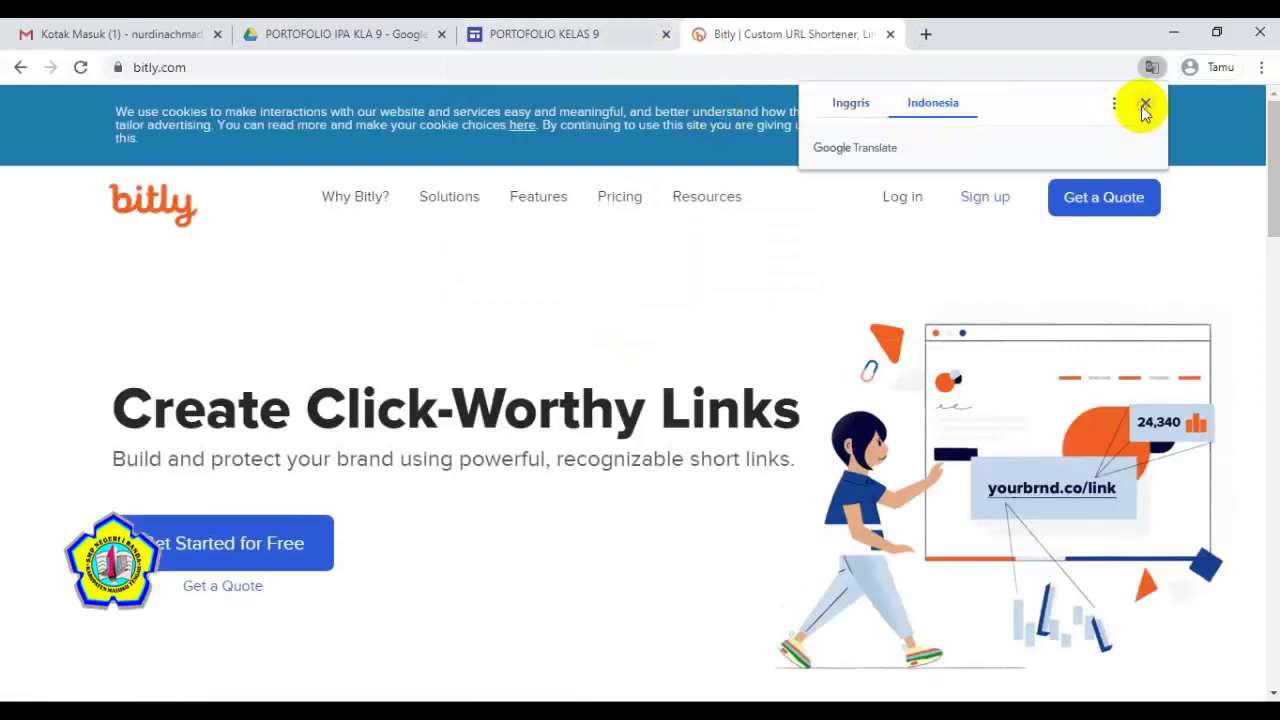
pyautogui.click(1145, 103)
pyautogui.moveTo(439, 196)
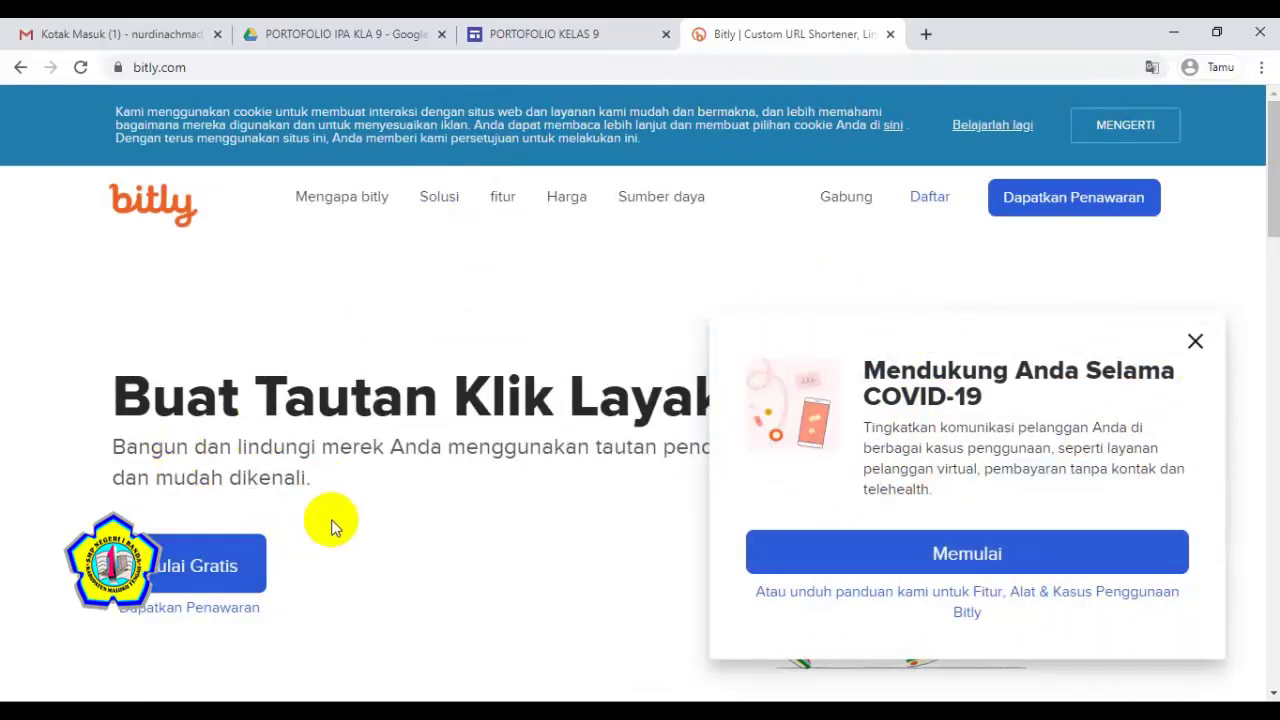
pyautogui.scroll(-1, 334, 450)
pyautogui.click(1195, 342)
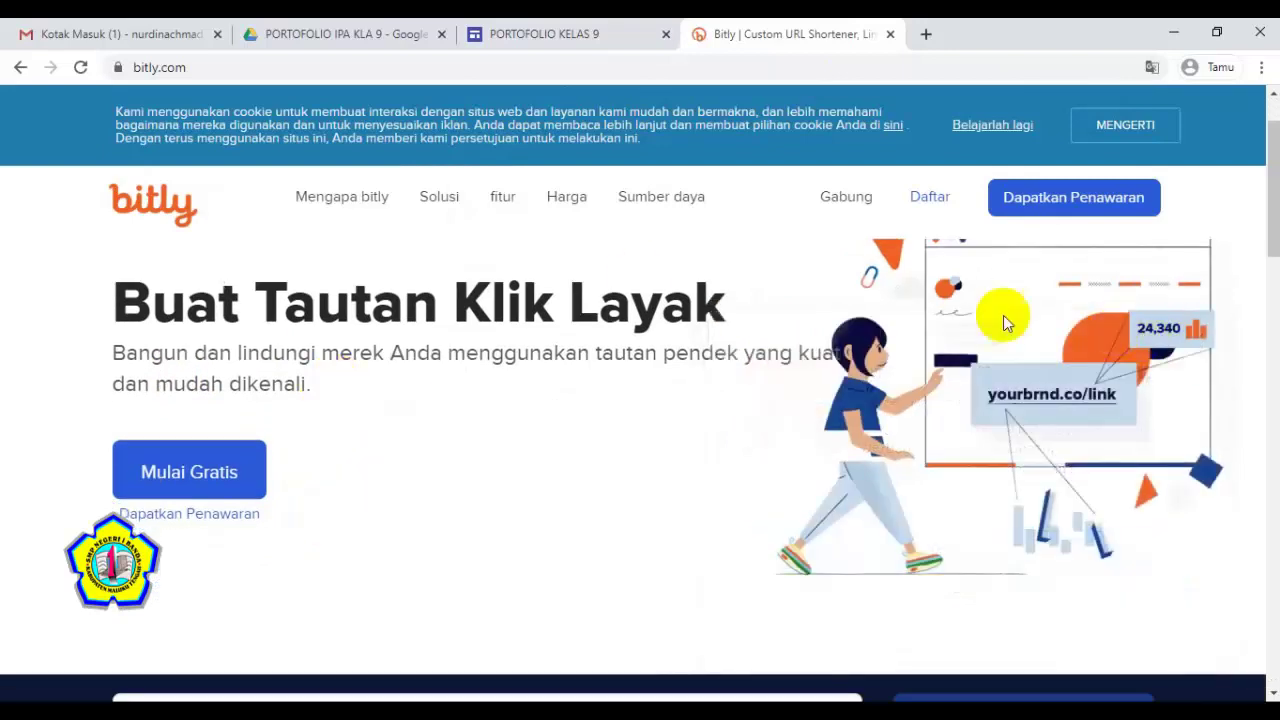
# Step: Follow Bitly's free-start offer and look over the pricing plans on the page
pyautogui.click(204, 474)
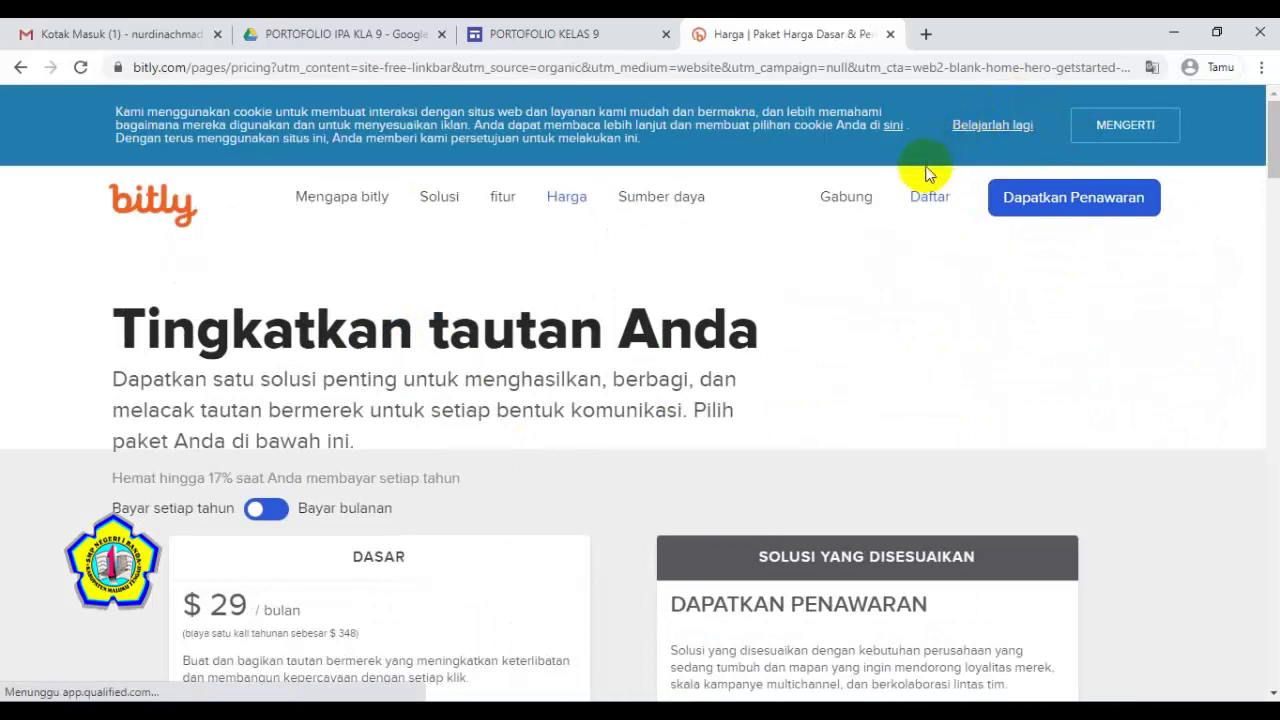
pyautogui.scroll(-1, 523, 464)
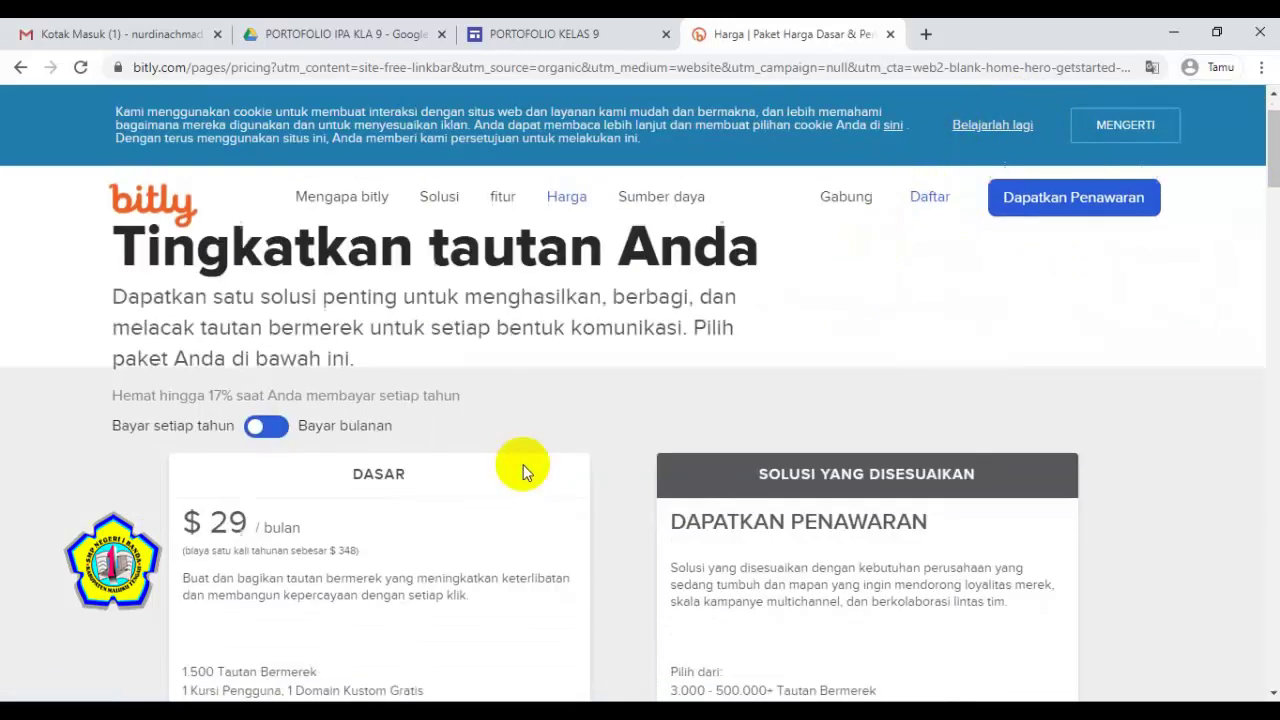
pyautogui.scroll(-2, 523, 464)
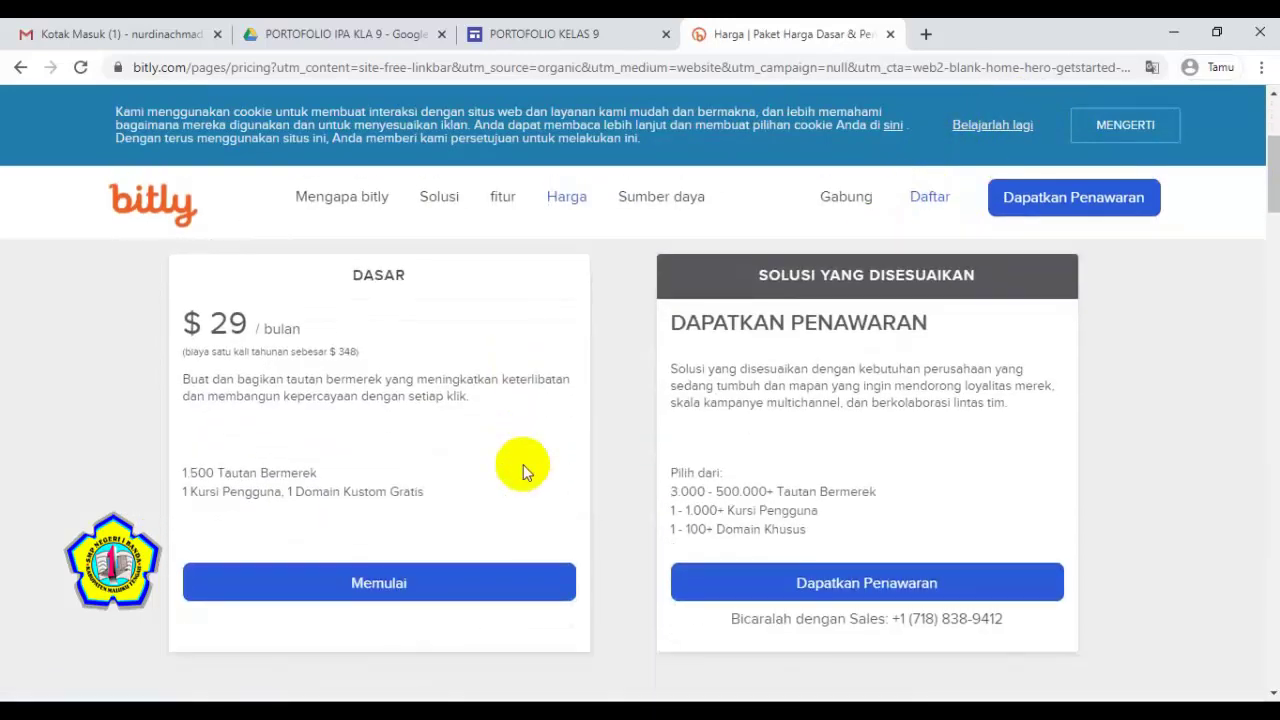
pyautogui.scroll(-1, 523, 464)
pyautogui.scroll(4, 523, 464)
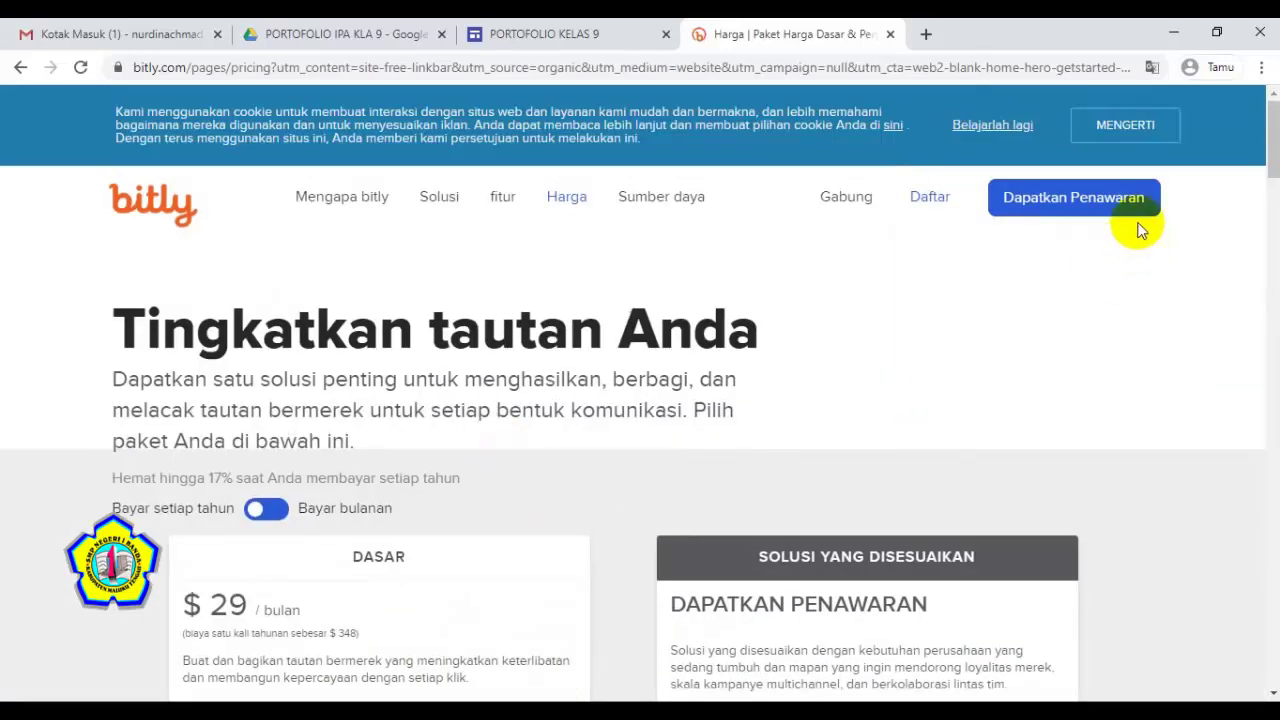
# Step: Sign up for Bitly with the school Google account and dismiss the translation and cookie notices
pyautogui.click(927, 203)
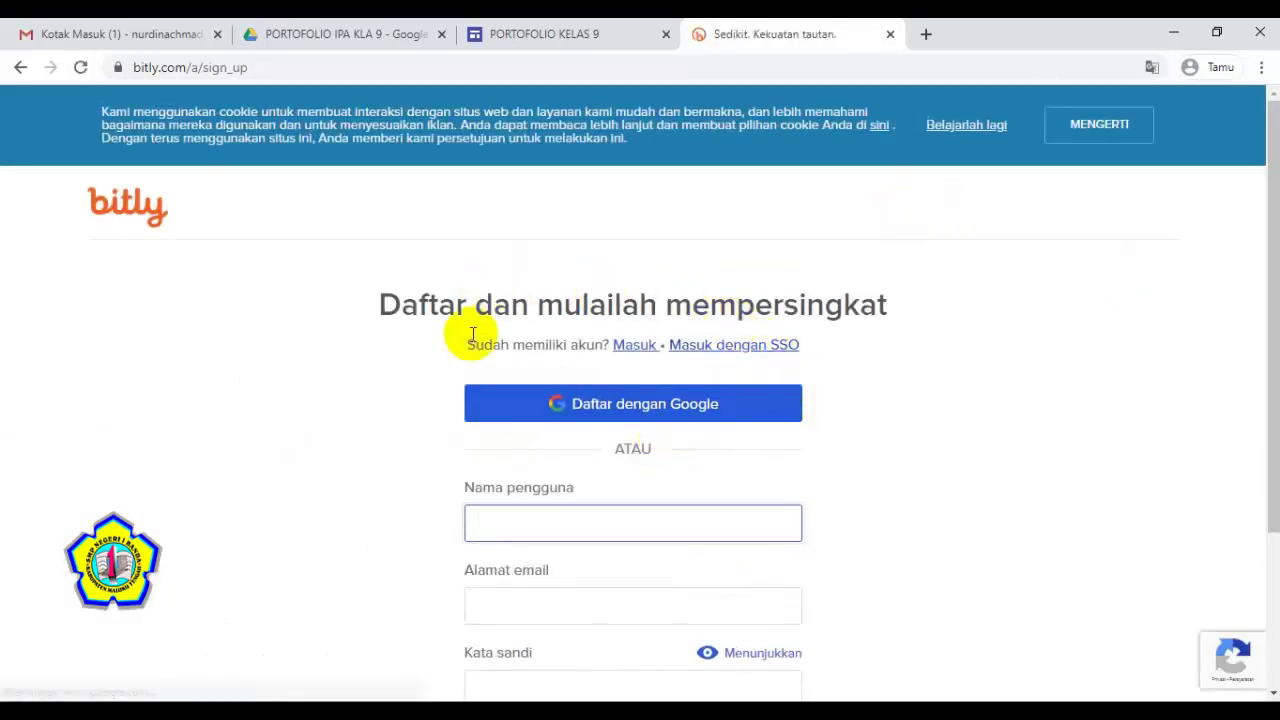
pyautogui.click(627, 413)
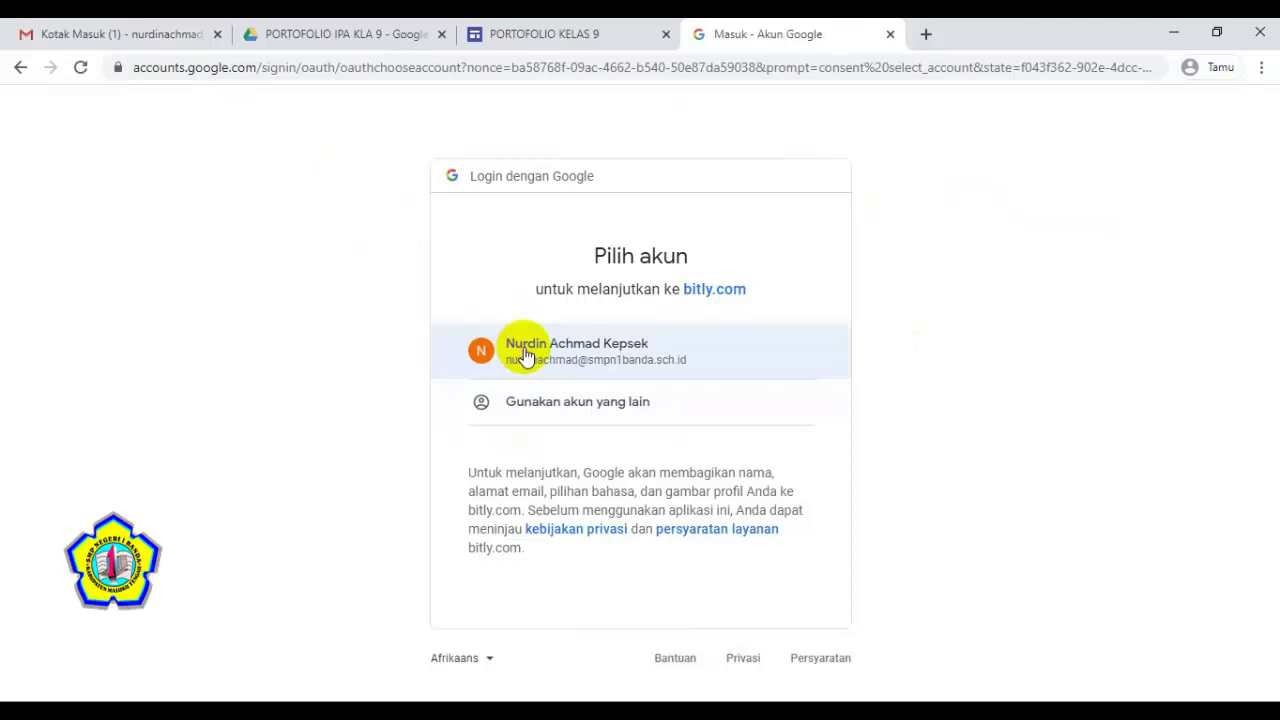
pyautogui.click(524, 352)
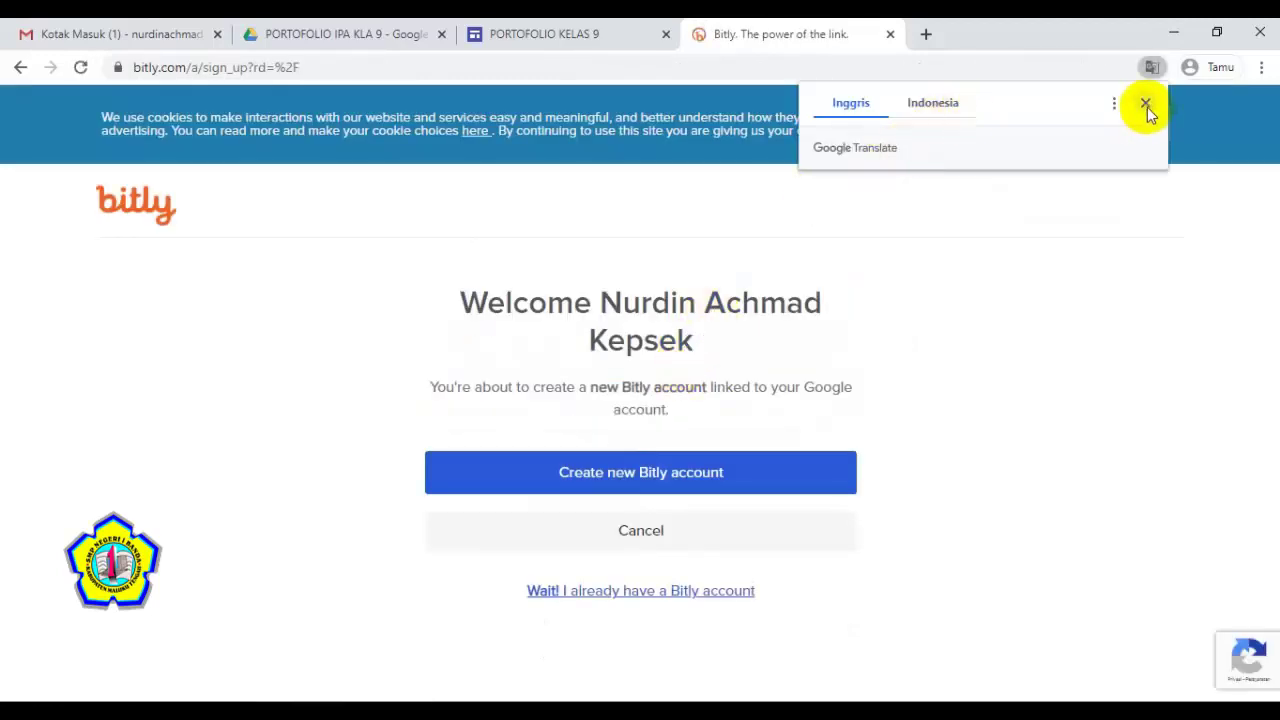
pyautogui.click(1146, 105)
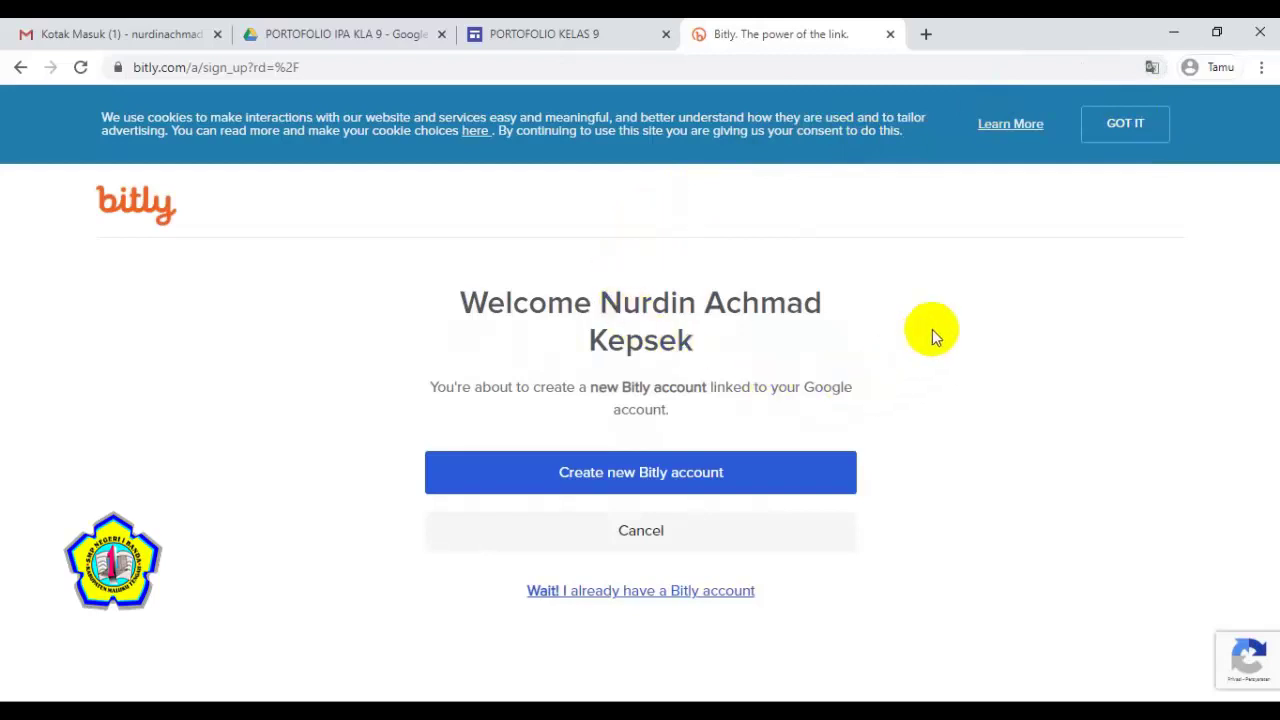
pyautogui.click(1126, 124)
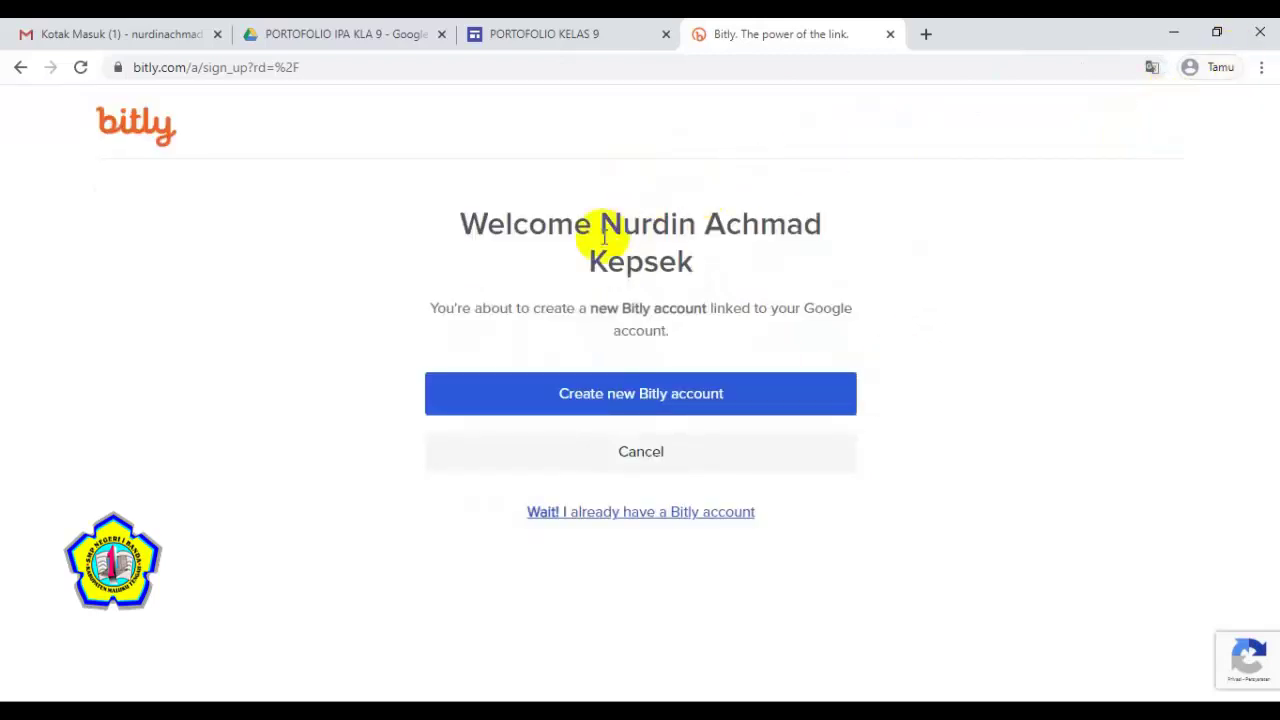
# Step: Request a new Bitly account linked to the Google account and mark the captcha squares showing the vehicle
pyautogui.click(658, 400)
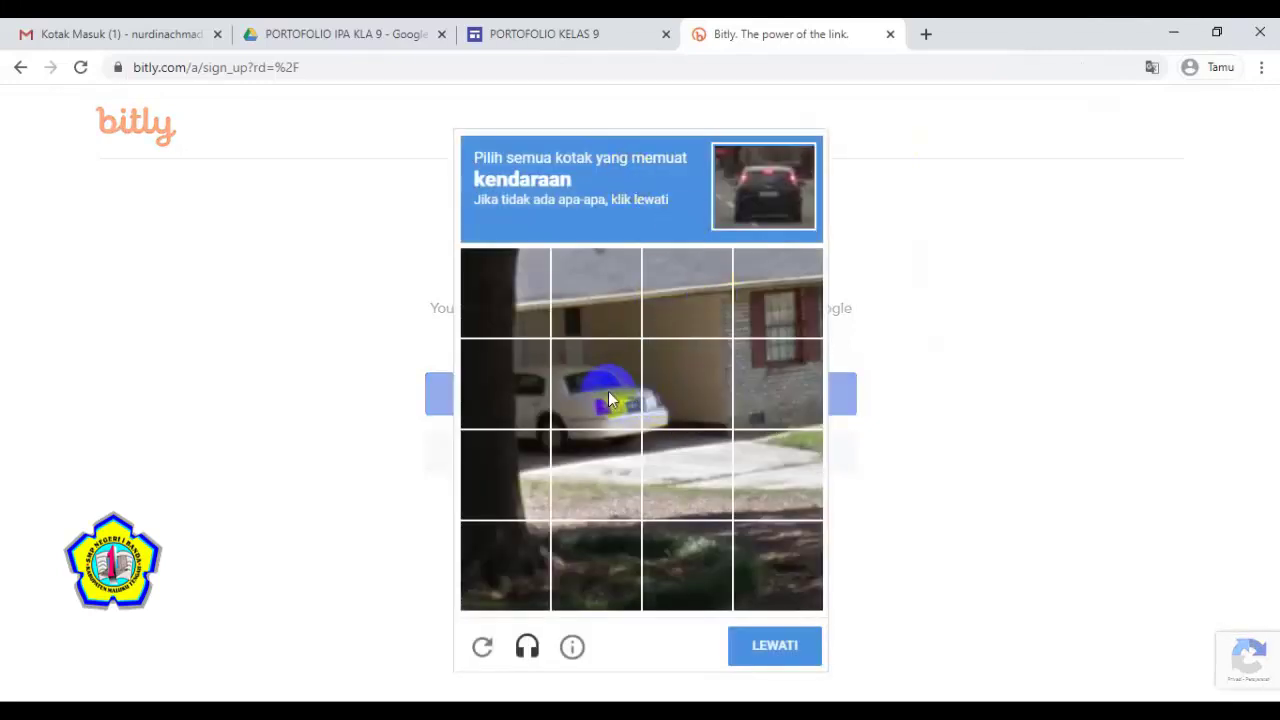
pyautogui.click(608, 398)
pyautogui.click(528, 389)
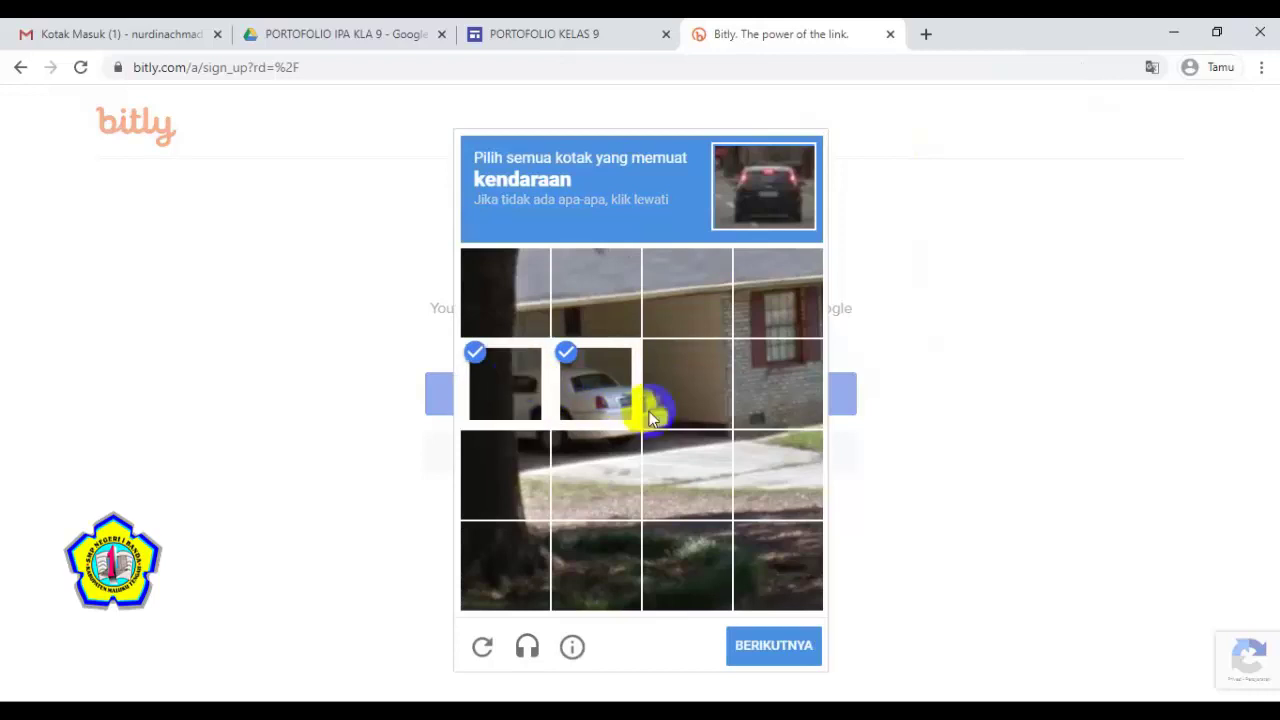
pyautogui.click(666, 401)
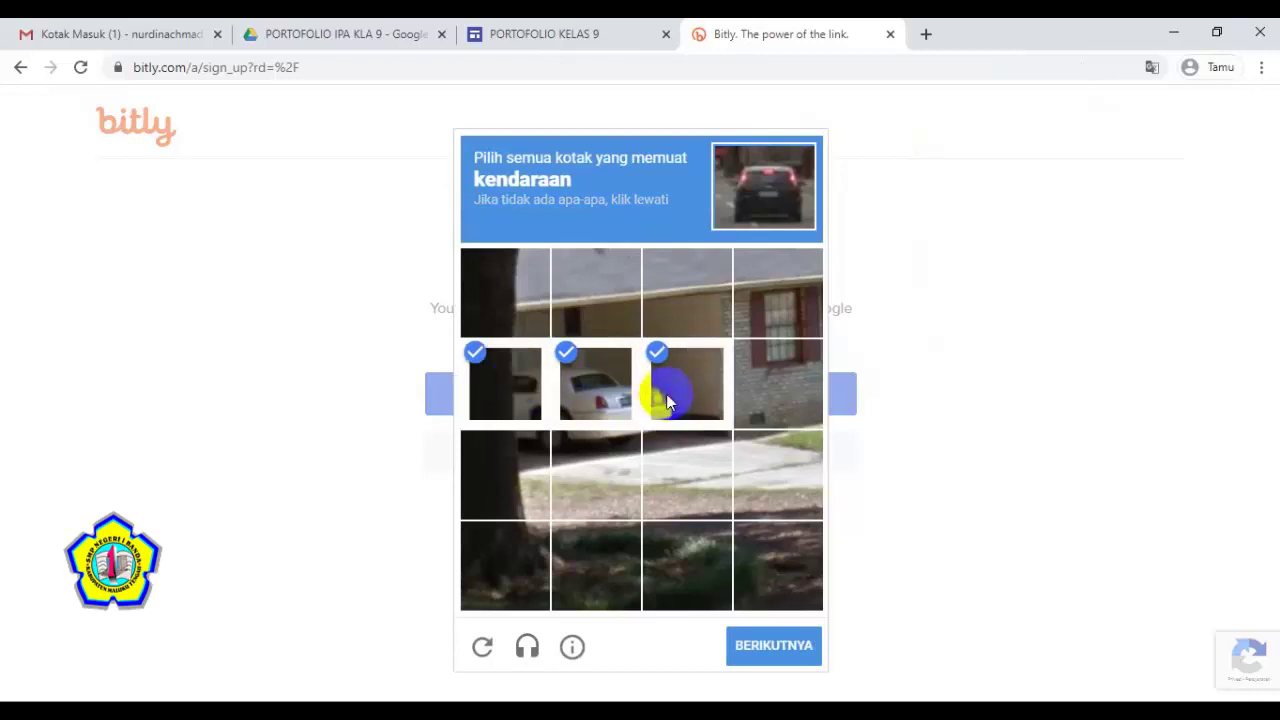
pyautogui.click(787, 646)
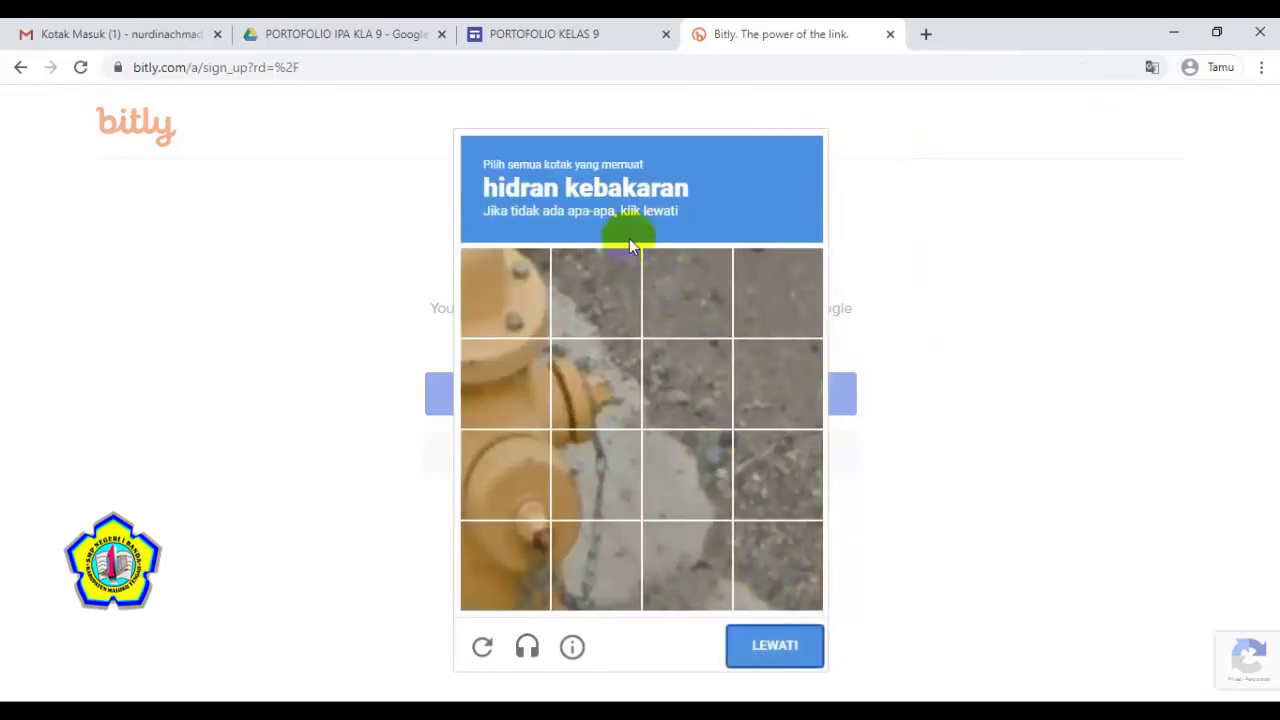
# Step: Mark the captcha squares showing the fire hydrant, verify them and confirm creating the new Bitly account
pyautogui.click(503, 278)
pyautogui.click(517, 383)
pyautogui.click(565, 393)
pyautogui.click(572, 482)
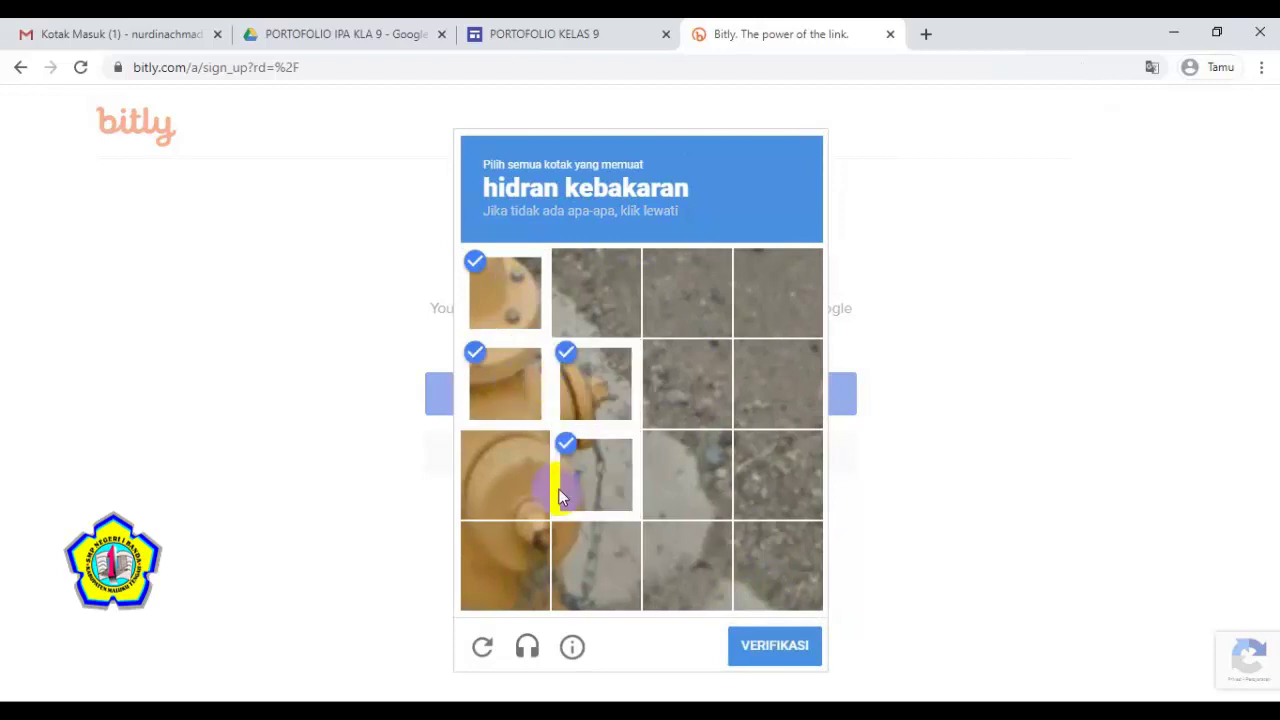
pyautogui.click(528, 502)
pyautogui.click(521, 543)
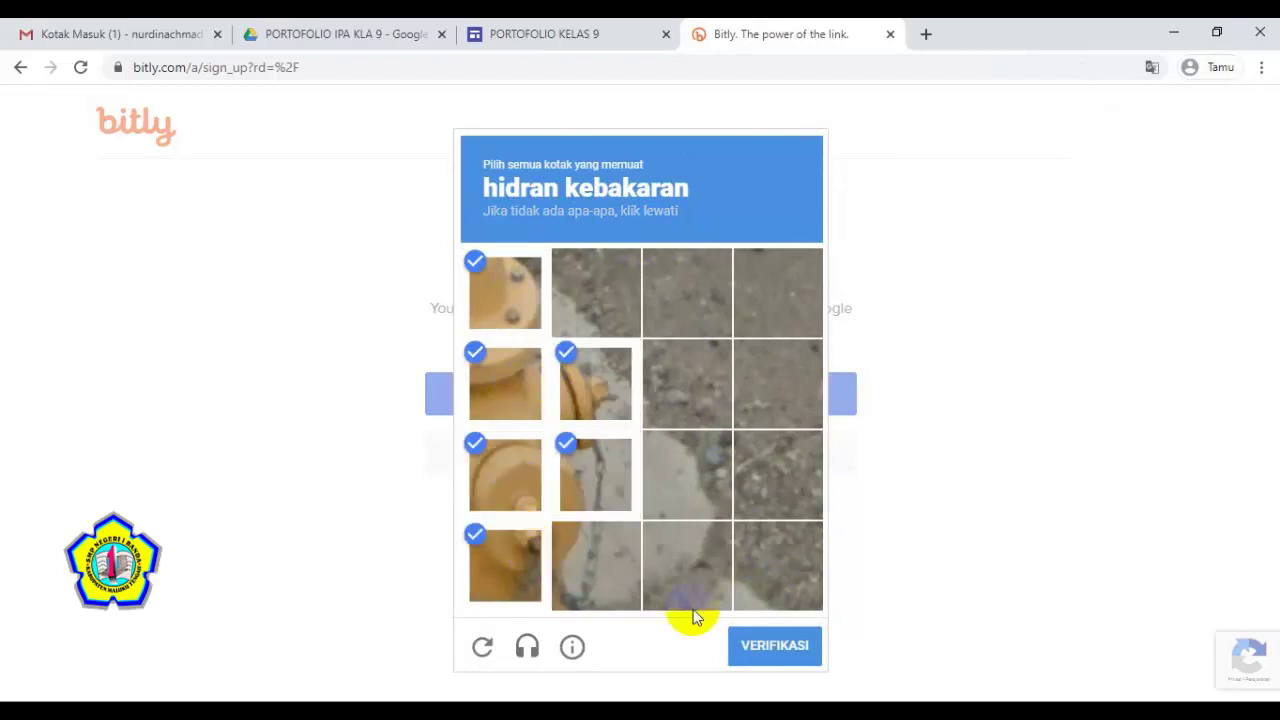
pyautogui.click(762, 645)
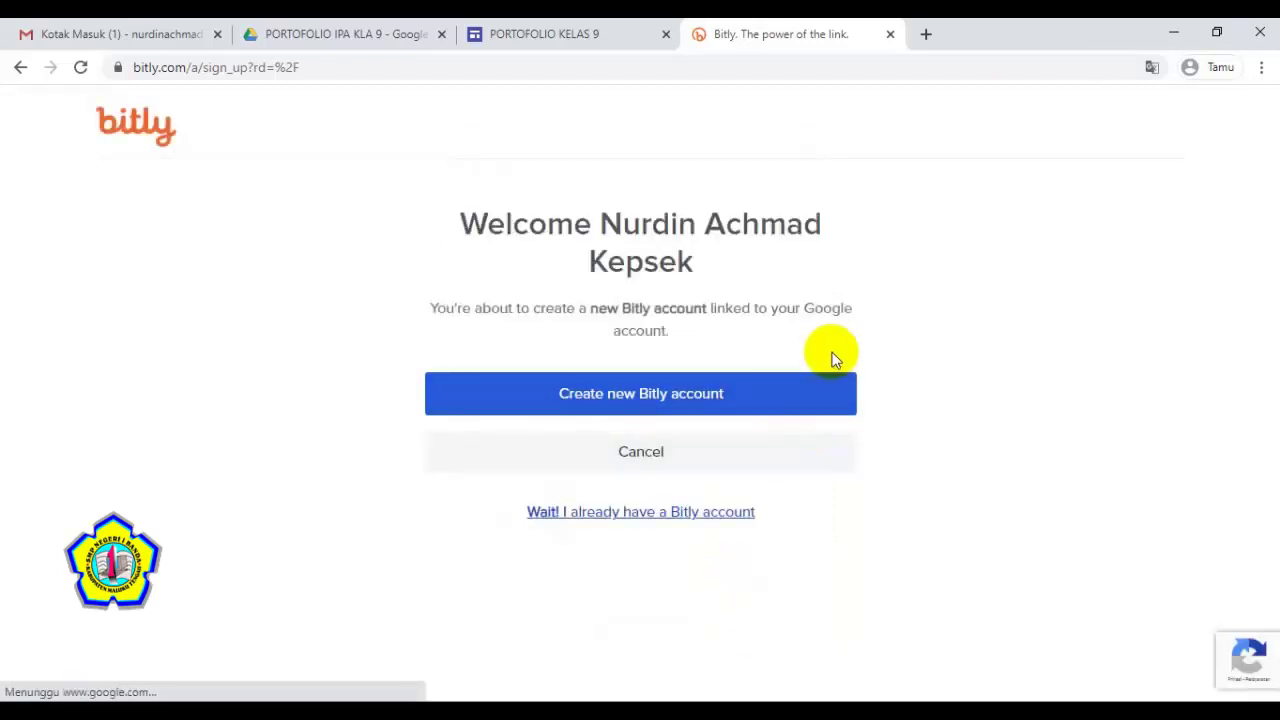
pyautogui.click(616, 391)
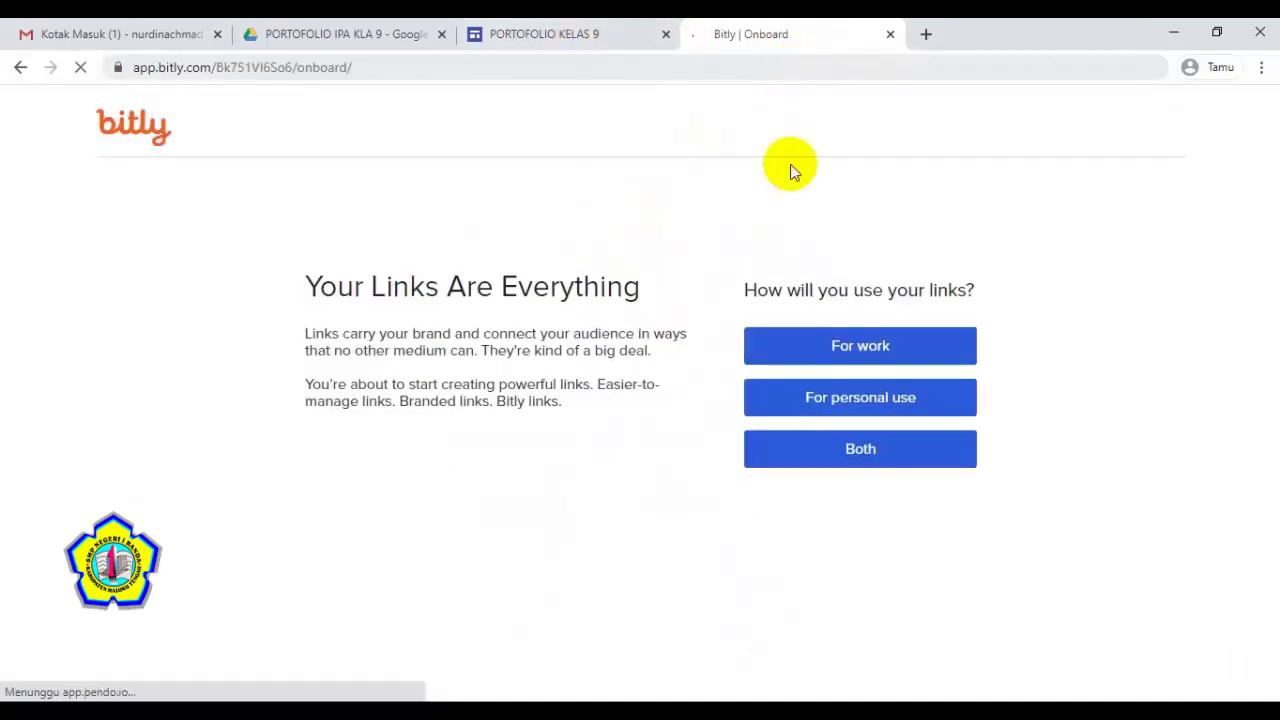
# Step: Choose personal use for the links and fill in the account owner's first and last name
pyautogui.click(841, 410)
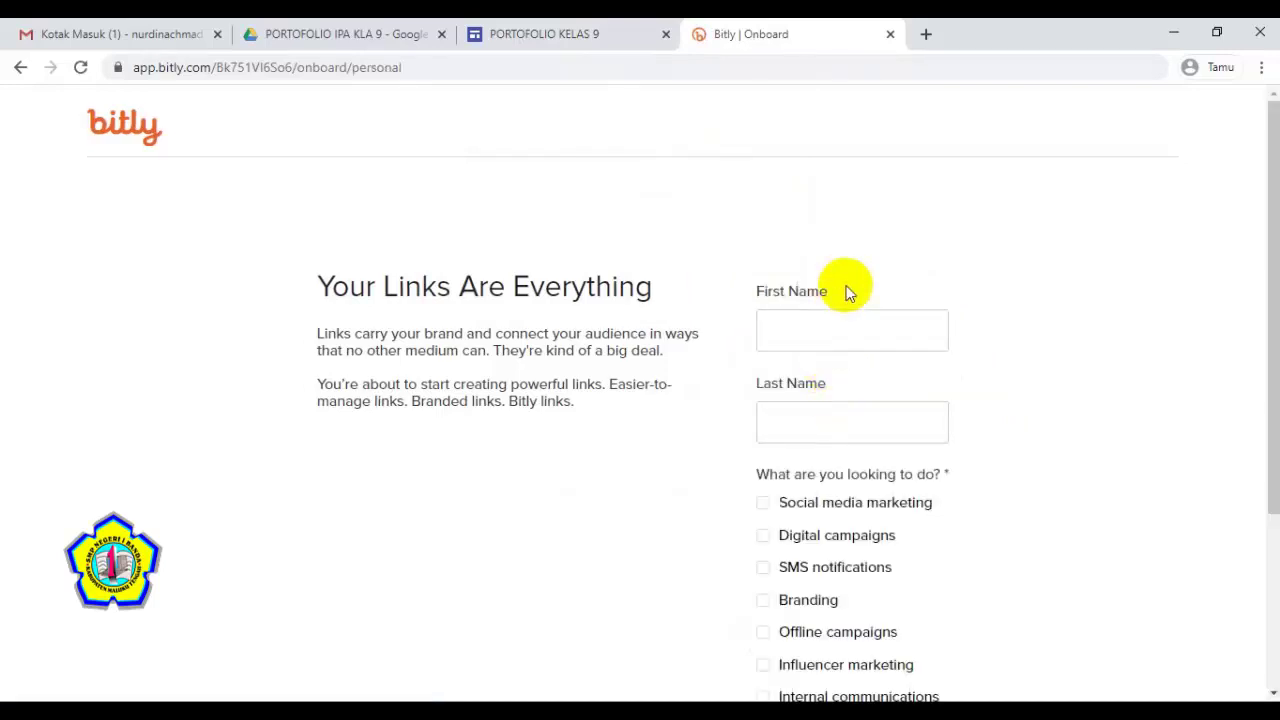
pyautogui.scroll(-1, 848, 292)
pyautogui.click(835, 243)
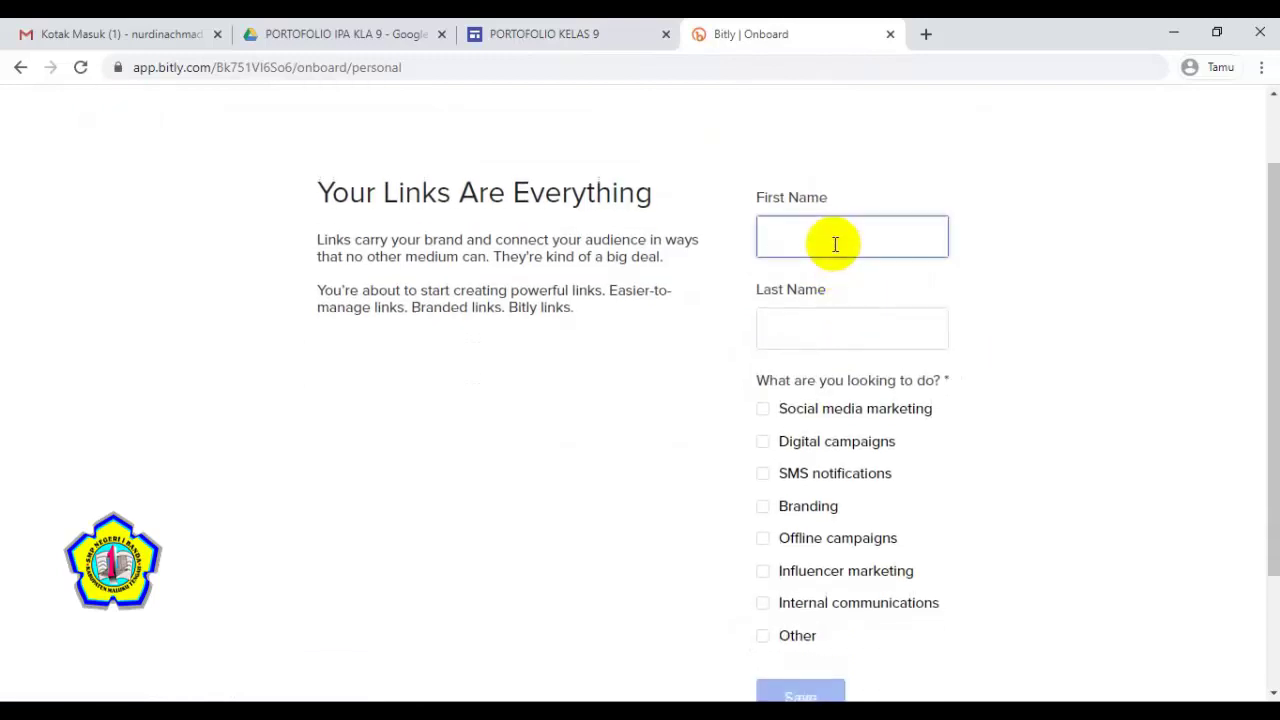
pyautogui.write('nurdin')
pyautogui.press('Tab')
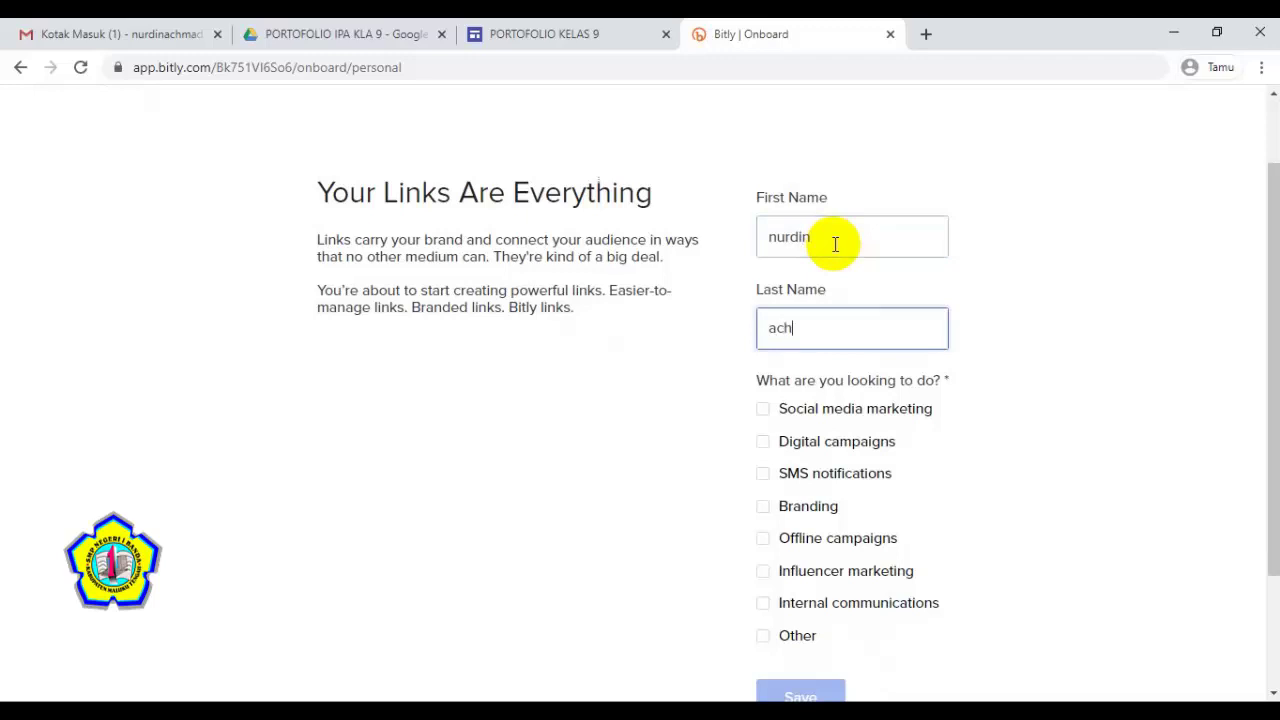
# Step: Select every intended use from Social media marketing to Internal communications, leave Other unselected, and save the onboarding form
pyautogui.scroll(-1, 850, 300)
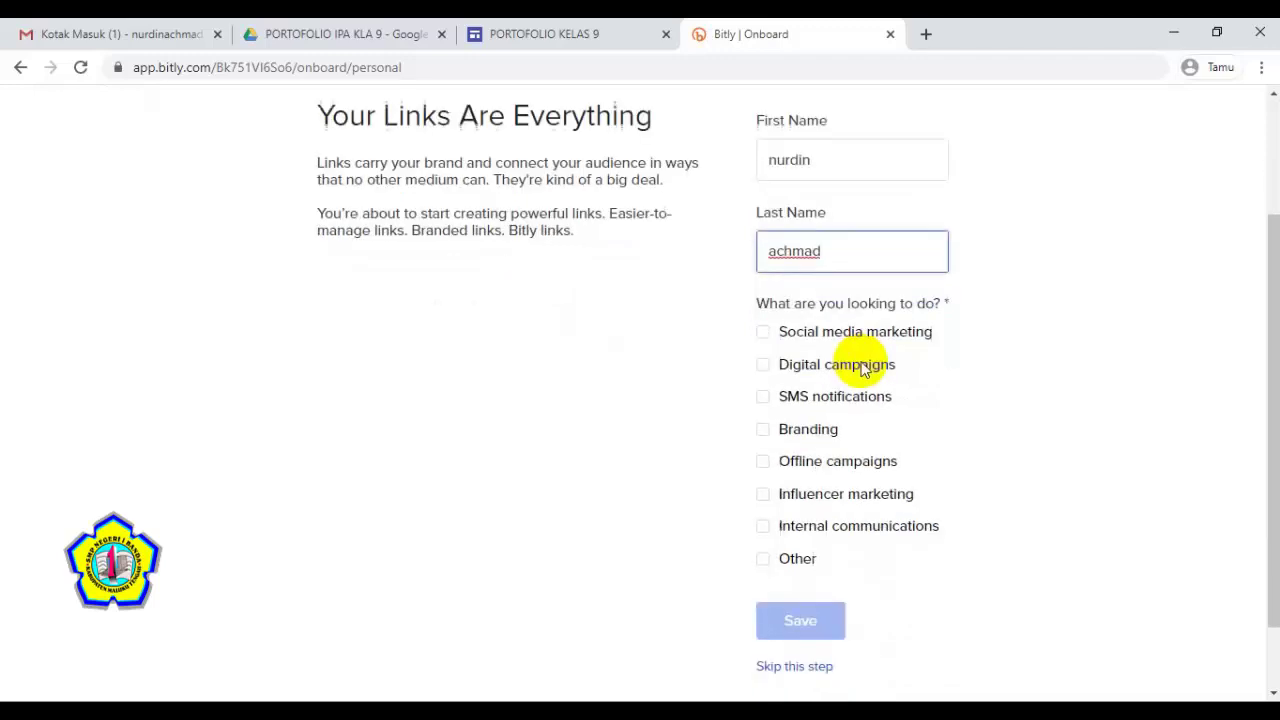
pyautogui.click(764, 316)
pyautogui.click(764, 348)
pyautogui.click(764, 380)
pyautogui.click(764, 412)
pyautogui.click(764, 444)
pyautogui.click(764, 478)
pyautogui.click(763, 509)
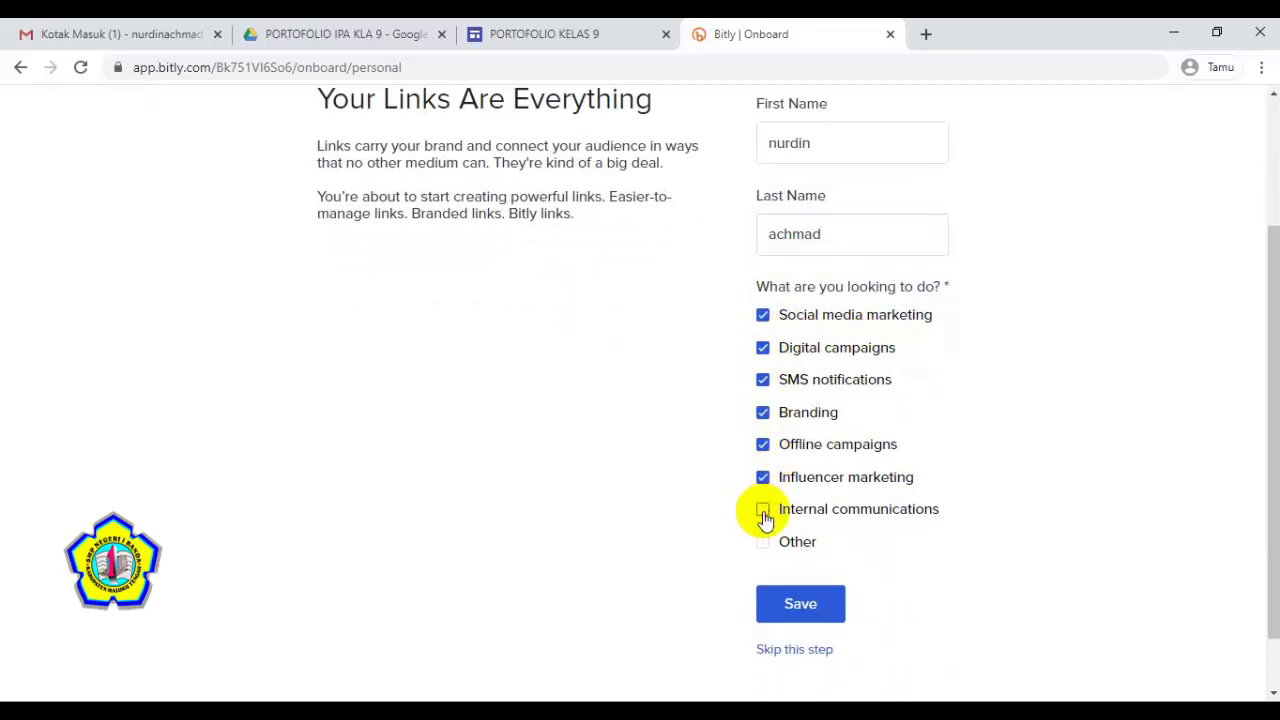
pyautogui.click(763, 542)
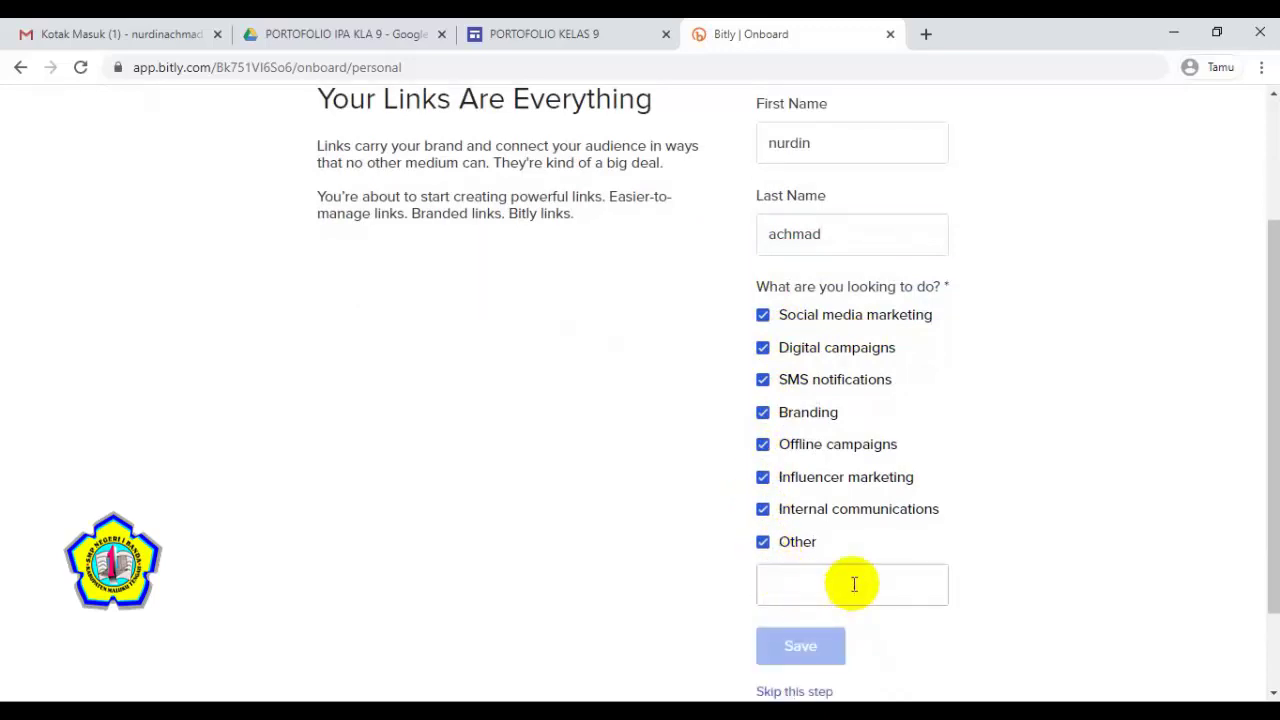
pyautogui.click(762, 542)
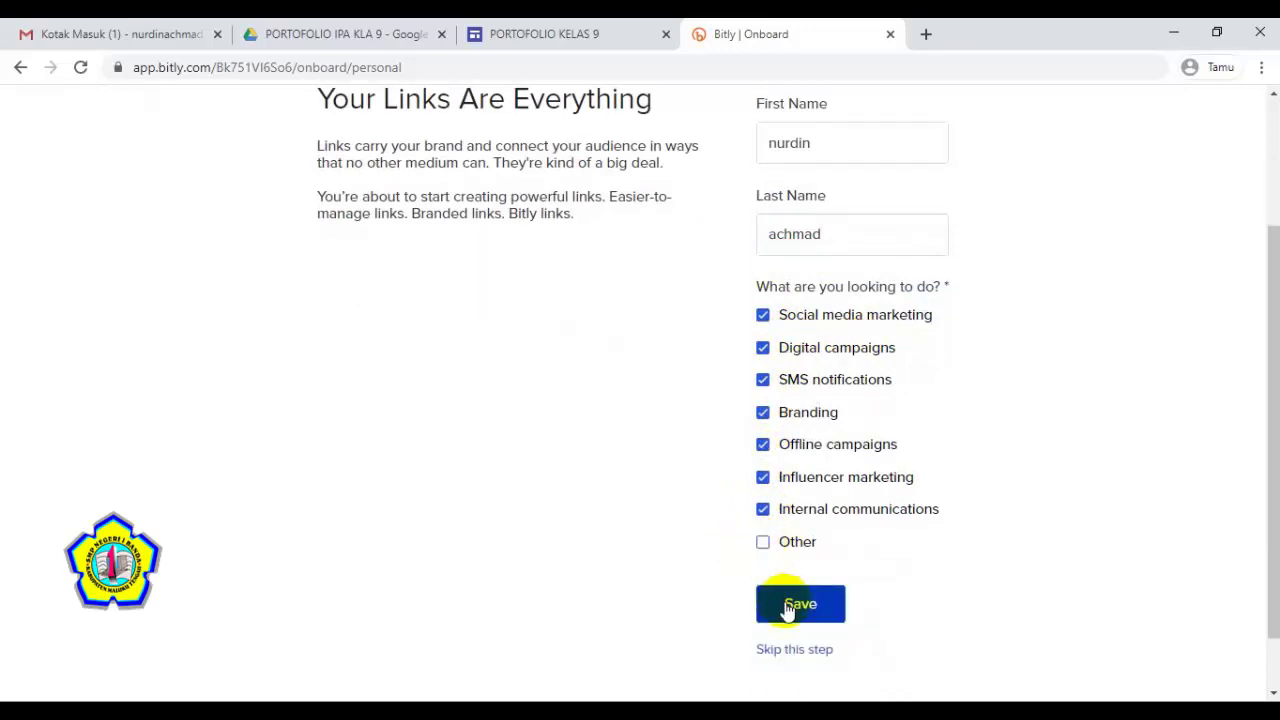
pyautogui.click(790, 606)
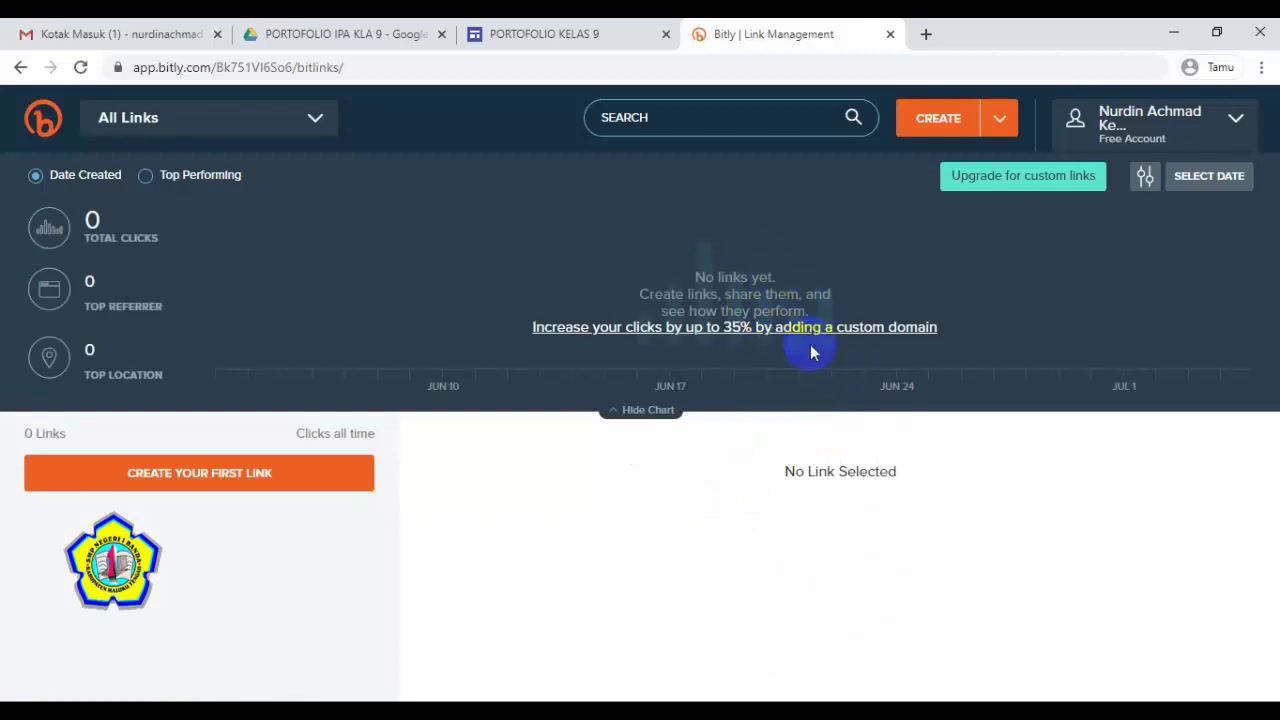
# Step: Switch to the PORTOFOLIO KELAS 9 site editor and copy the published site's link
pyautogui.click(507, 36)
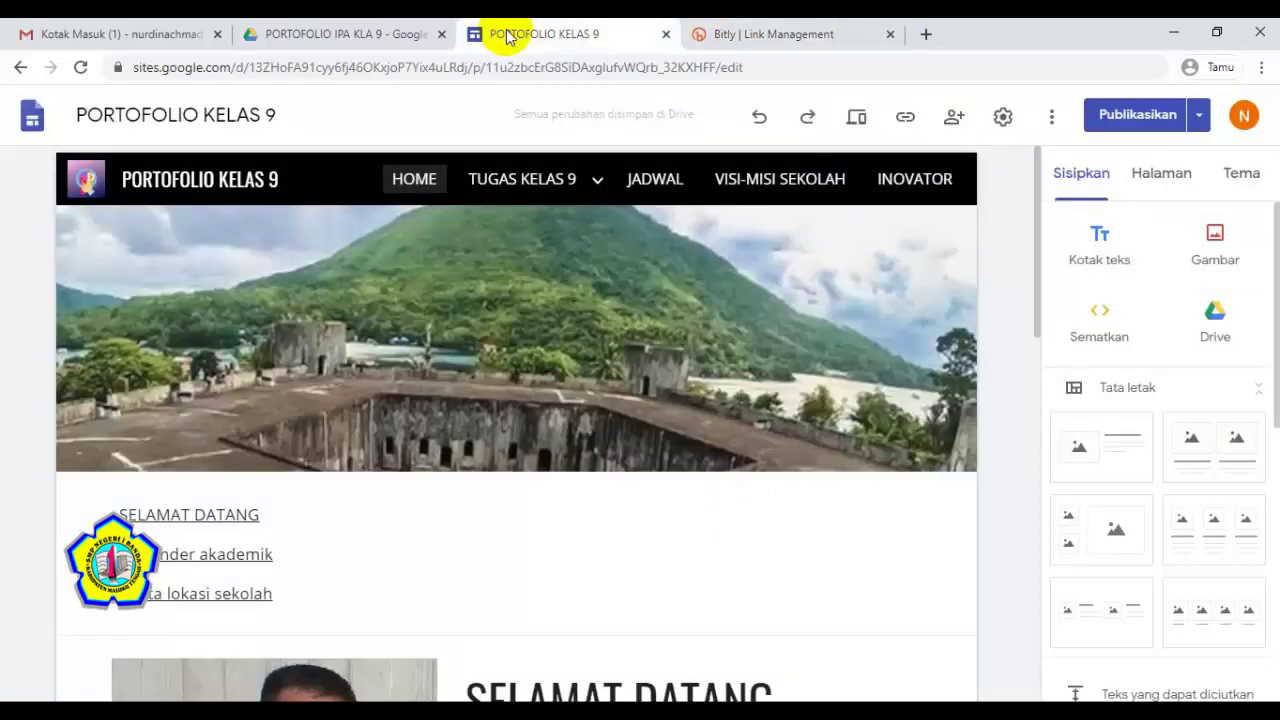
pyautogui.click(905, 117)
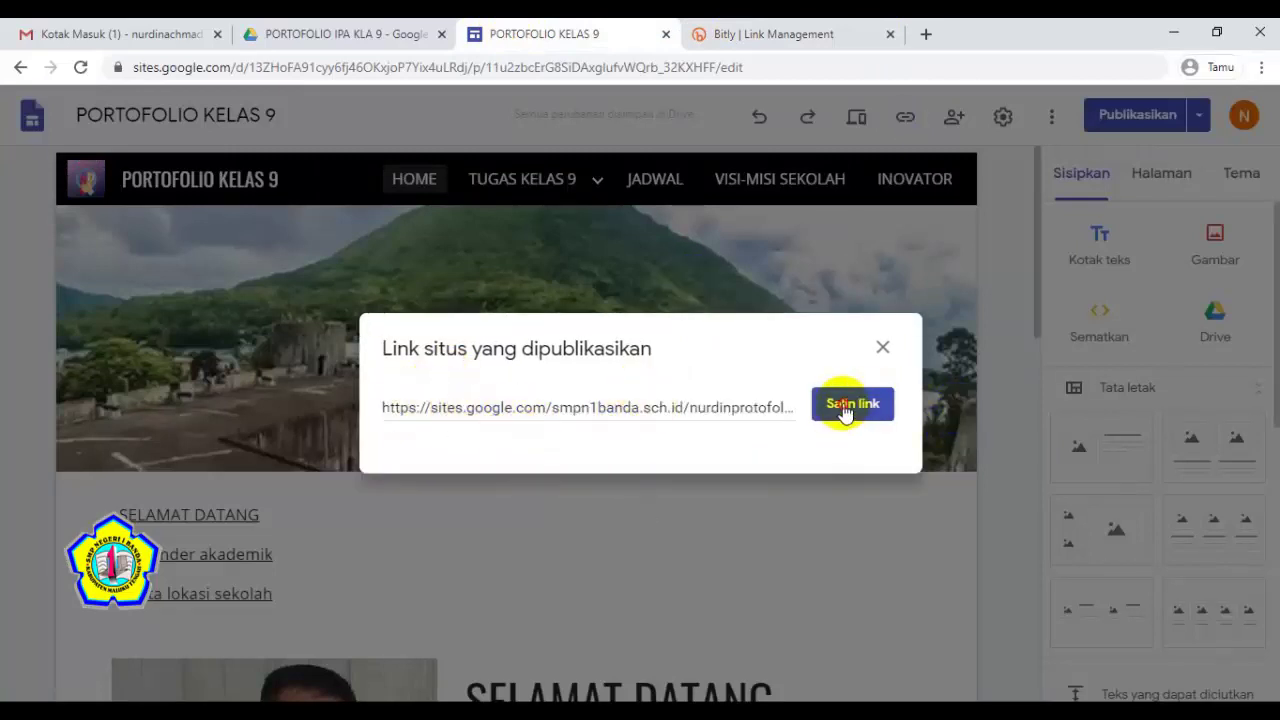
pyautogui.click(845, 410)
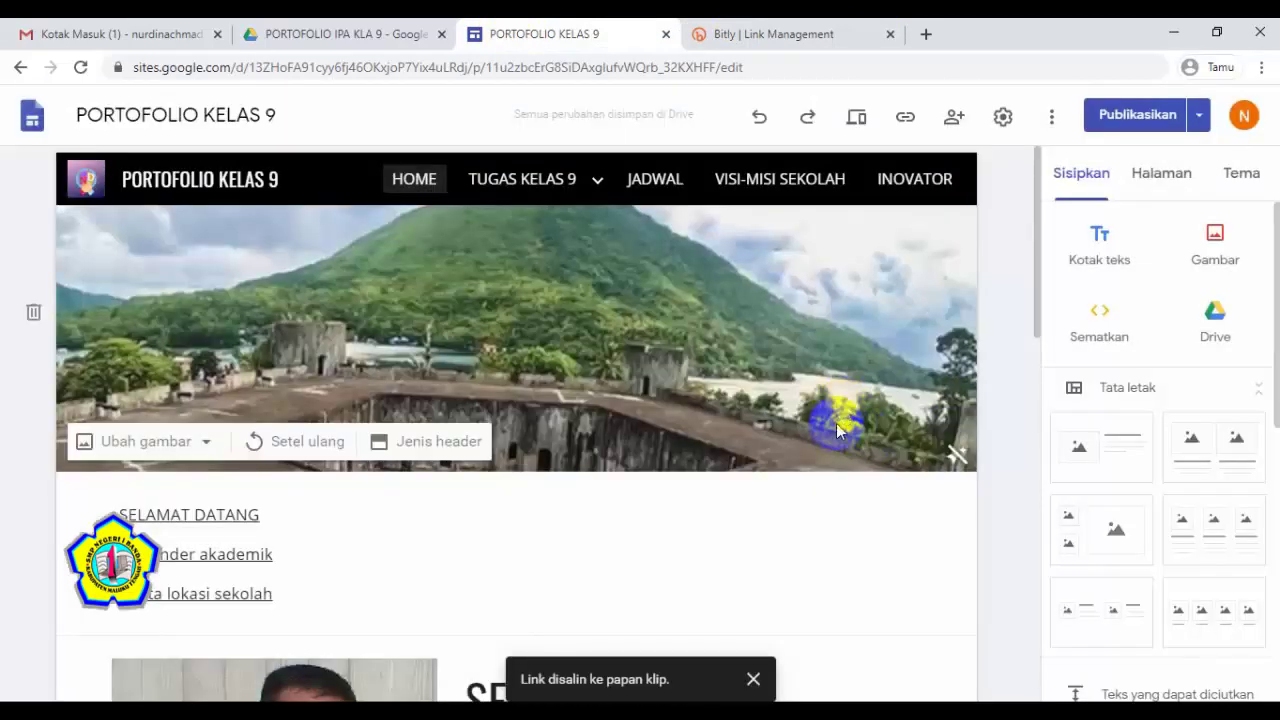
# Step: Switch back to Bitly and create a bit.ly short link from the copied site URL
pyautogui.click(740, 39)
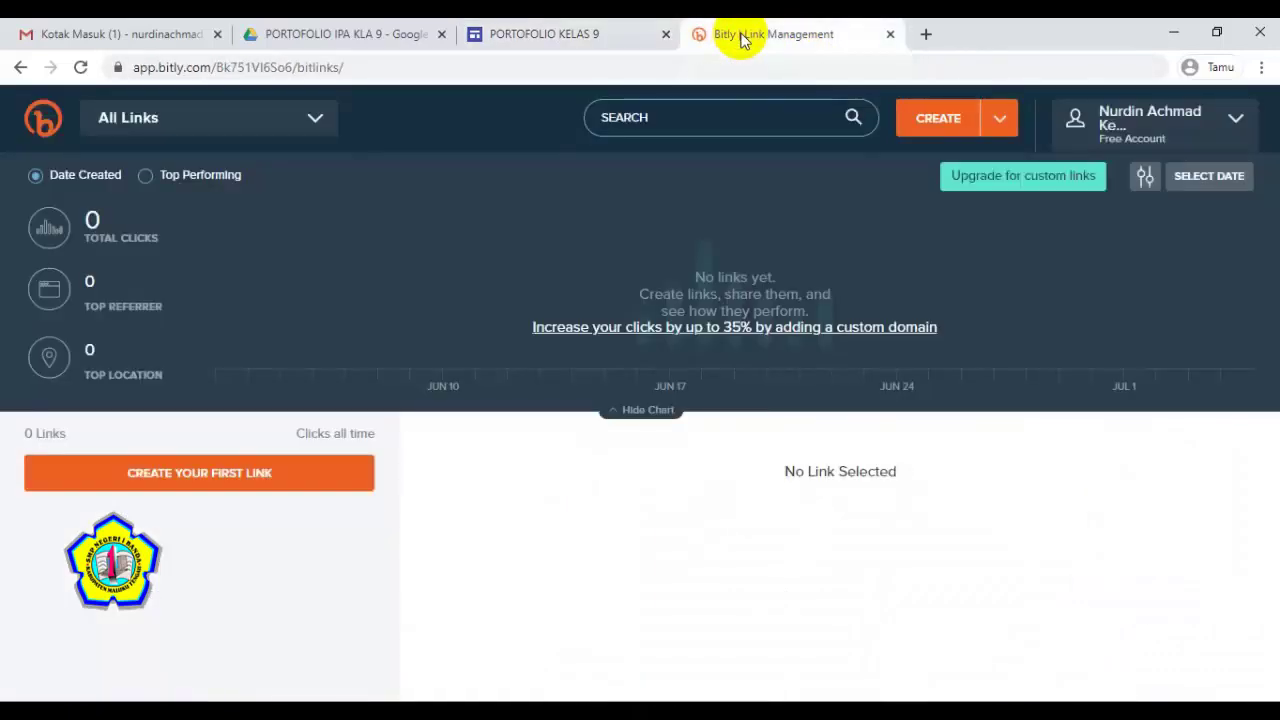
pyautogui.click(942, 120)
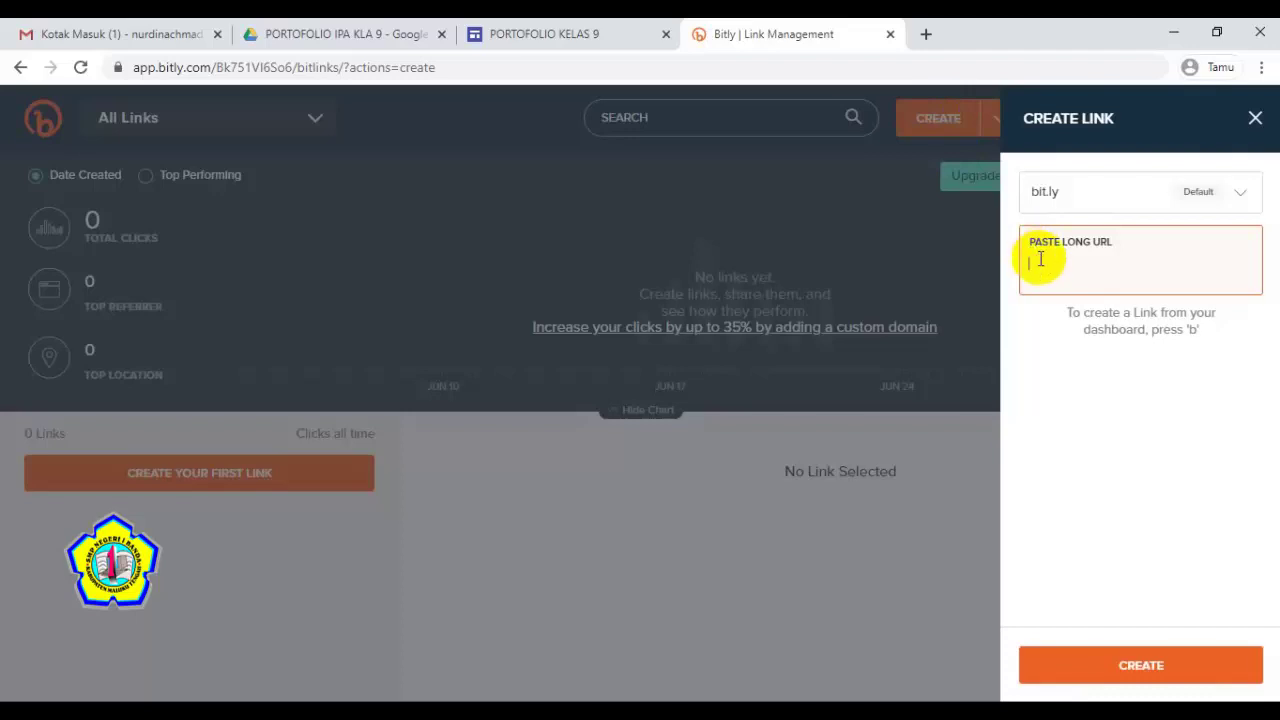
pyautogui.write('https://sites.google.com/smpn1banda.sch.id/nurdinprotofolioguru/home')
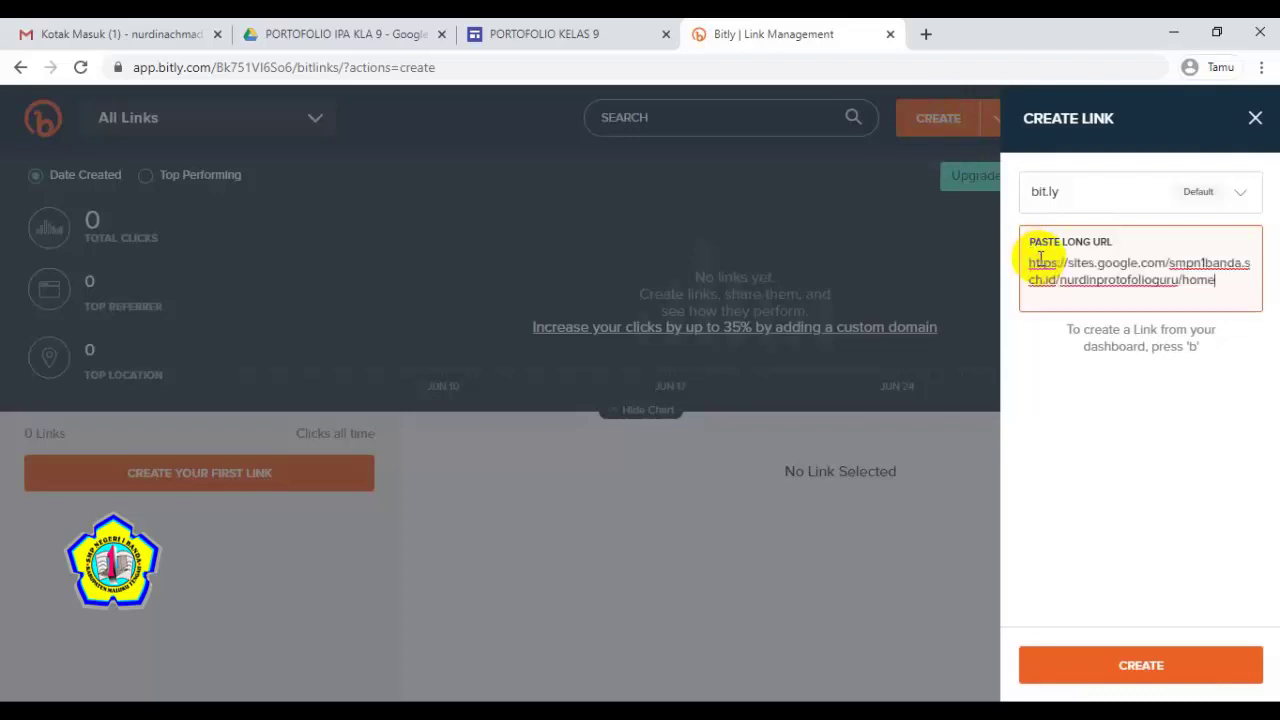
pyautogui.click(1141, 665)
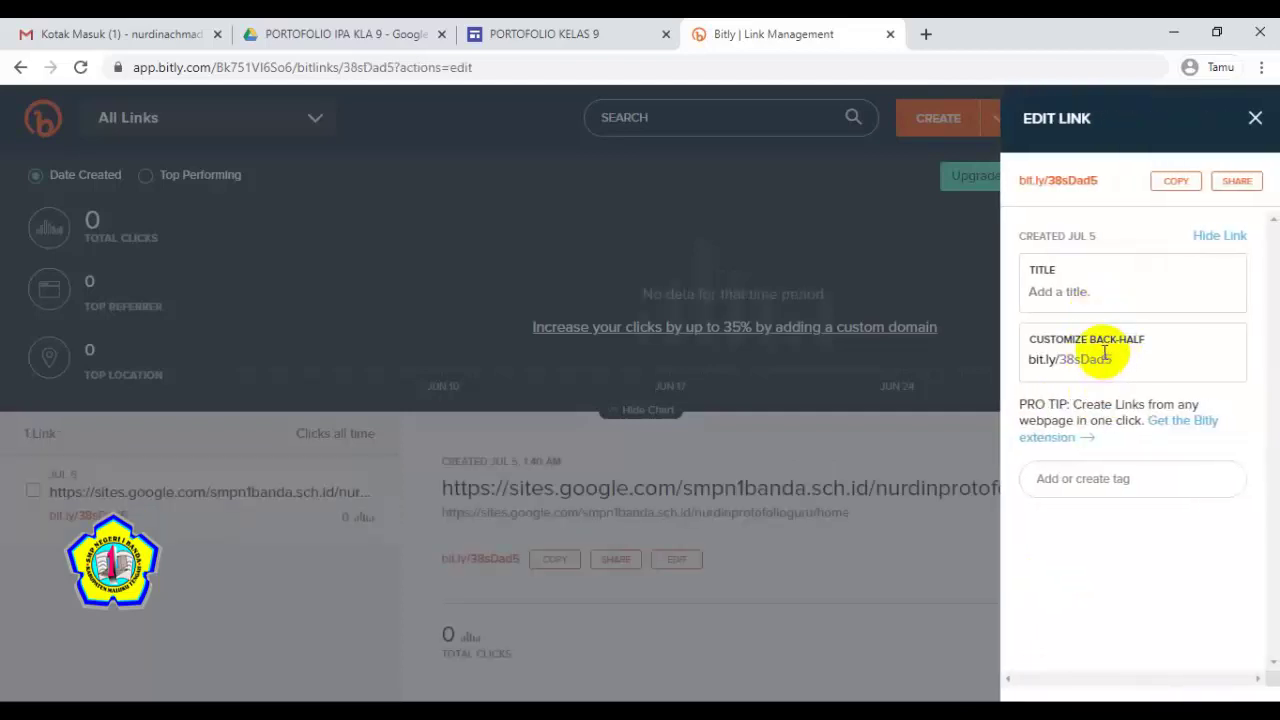
# Step: Customize the short link's back-half as SITES- plus the owner's first name, save and copy the link, and close its editor
pyautogui.click(1095, 356)
pyautogui.doubleClick(1095, 356)
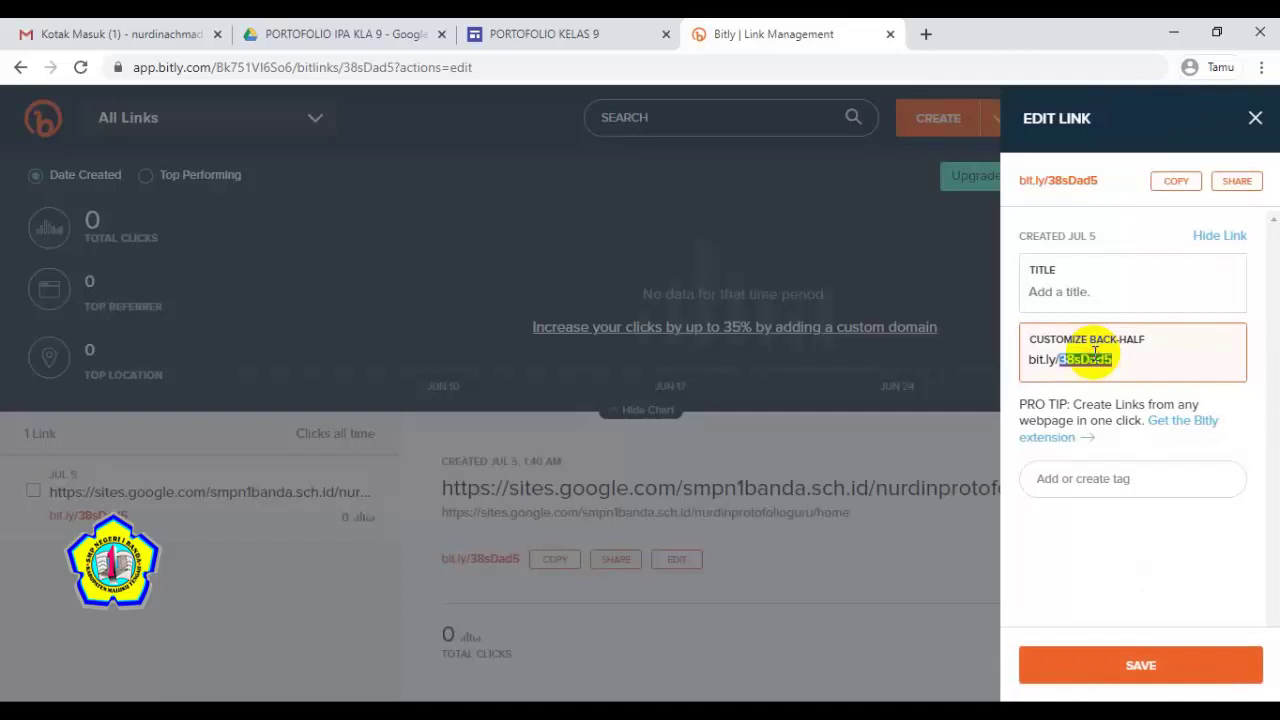
pyautogui.write('SITES-')
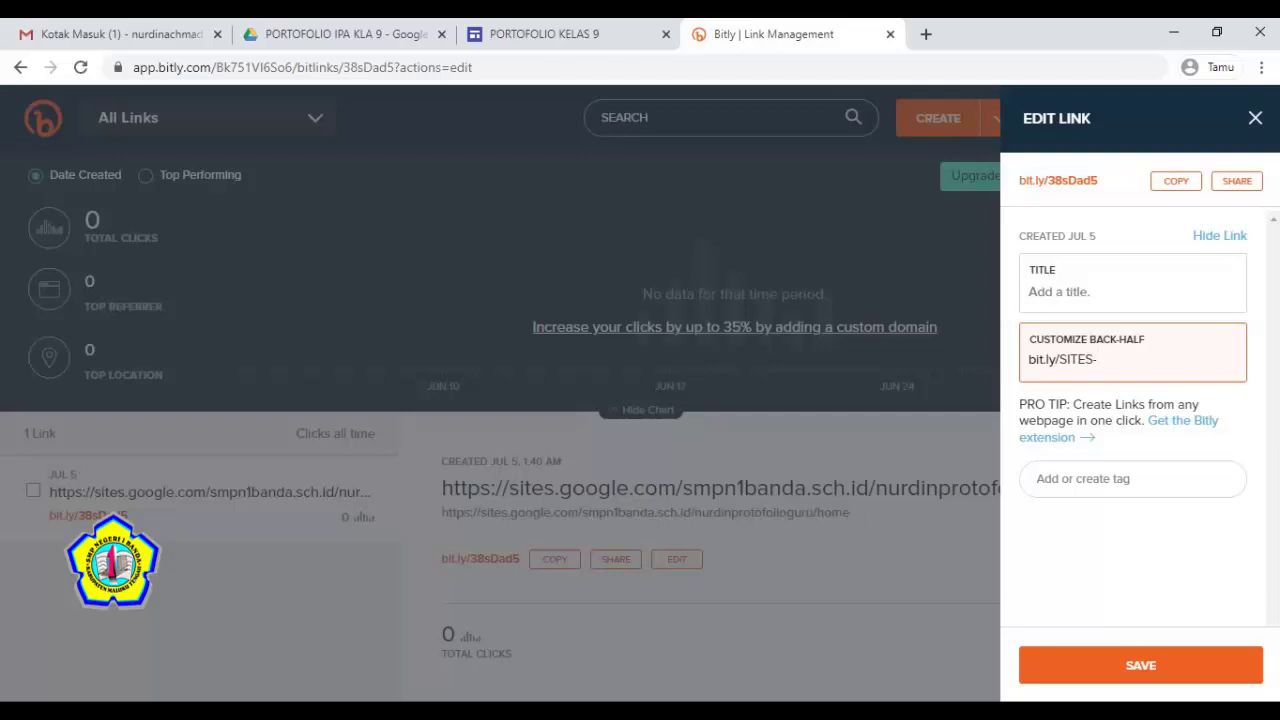
pyautogui.write('NURDIN')
pyautogui.click(1110, 664)
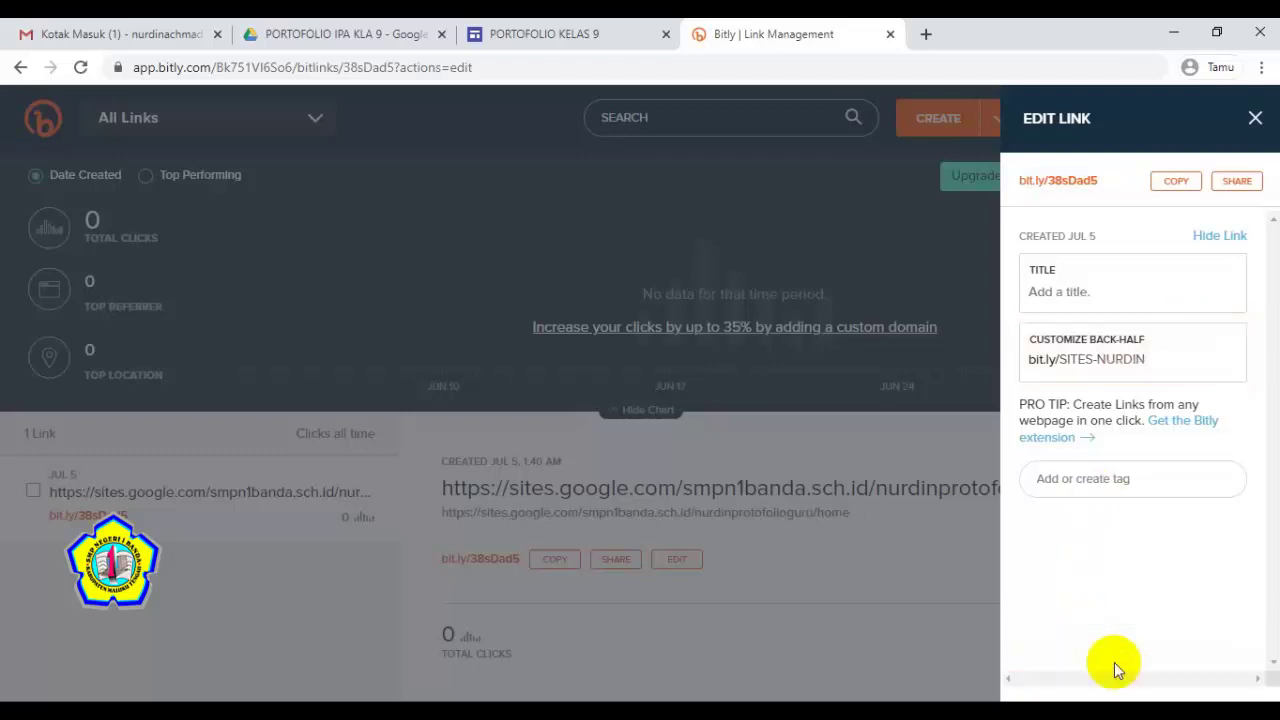
pyautogui.click(1174, 183)
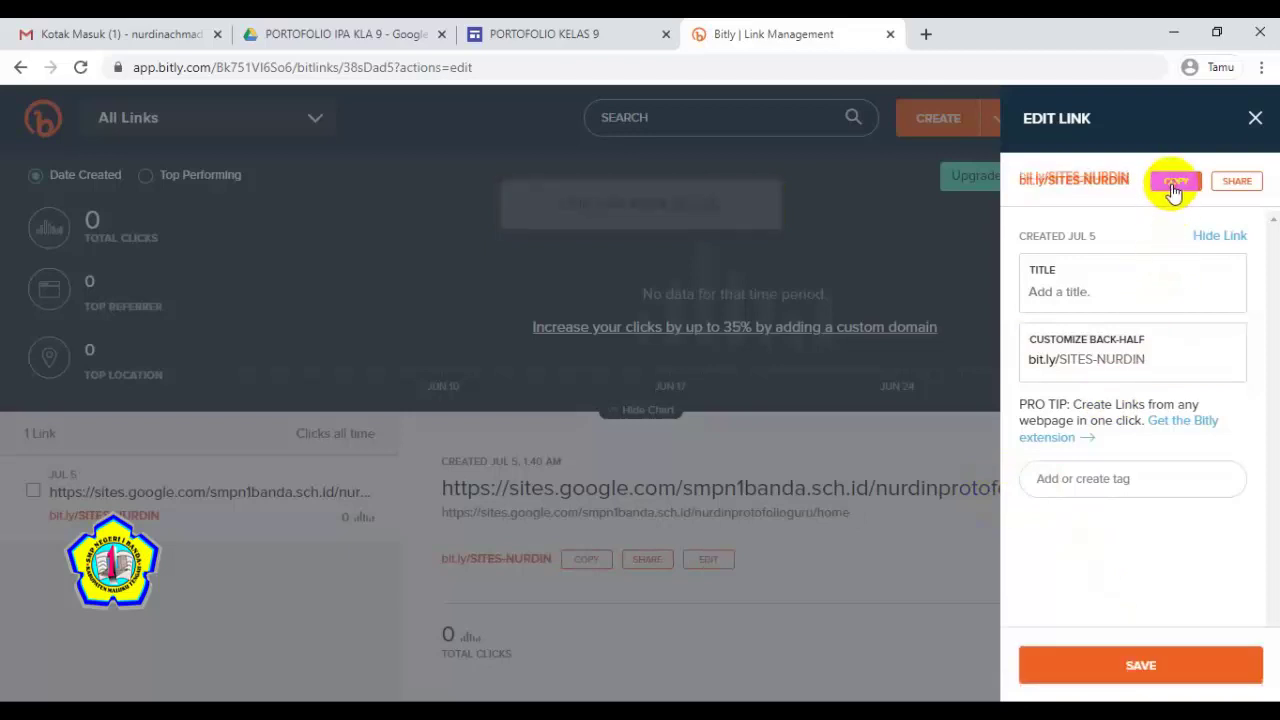
pyautogui.click(1255, 118)
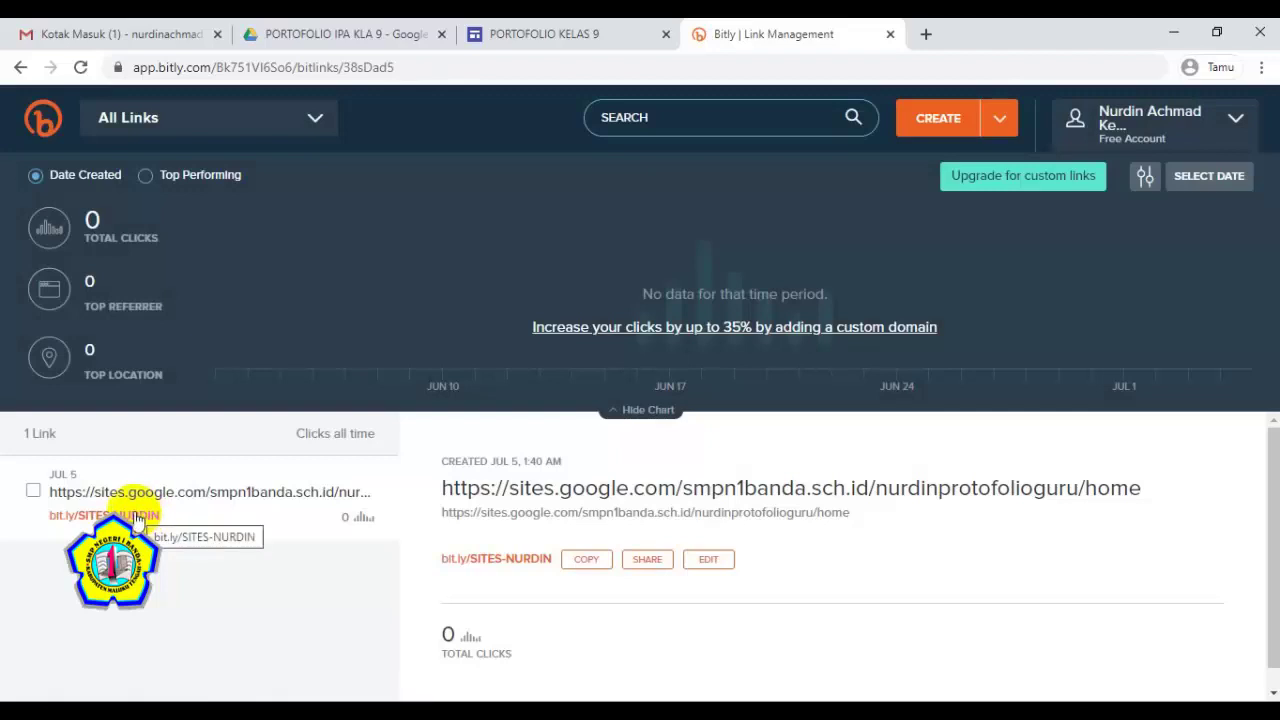
# Step: Open the customized bit.ly short link in a new browser tab to test it
pyautogui.click(925, 36)
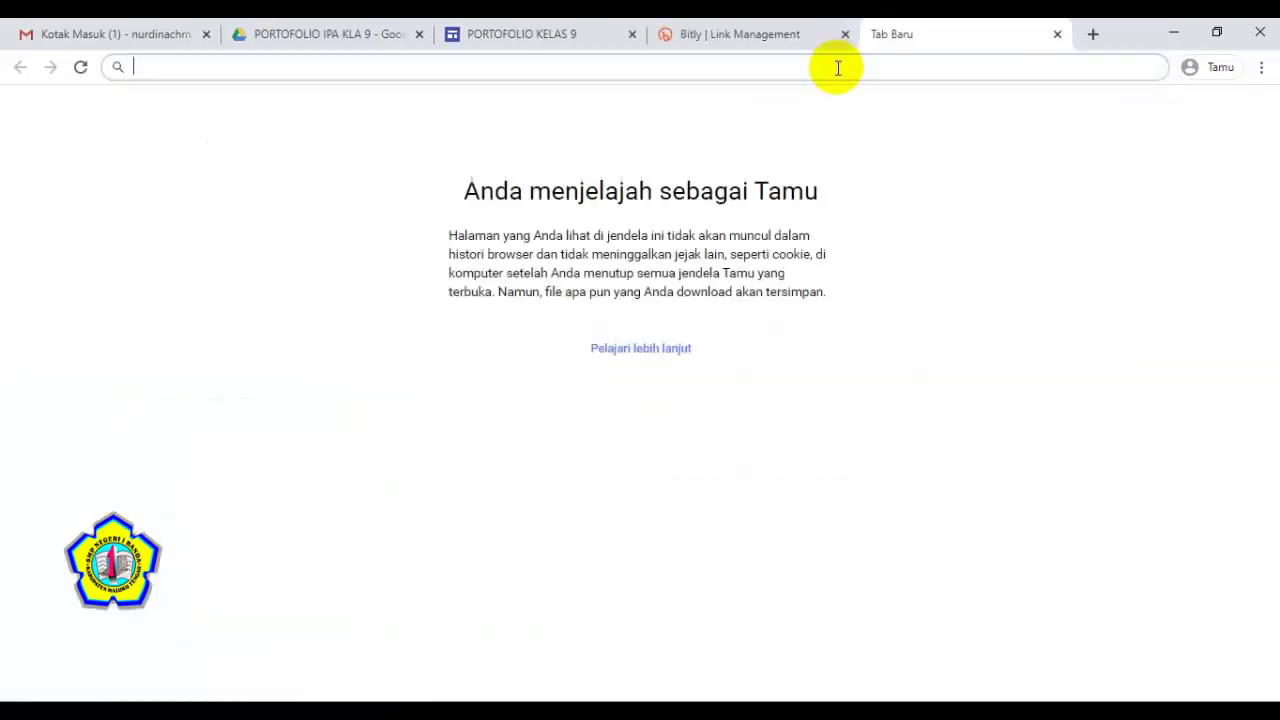
pyautogui.write('bit')
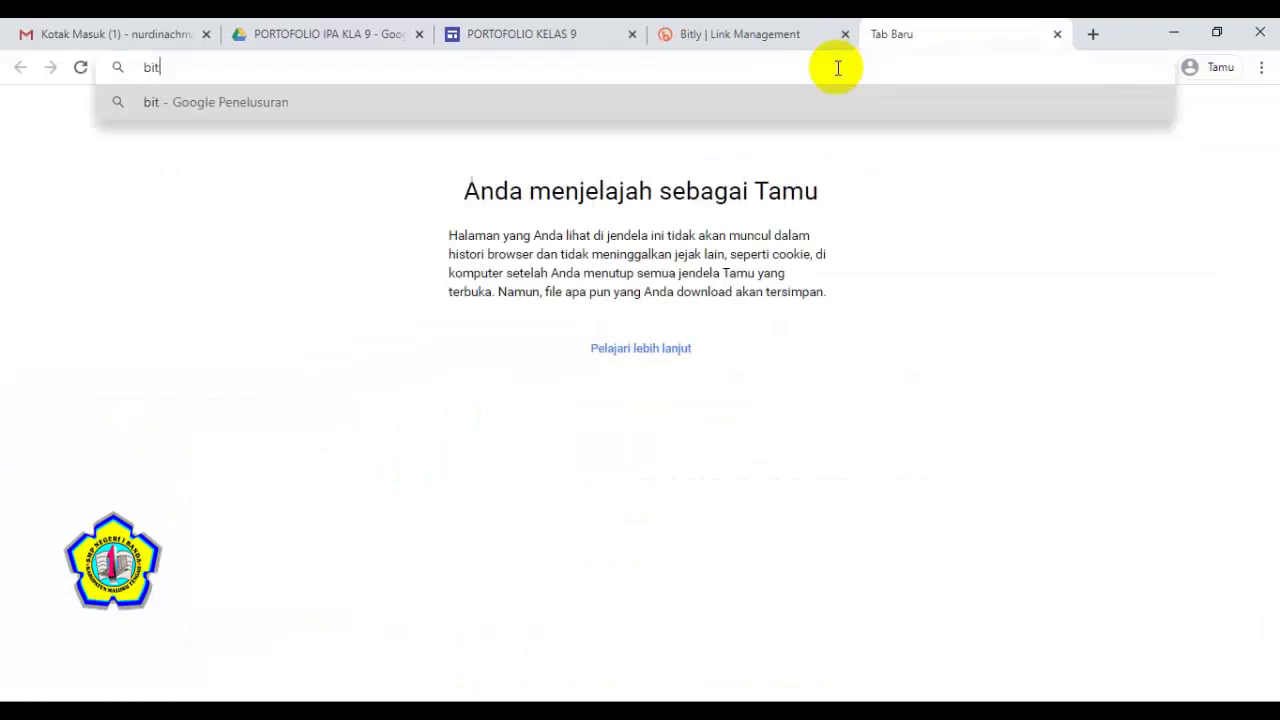
pyautogui.write('.ly')
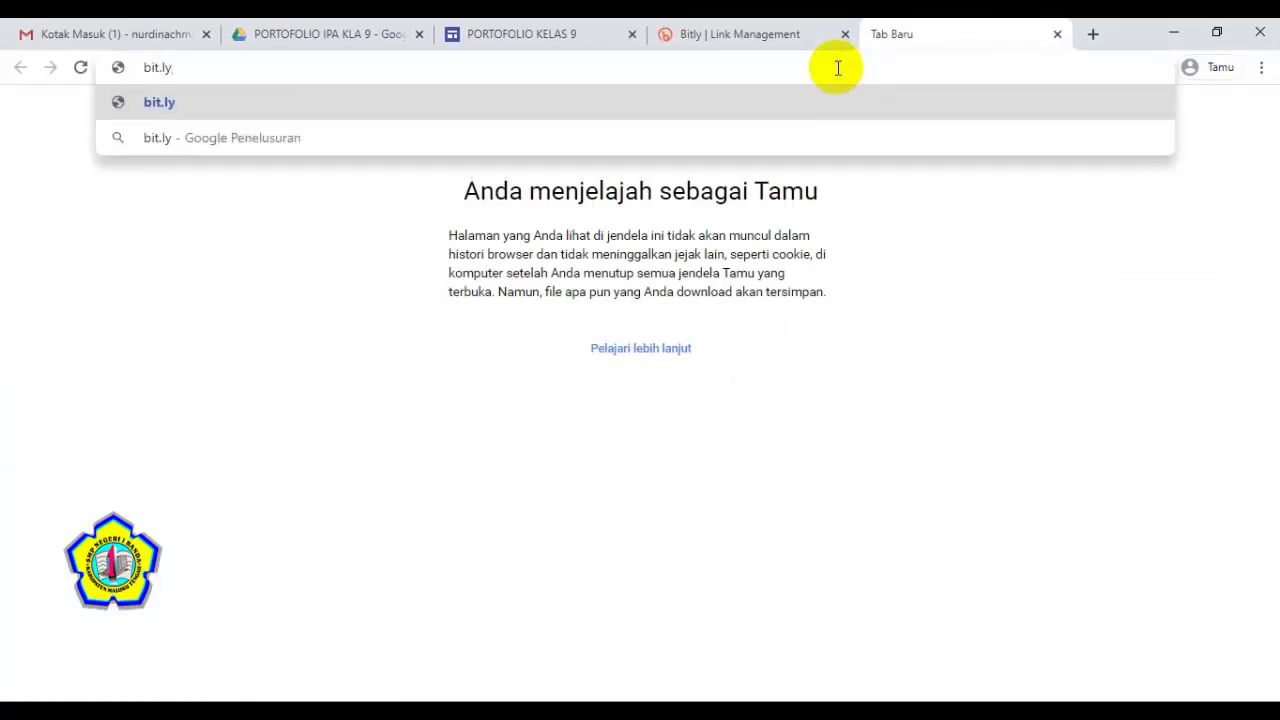
pyautogui.write('/S')
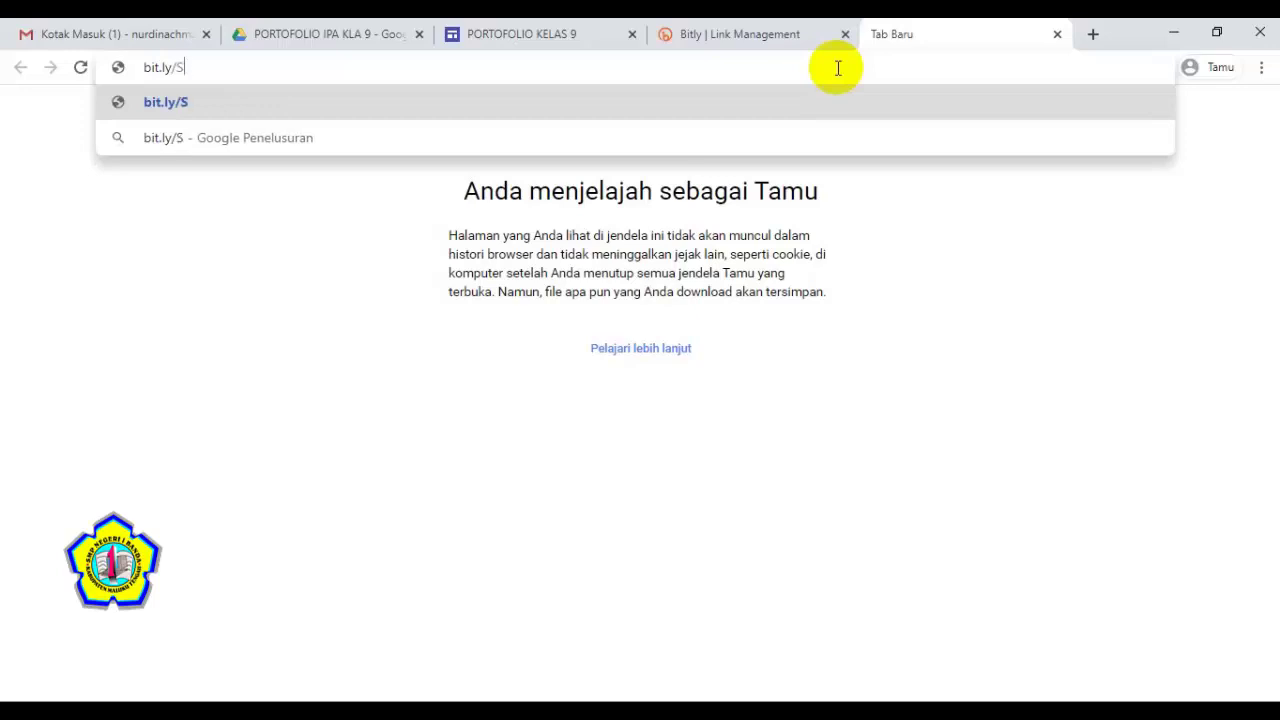
pyautogui.write('ITES-NURDIN')
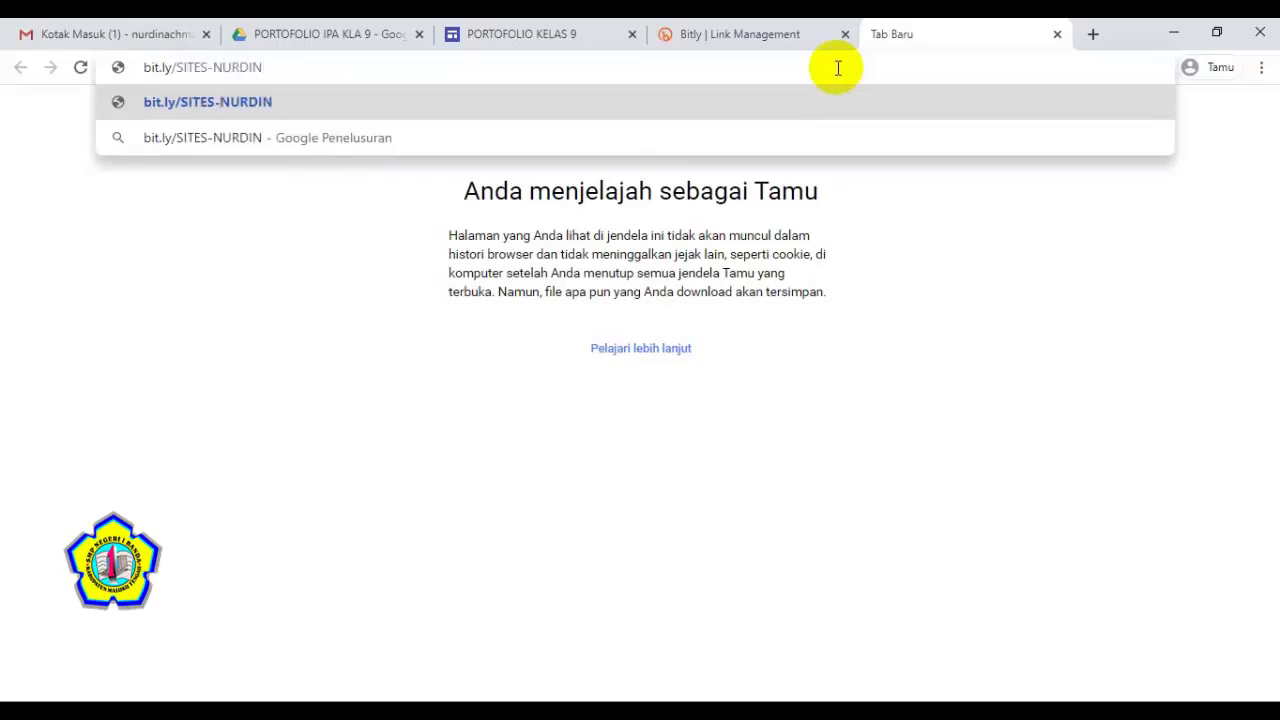
pyautogui.press('Return')
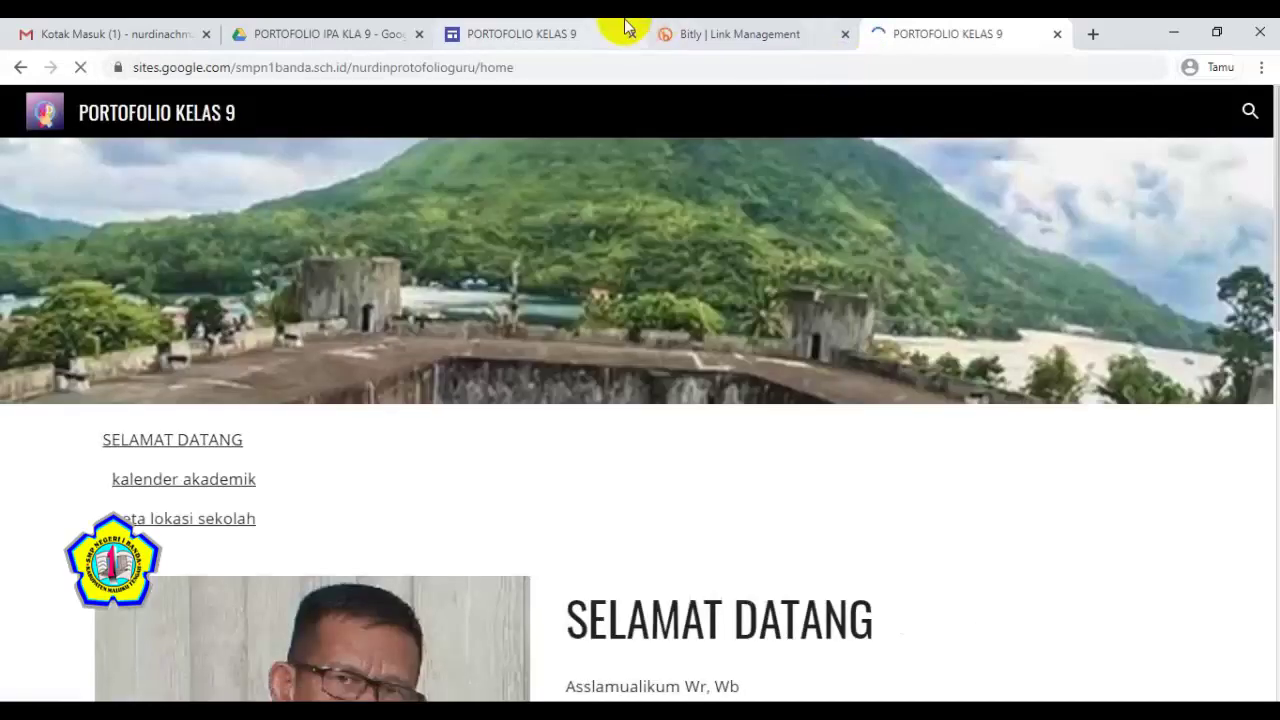
# Step: Look through the published home page, including the welcome section, academic calendar and school location map
pyautogui.scroll(-10, 507, 352)
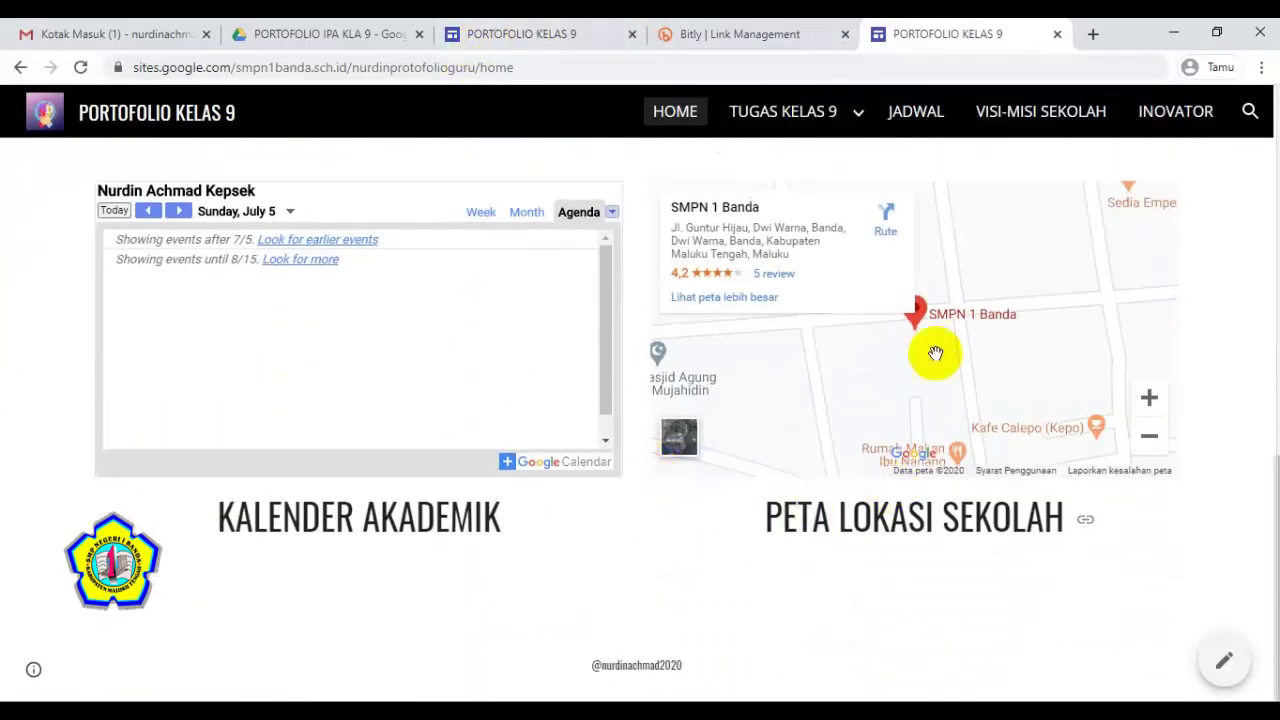
pyautogui.scroll(10, 871, 423)
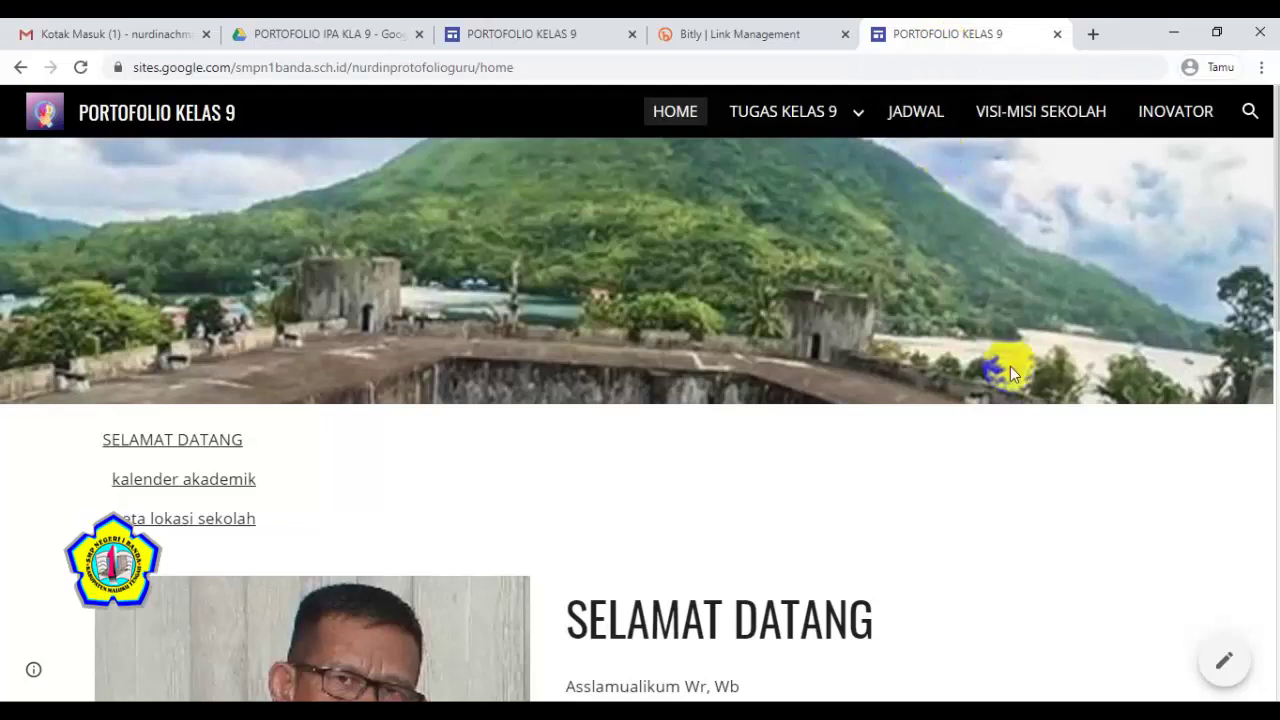
pyautogui.click(822, 120)
pyautogui.scroll(-4, 678, 418)
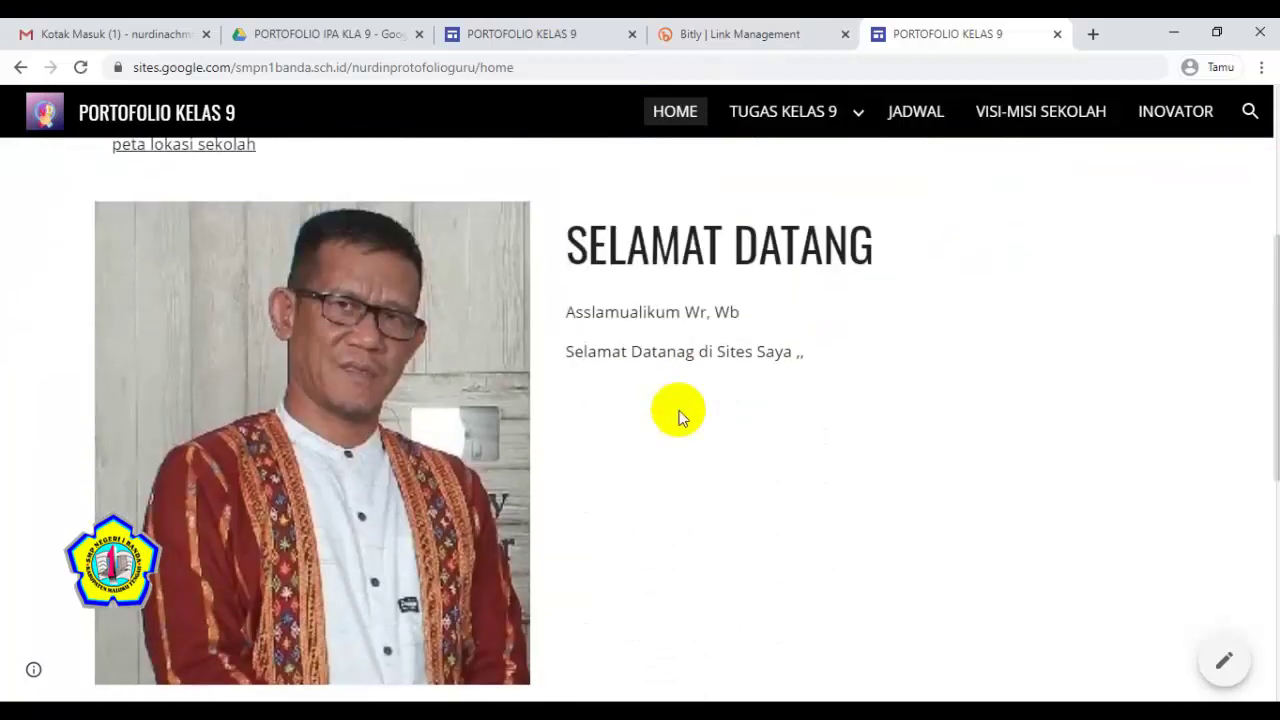
pyautogui.scroll(3, 678, 413)
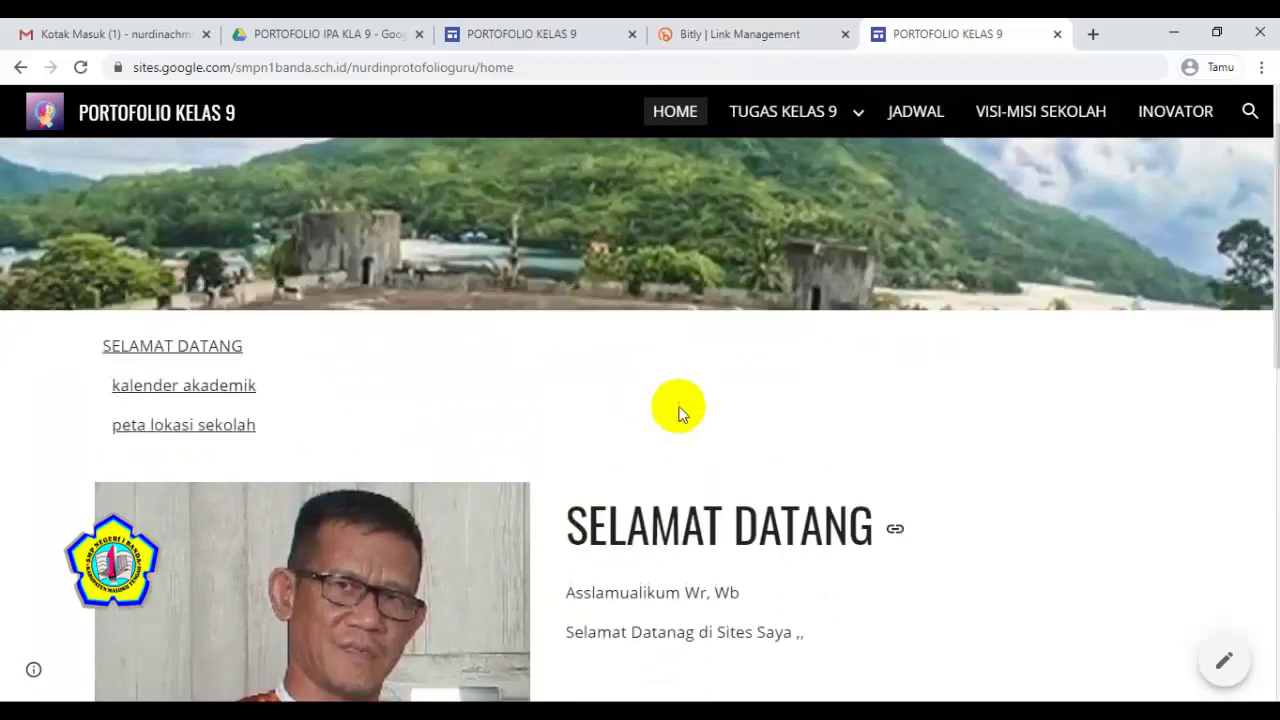